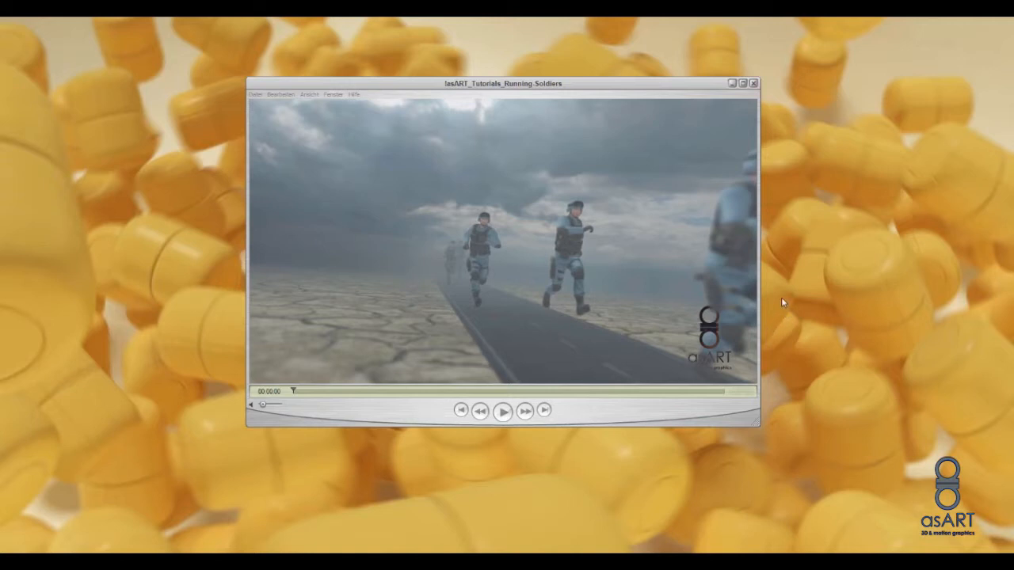
Step: Scrub through the asART_Tutorials_Running-Soldiers preview video and minimize its player window
drag(484, 81, 484, 70)
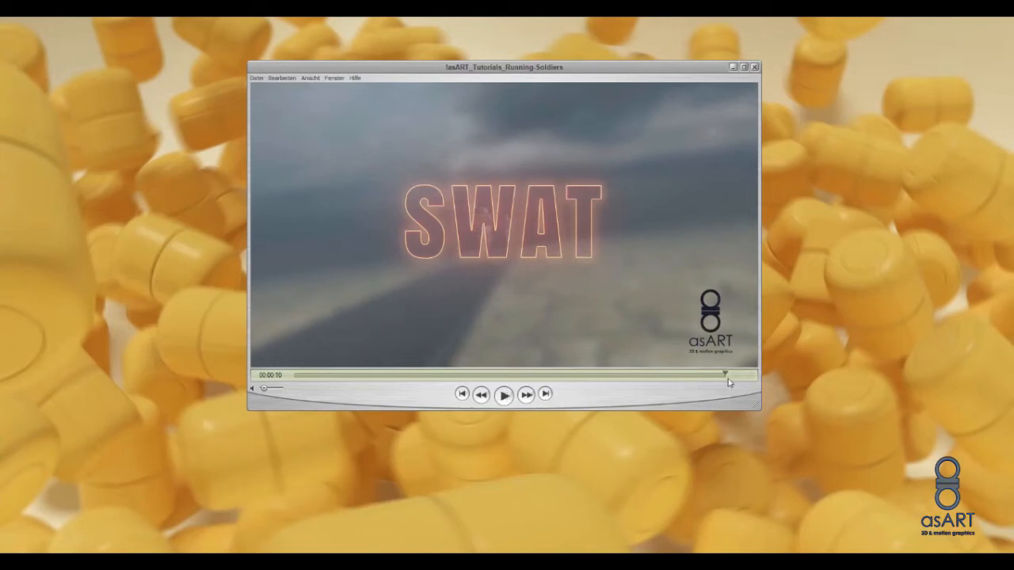
drag(724, 375, 328, 365)
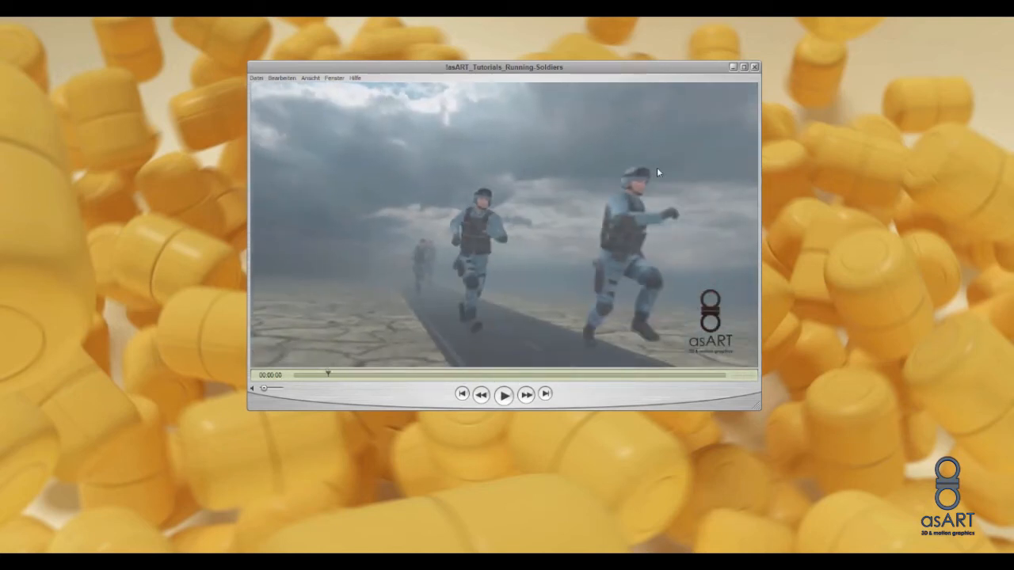
drag(330, 377, 484, 385)
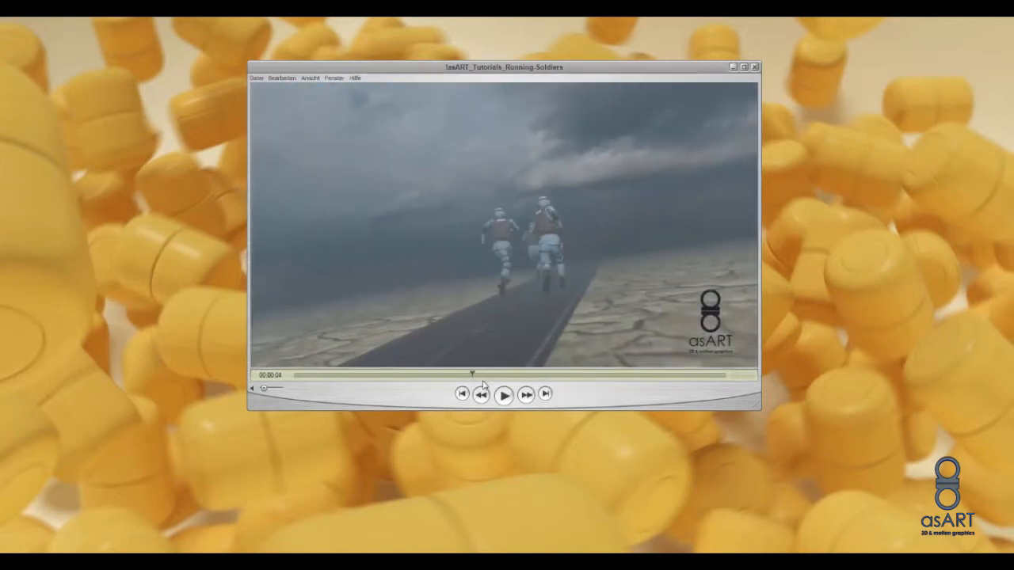
click(733, 68)
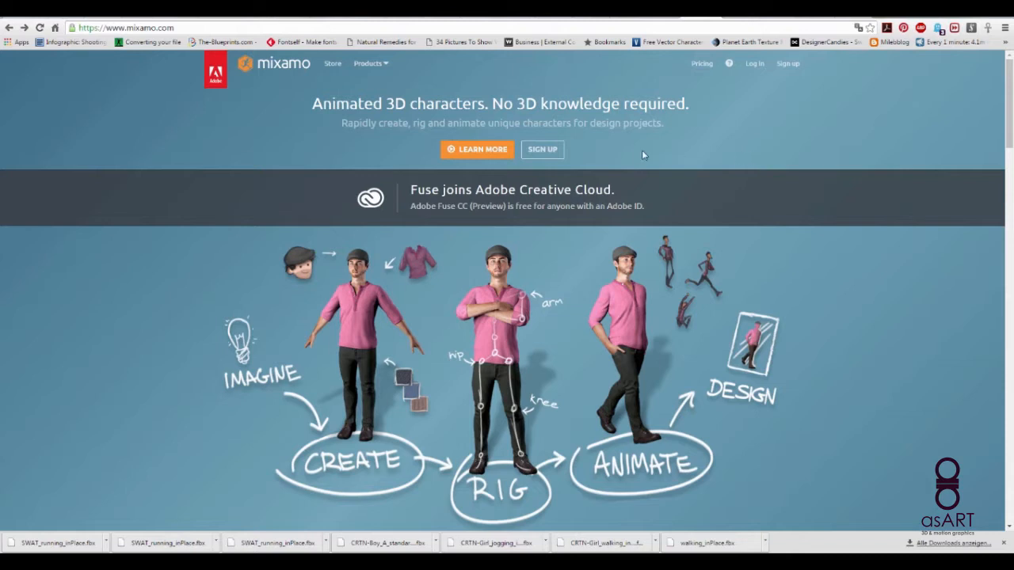
Step: Log in to the Mixamo website in the browser and open its store
click(753, 68)
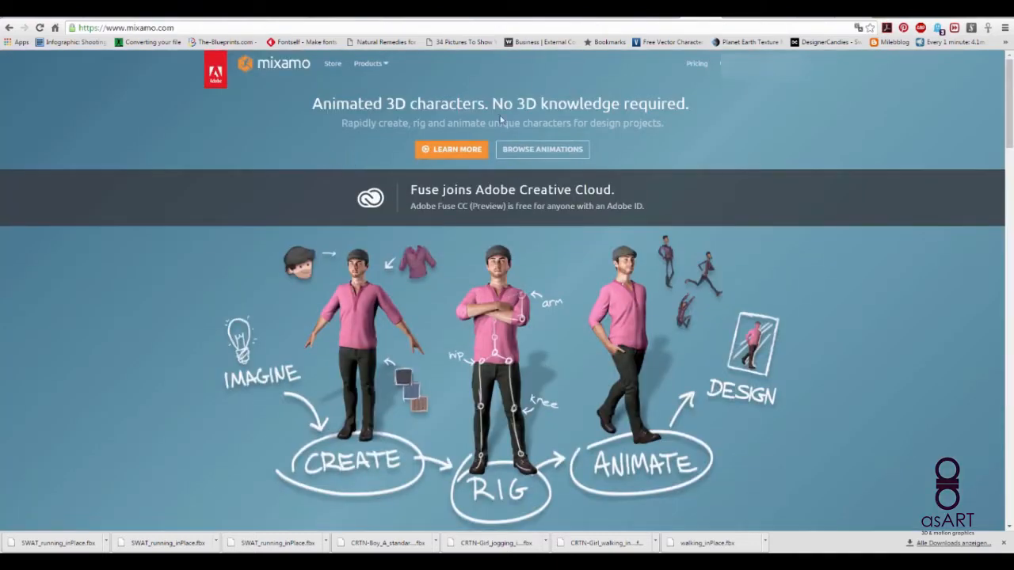
click(332, 63)
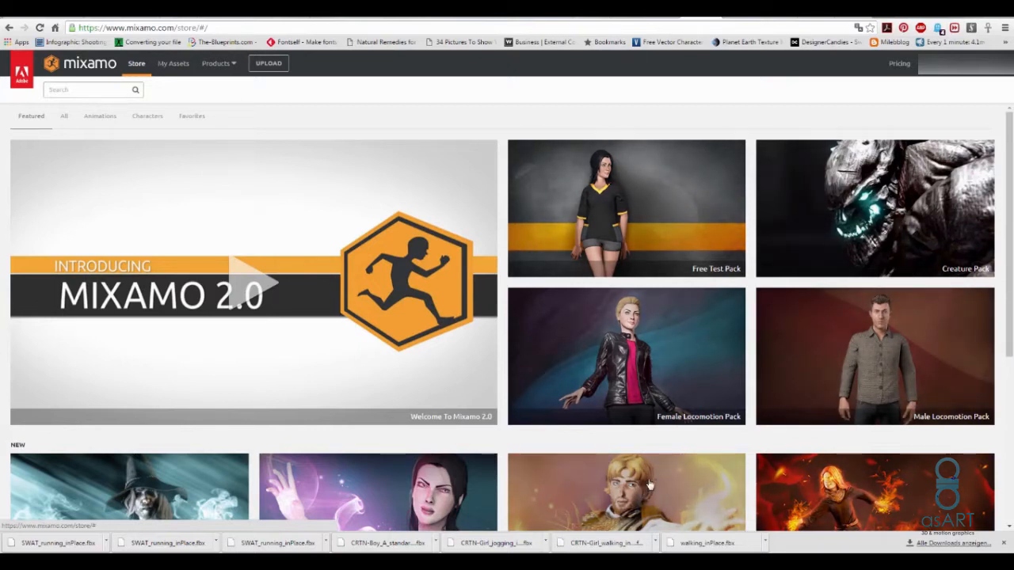
Step: Open the pricing page and review what is offered free with an Adobe ID
click(899, 66)
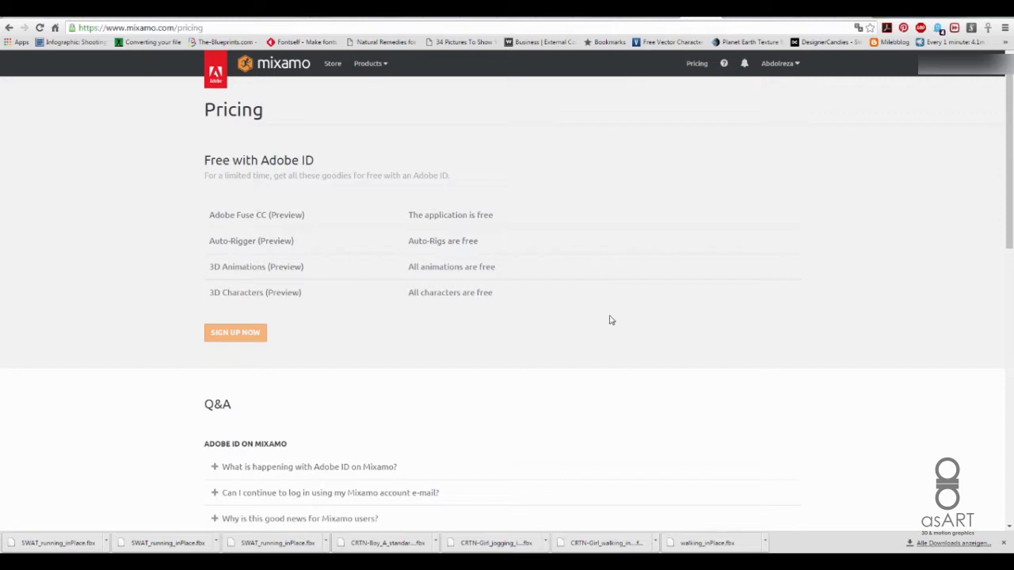
drag(206, 160, 296, 153)
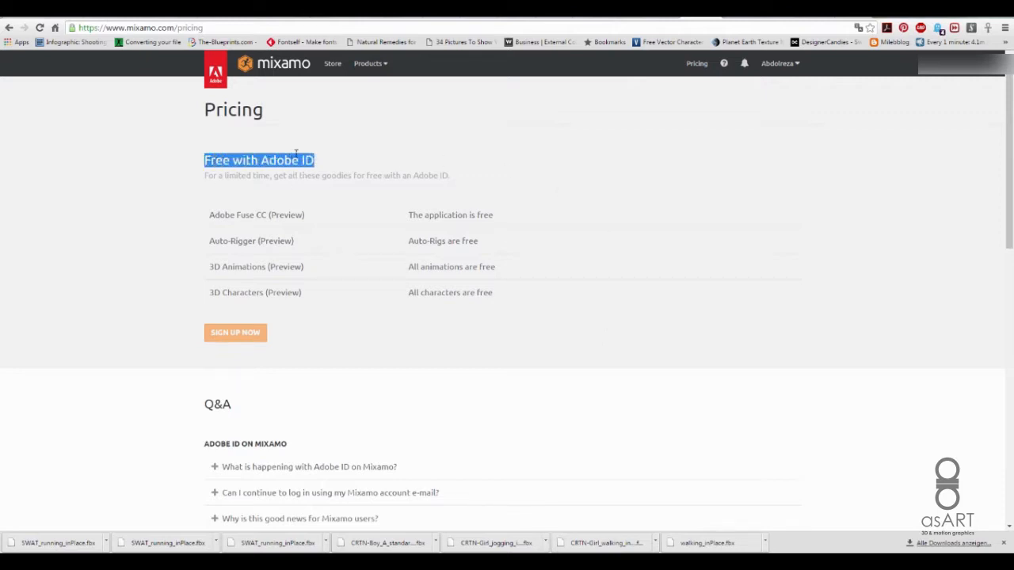
click(309, 175)
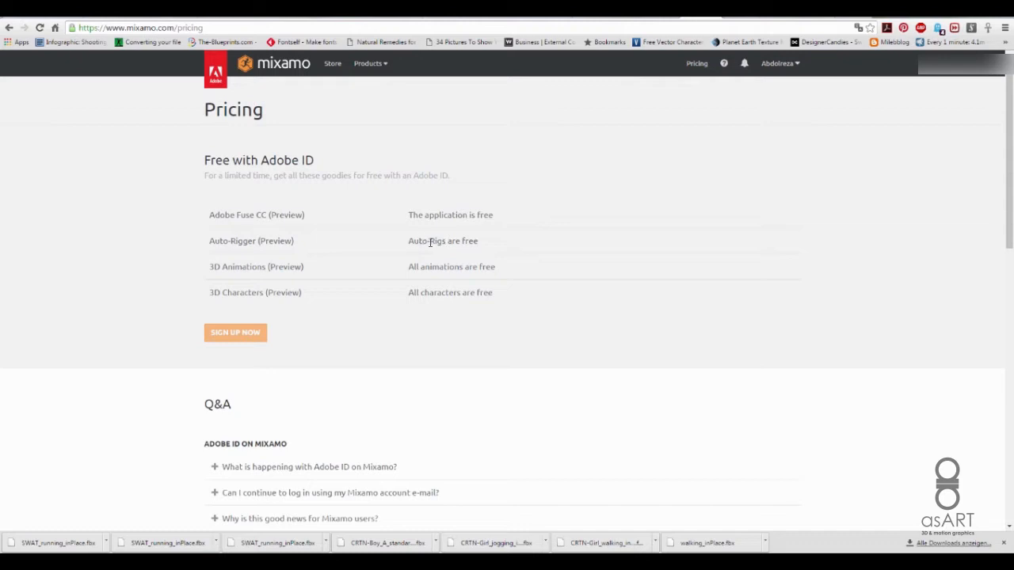
Step: Open the Swat character from the store's Characters category and inspect its 3D model
click(332, 64)
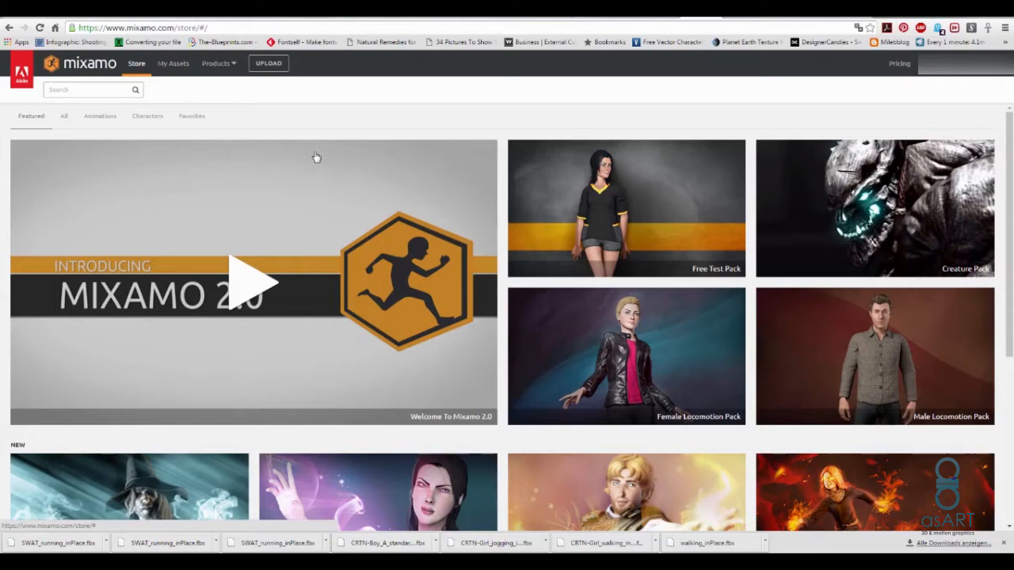
click(151, 119)
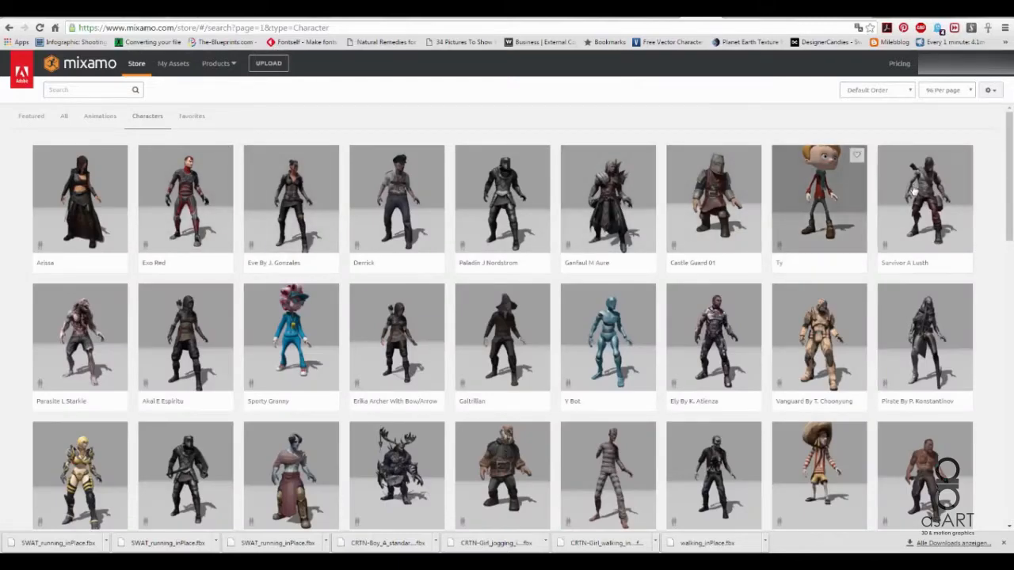
drag(1009, 133, 961, 153)
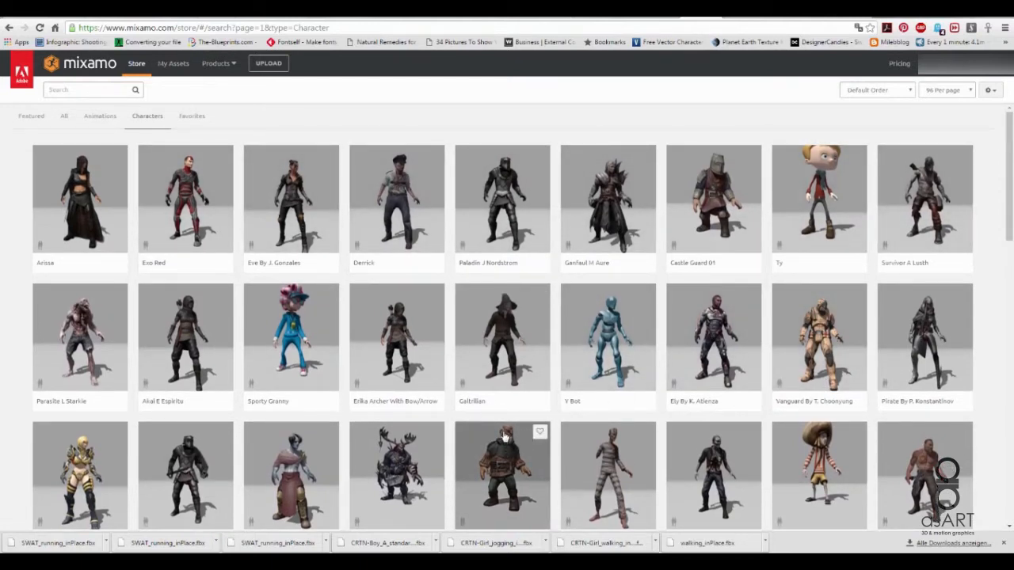
scroll(504, 437, down, 8)
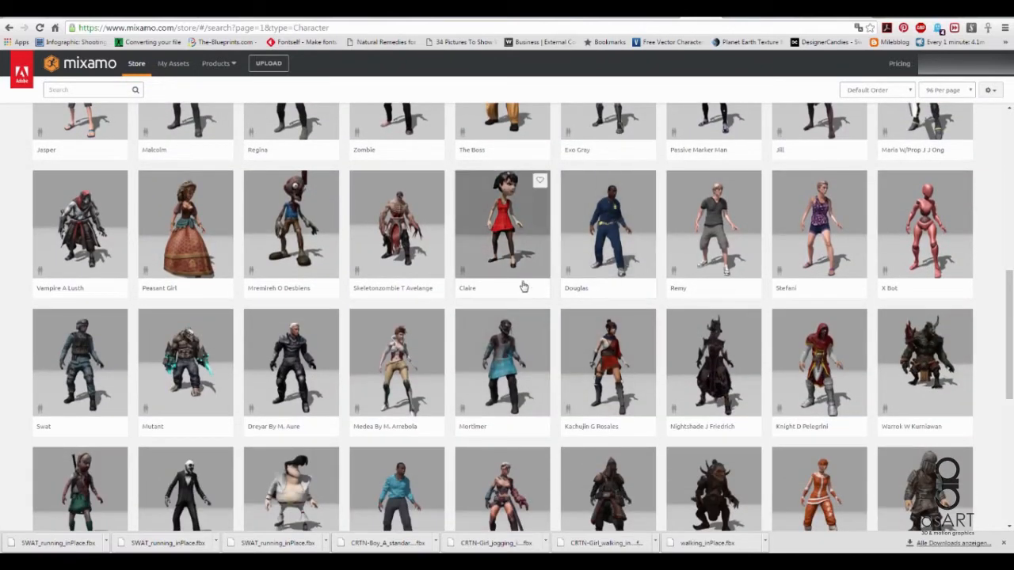
drag(1009, 306, 1009, 313)
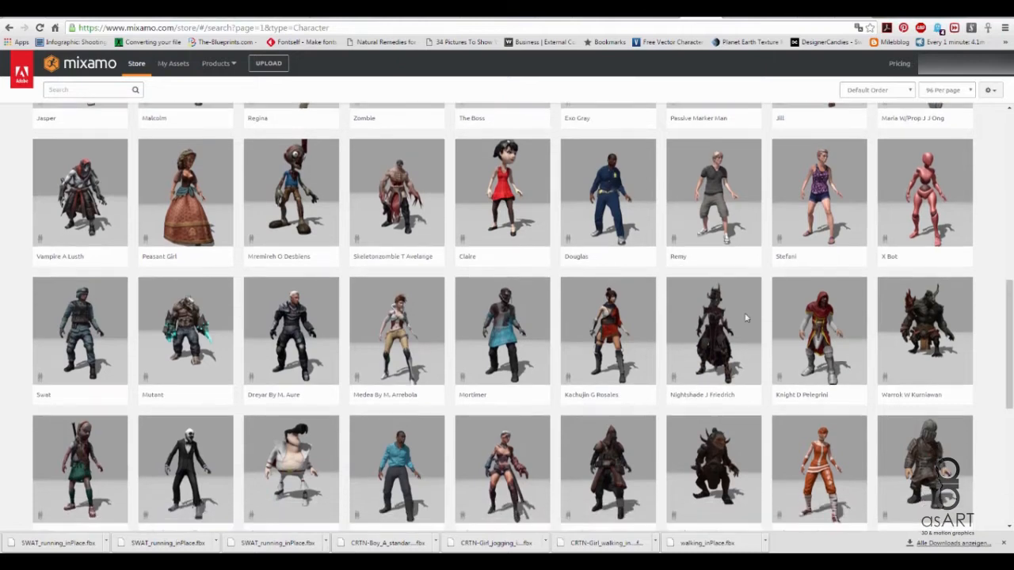
click(74, 327)
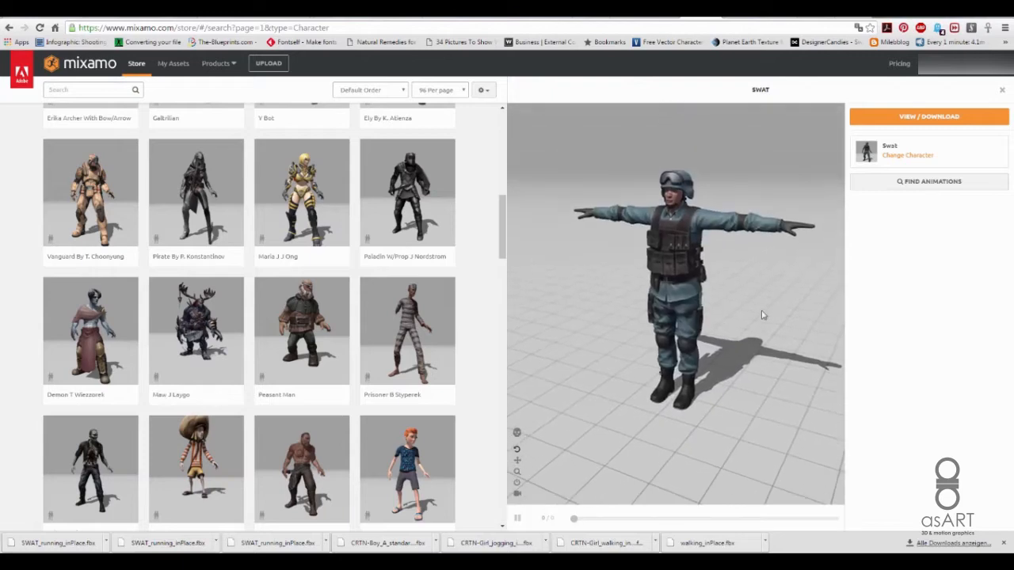
drag(762, 313, 793, 306)
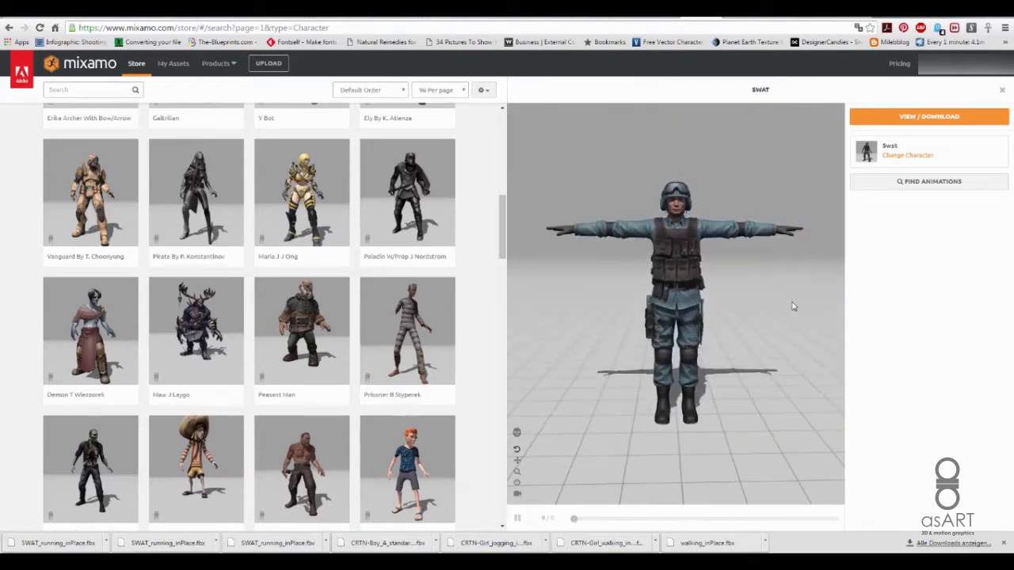
drag(643, 345, 653, 361)
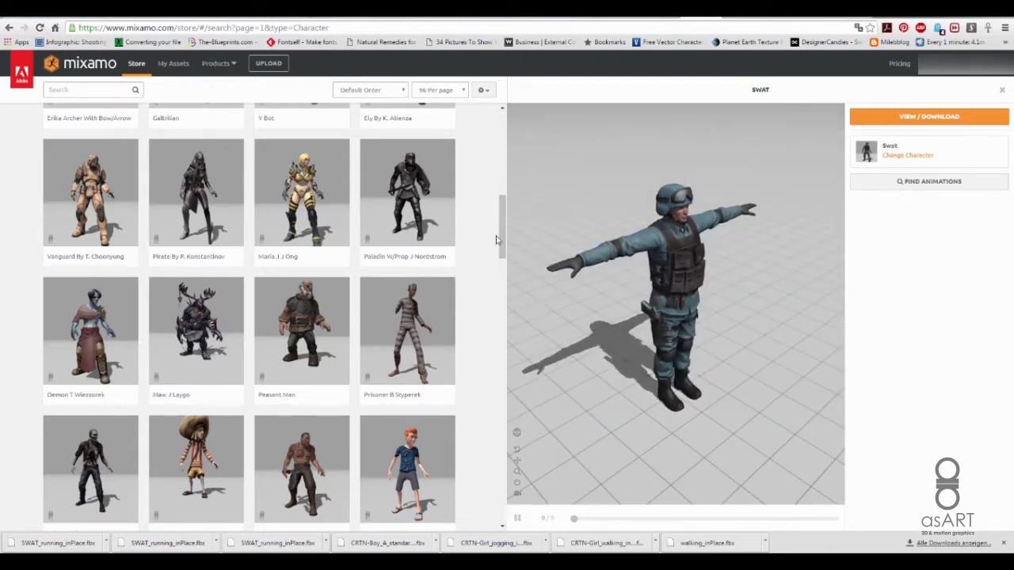
drag(499, 236, 509, 128)
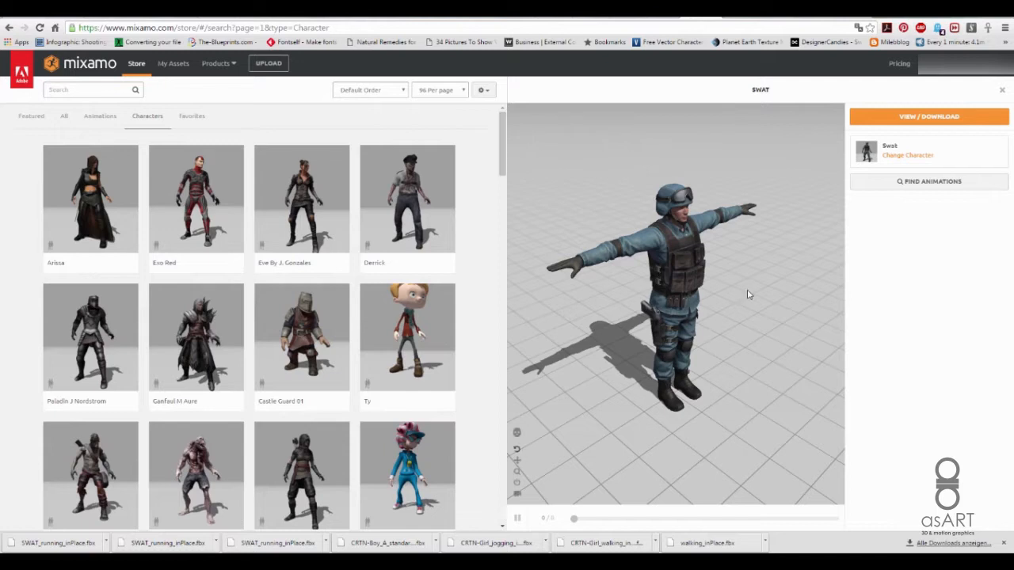
drag(743, 311, 727, 298)
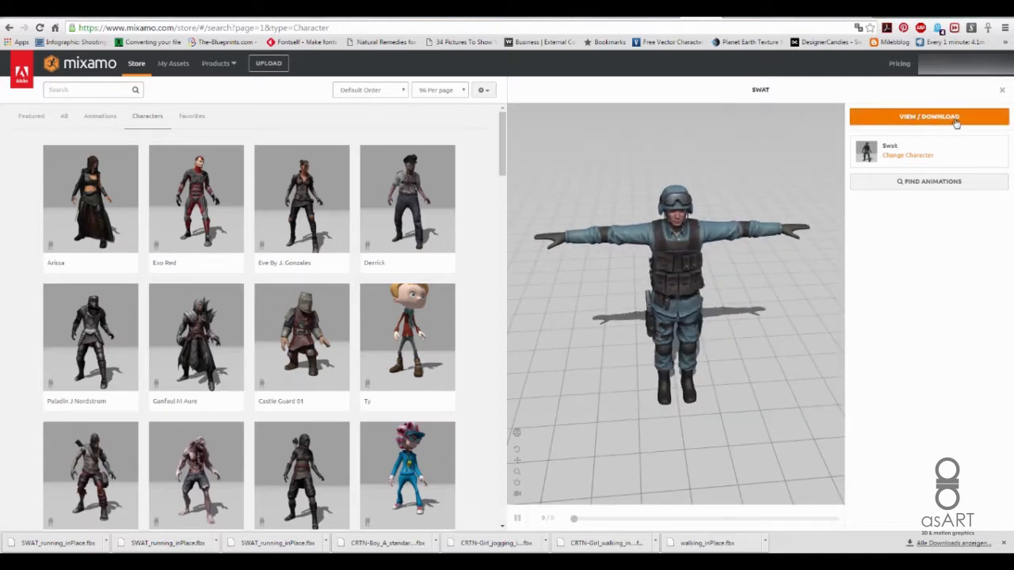
drag(723, 267, 738, 282)
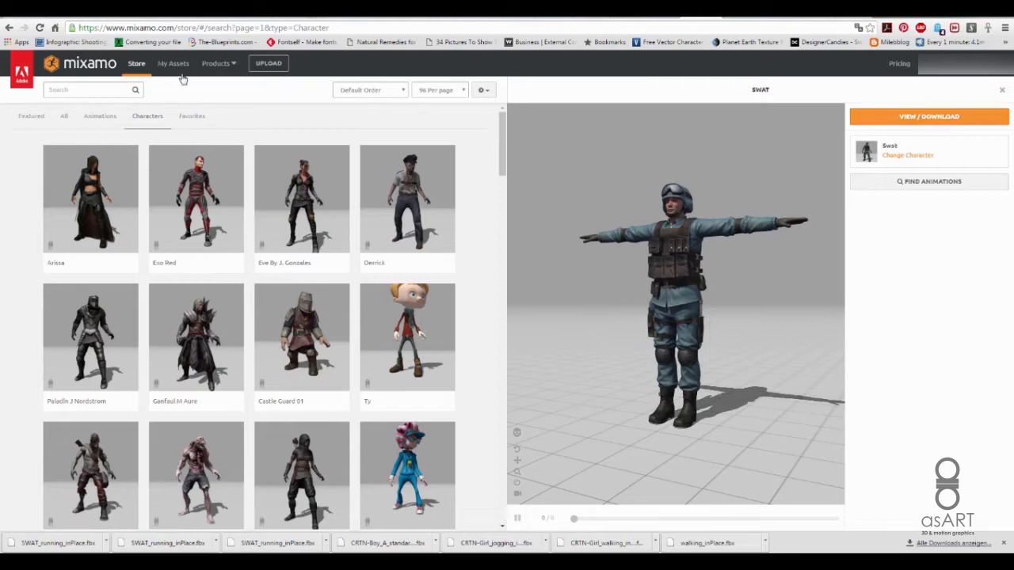
Step: Search the store's animations for "running"
click(102, 120)
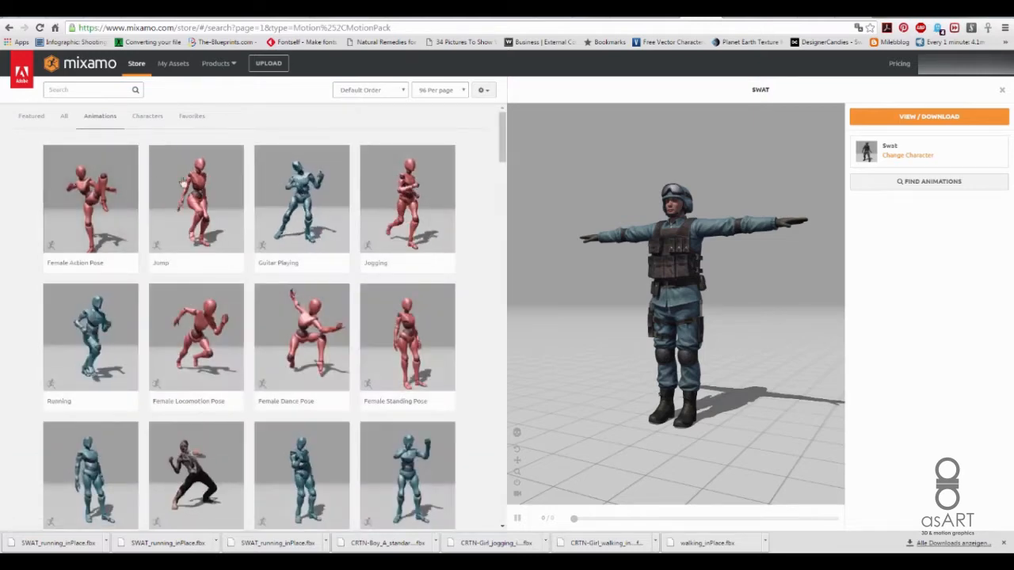
mouse_move(502, 127)
mouse_down()
mouse_move(502, 152)
mouse_move(502, 119)
mouse_up()
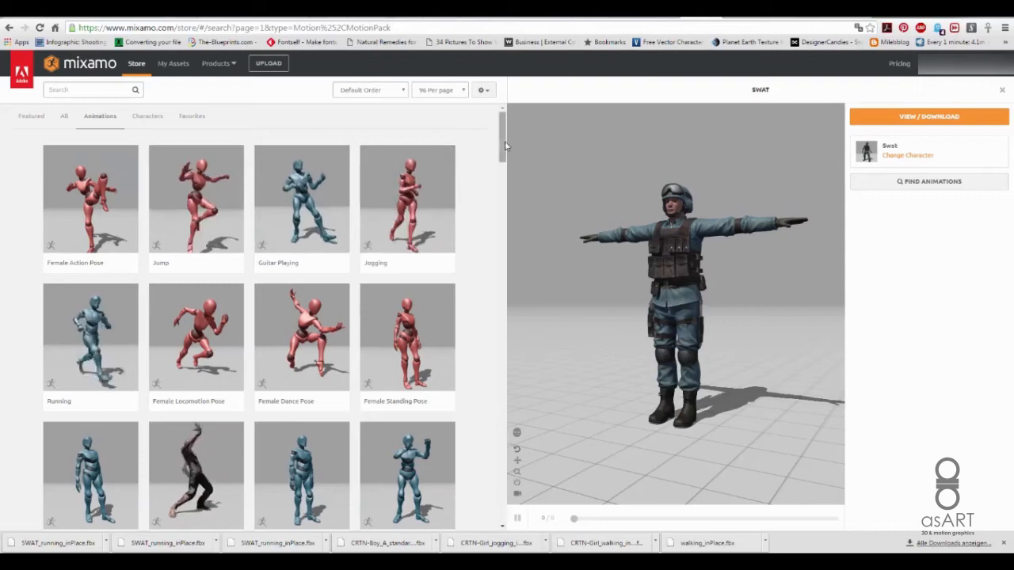
mouse_move(502, 148)
mouse_down()
mouse_move(511, 285)
mouse_move(480, 401)
mouse_move(494, 135)
mouse_up()
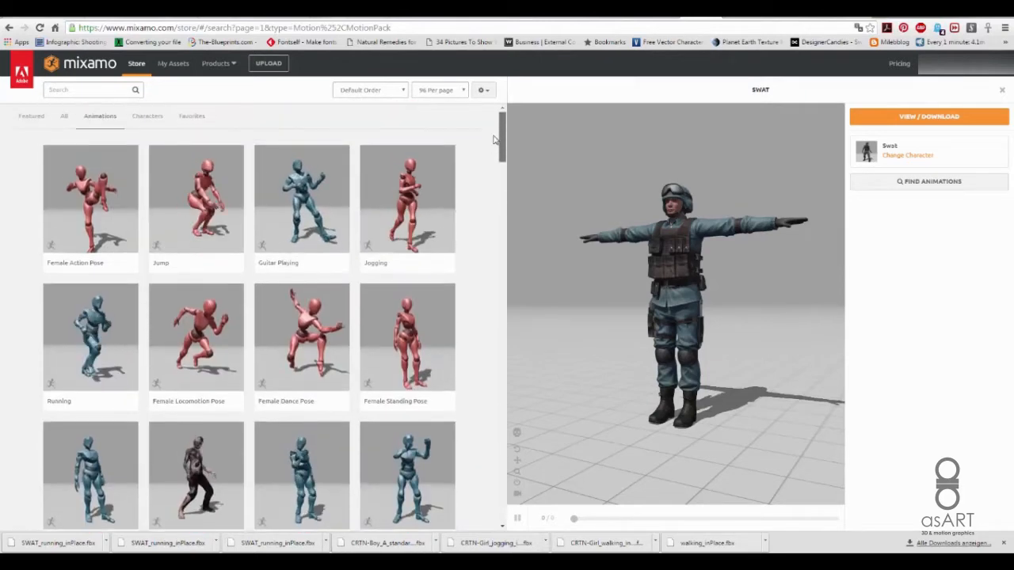
click(87, 90)
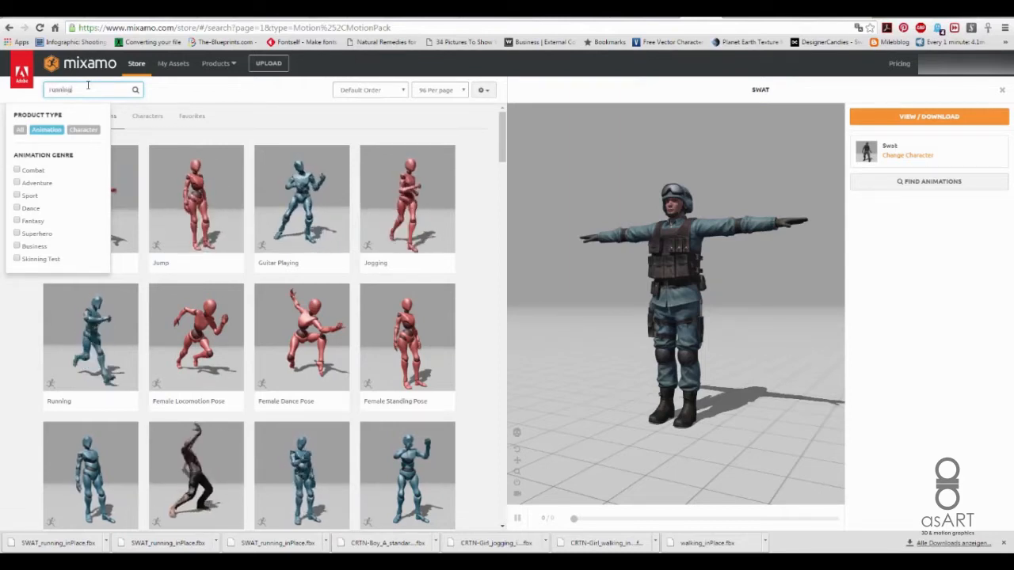
key(Return)
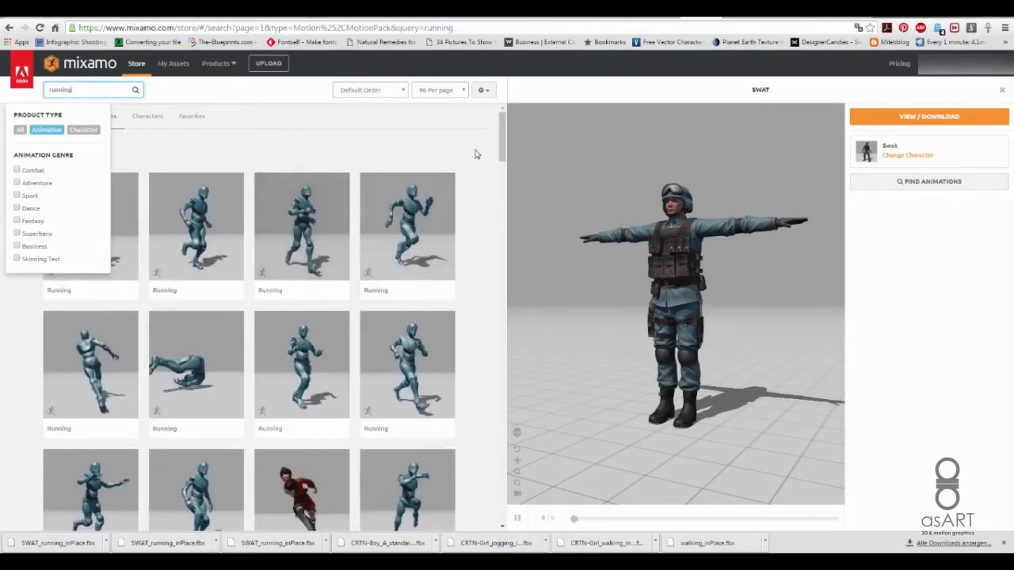
click(475, 155)
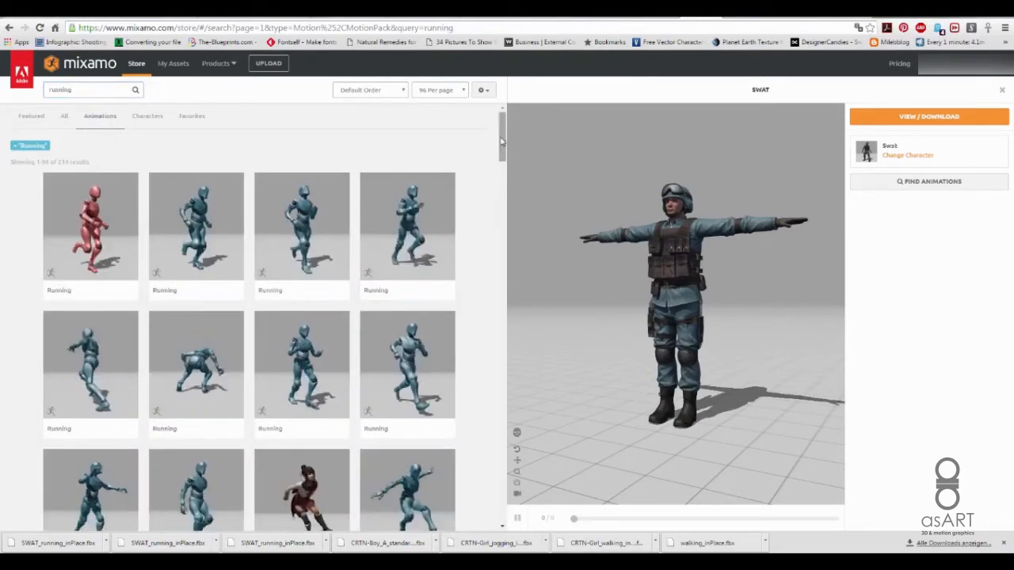
drag(500, 151, 502, 129)
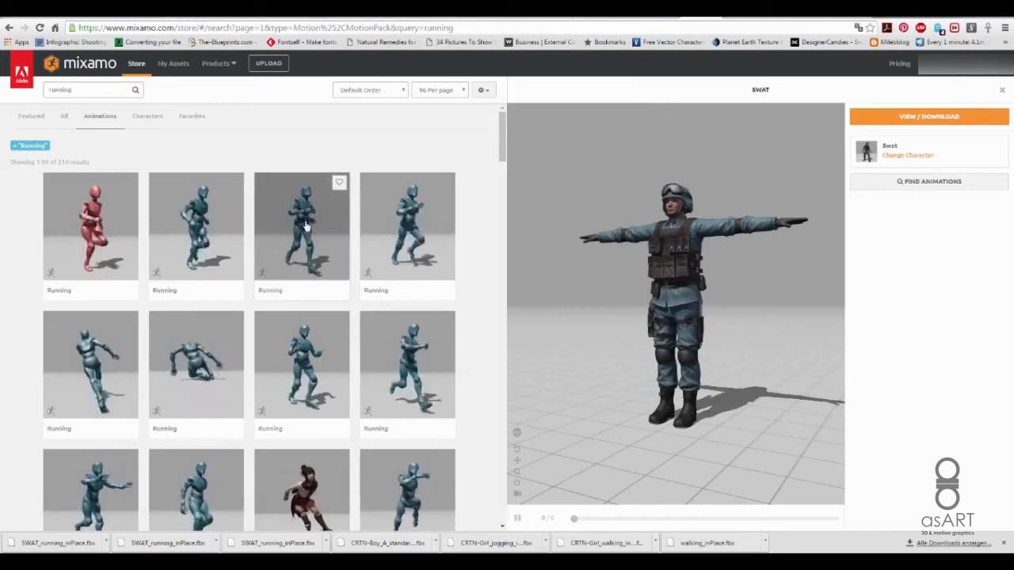
Step: Apply the fourth Running animation to the Swat character with In Place enabled, and add it to the owned assets
click(404, 216)
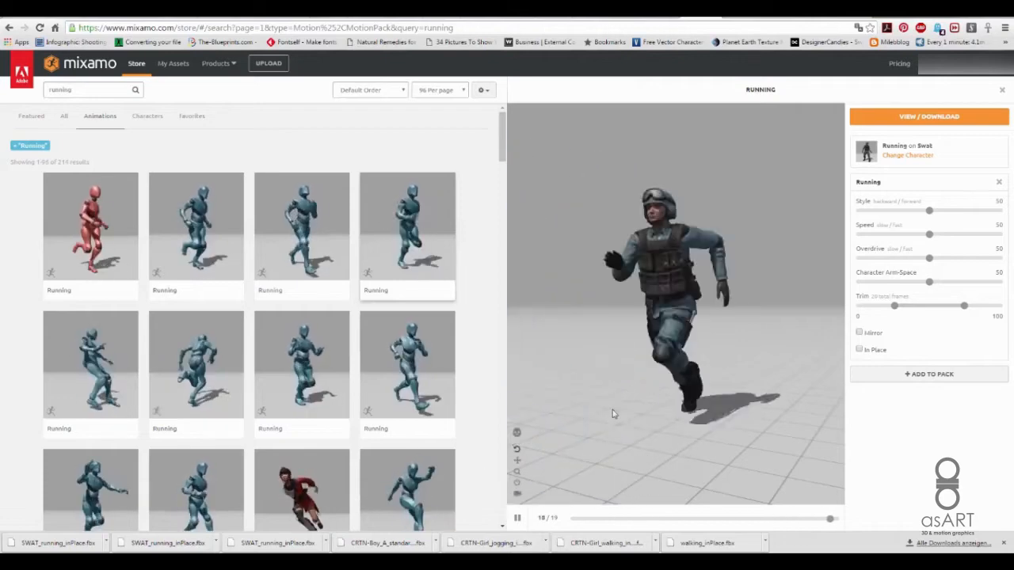
click(860, 351)
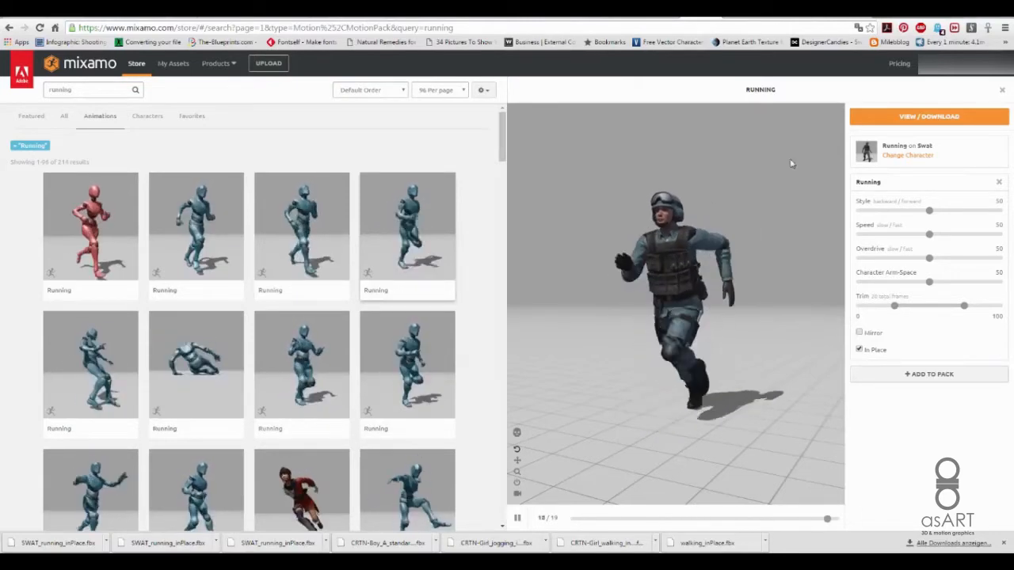
click(925, 122)
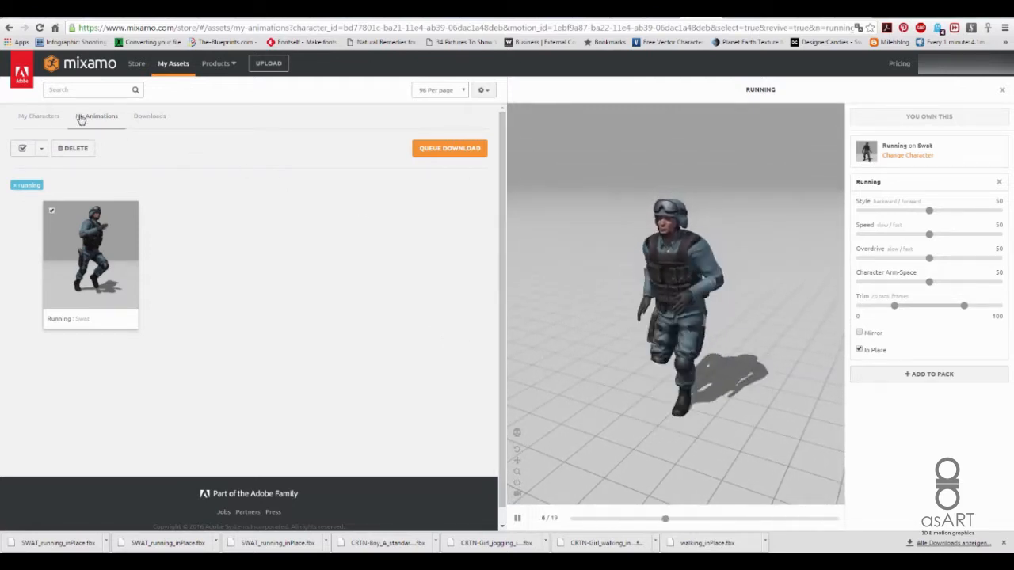
click(178, 69)
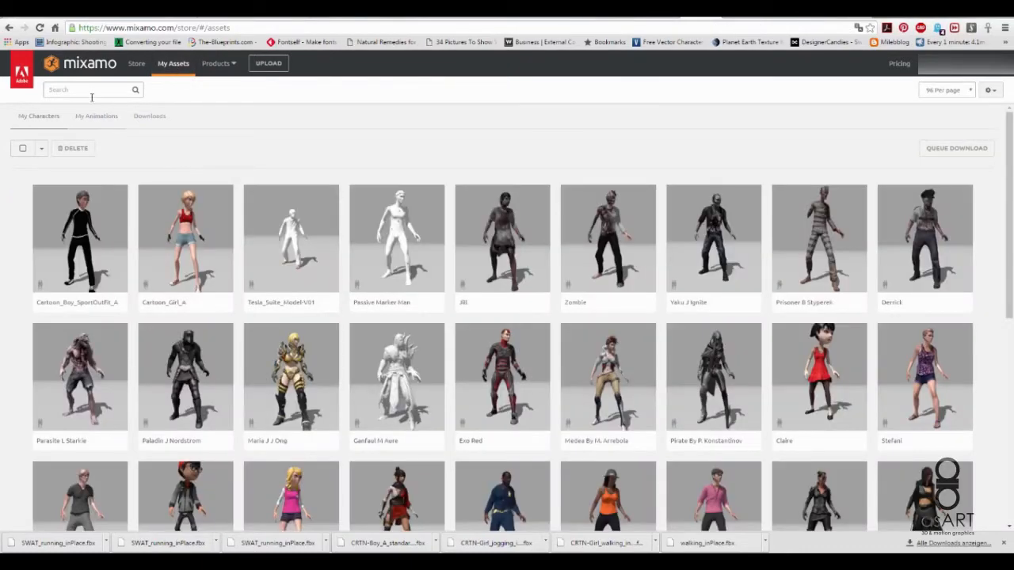
click(96, 87)
key(Return)
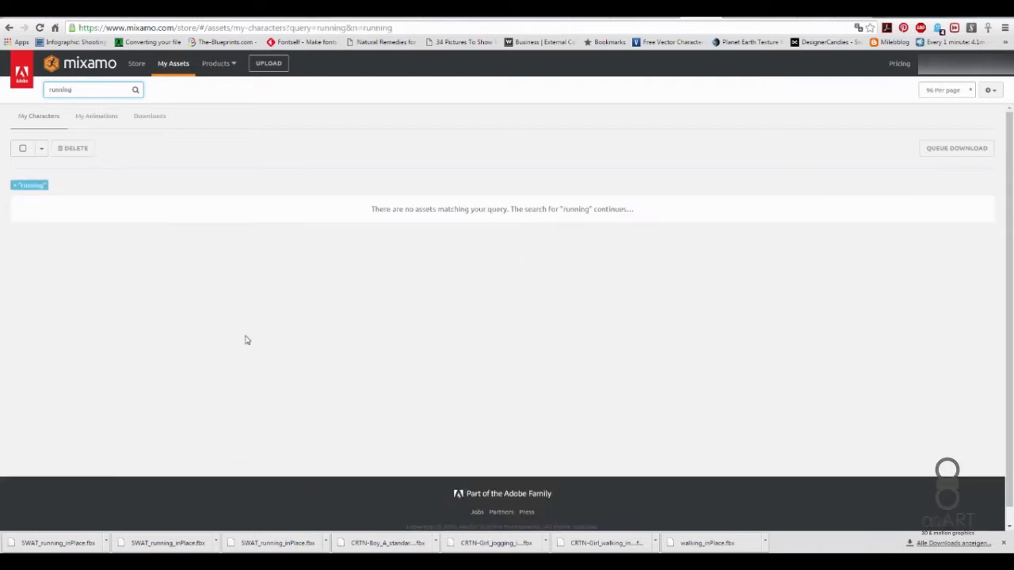
click(12, 188)
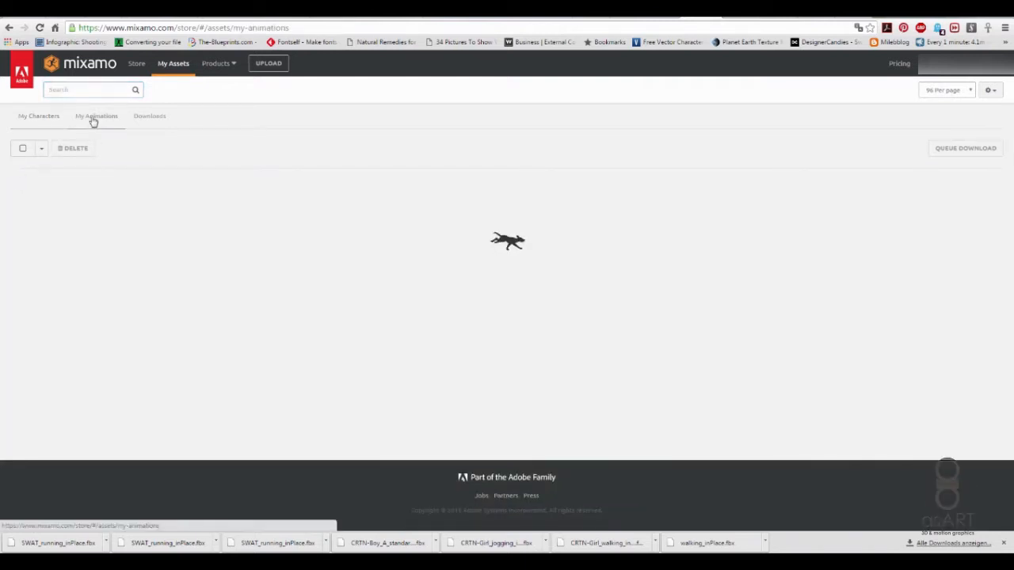
Step: Search the owned animations in My Animations for "running"
click(91, 119)
click(83, 89)
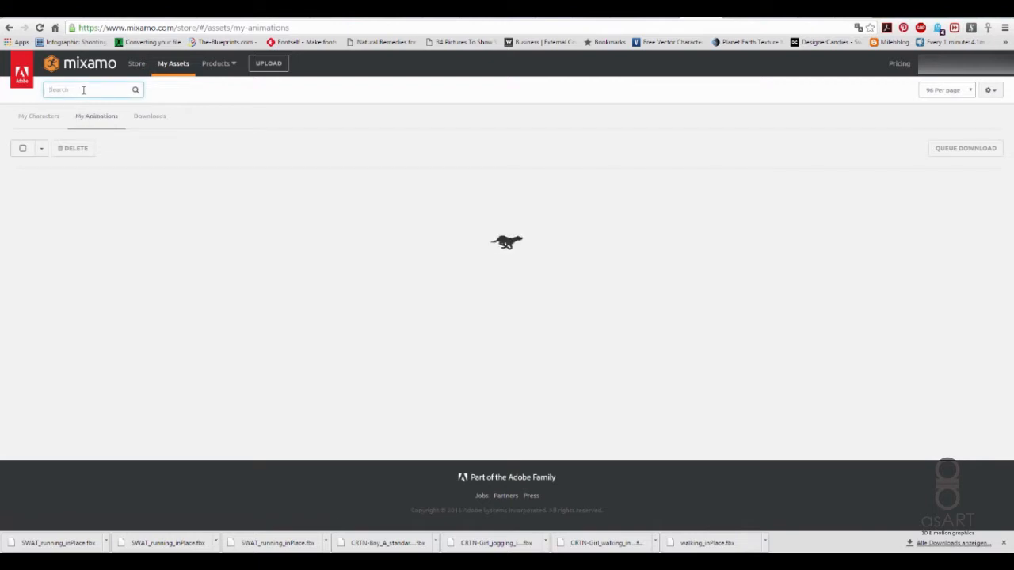
text(running)
key(Return)
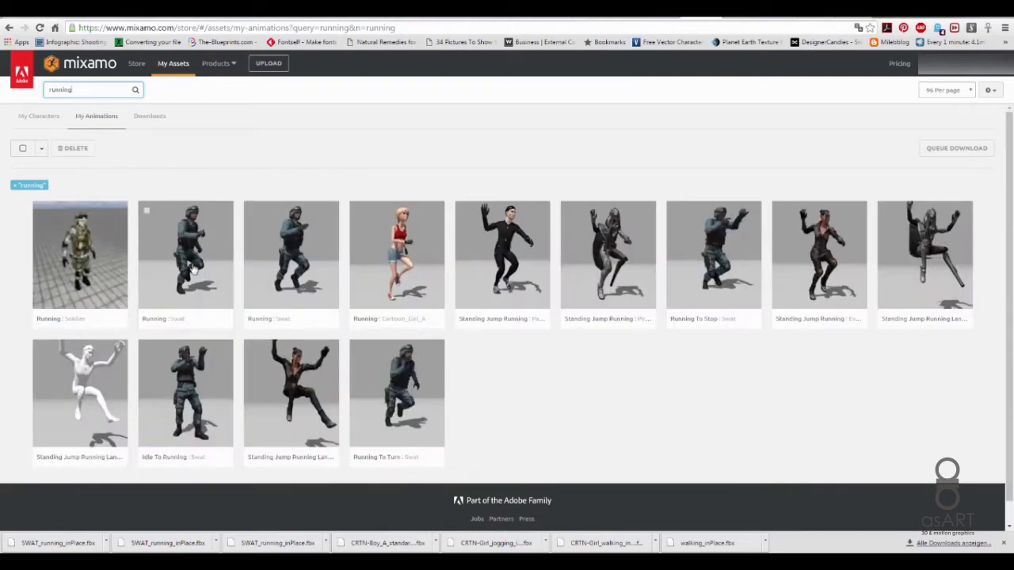
Step: Queue the owned in-place Swat Running animation for download as FBX with skin, 30 frames per second and no keyframe reduction
click(197, 271)
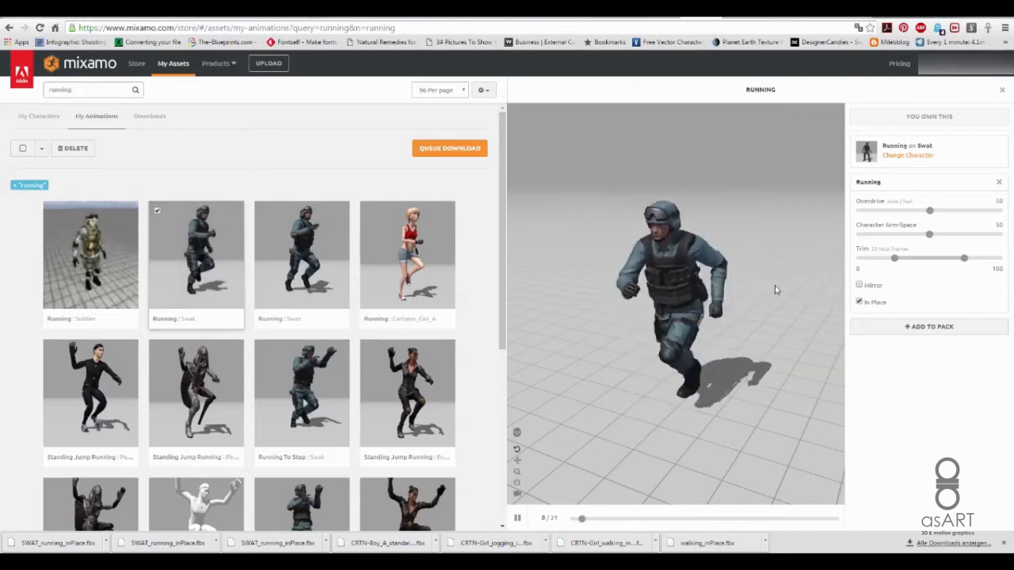
click(444, 156)
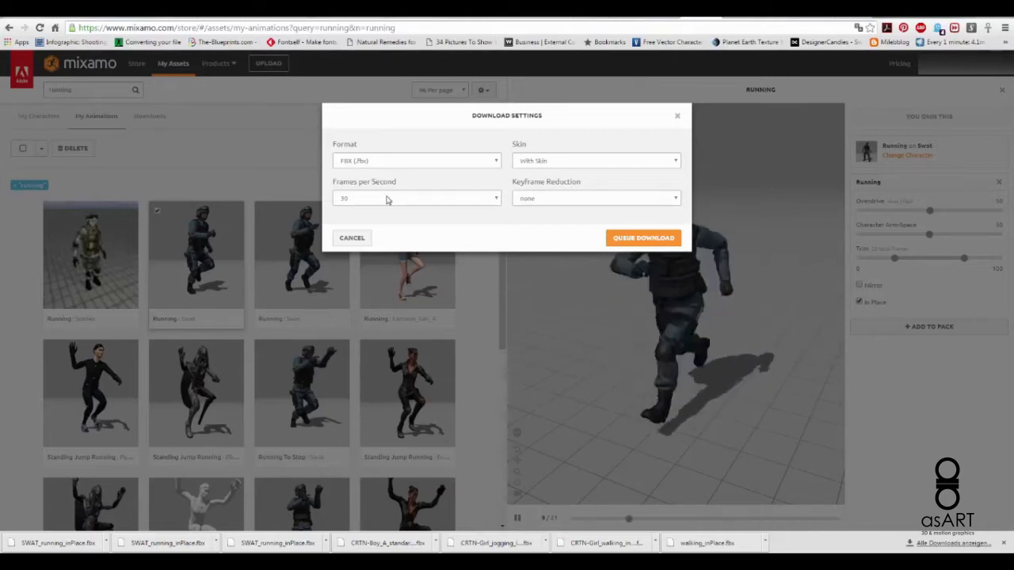
click(362, 199)
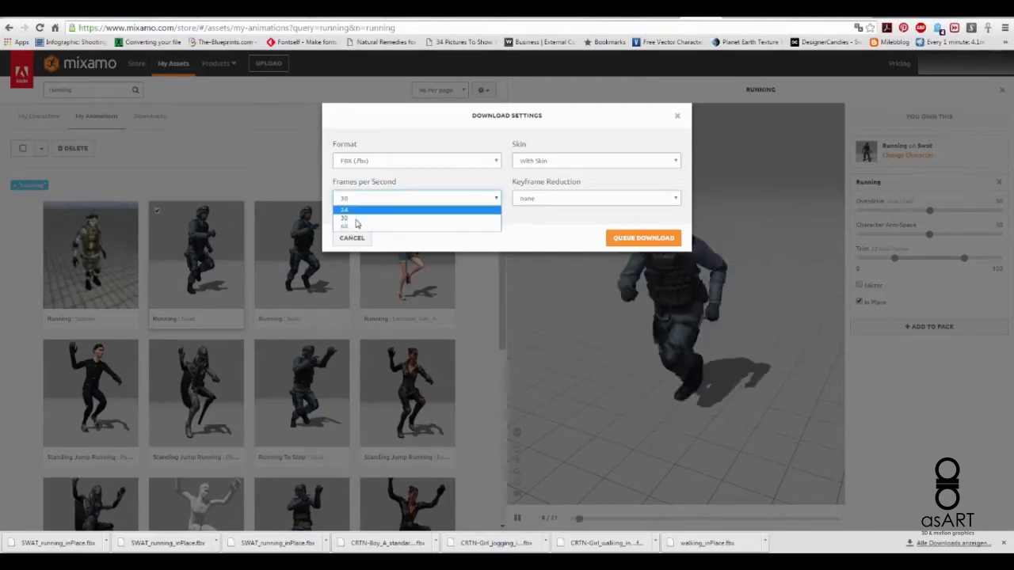
click(357, 218)
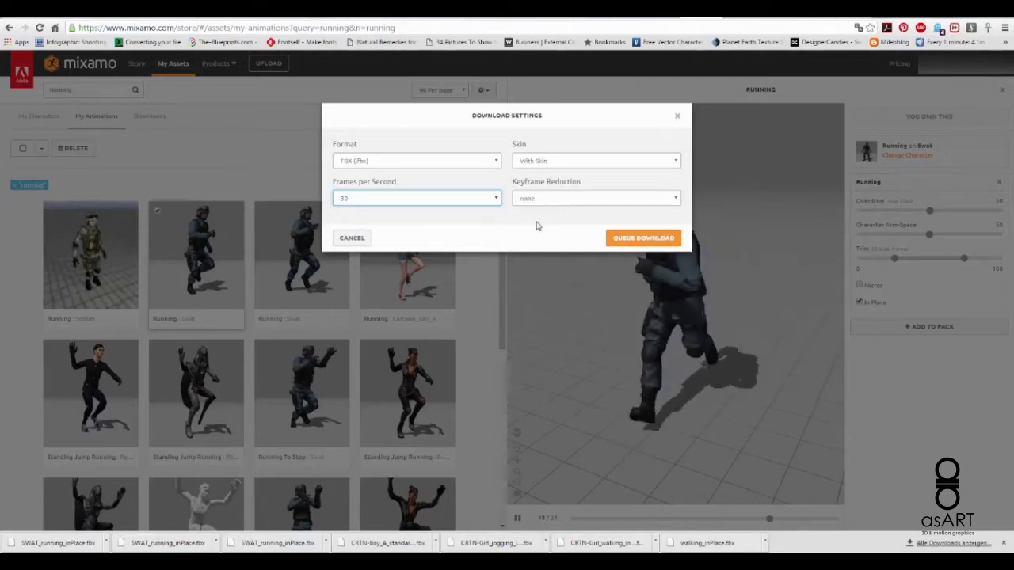
click(622, 240)
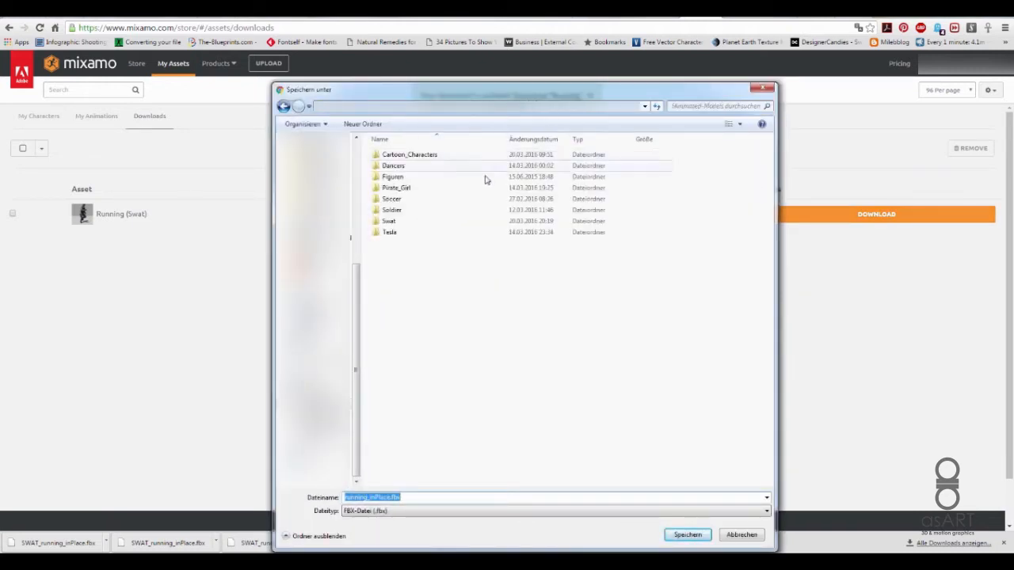
Step: Save the downloaded animation in the Swat folder as SWAT_running_inPlace.fbx
double_click(399, 222)
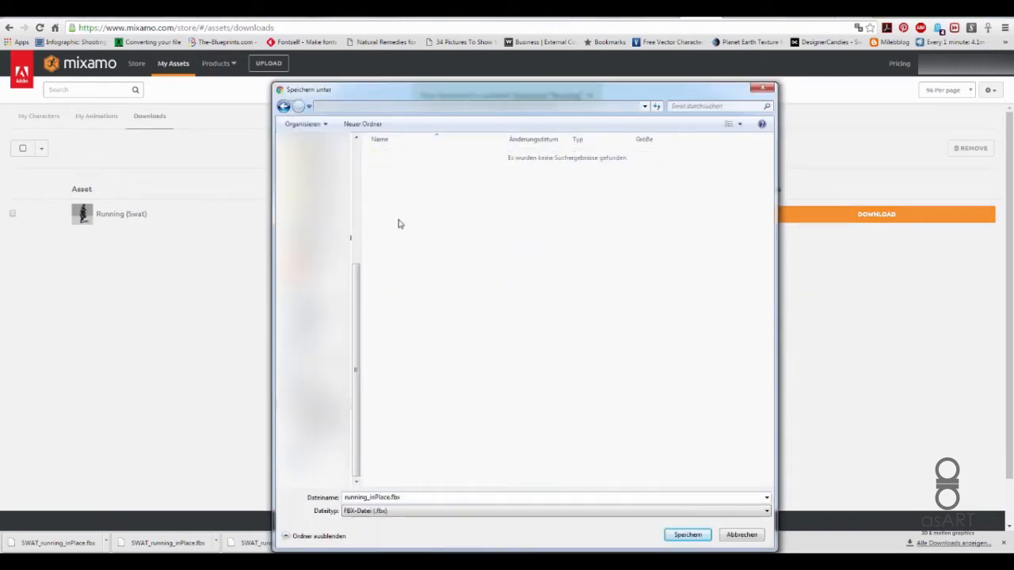
click(424, 494)
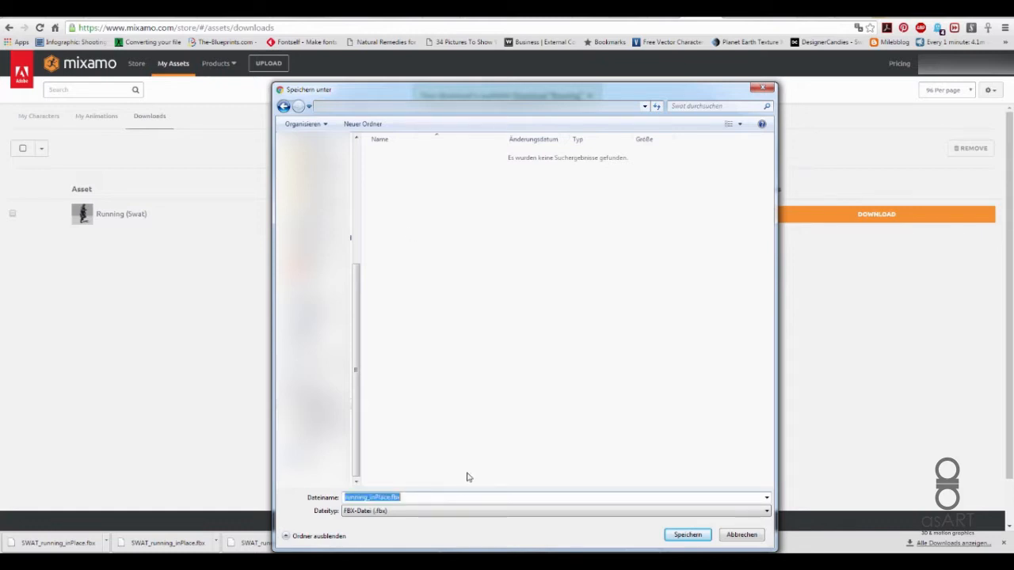
key(Home)
text(SWAT)
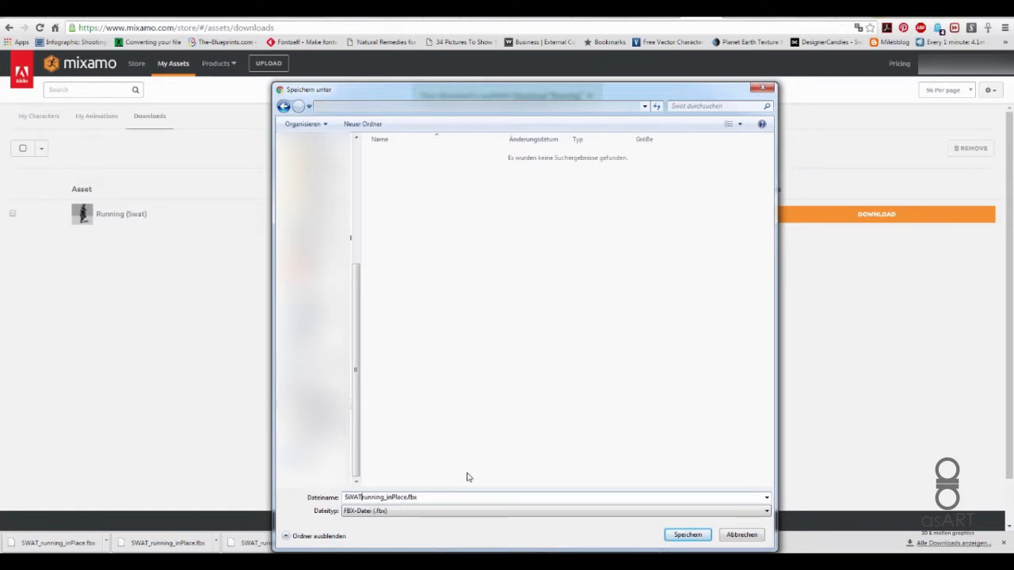
text(_)
key(Return)
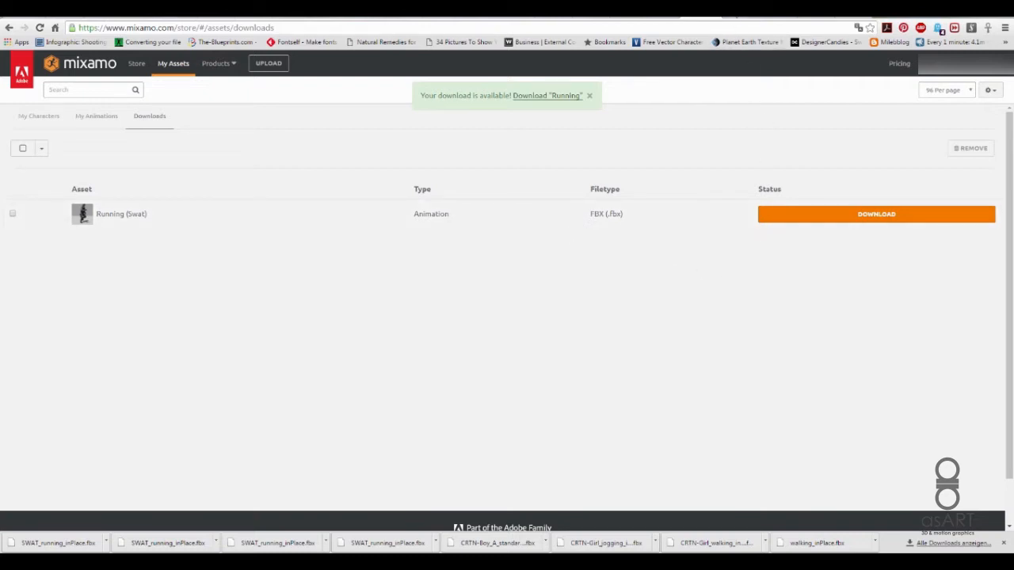
Step: Switch to Blender and delete the default cube from the scene
click(737, 16)
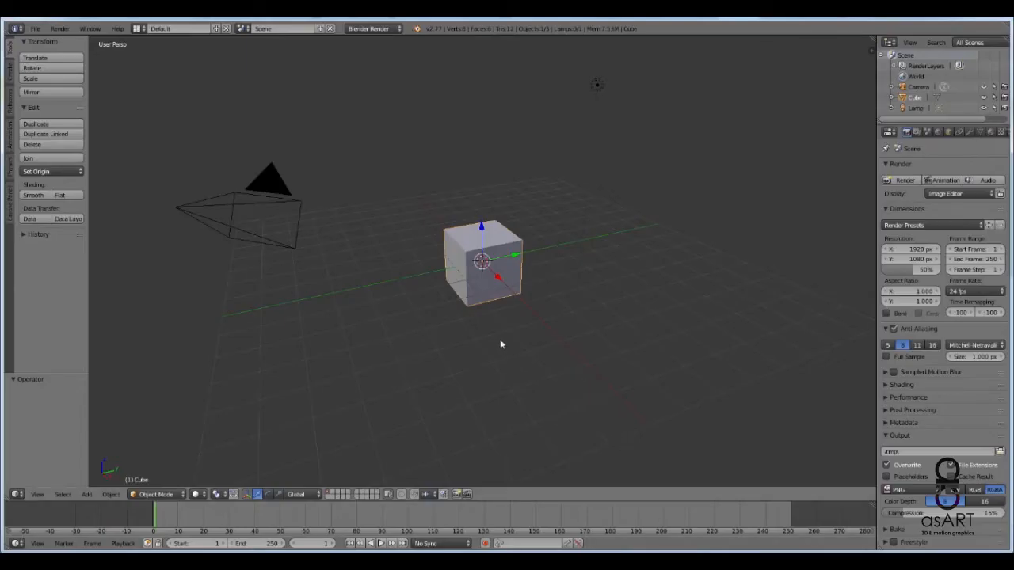
click(464, 239)
key(x)
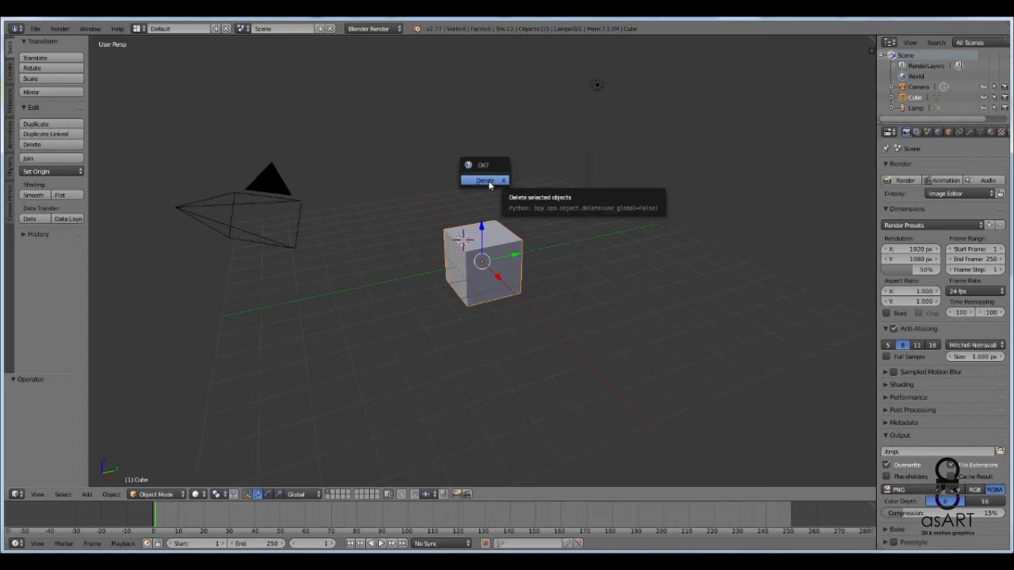
click(484, 181)
Step: Import the FBX file SWAT_running_inPlace.fbx from D:\3D-Model_CDs\!Animated-Models\Swat into the empty scene
drag(477, 343, 492, 327)
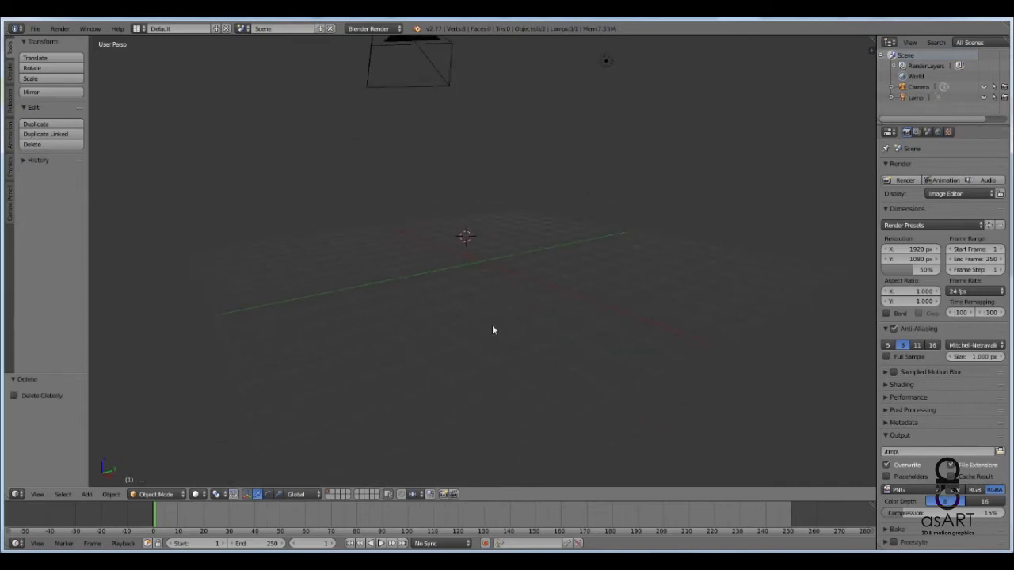
click(35, 28)
mouse_move(65, 224)
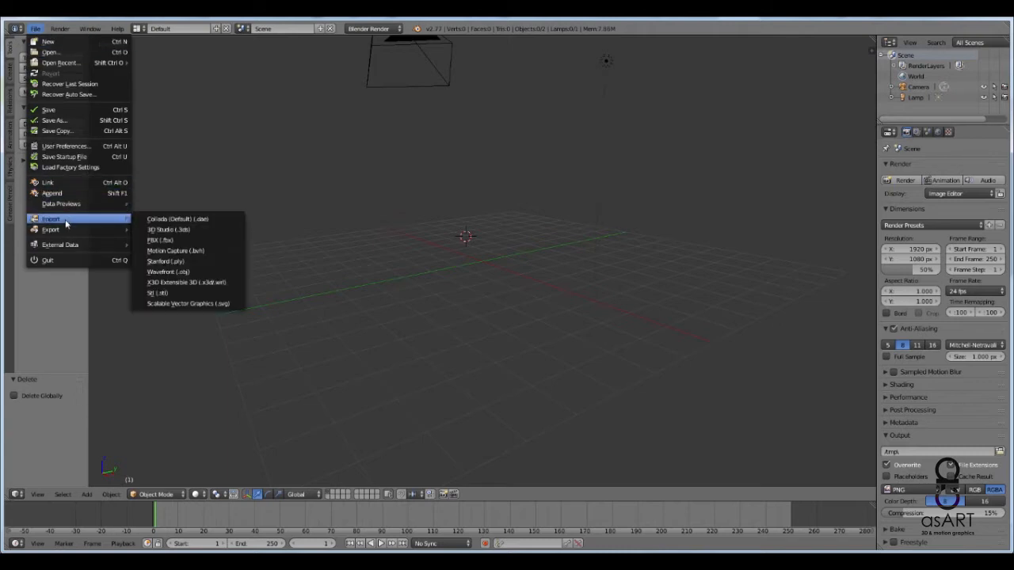
click(159, 240)
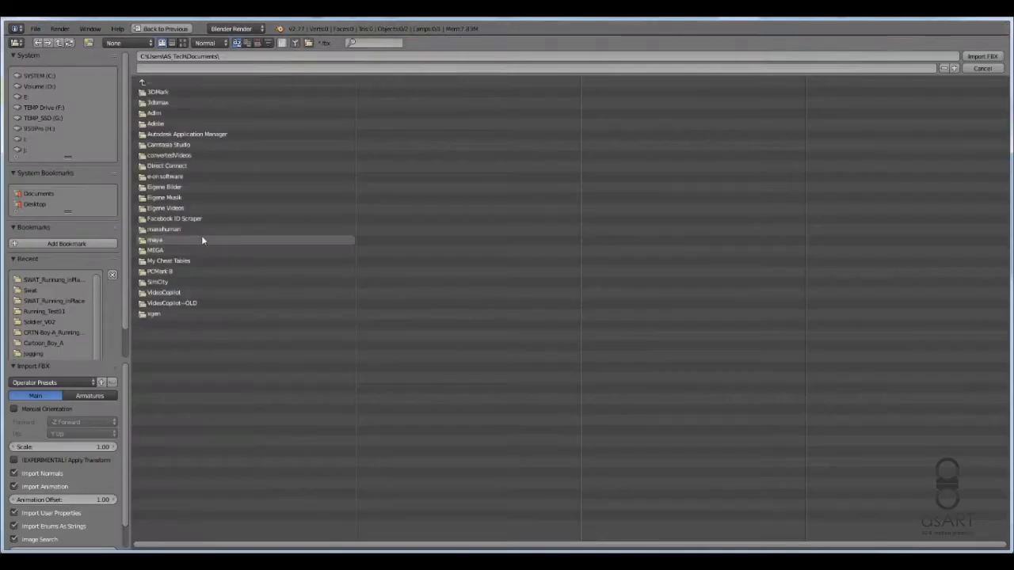
click(44, 87)
click(173, 115)
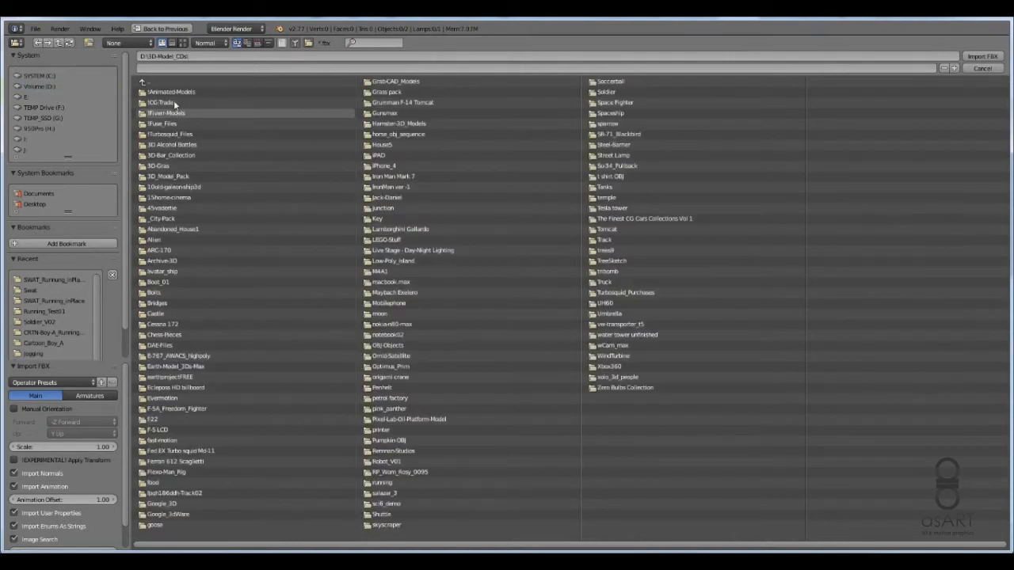
click(174, 100)
click(165, 156)
click(182, 92)
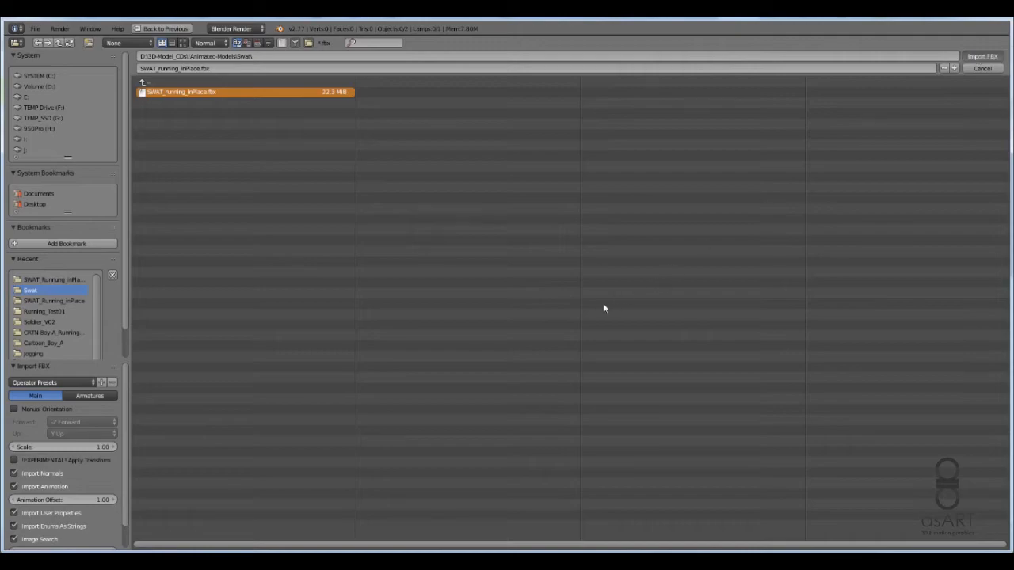
key(Return)
Step: Examine the imported soldier and scrub its running animation from the first keyframe to the last at frame 22
scroll(485, 293, up, 5)
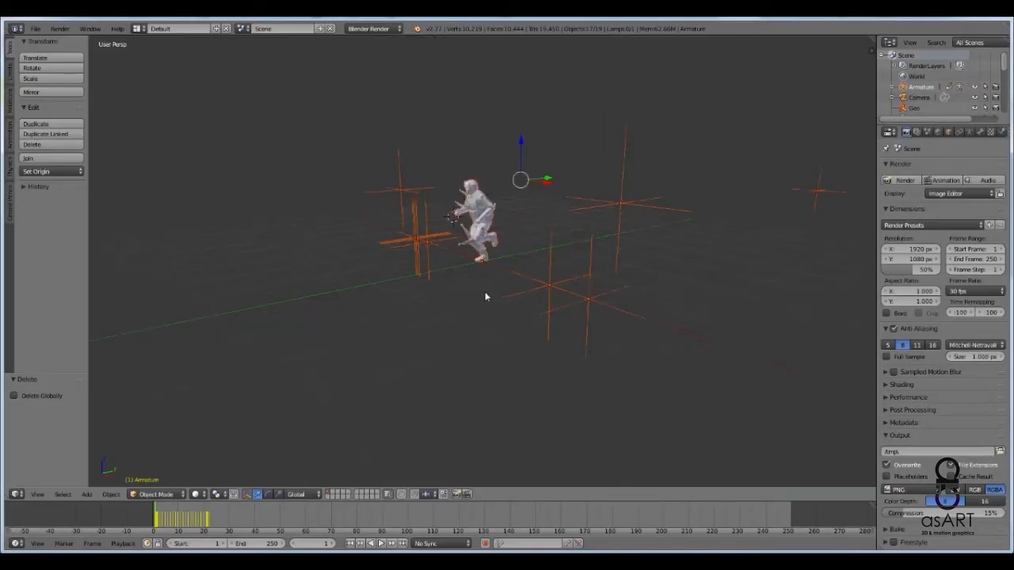
drag(486, 288, 499, 304)
scroll(499, 308, up, 4)
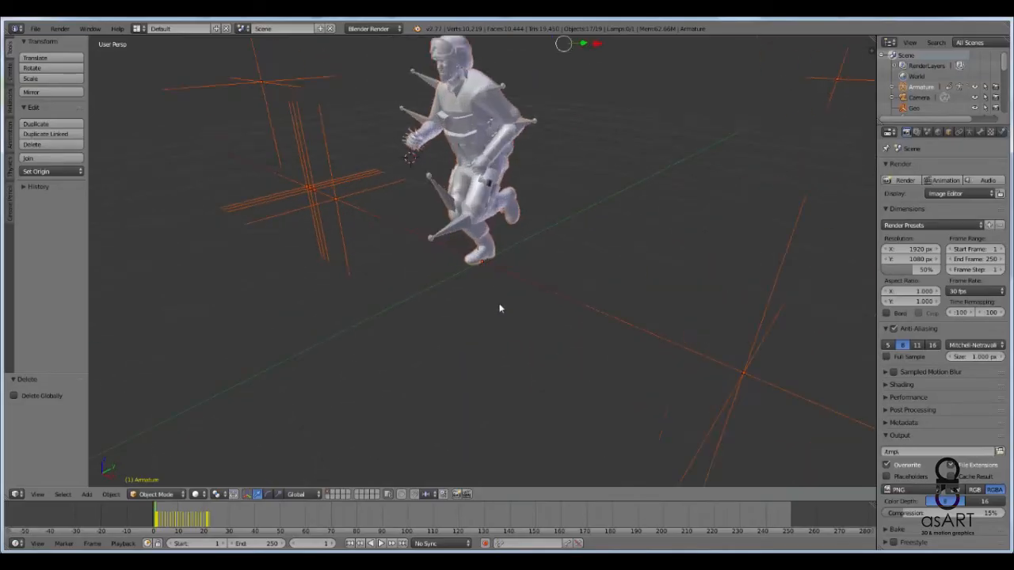
scroll(498, 310, down, 2)
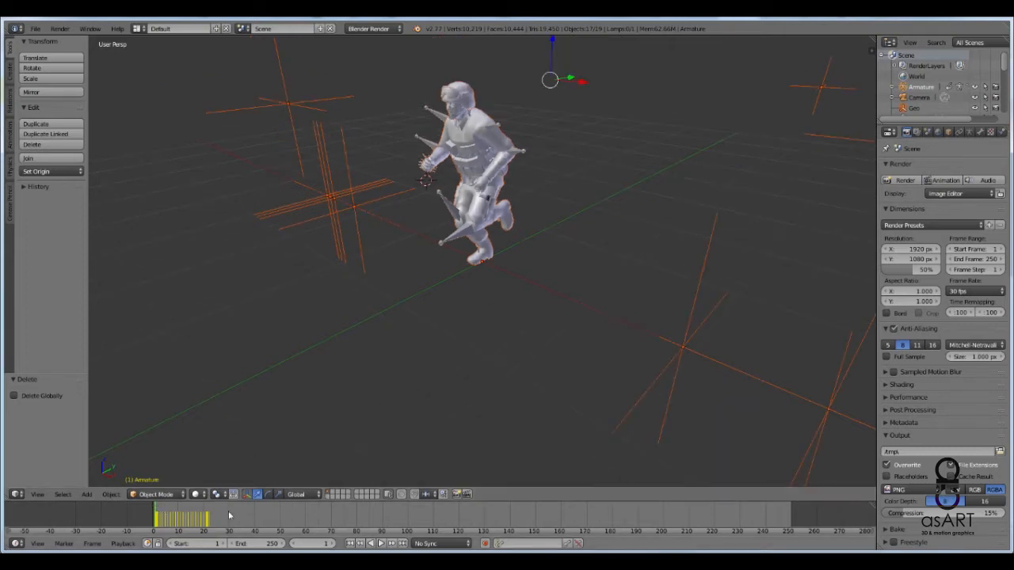
drag(156, 510, 208, 516)
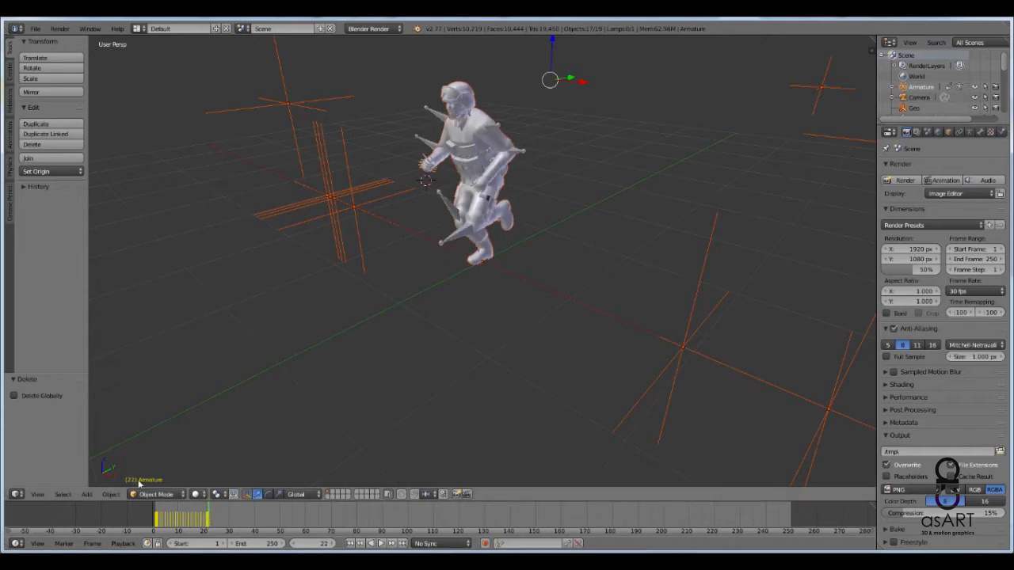
click(210, 511)
click(210, 511)
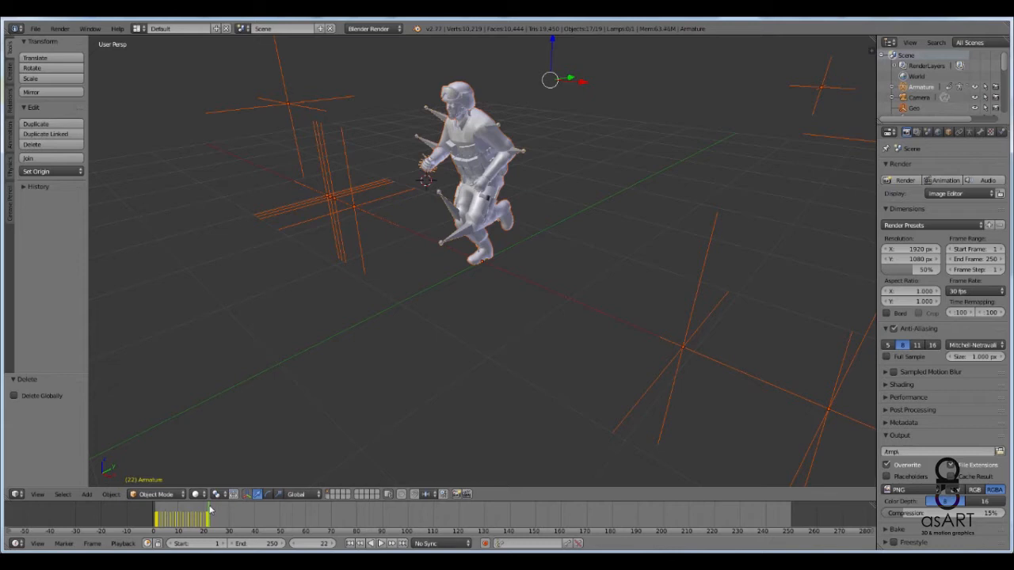
Step: Move the playhead to frame 21 and set it as the scene's end frame
click(209, 510)
drag(209, 511, 207, 511)
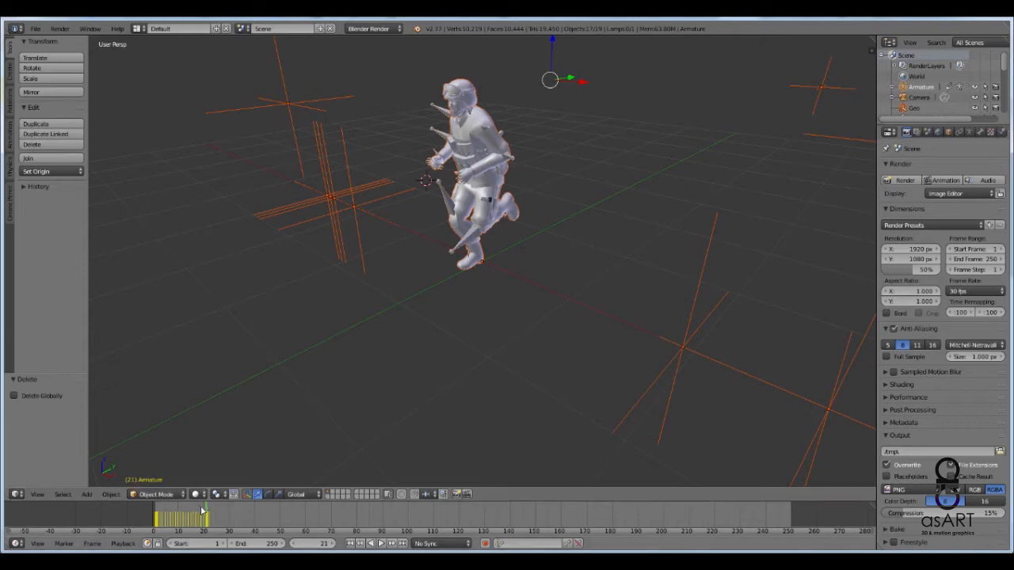
click(92, 544)
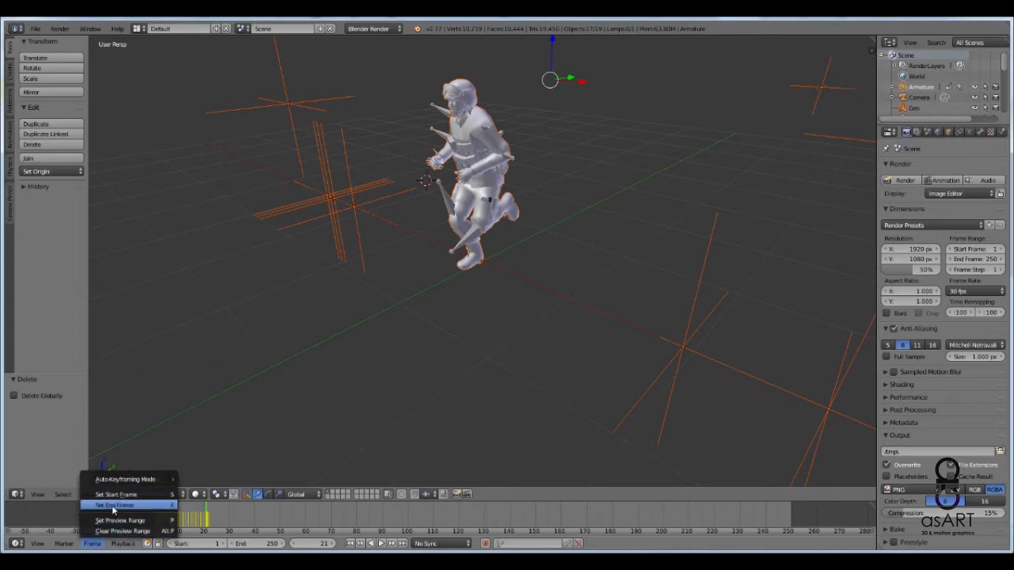
click(136, 506)
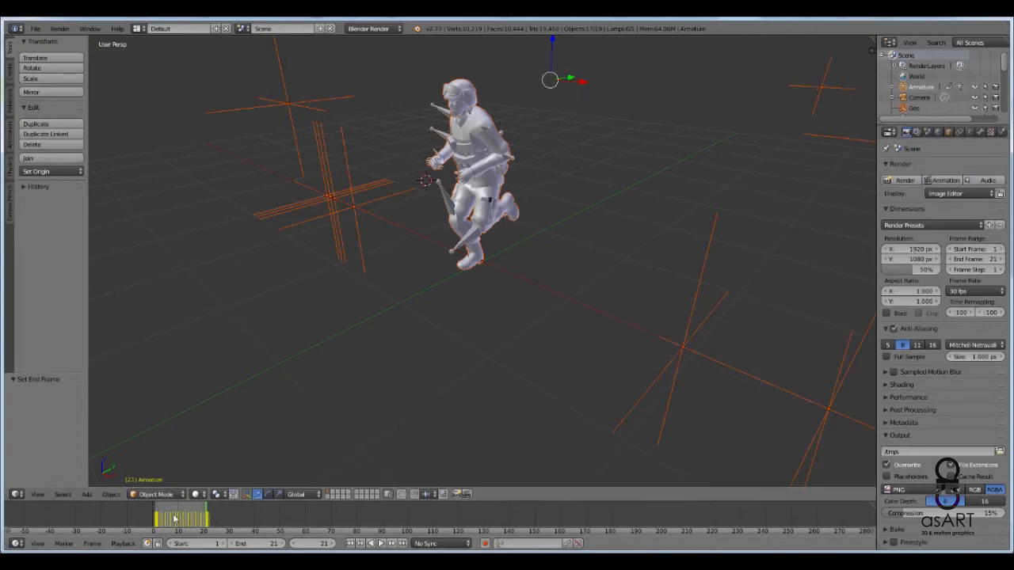
Step: Start a Wavefront OBJ export and browse to D:\Prog-CDs\VC_DVDs\Element-3D\Sources\VideoCopilot\Models\OBJ-Sequences\SWAT as the destination
click(35, 28)
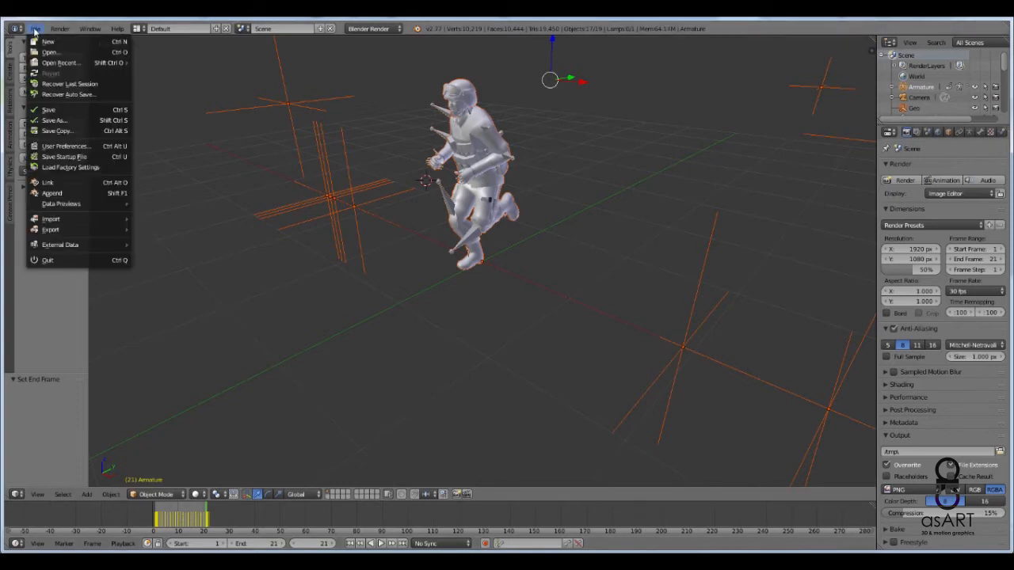
mouse_move(75, 229)
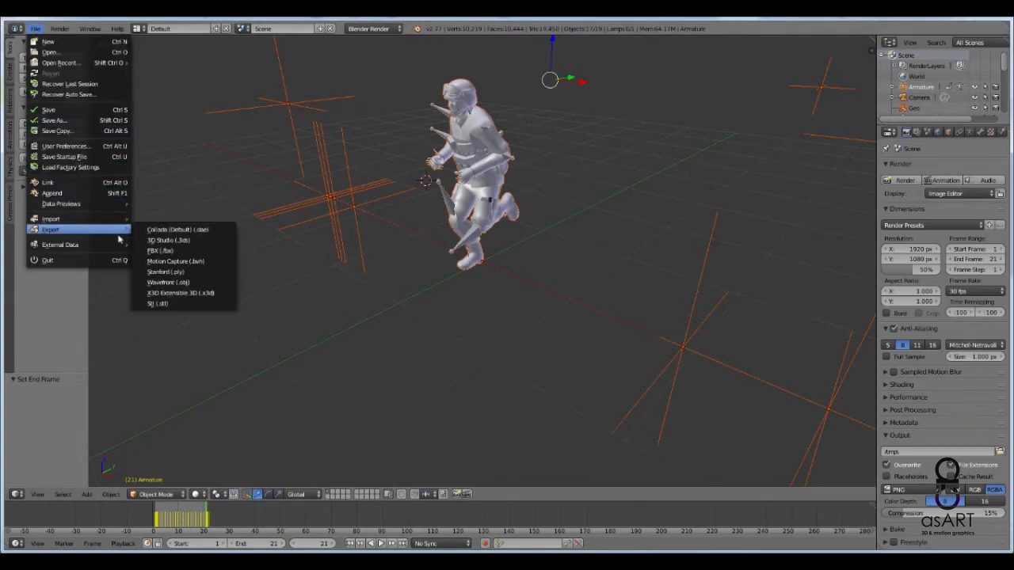
click(190, 283)
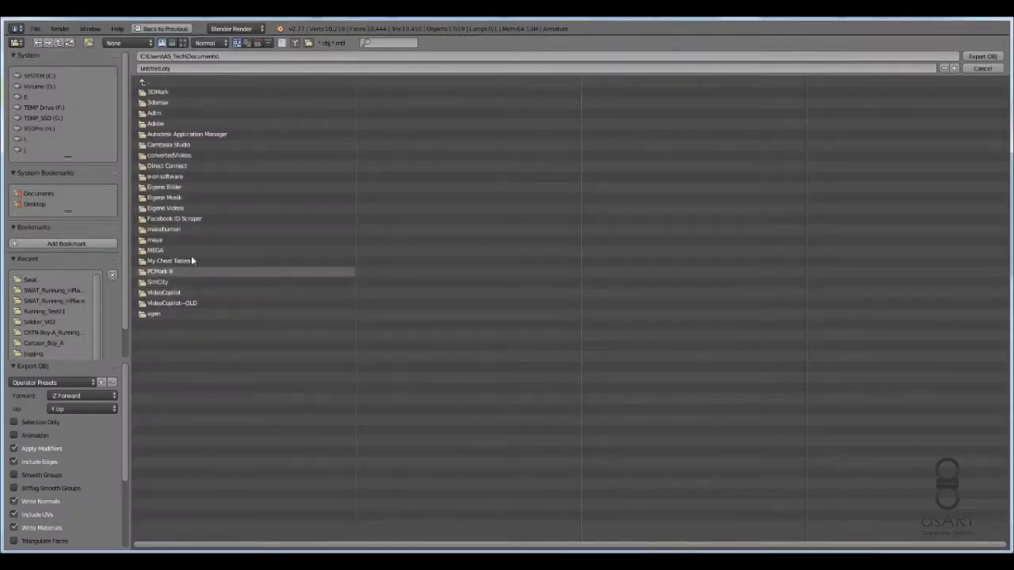
click(41, 86)
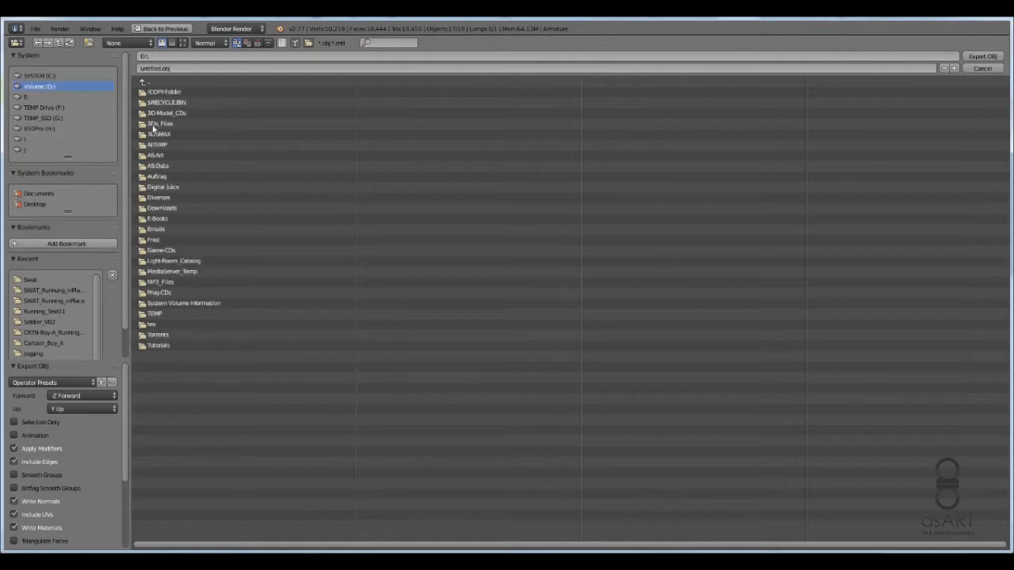
click(165, 292)
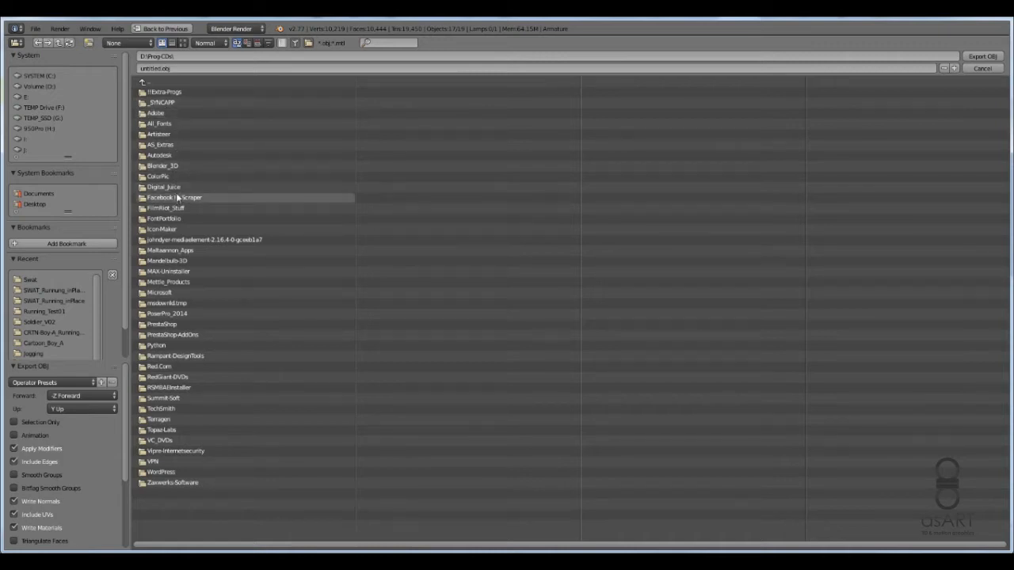
click(173, 442)
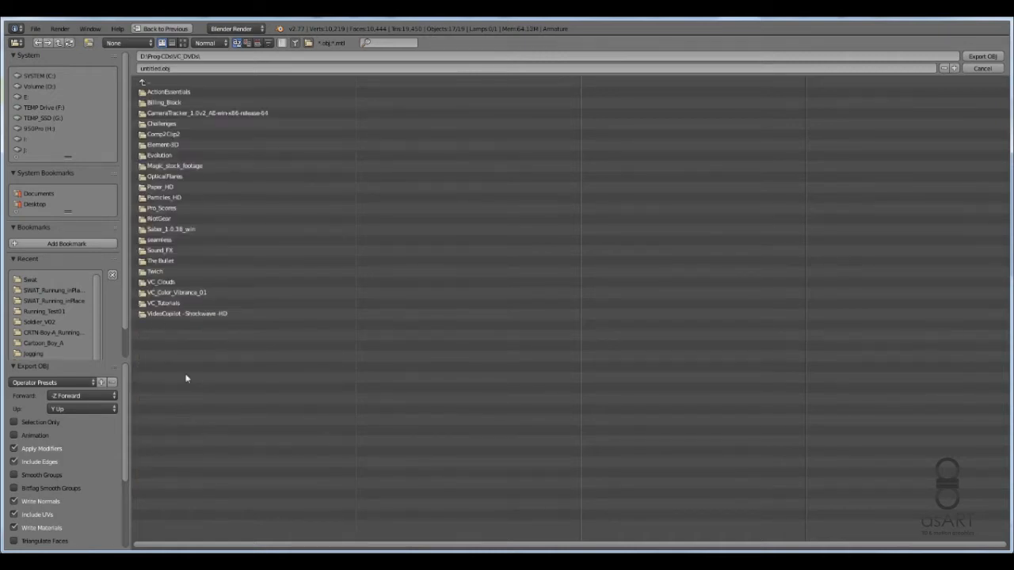
click(170, 145)
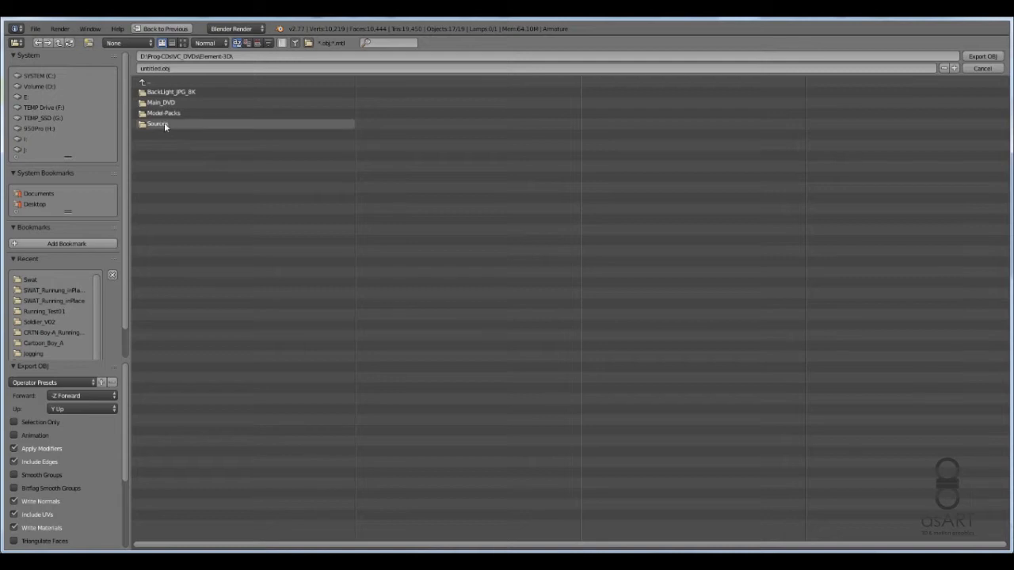
click(164, 124)
click(162, 92)
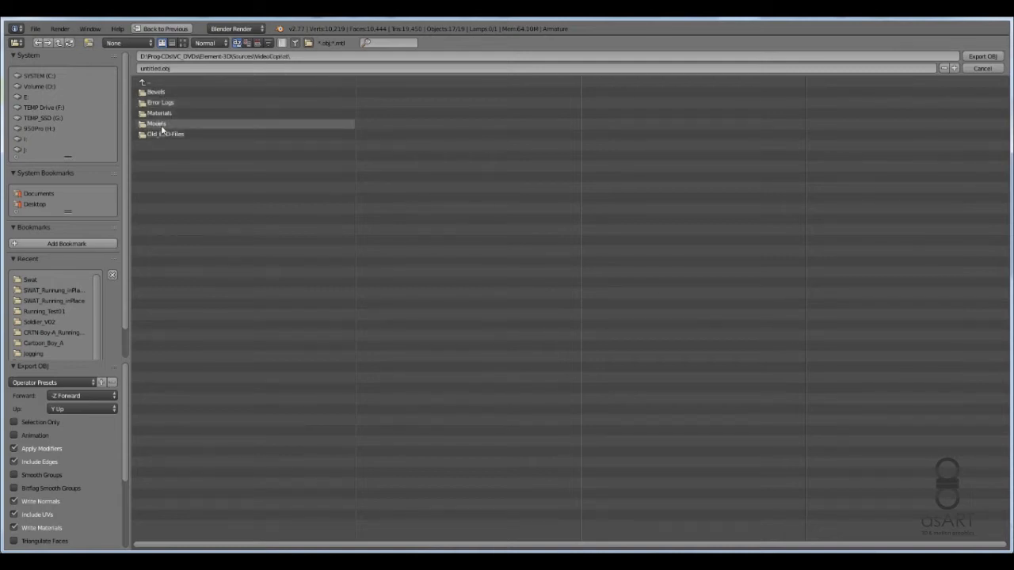
click(163, 125)
click(168, 93)
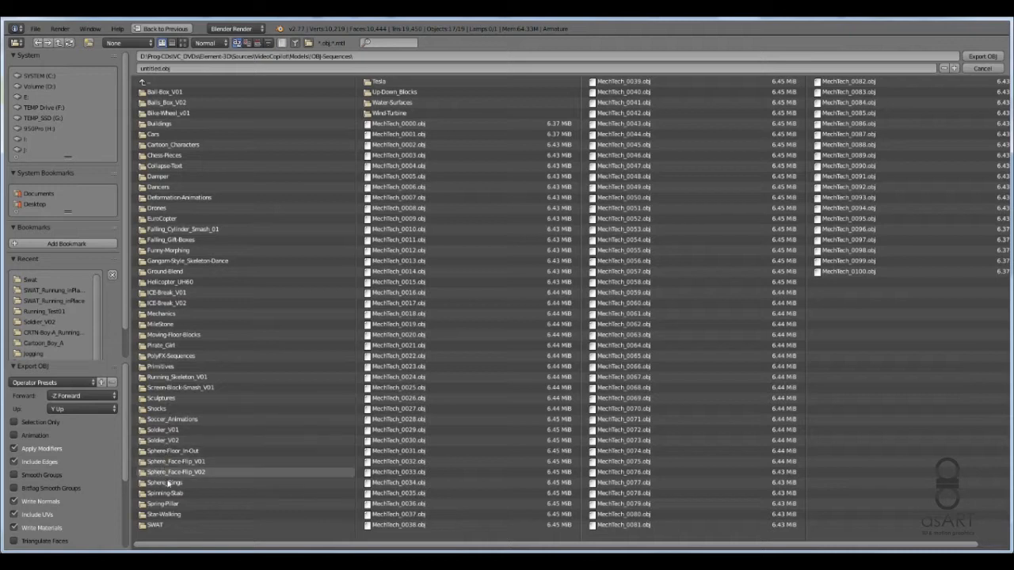
click(155, 525)
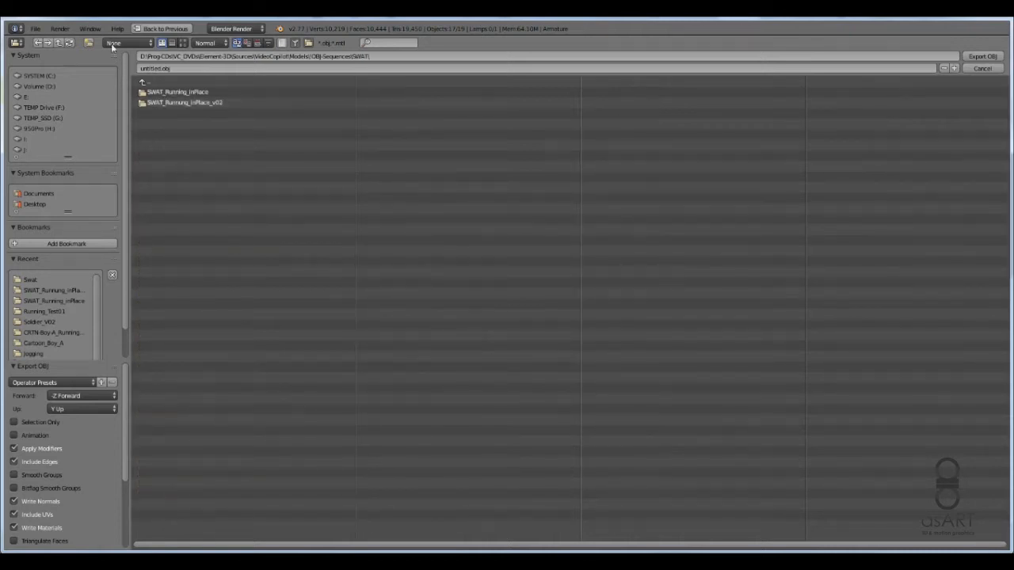
Step: Create a folder named SWAT_Running_inPlace_v03 inside the SWAT directory and open it as the export destination
click(89, 43)
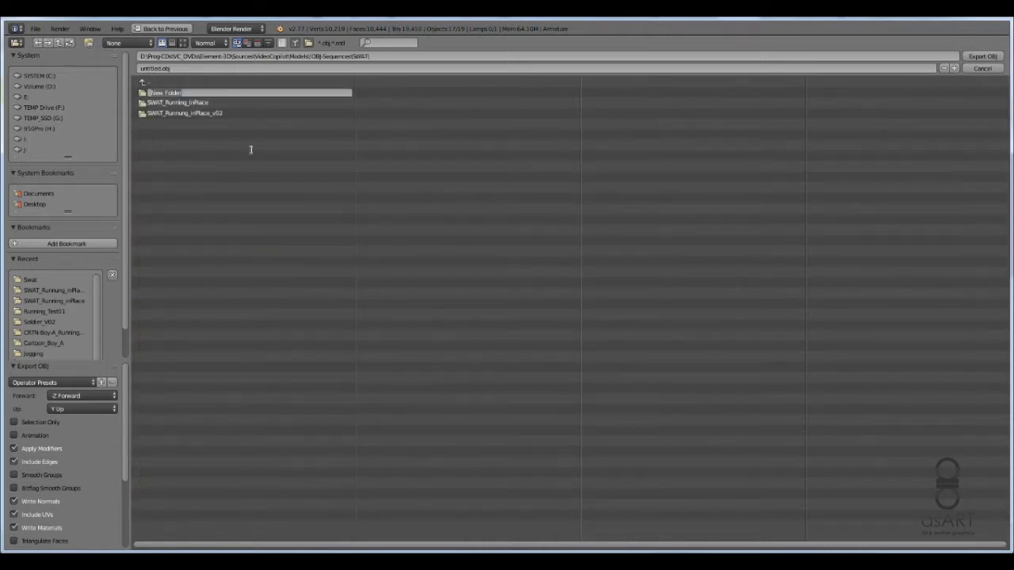
text(SwAT_Running_inPlace_v03)
key(Return)
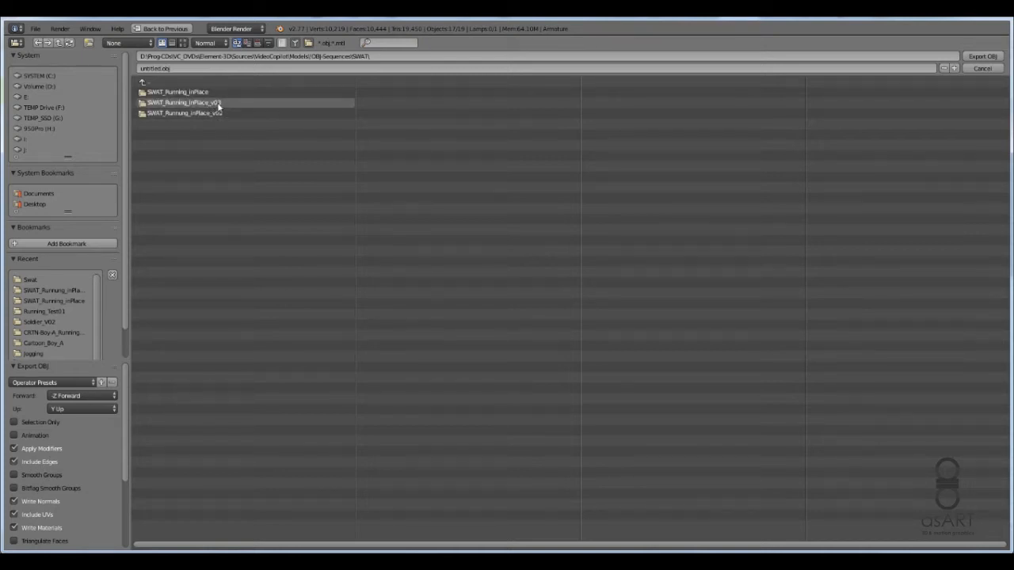
click(219, 104)
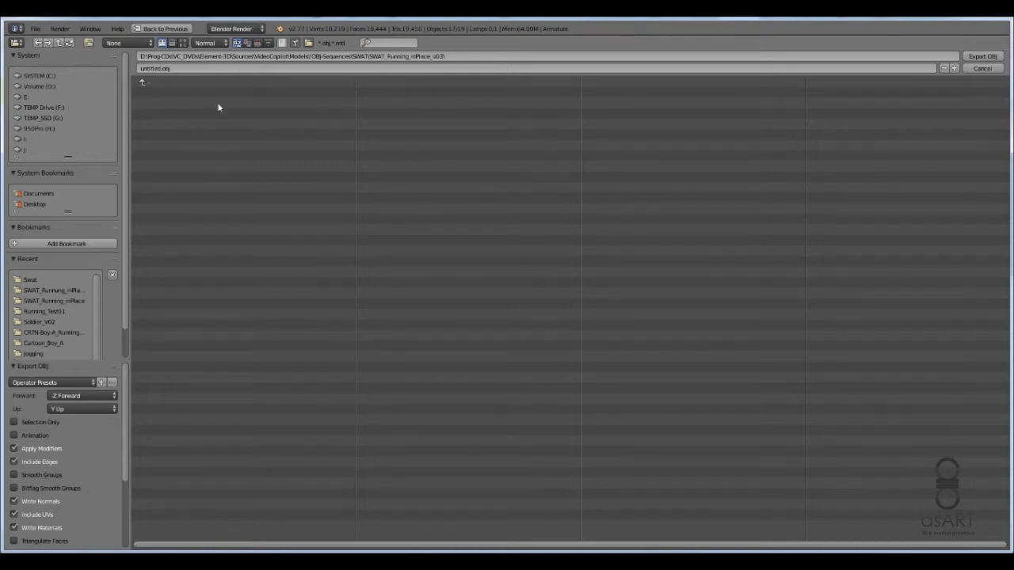
Step: Name the file SWAT_Running_inPlace_V03, enable Animation and export the OBJ sequence
click(192, 68)
text(SWAT_Running_inPlace_V0)
text(3)
key(Return)
click(13, 436)
click(979, 59)
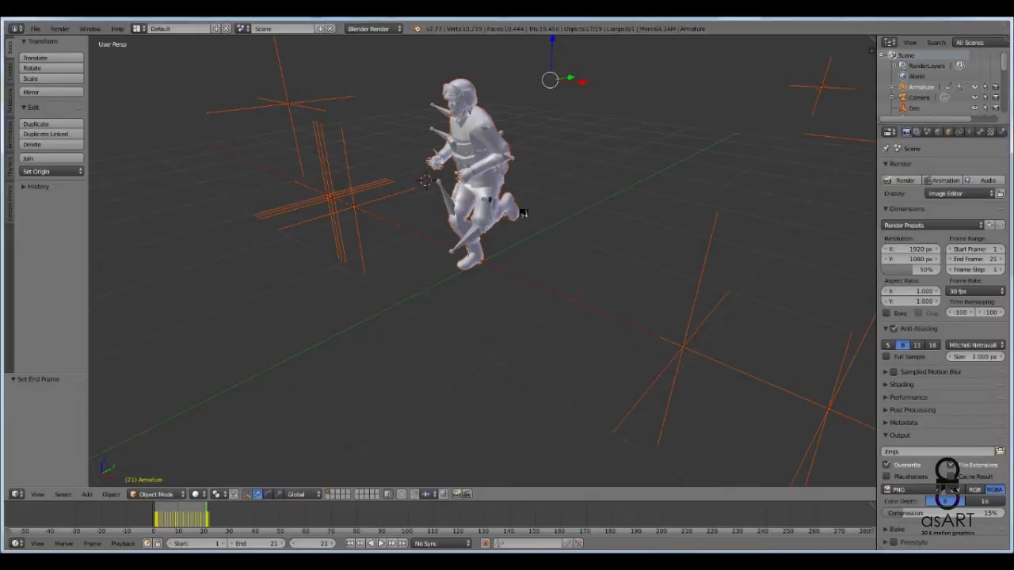
Step: Switch to After Effects and create a 960 × 540 px composition named !Final Comp at 25 fps, lasting 125 frames
click(961, 15)
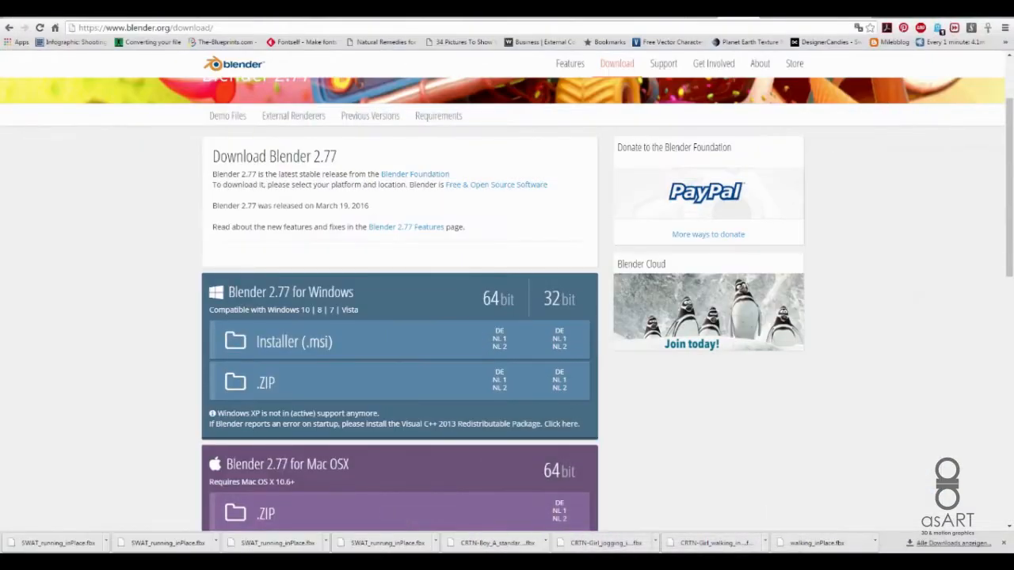
click(384, 552)
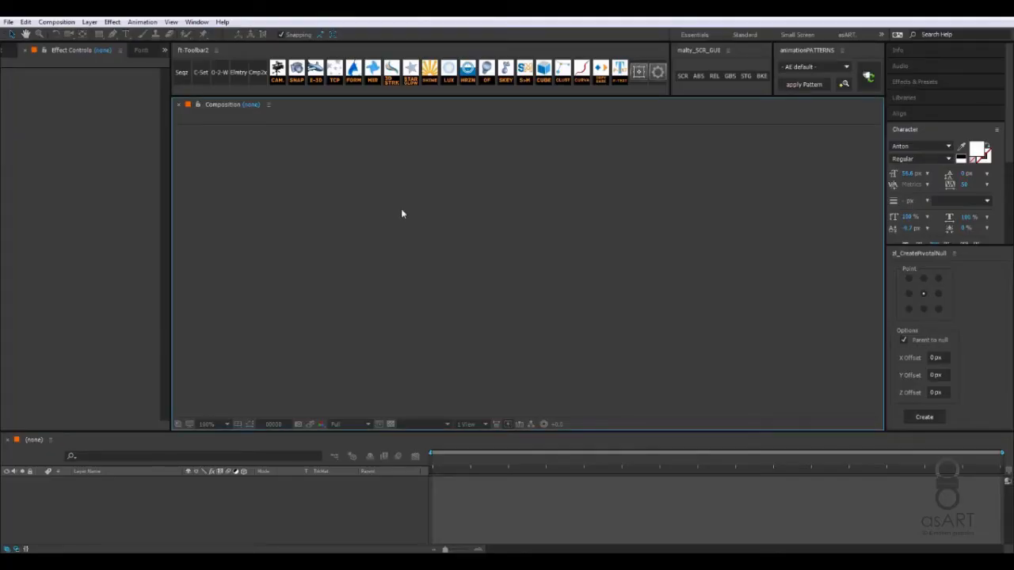
key(ctrl+n)
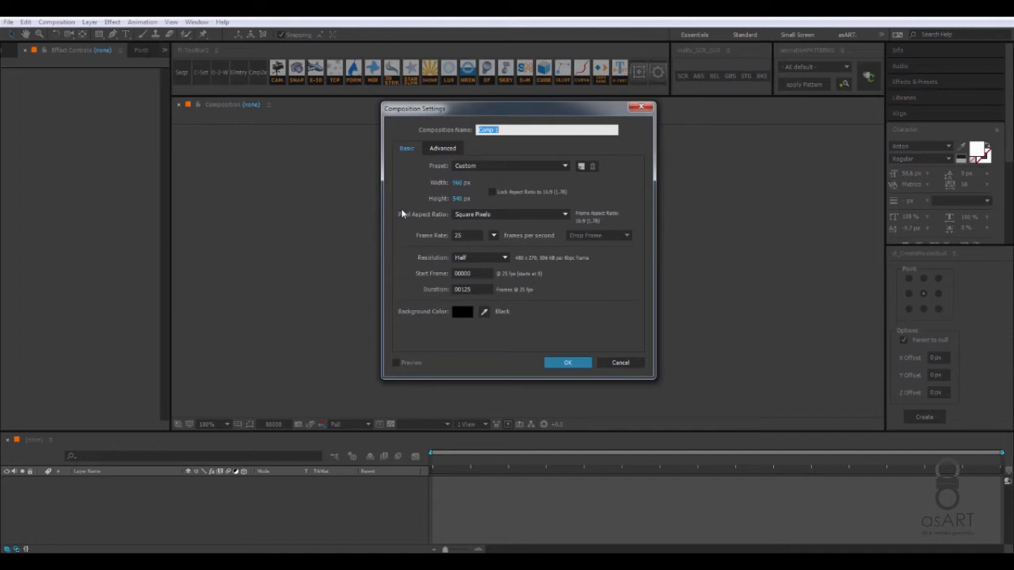
text(1P)
drag(569, 130, 464, 129)
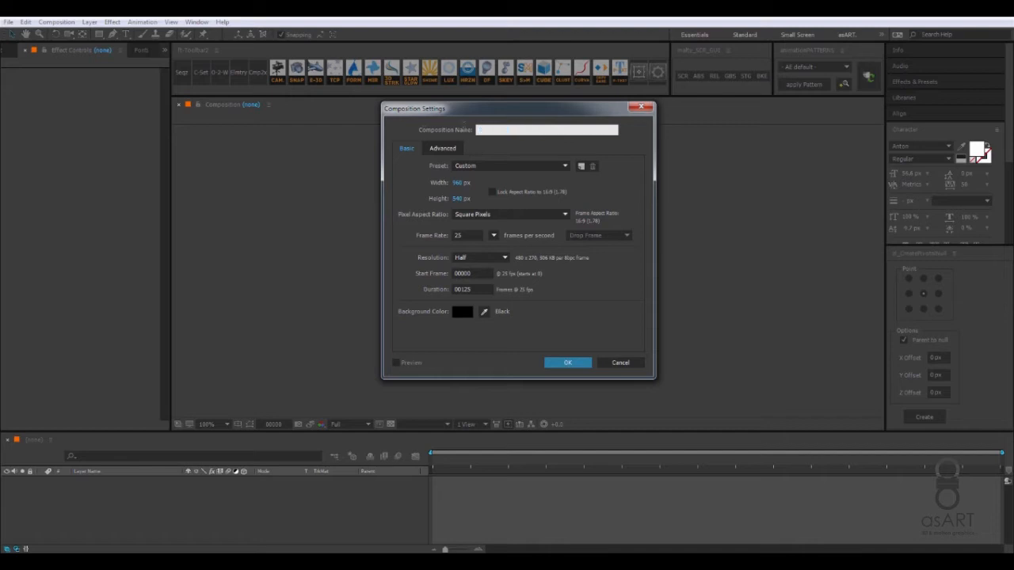
click(449, 194)
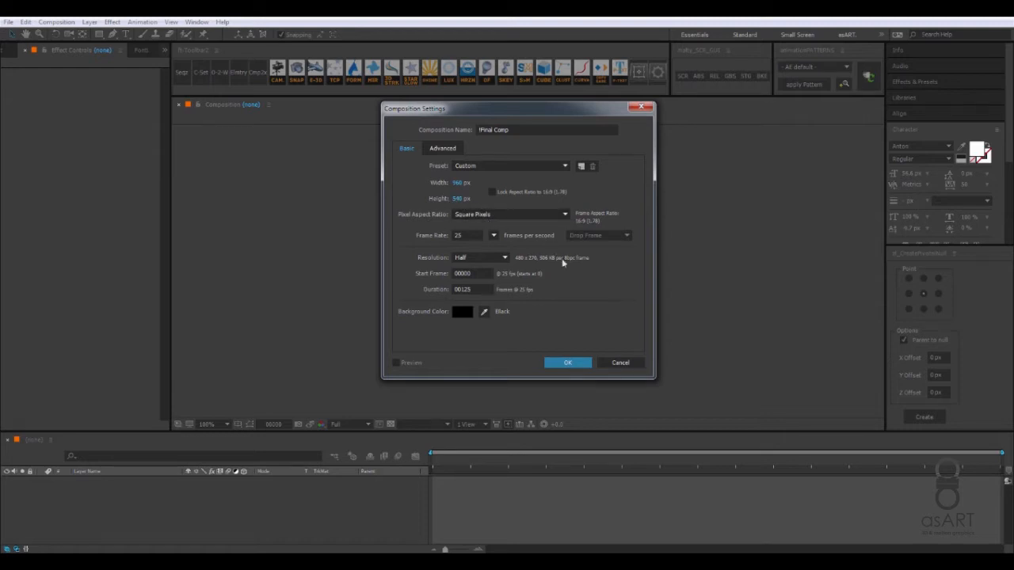
click(468, 236)
click(425, 244)
click(484, 289)
click(523, 315)
click(576, 363)
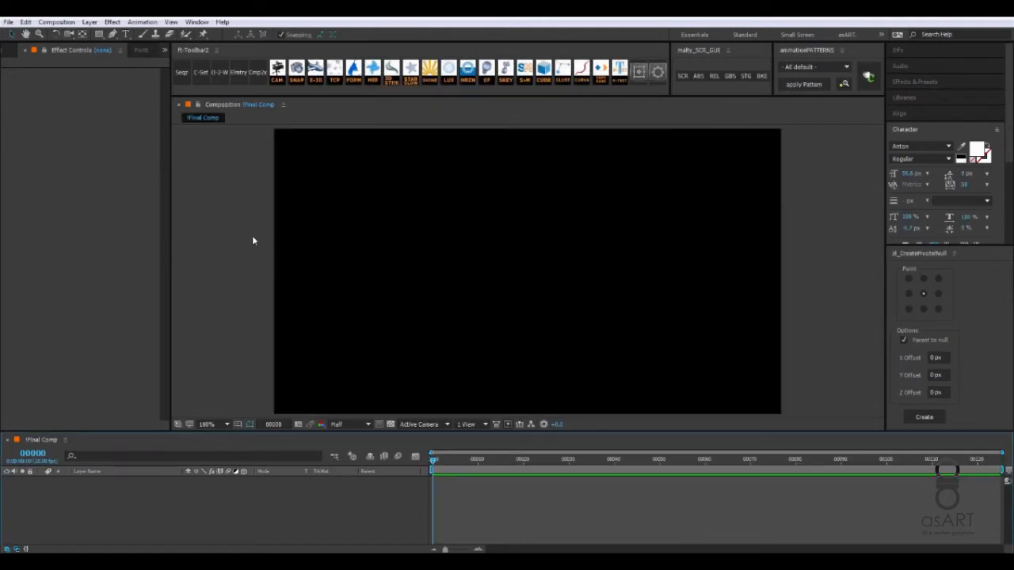
Step: Add a black (000000) solid layer named BGD to the composition
key(ctrl+y)
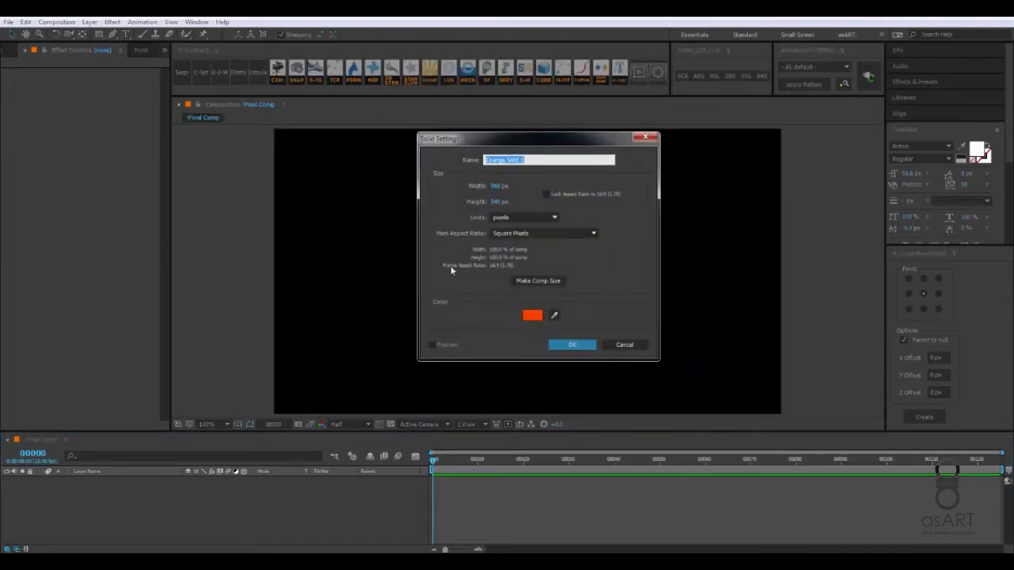
click(532, 315)
text(000000)
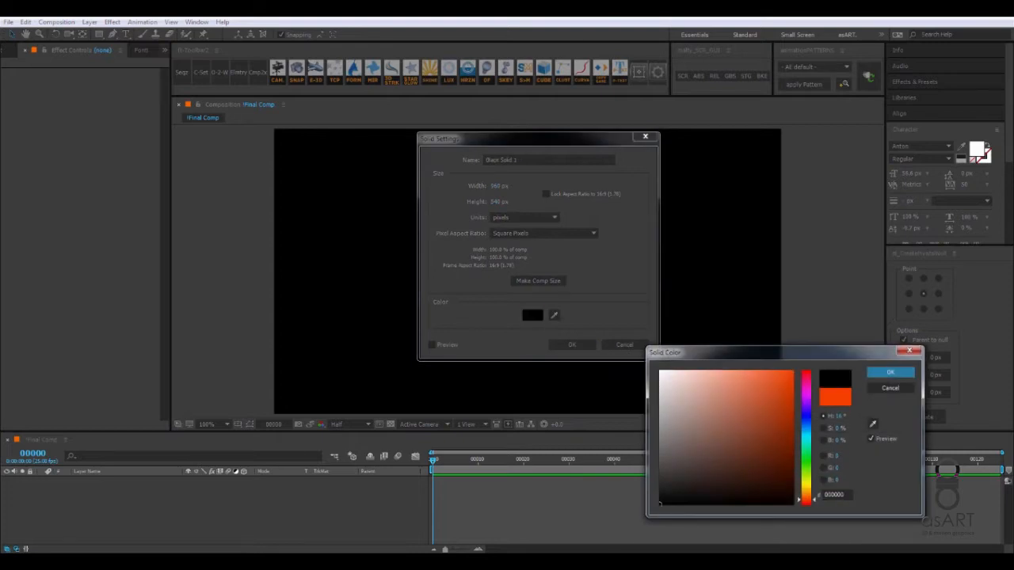
click(891, 372)
text(BGD)
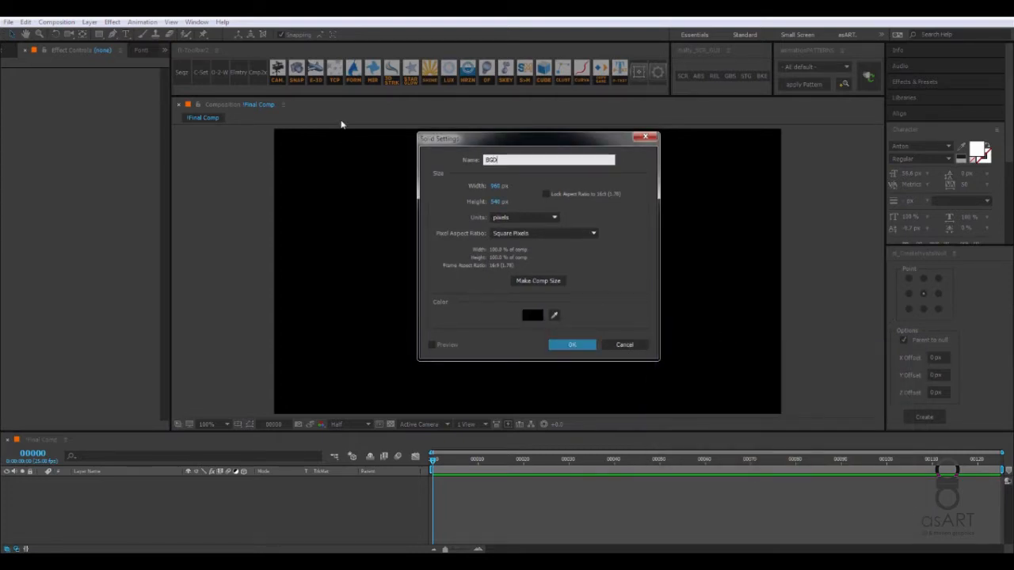
key(Return)
Step: Add an orange solid layer named E3D above the BGD layer
key(ctrl+y)
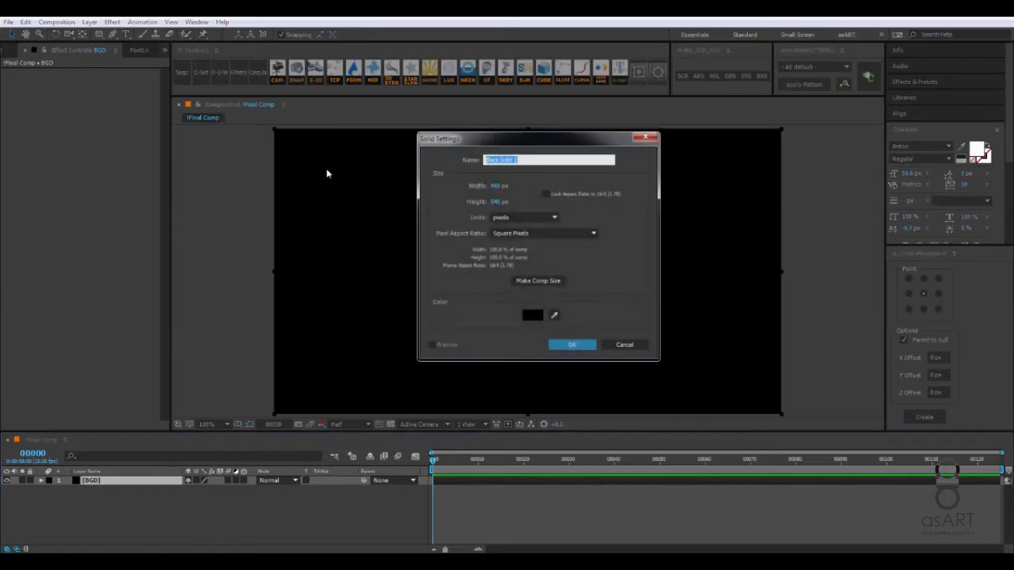
click(529, 315)
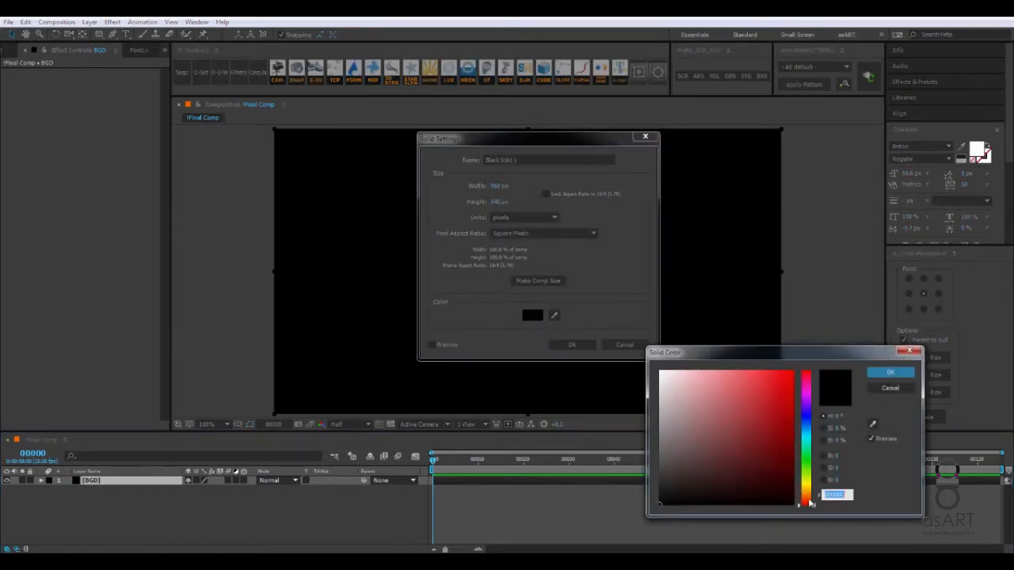
click(806, 495)
click(792, 372)
click(886, 372)
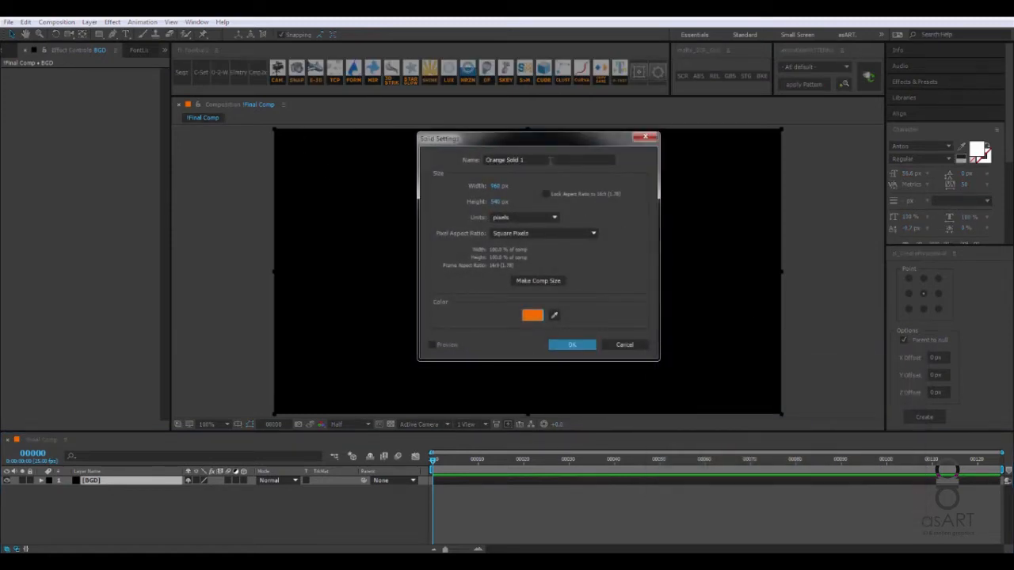
text(E3D)
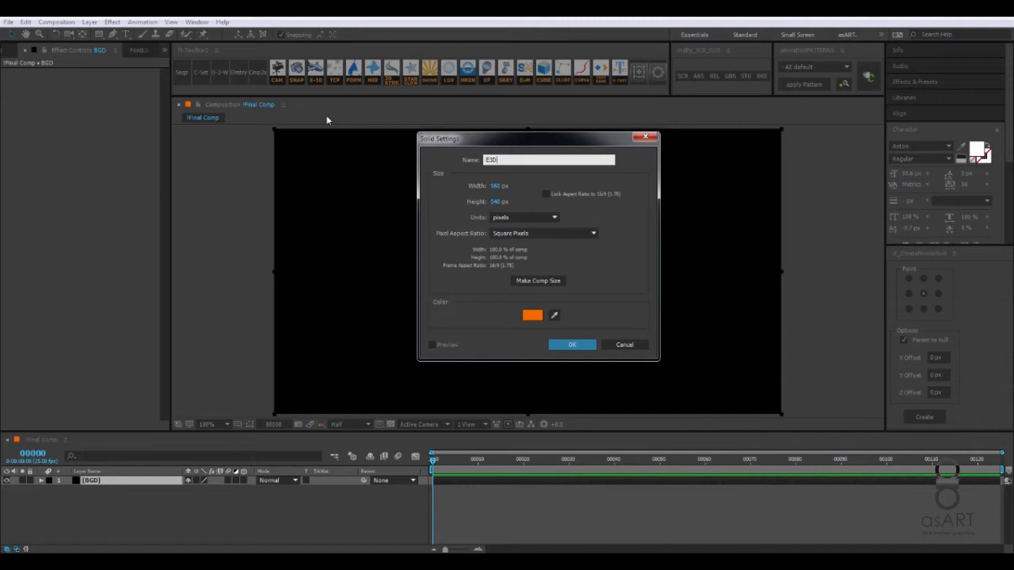
key(Return)
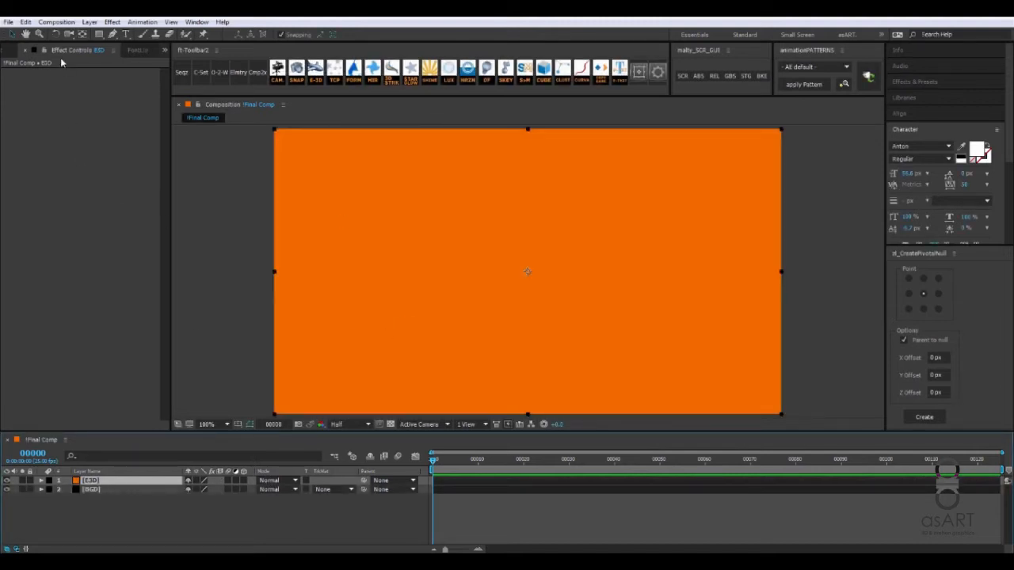
Step: Apply the Video Copilot Element effect to the E3D layer and open its Scene Setup
right_click(75, 140)
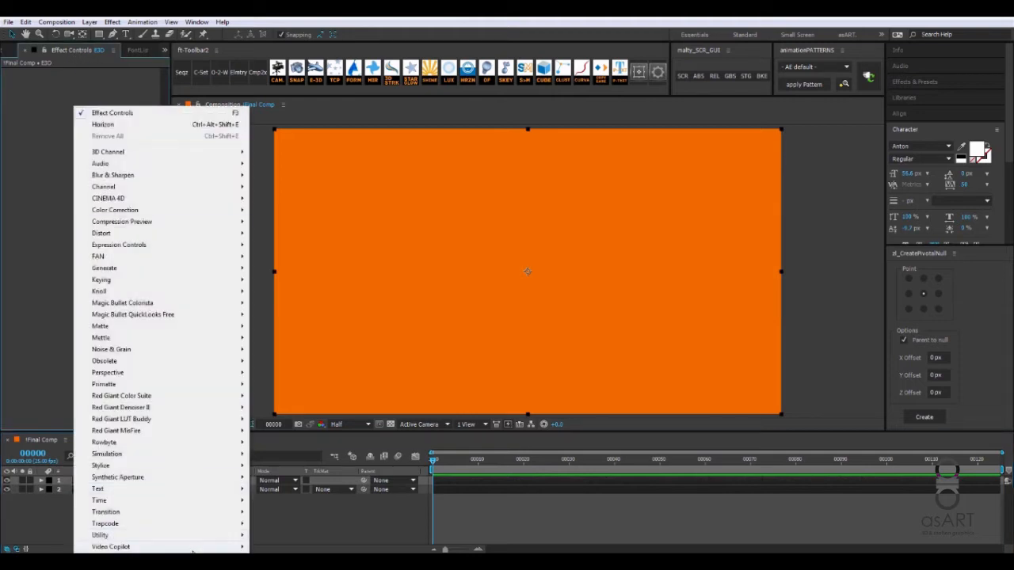
mouse_move(194, 551)
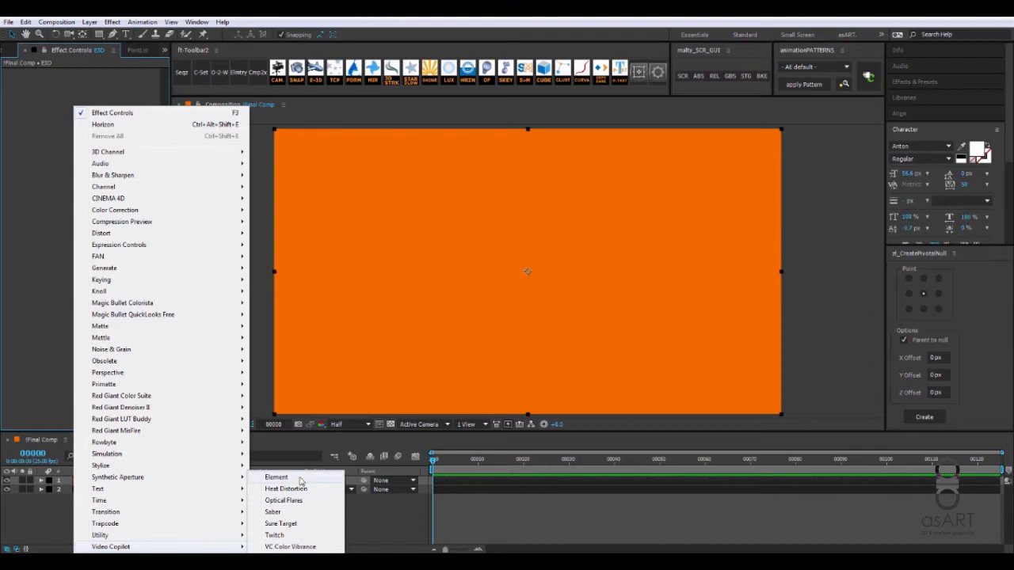
click(299, 478)
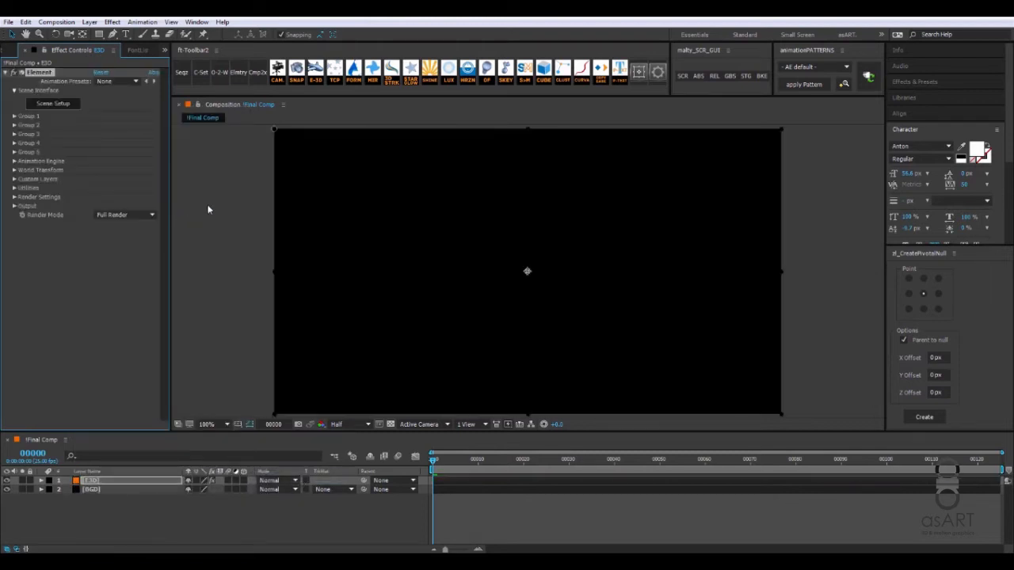
click(48, 104)
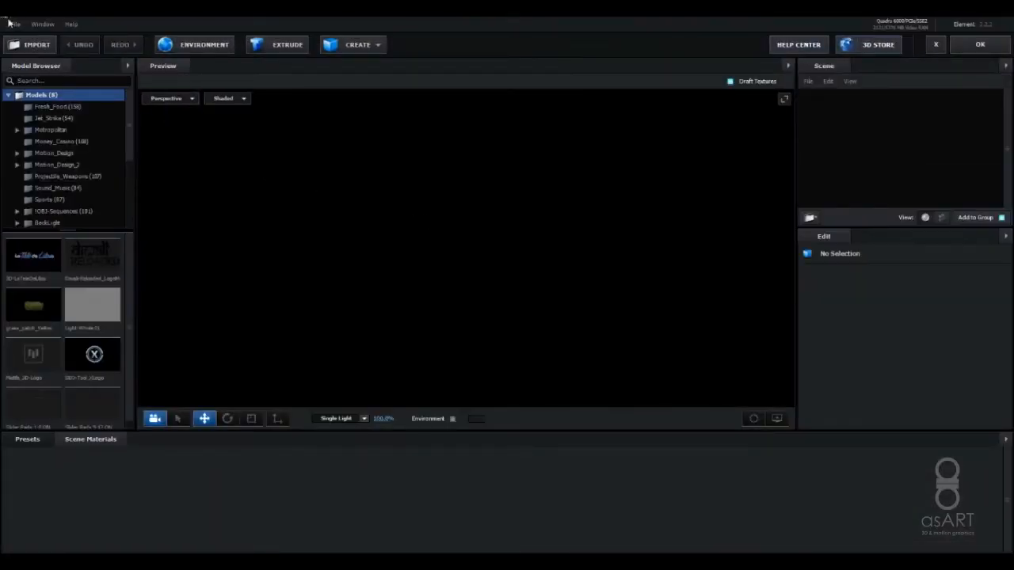
Step: Start a 3D sequence import and open the first OBJ file in the SWAT_Running_inPlace_v03 folder
click(13, 25)
mouse_move(80, 39)
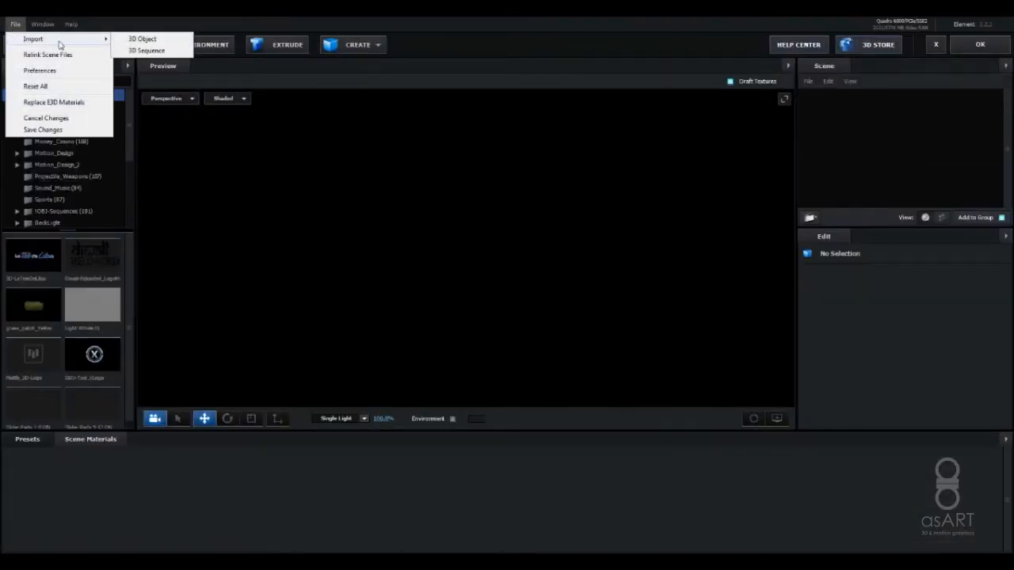
click(142, 52)
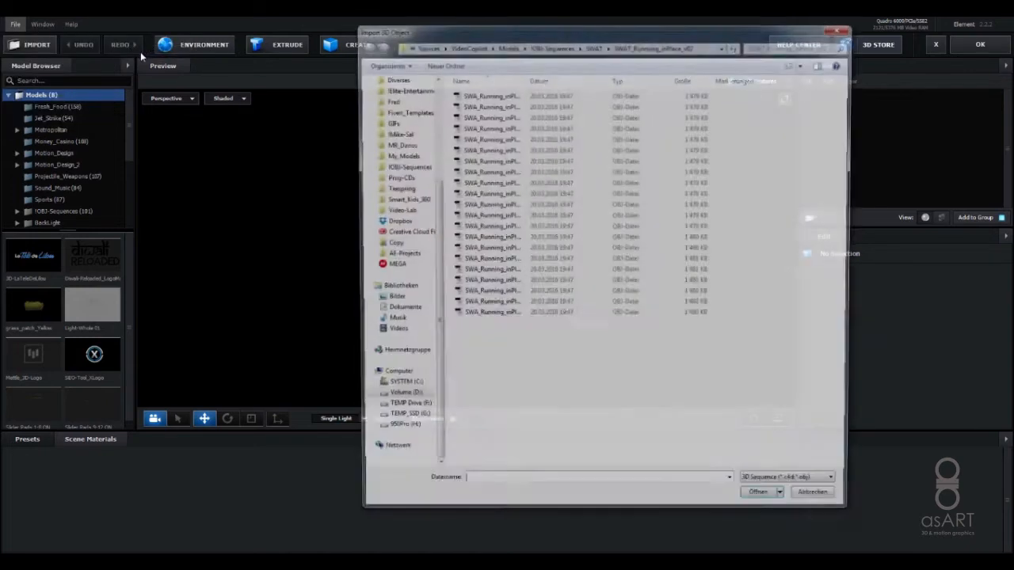
click(593, 46)
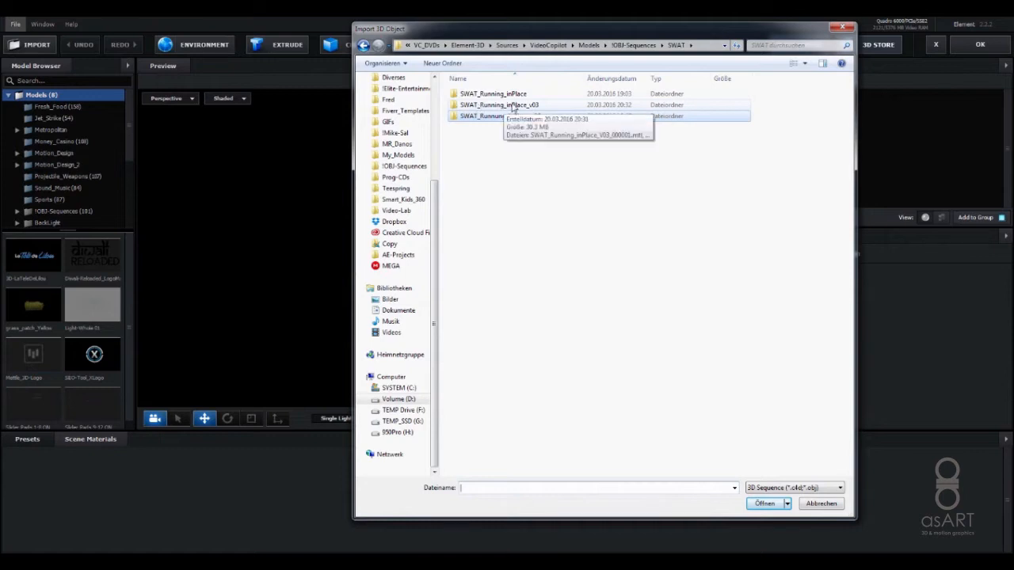
double_click(511, 107)
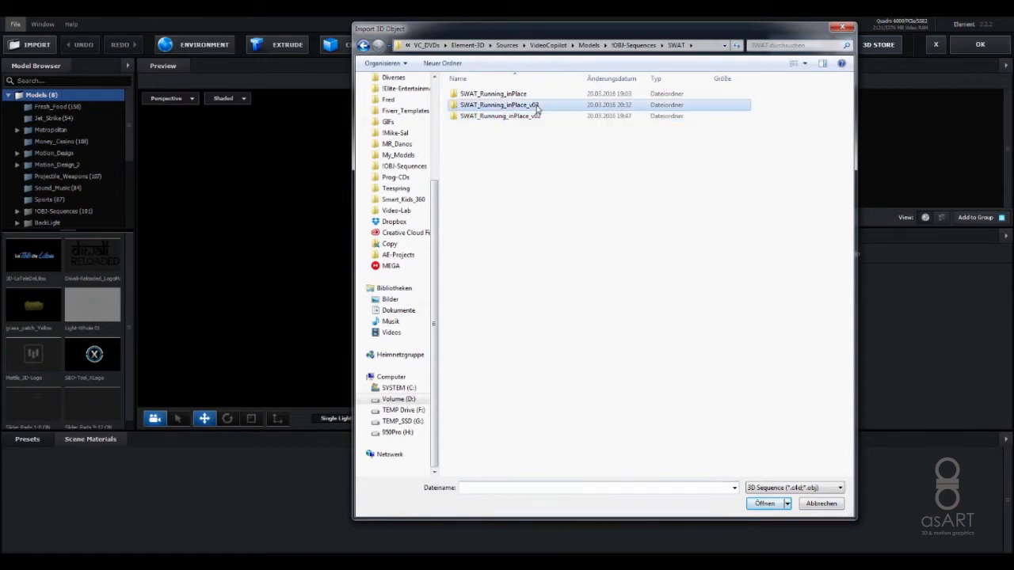
click(497, 96)
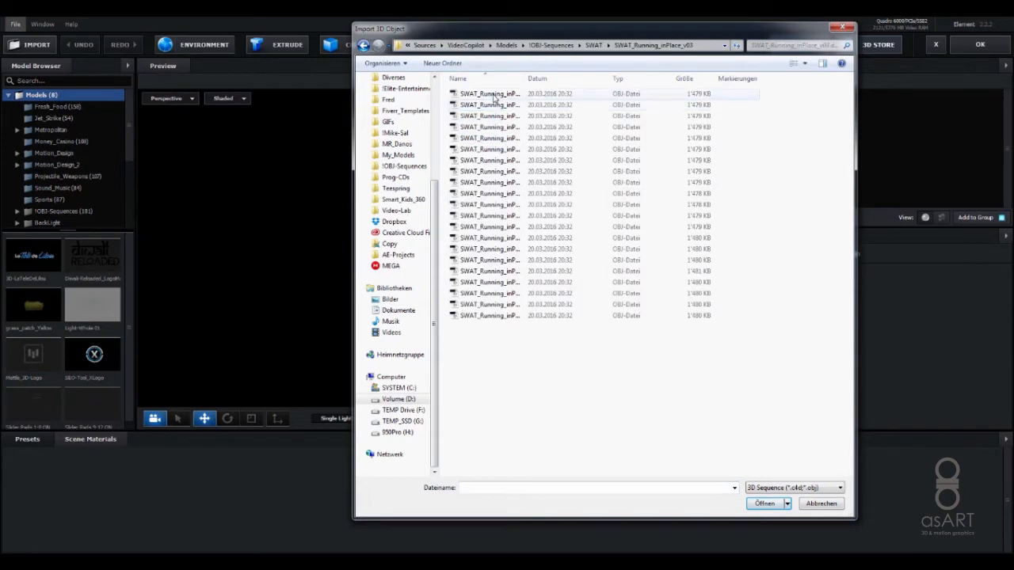
click(765, 506)
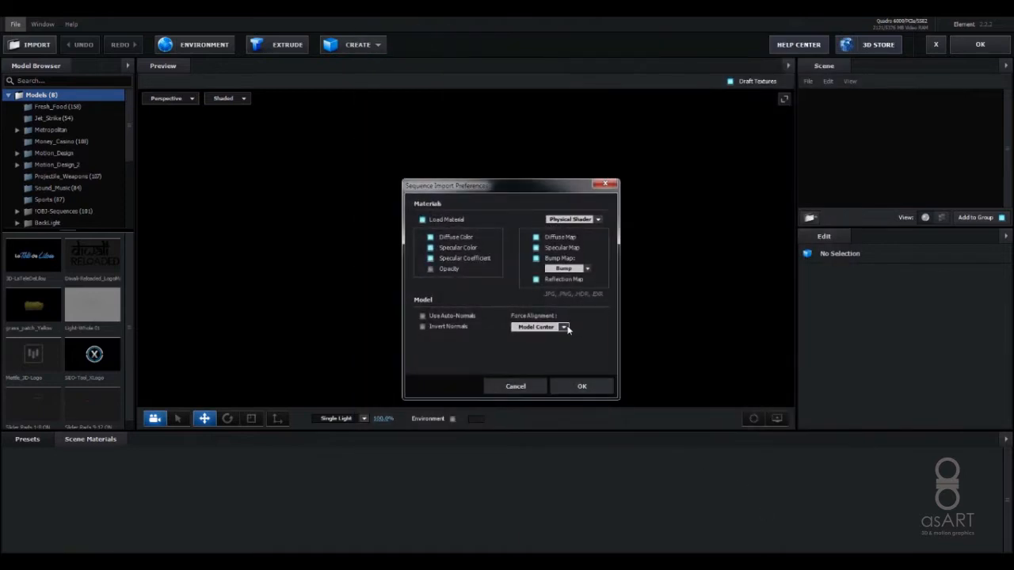
Step: Change the Force Alignment option in the sequence import preferences and complete the import
click(563, 332)
click(555, 366)
click(577, 386)
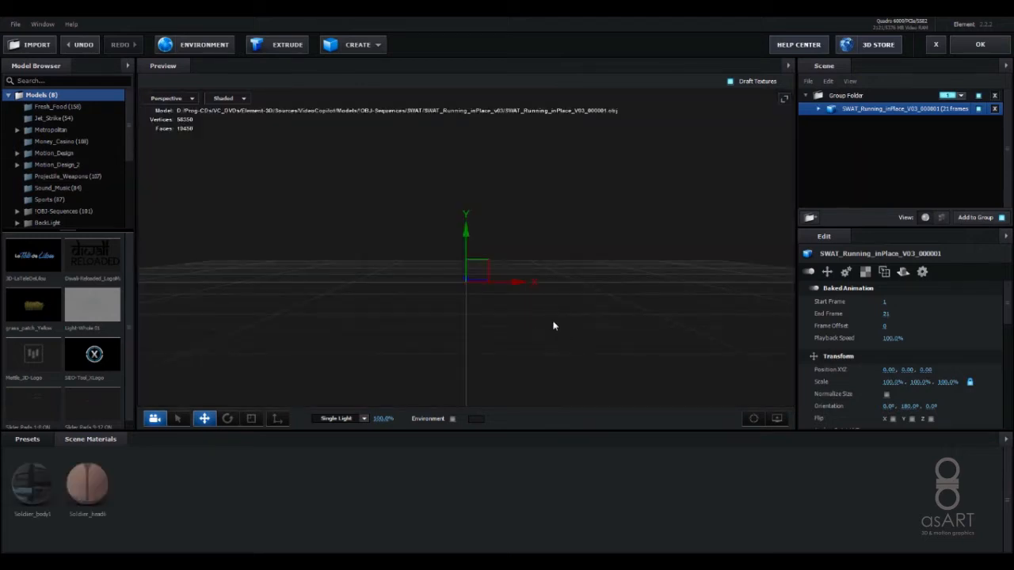
Step: Enable Normalize Size for the imported SWAT running sequence and frame the whole soldier in the preview
drag(502, 322, 520, 331)
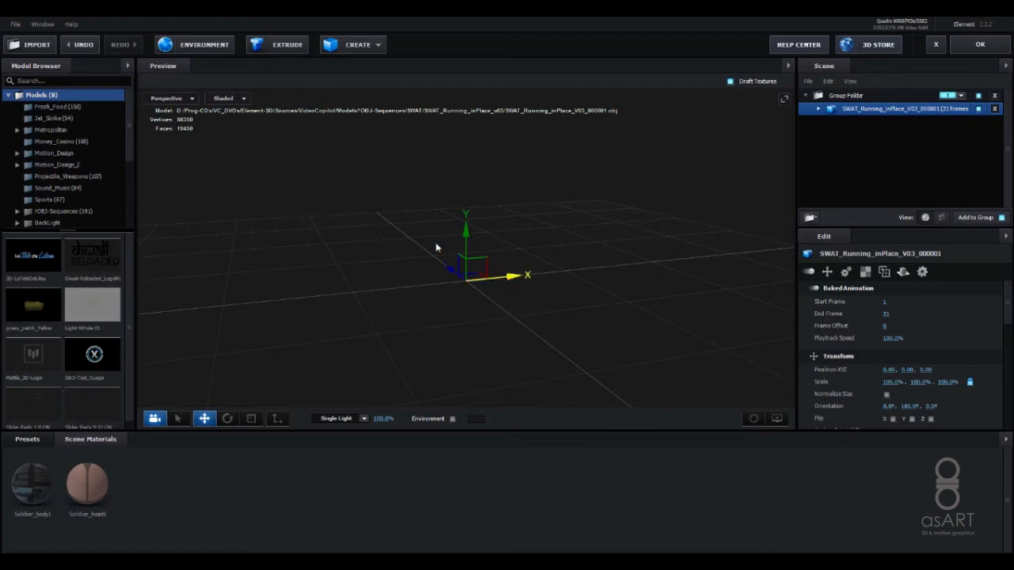
click(885, 393)
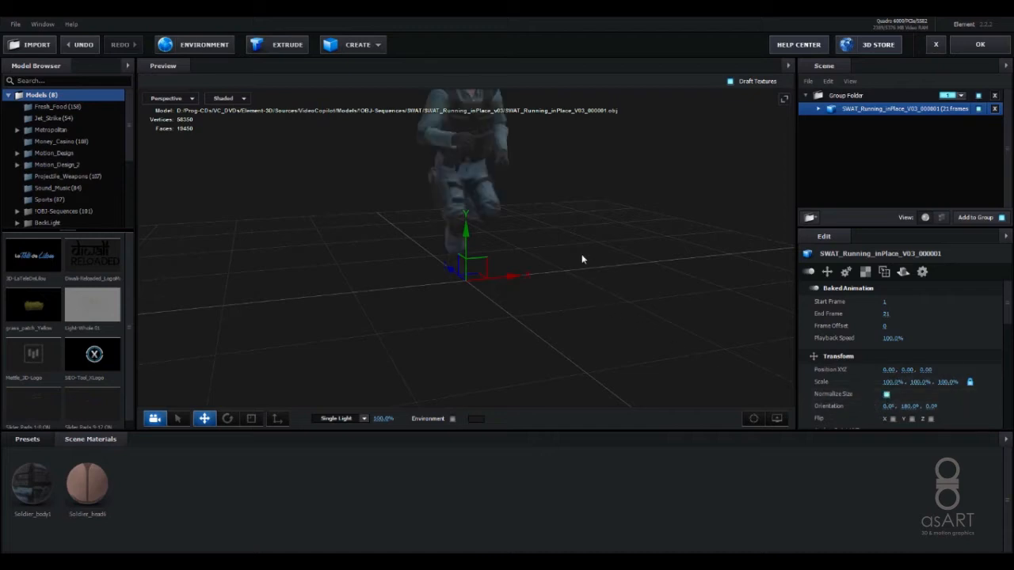
drag(582, 259, 584, 341)
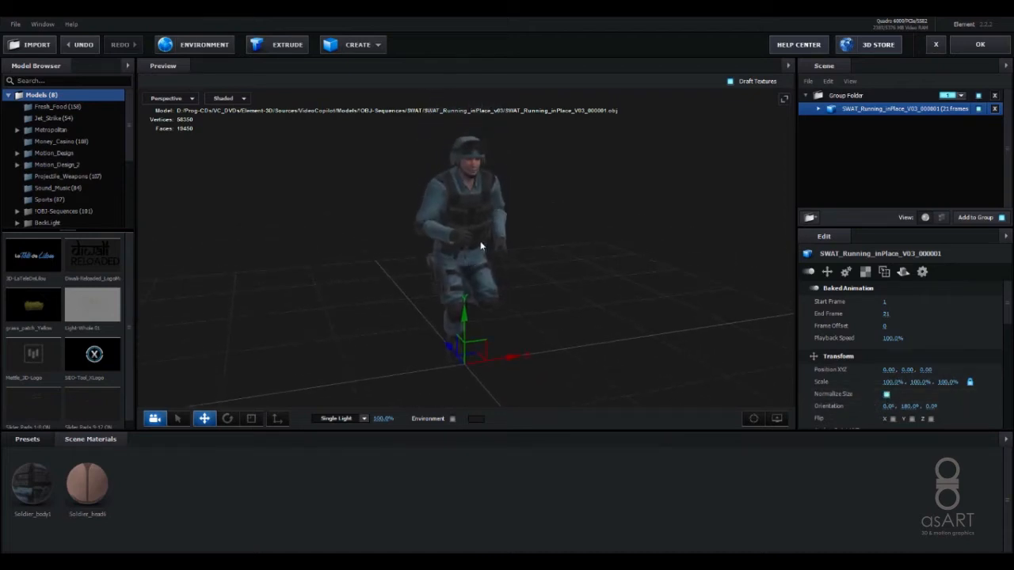
Step: Enable Optimize Mesh for the SWAT sequence and inspect the soldier from the side
drag(1009, 311, 1010, 401)
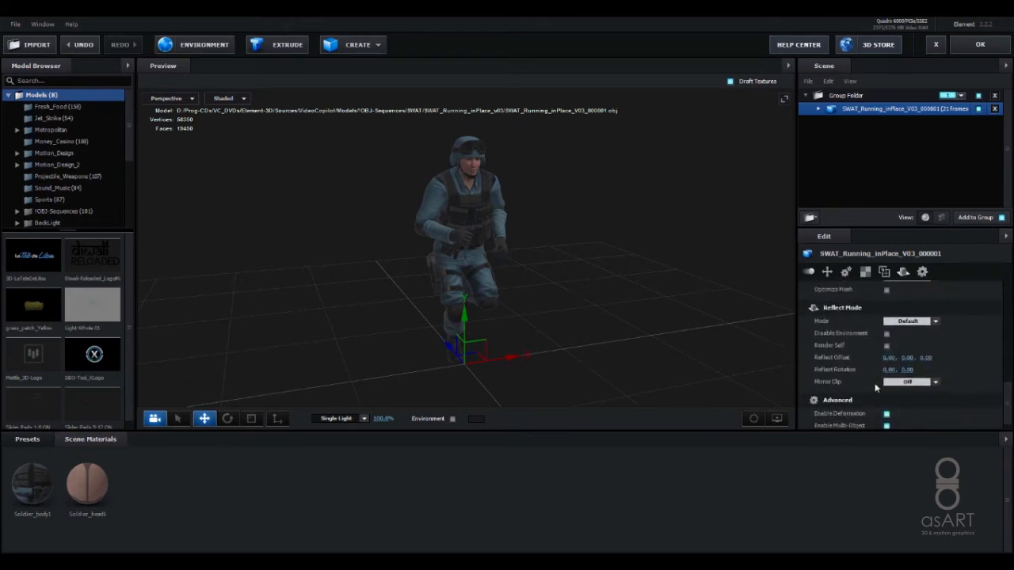
click(887, 290)
drag(599, 288, 639, 281)
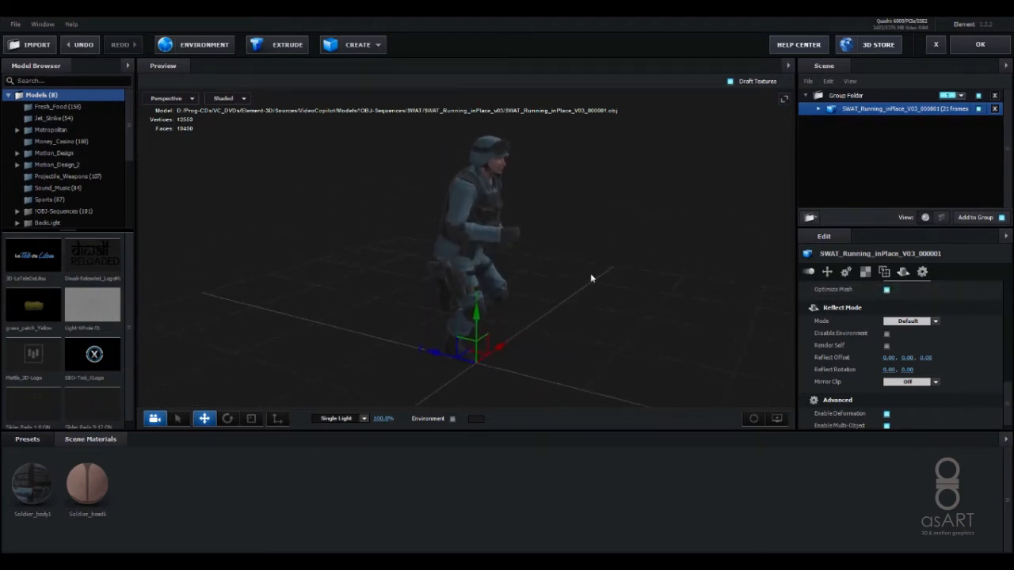
drag(557, 275, 546, 316)
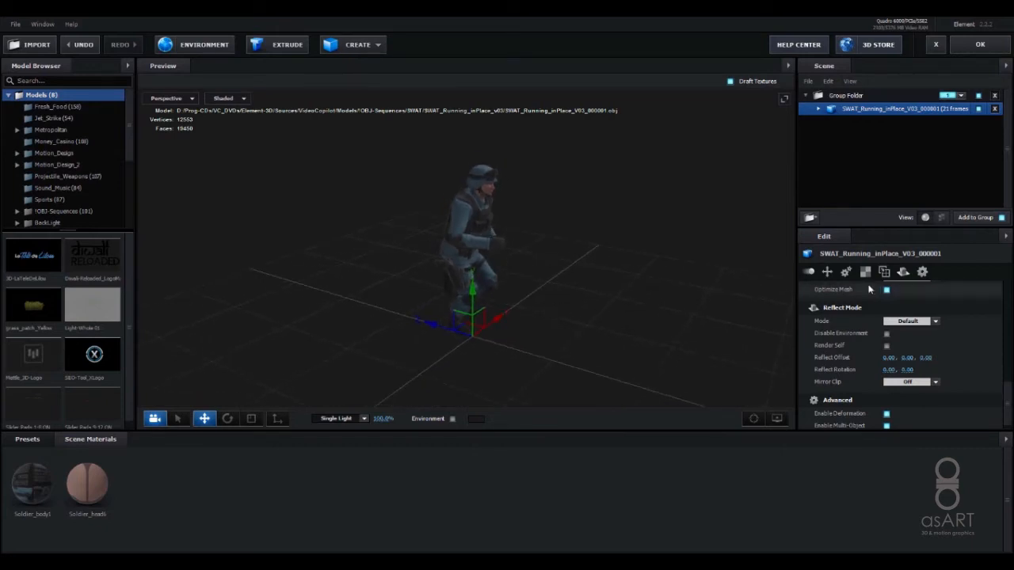
Step: Rename the group folder holding the SWAT sequence as Soldier and collapse it
click(846, 96)
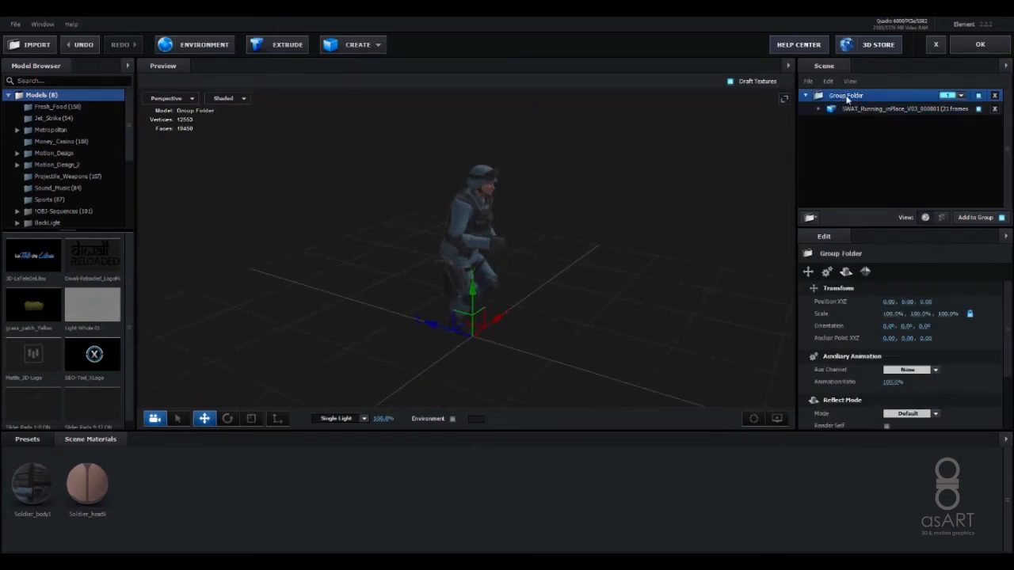
double_click(846, 95)
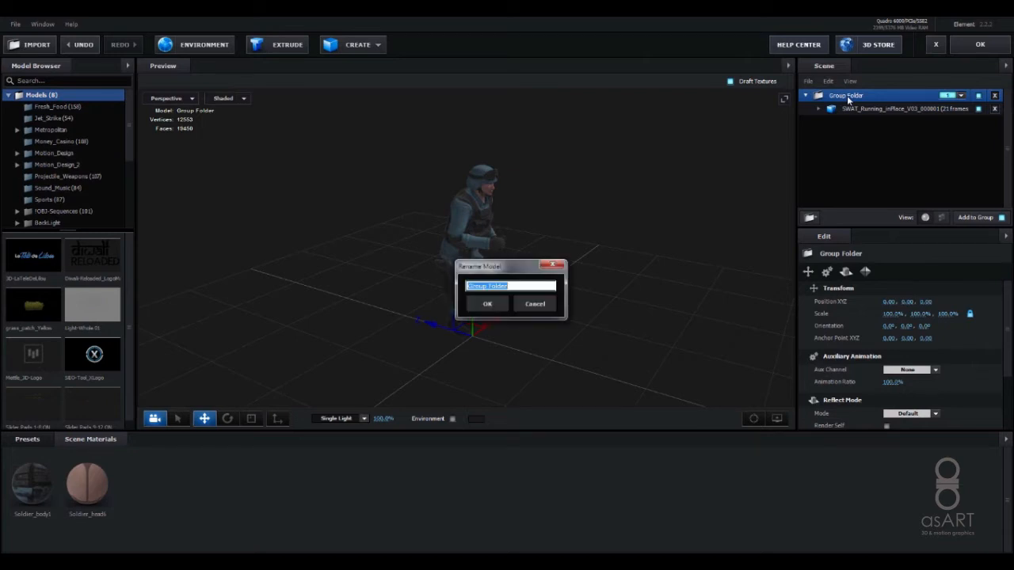
text(Soldier)
key(Return)
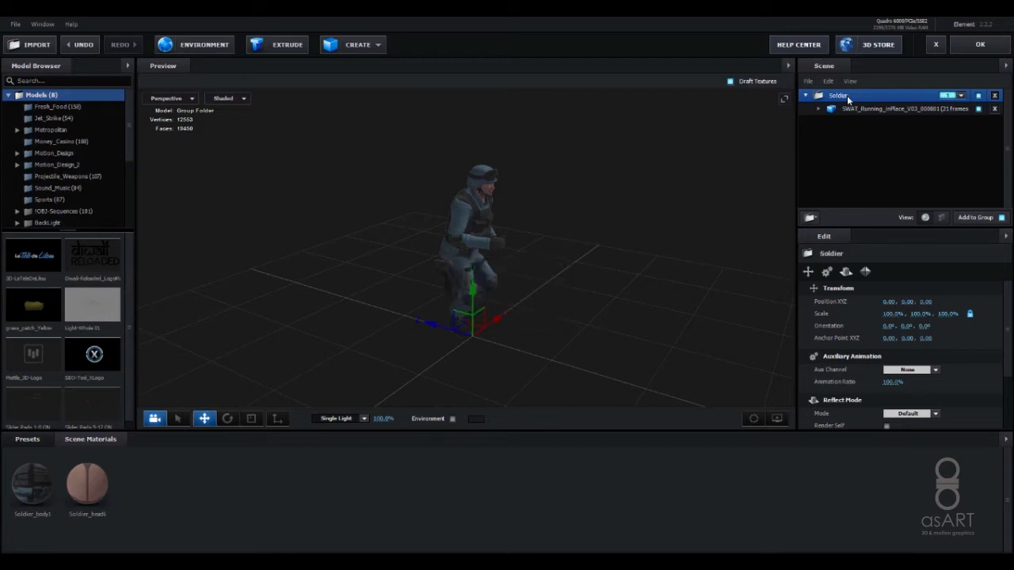
click(806, 96)
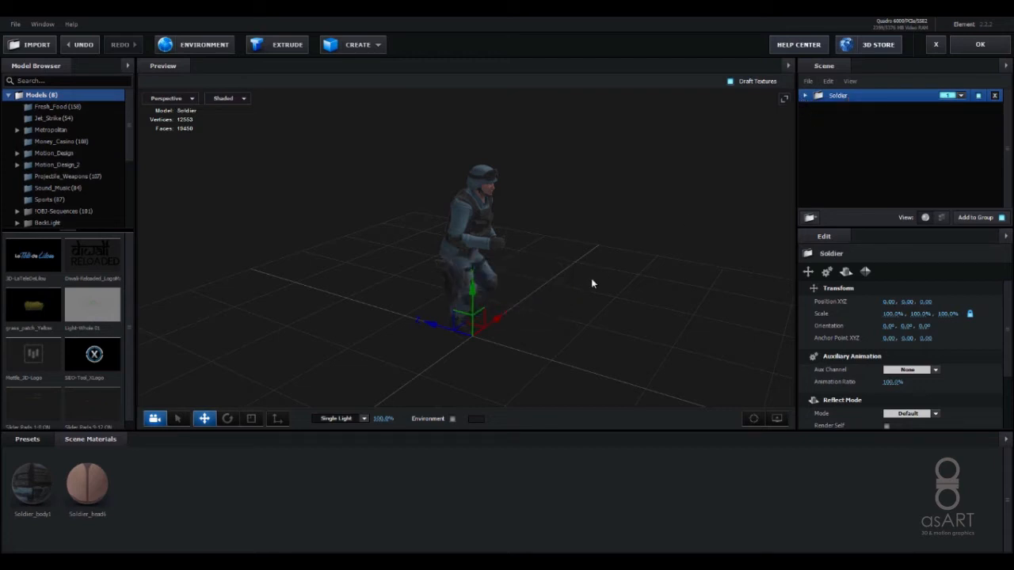
Step: Create a plane primitive under the soldier and set its uniform scale to 400%
drag(668, 312, 584, 340)
scroll(588, 320, down, 3)
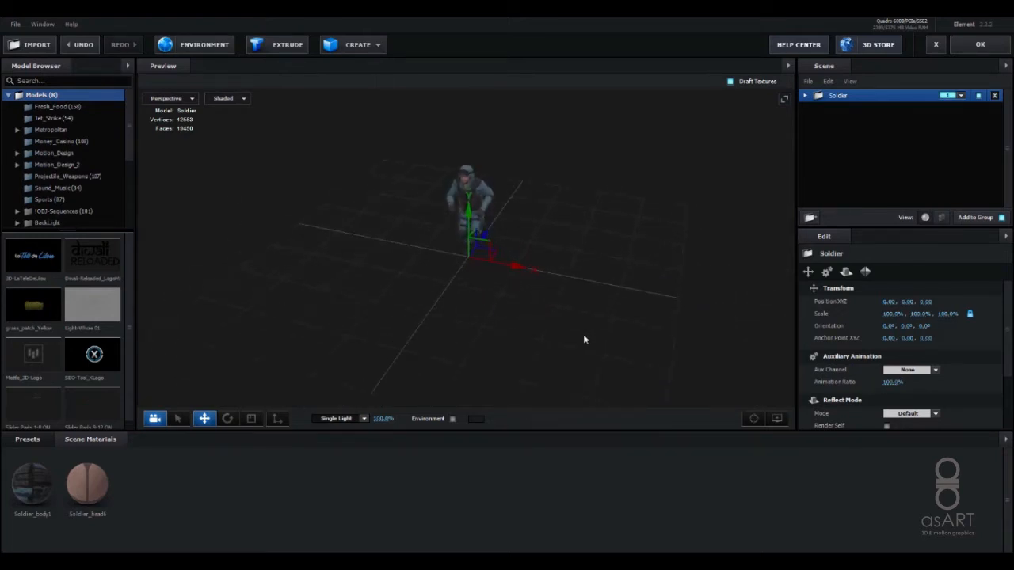
click(378, 44)
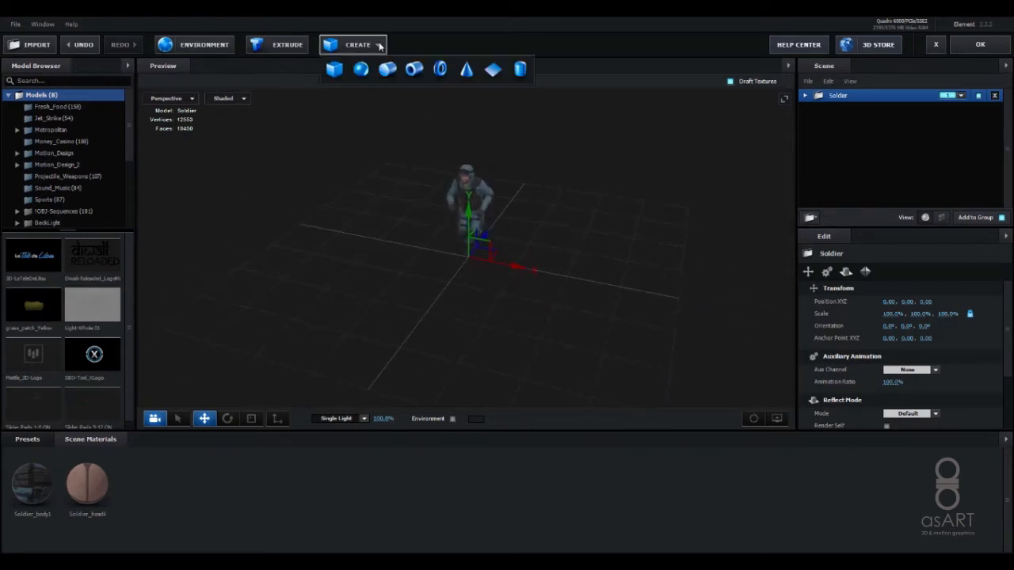
click(492, 70)
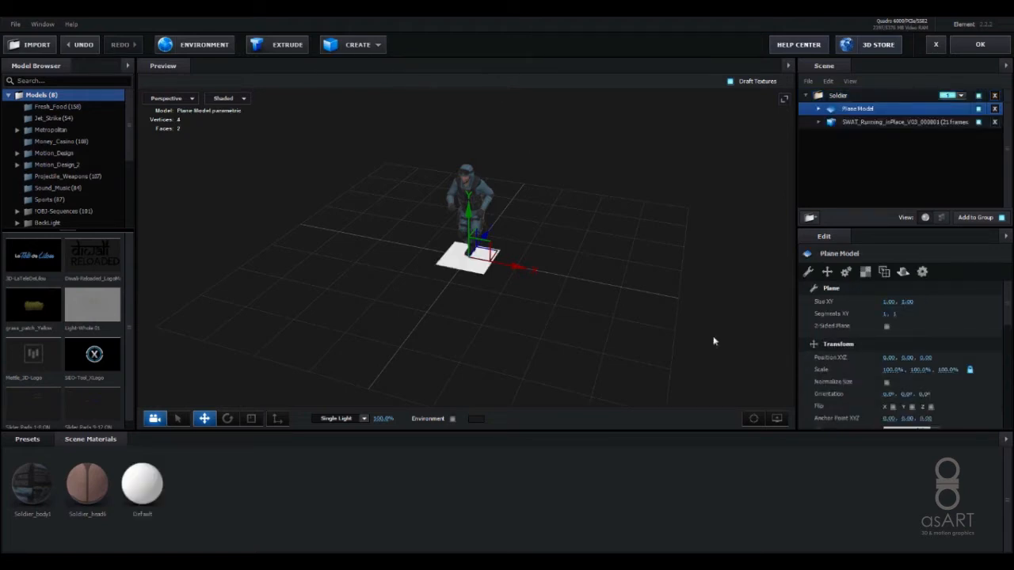
click(891, 370)
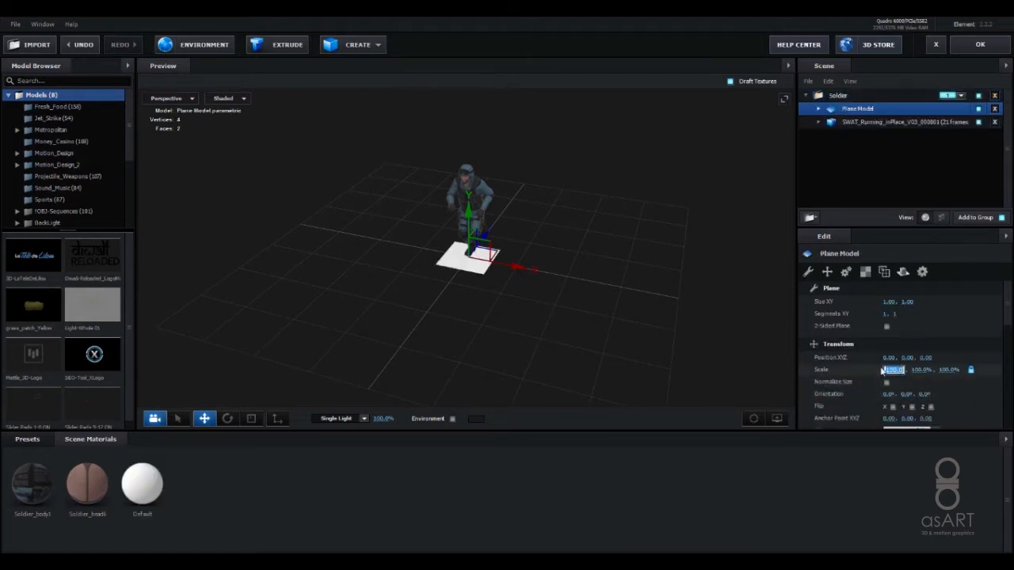
text(400)
key(Return)
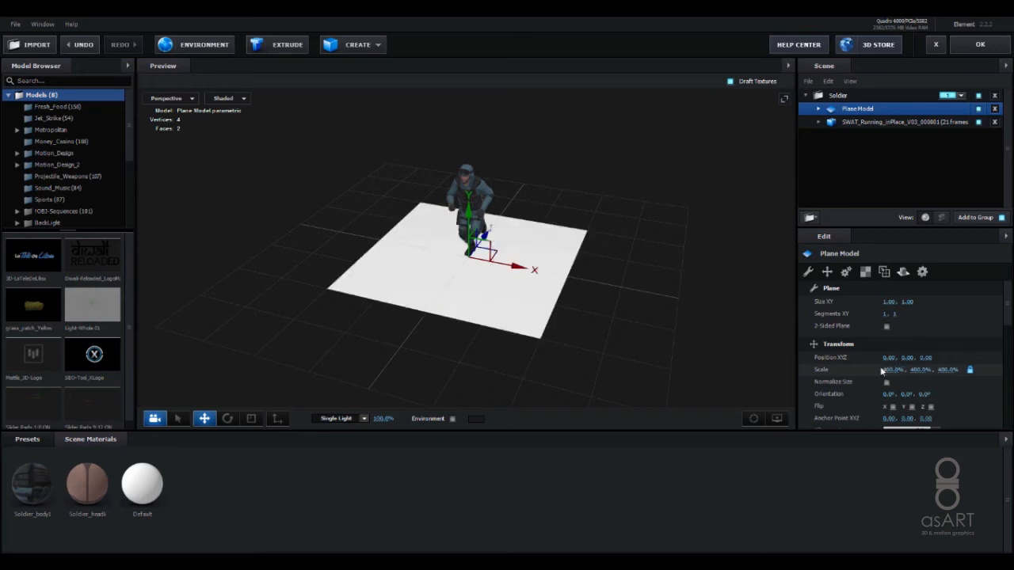
drag(647, 297, 637, 293)
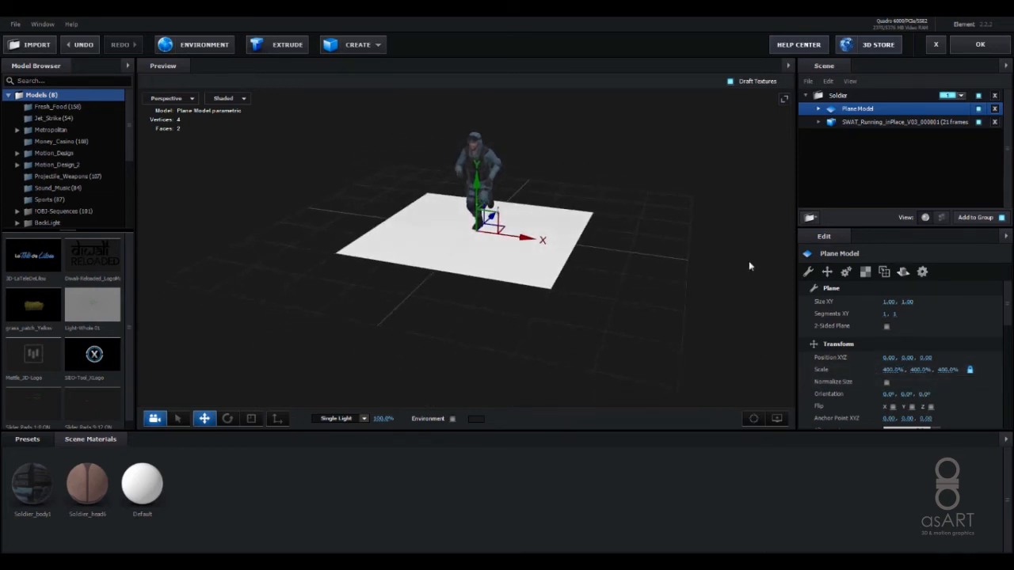
Step: Assign Street-Texture.jpg as Diffuse, dirt_Mask.jpg as Occlusion and asphalt1_NORM.jpg as Normal Bump in the plane's Default material
click(818, 111)
click(859, 125)
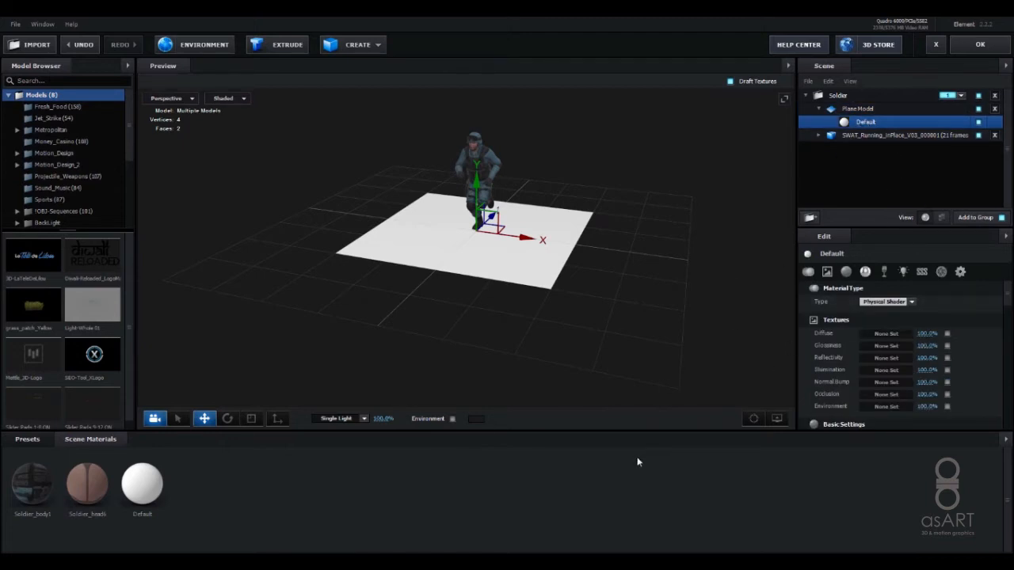
mouse_move(629, 560)
click(574, 517)
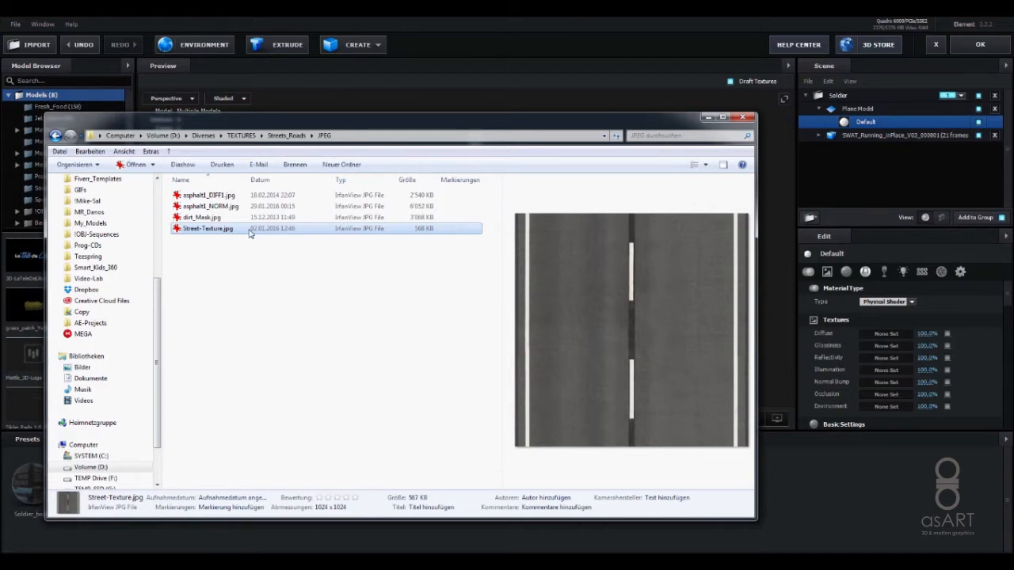
drag(251, 232, 903, 334)
click(223, 219)
drag(223, 219, 879, 396)
drag(219, 209, 878, 384)
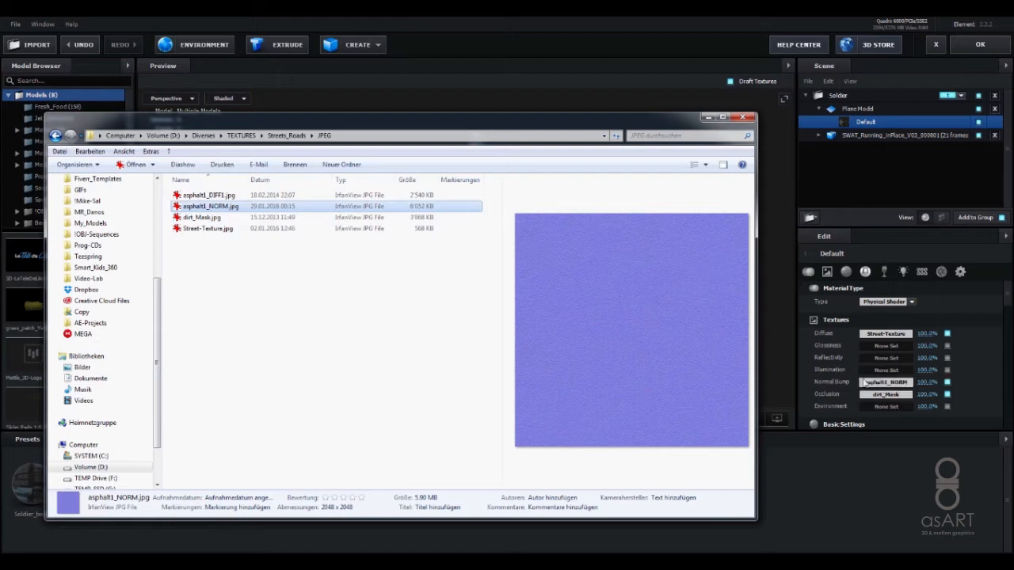
Step: Assign asphalt1_DIFF1.jpg to both Glossiness and Reflectivity of the plane's material and minimize the file browser
click(194, 198)
drag(195, 197, 866, 353)
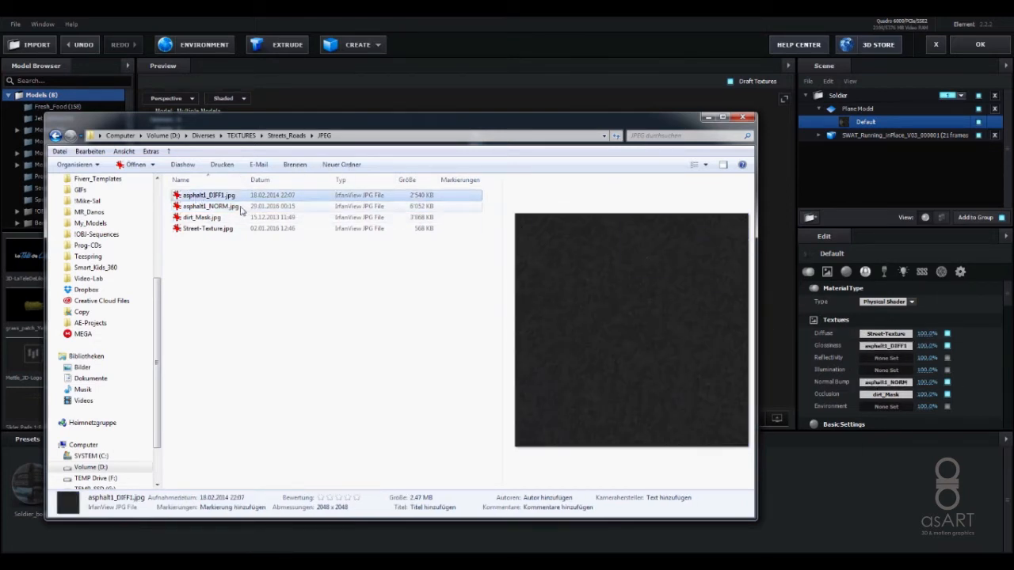
drag(202, 200, 866, 361)
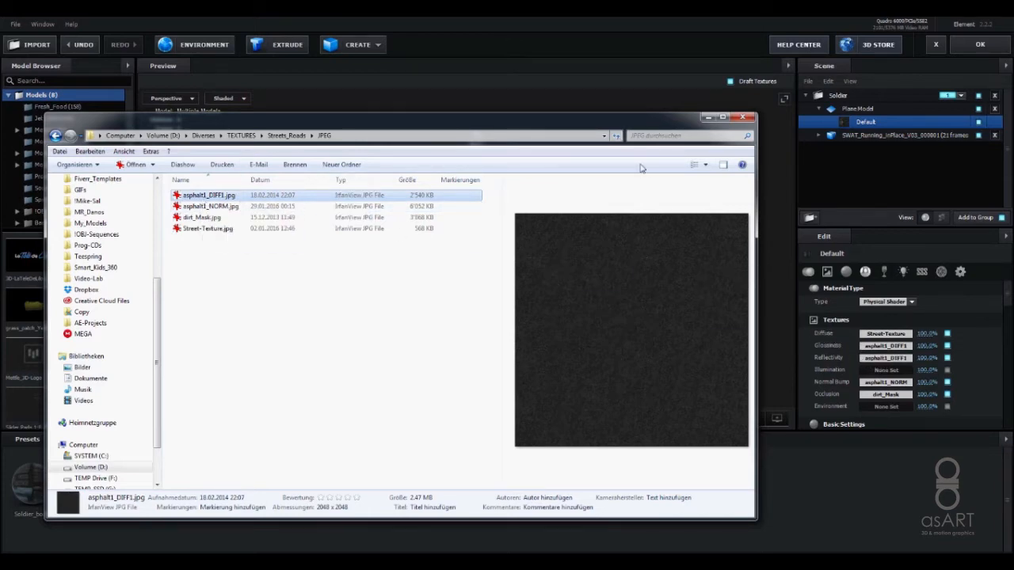
click(708, 117)
Step: Reduce the strength of the dirt_Mask Occlusion texture on the road plane
drag(619, 305, 547, 262)
scroll(619, 310, up, 3)
scroll(620, 311, up, 3)
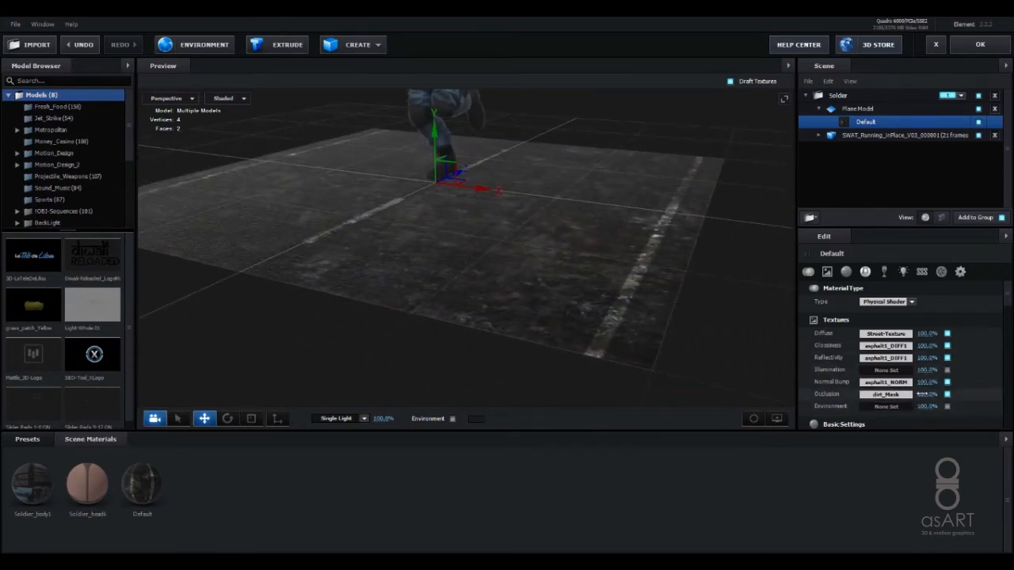
drag(929, 395, 927, 395)
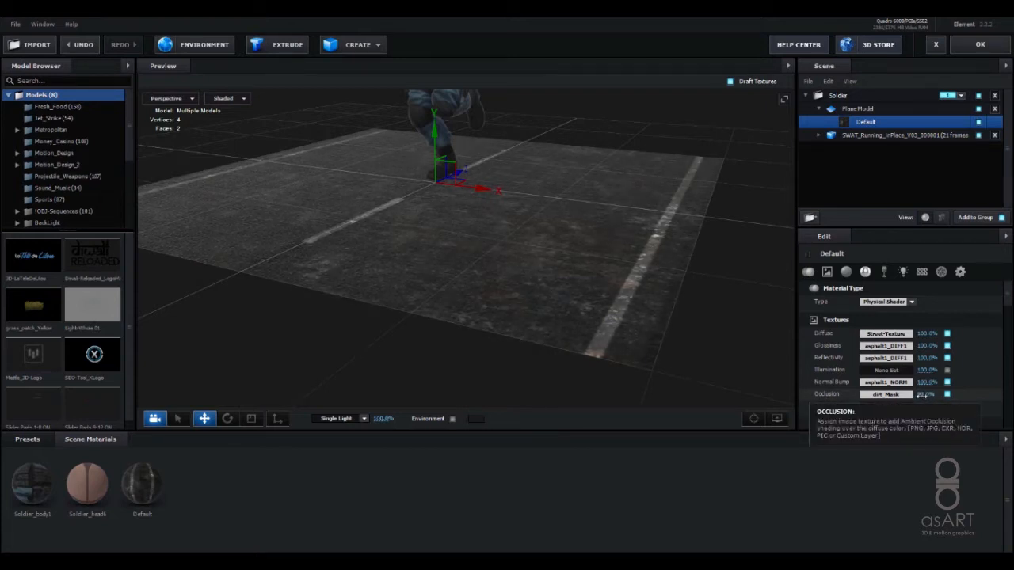
Step: Duplicate the road plane repeatedly end to end along Z, 4 units apart, until six planes reach Z -20.00
mouse_move(516, 253)
mouse_down()
mouse_move(564, 262)
mouse_move(565, 289)
mouse_move(507, 249)
mouse_move(470, 249)
mouse_move(535, 255)
mouse_move(522, 273)
mouse_up()
drag(509, 244, 543, 303)
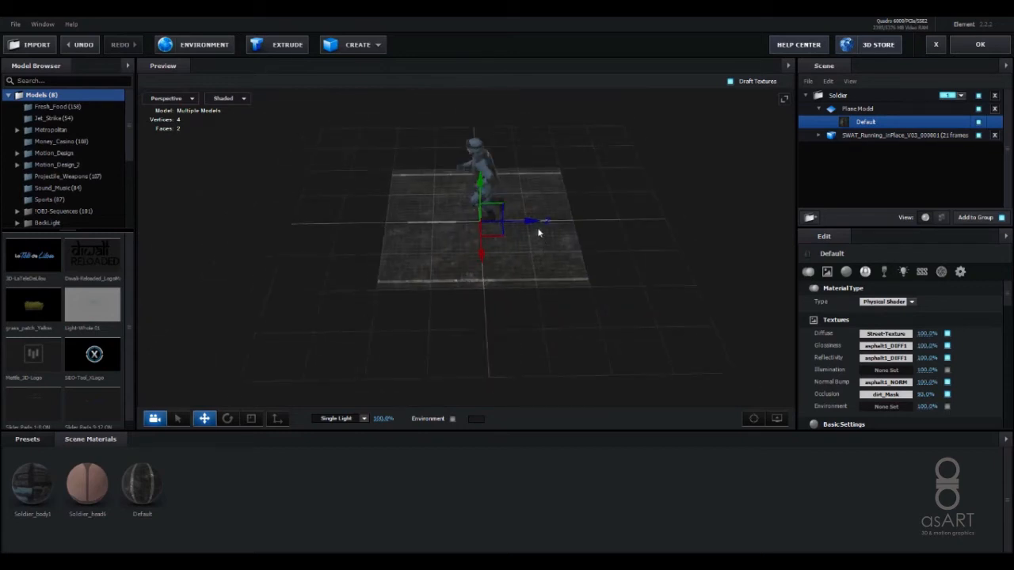
key(ctrl+d)
drag(531, 226, 339, 195)
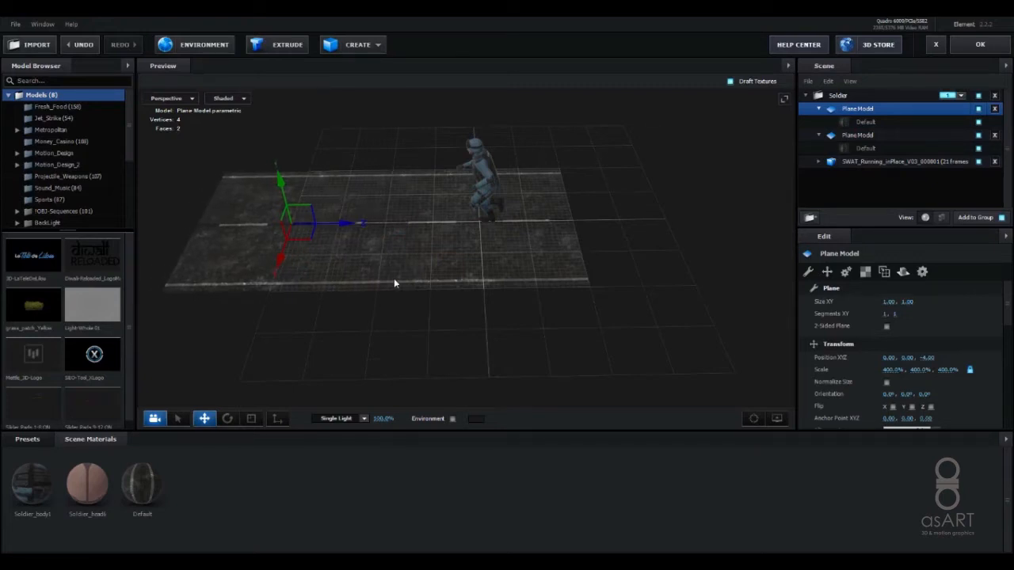
drag(404, 262, 606, 268)
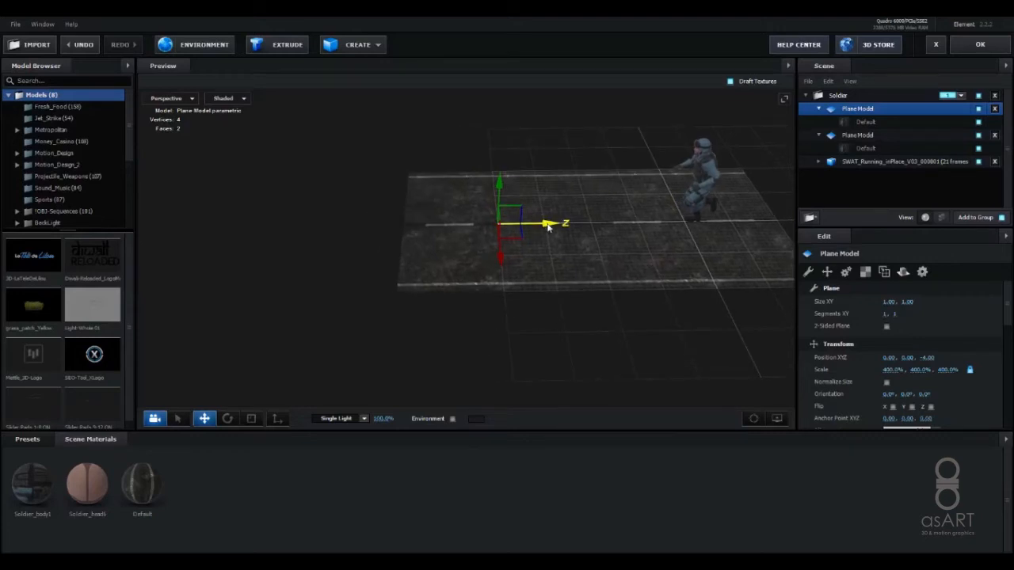
drag(549, 228, 361, 206)
drag(449, 240, 351, 212)
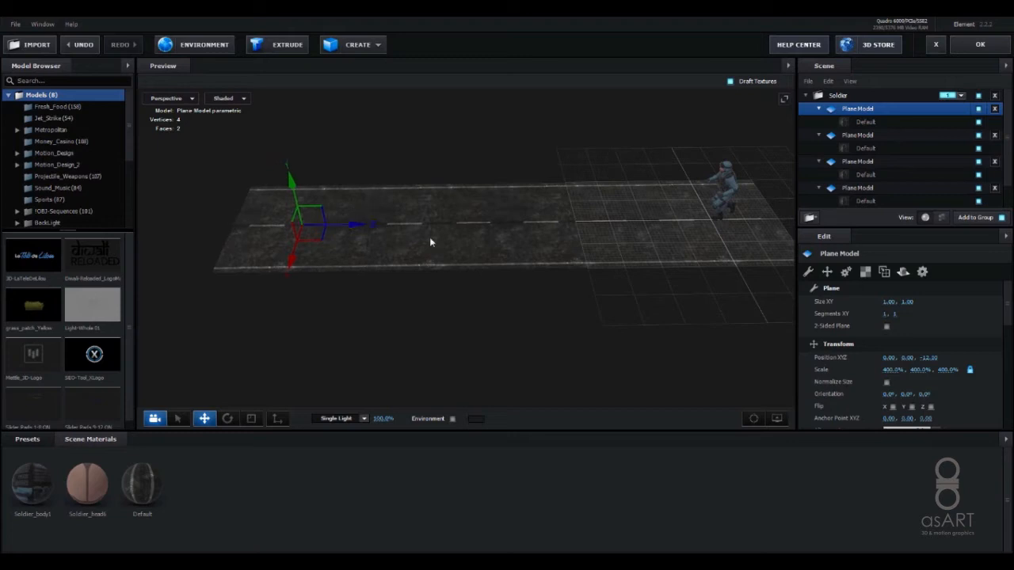
drag(429, 237, 529, 260)
drag(480, 235, 293, 237)
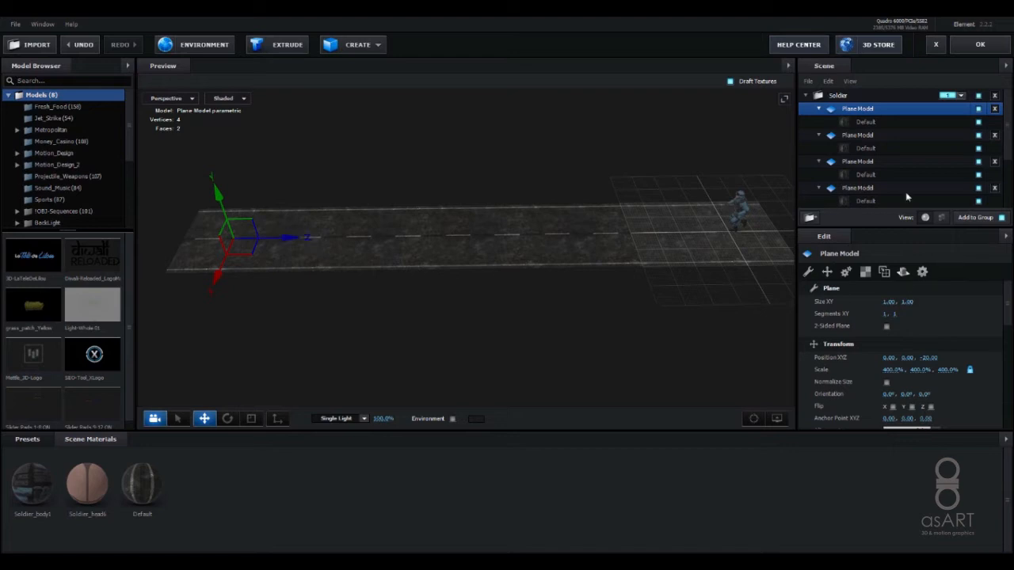
Step: Collapse all six Plane Model entries in the Soldier group
click(819, 109)
click(819, 122)
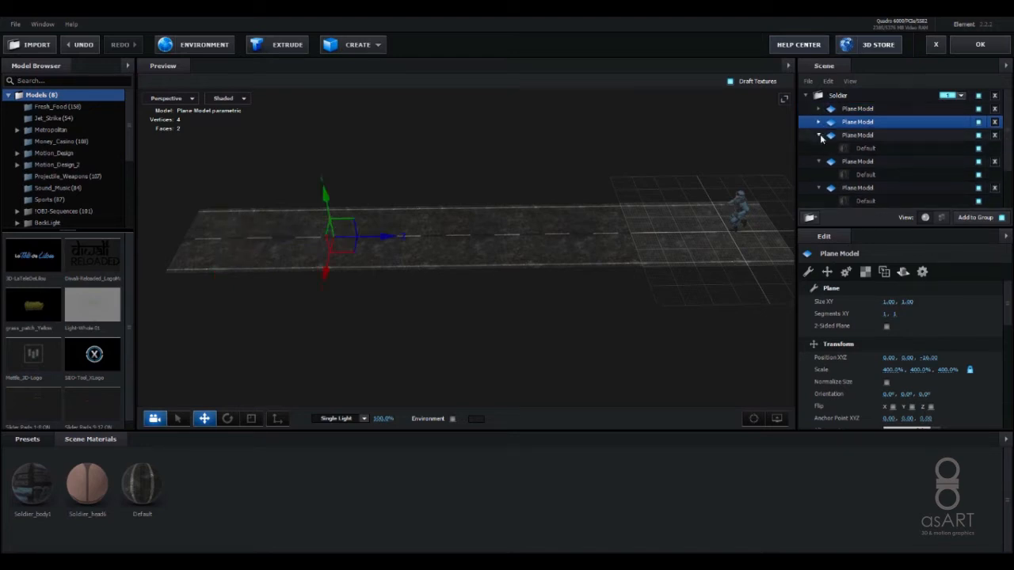
click(819, 135)
click(820, 148)
click(819, 161)
click(819, 175)
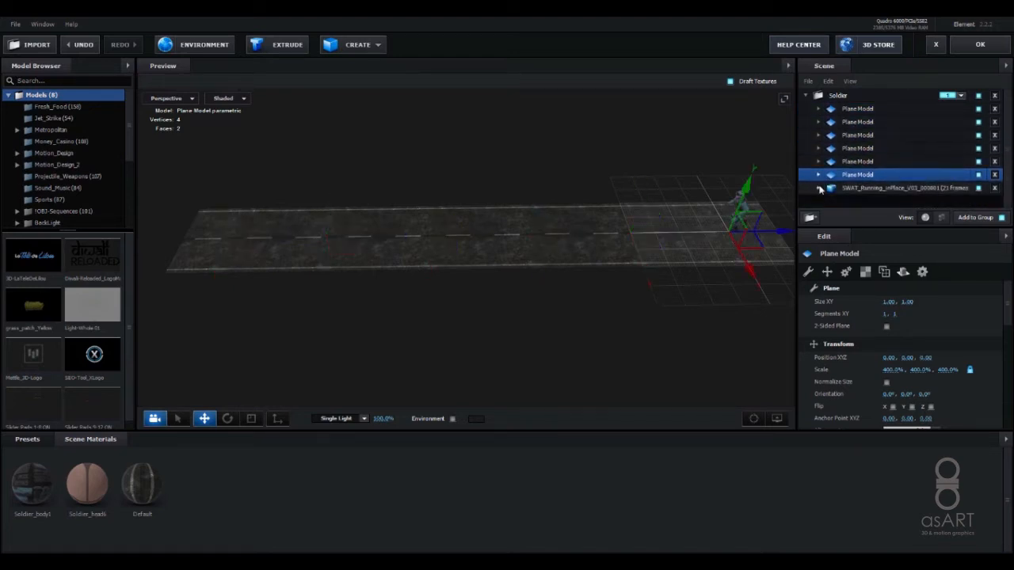
Step: Select all six road planes and put them into a new group folder inside the Soldier group
click(861, 110)
ctrl+click(860, 122)
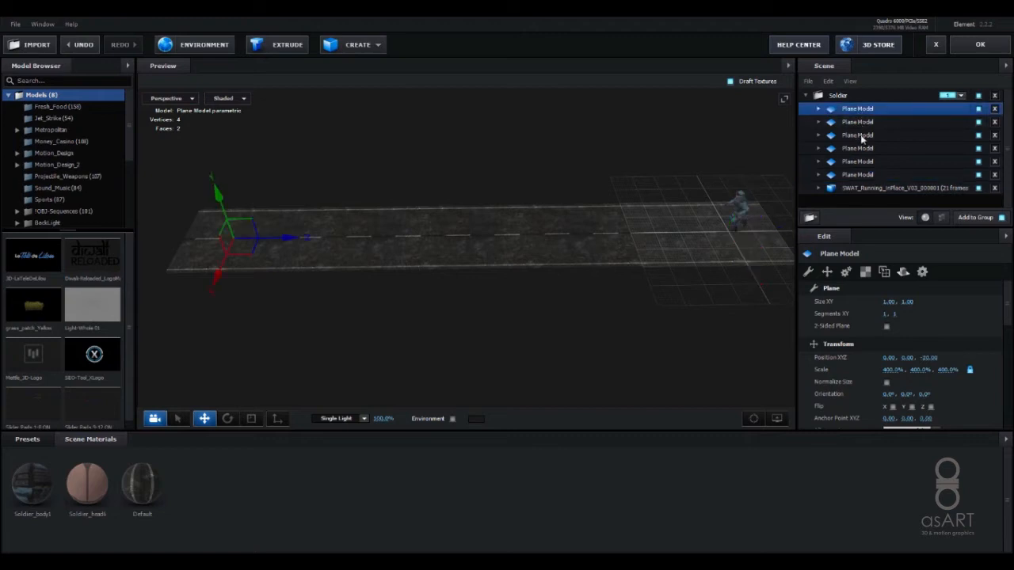
ctrl+click(860, 135)
ctrl+click(862, 148)
ctrl+click(862, 162)
ctrl+click(860, 175)
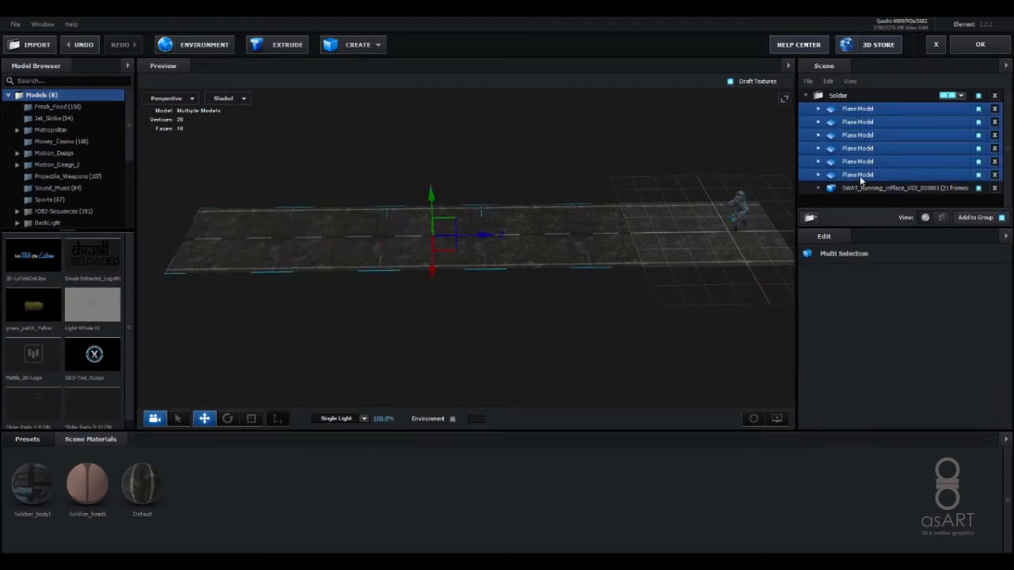
drag(860, 176, 812, 220)
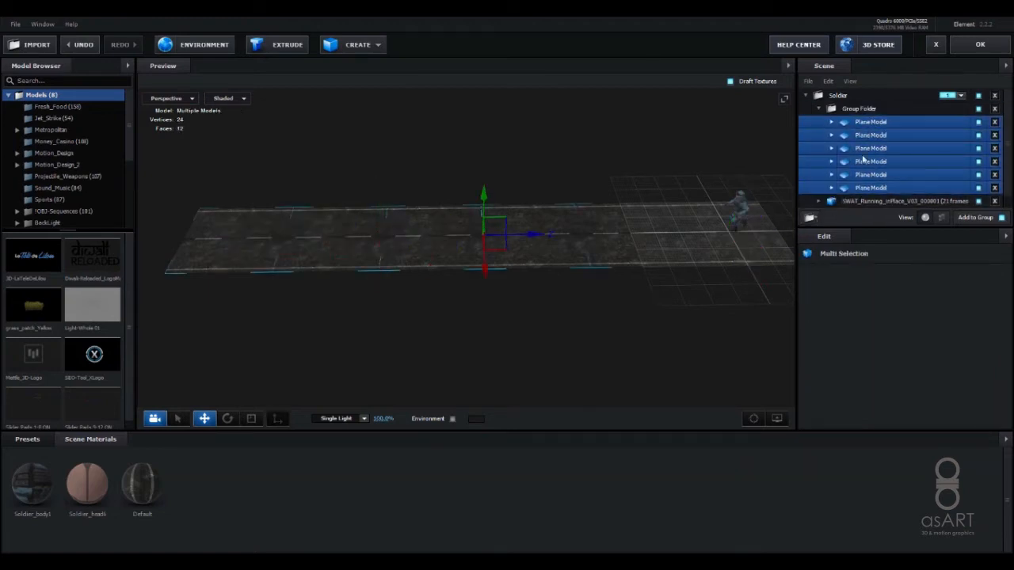
Step: Collapse the new group folder of road planes and rename it as Road Seg. 01
click(821, 109)
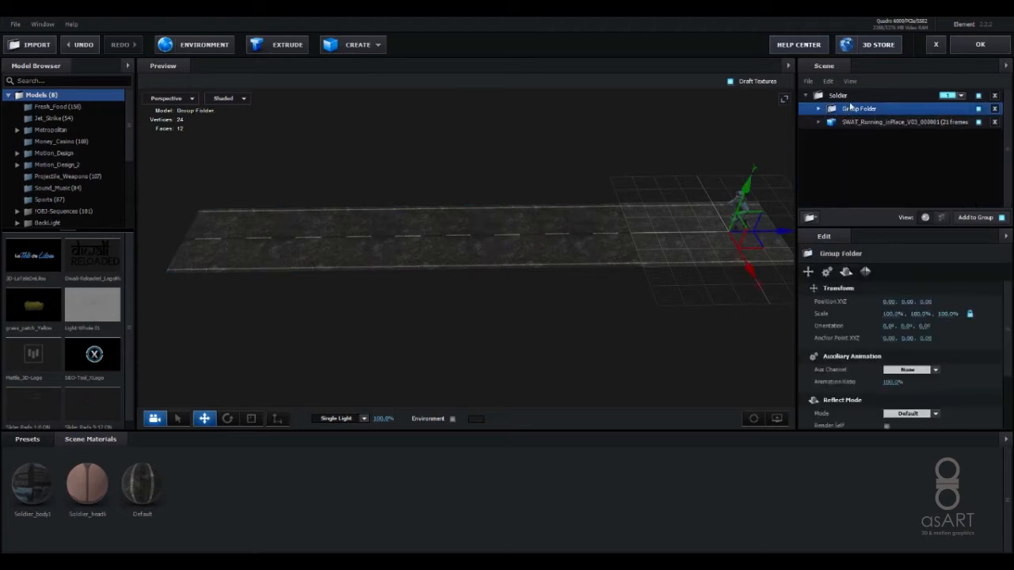
key(Return)
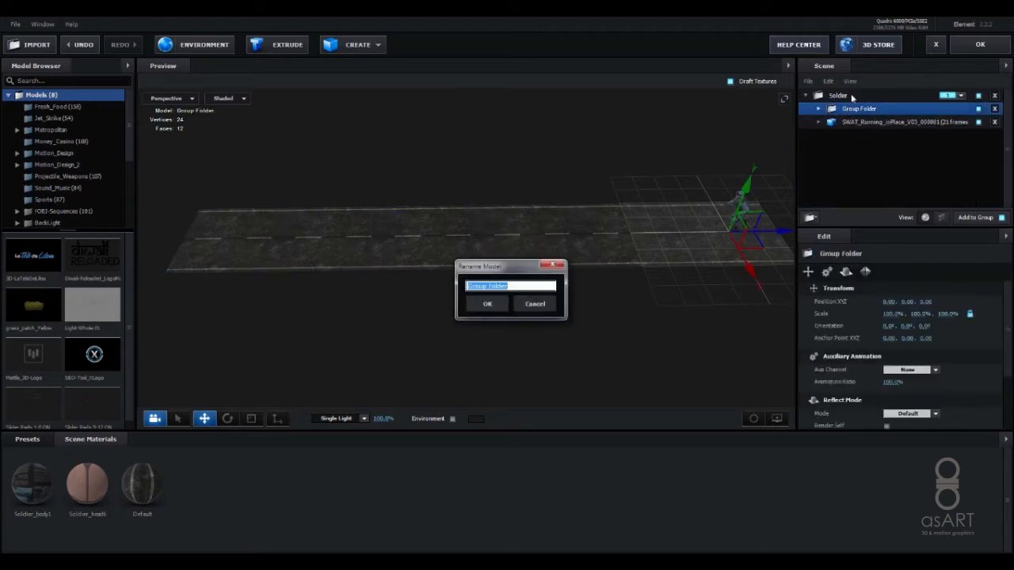
text(Road Seg. 01)
key(Return)
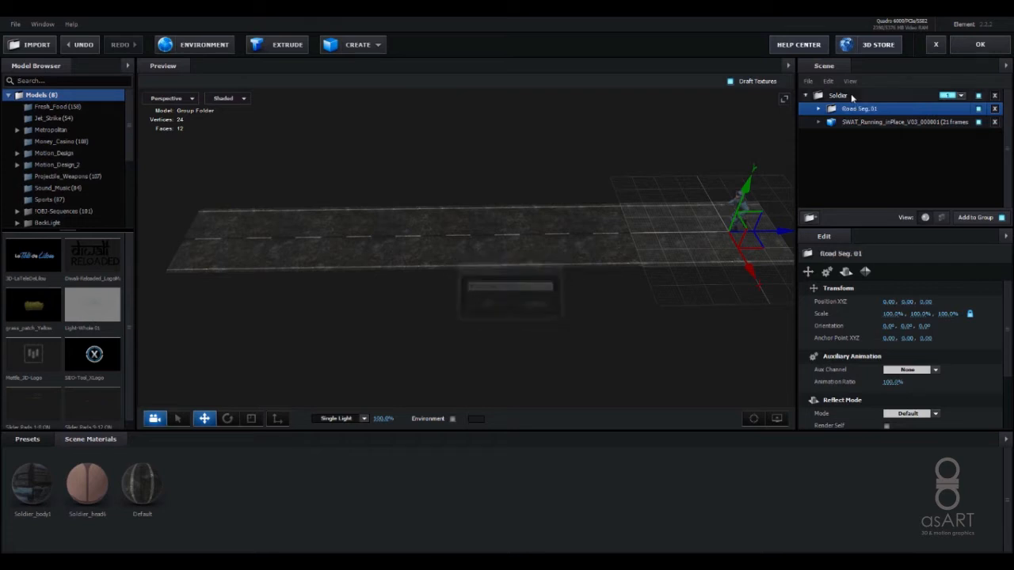
Step: Duplicate the Road Seg. 01 folder and move the copy along Z to 24.00 so it extends the road end to end
click(862, 126)
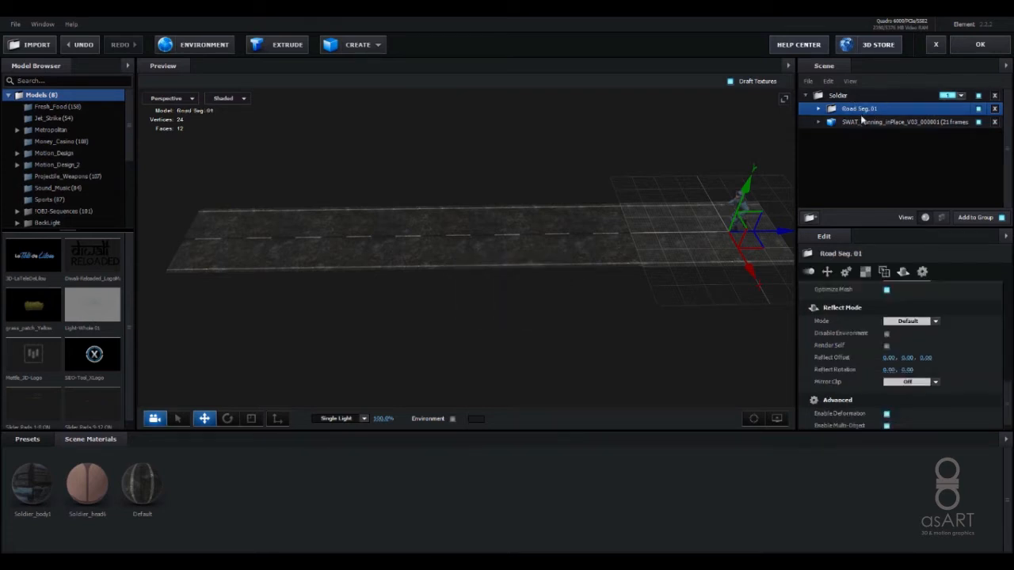
click(864, 112)
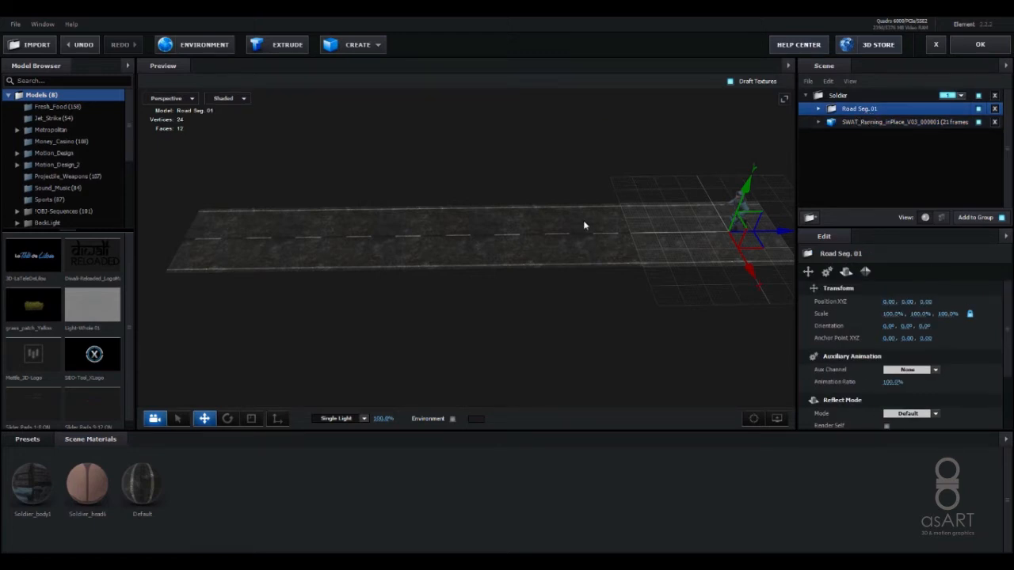
drag(583, 224, 647, 205)
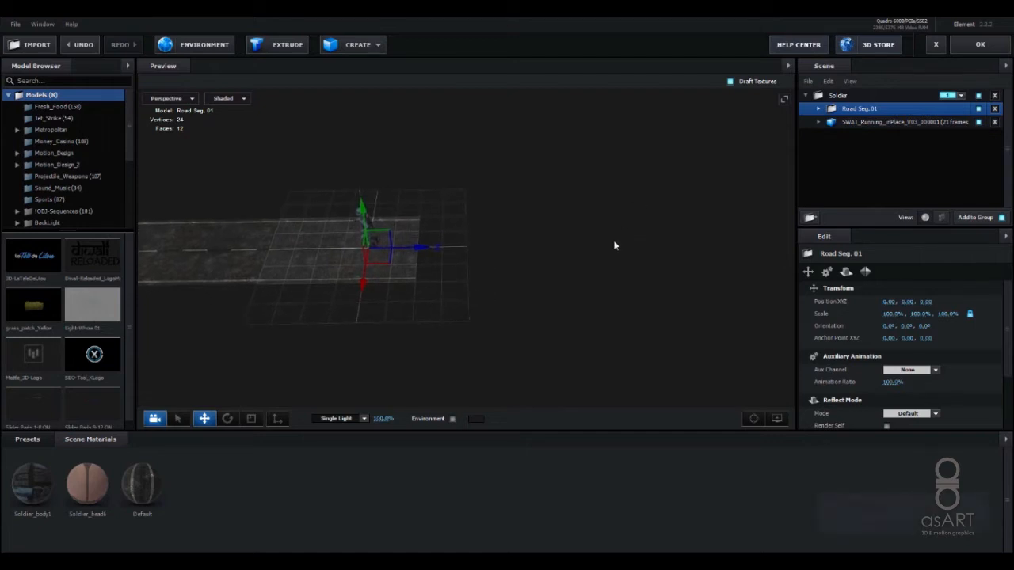
drag(614, 241, 631, 230)
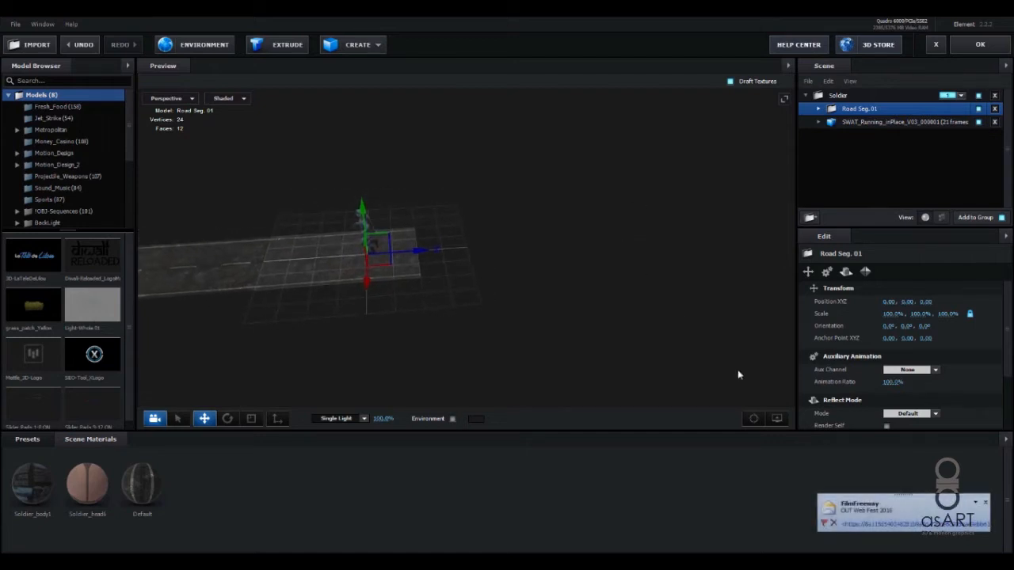
click(834, 522)
drag(661, 289, 700, 287)
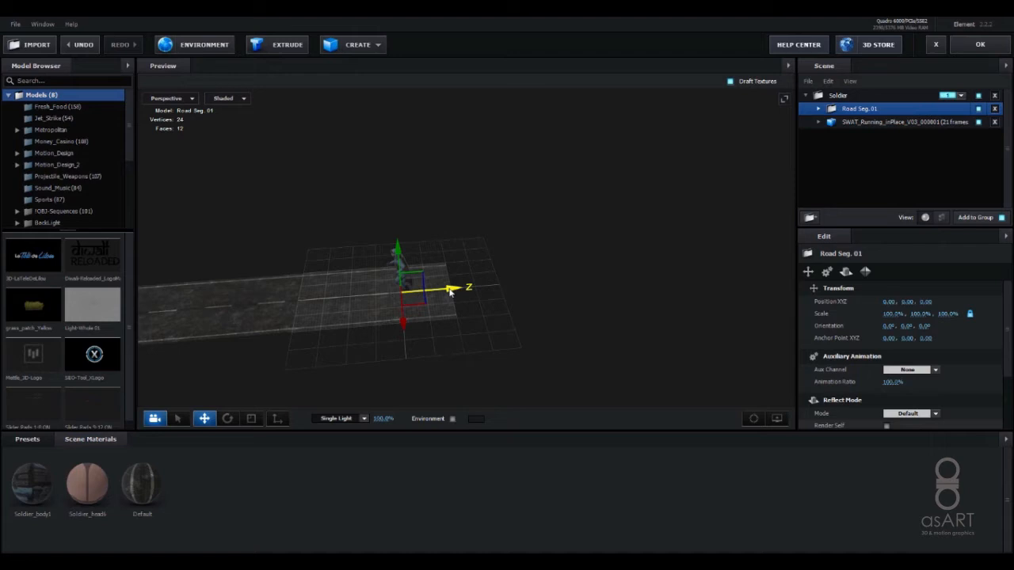
key(ctrl+d)
drag(449, 292, 975, 247)
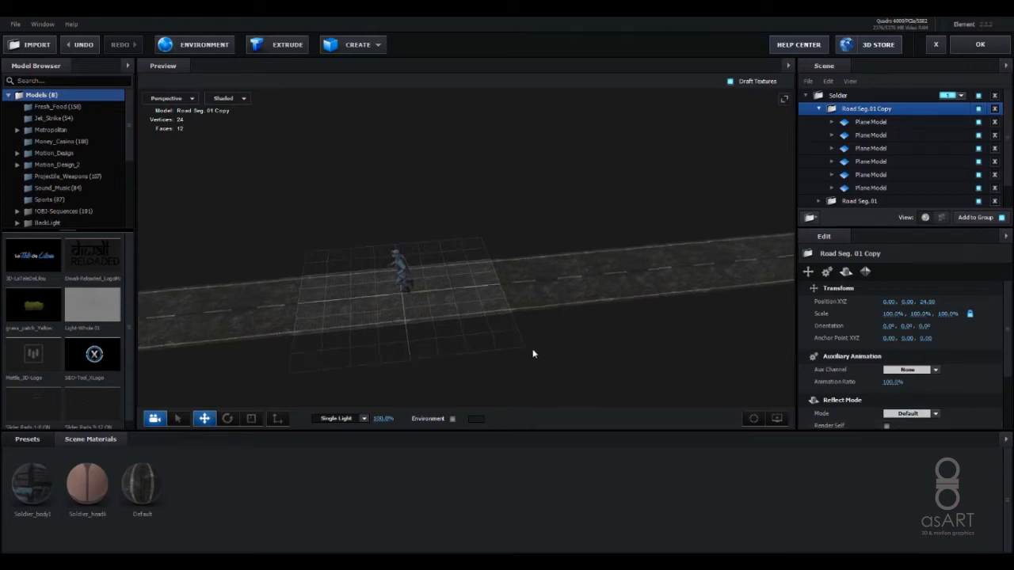
drag(533, 354, 627, 325)
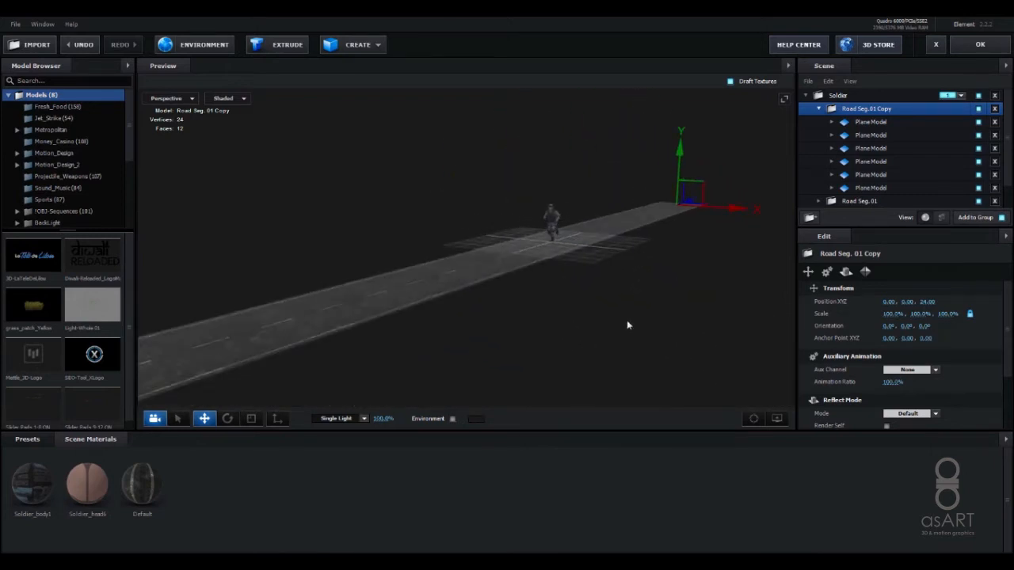
Step: Collapse the copied road segment and put both road segments together into a new group folder
click(819, 110)
ctrl+click(860, 123)
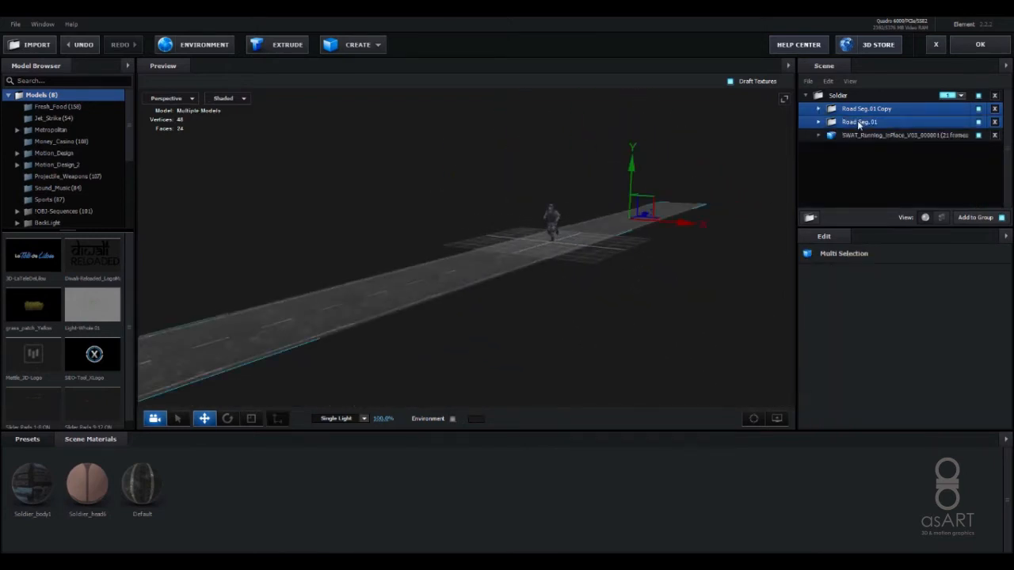
click(809, 219)
click(826, 219)
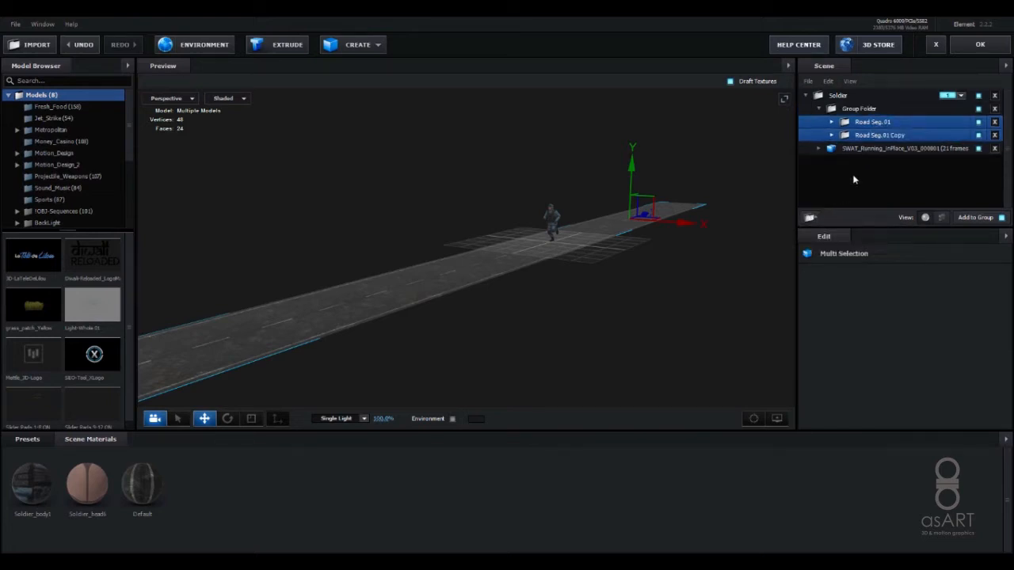
Step: Rename the new group folder holding both road segments as Road
click(869, 110)
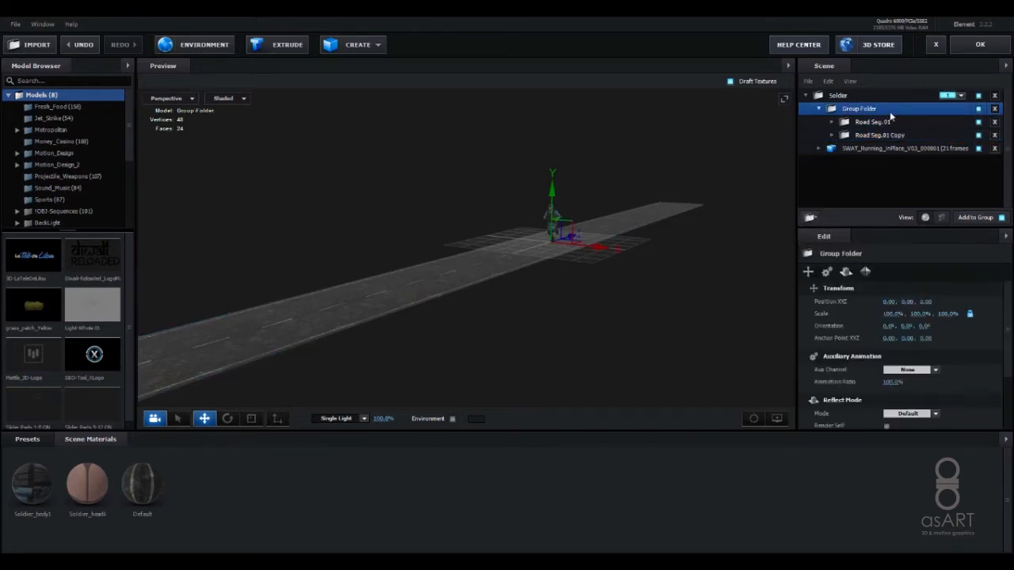
double_click(890, 113)
text(R)
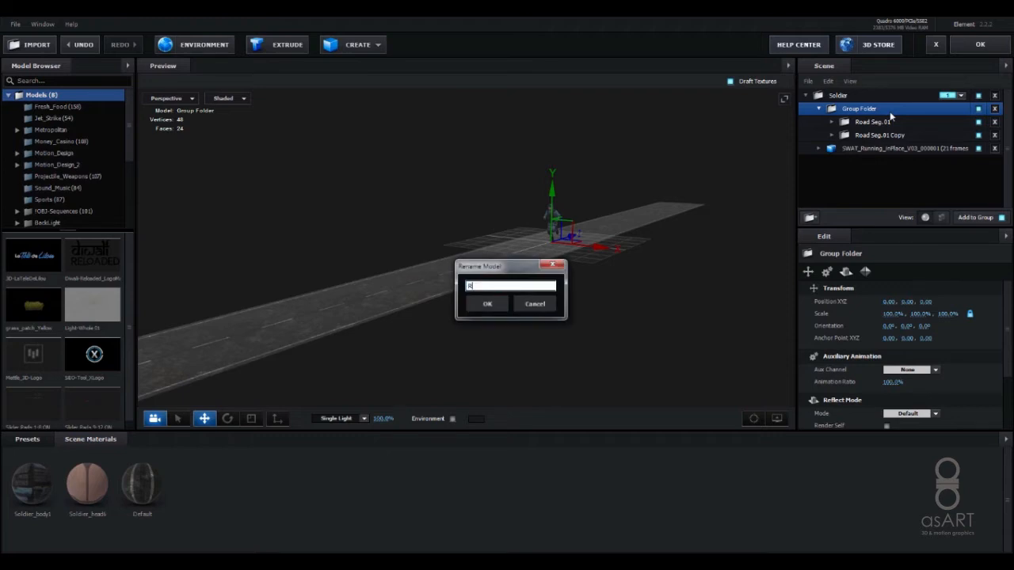
text(oad)
key(Return)
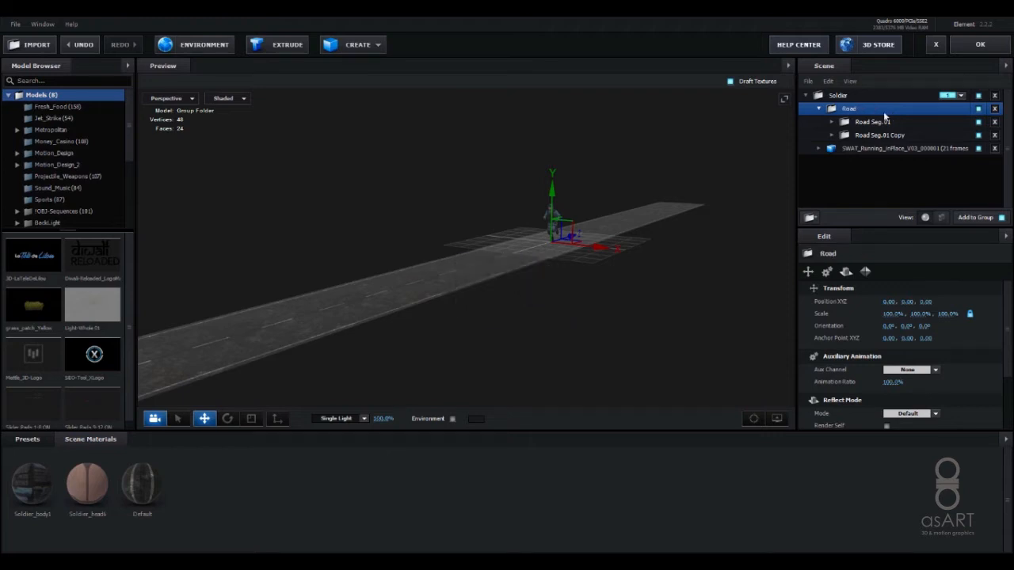
Step: Move the Road folder out of the Soldier group to the top level, collapse both groups and place Road below Soldier
drag(877, 112, 877, 89)
click(804, 135)
click(864, 135)
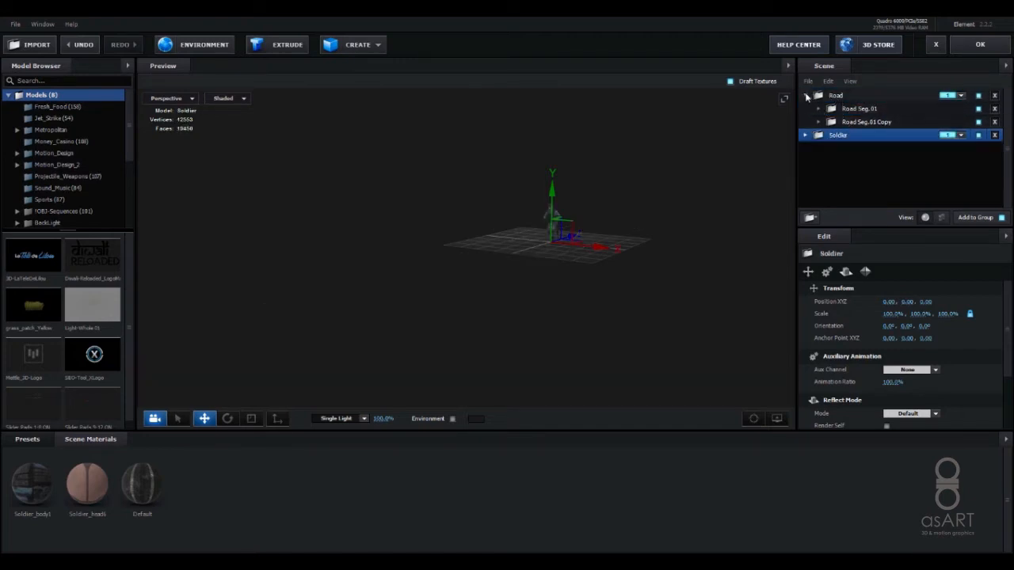
click(805, 95)
click(846, 96)
drag(846, 100, 847, 128)
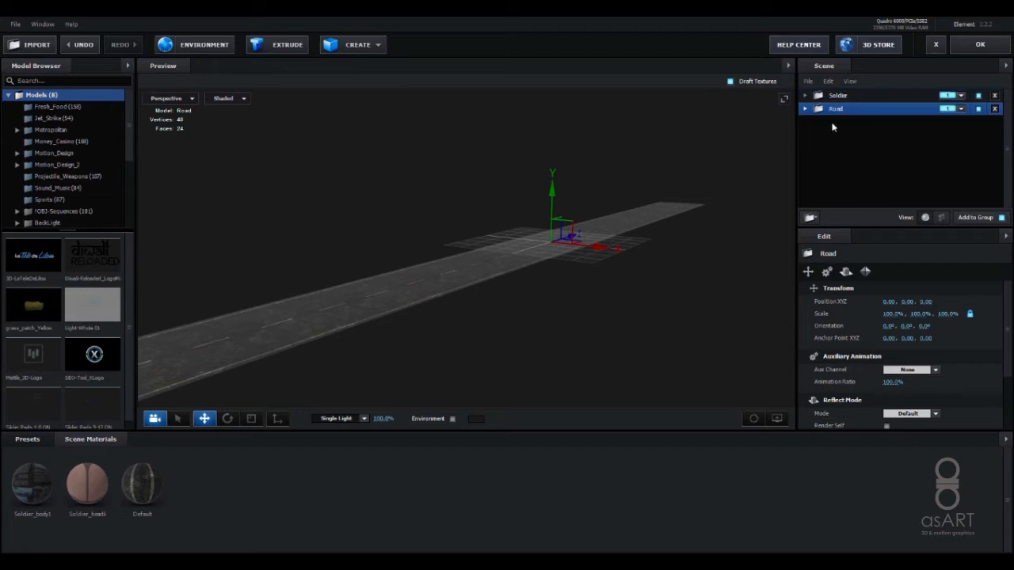
Step: Assign the Soldier folder to group 2 and accept the scene setup to return to the composition
click(844, 98)
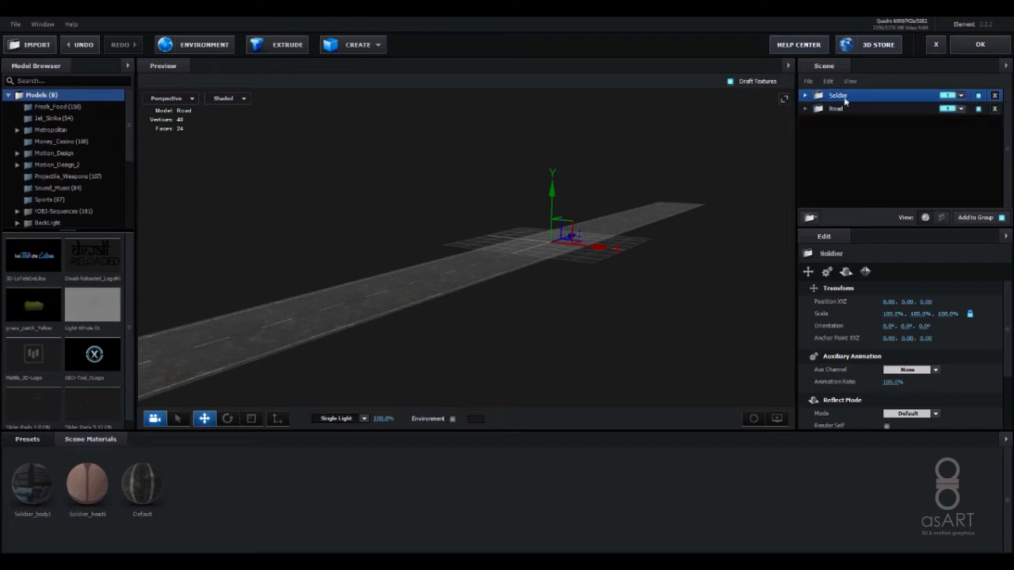
click(961, 95)
click(965, 112)
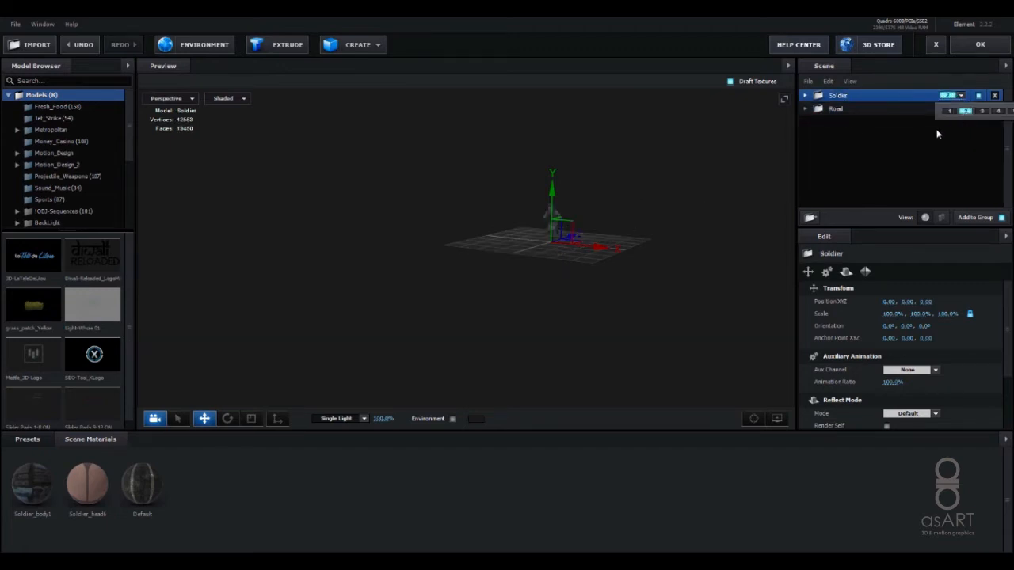
click(871, 96)
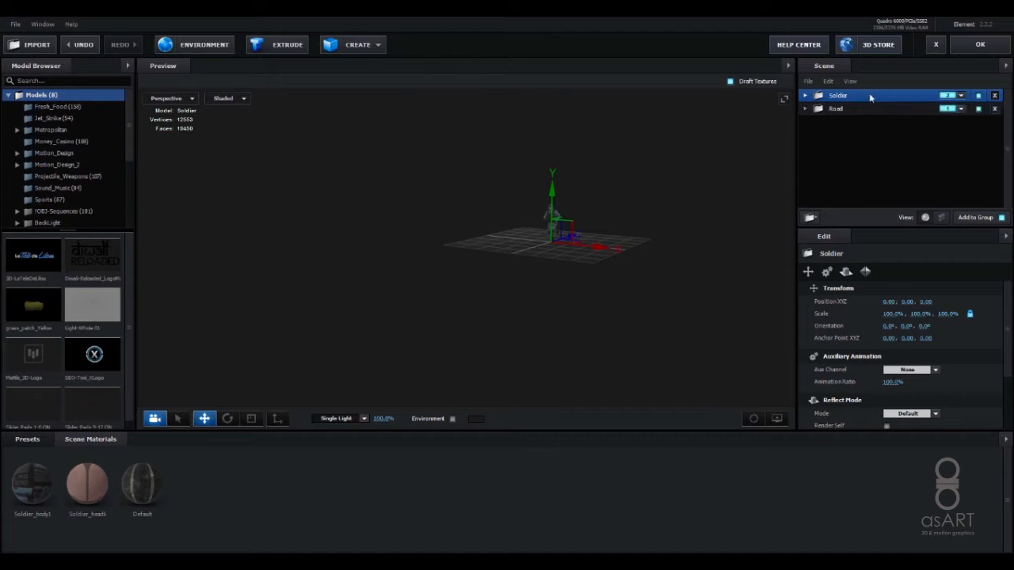
click(978, 45)
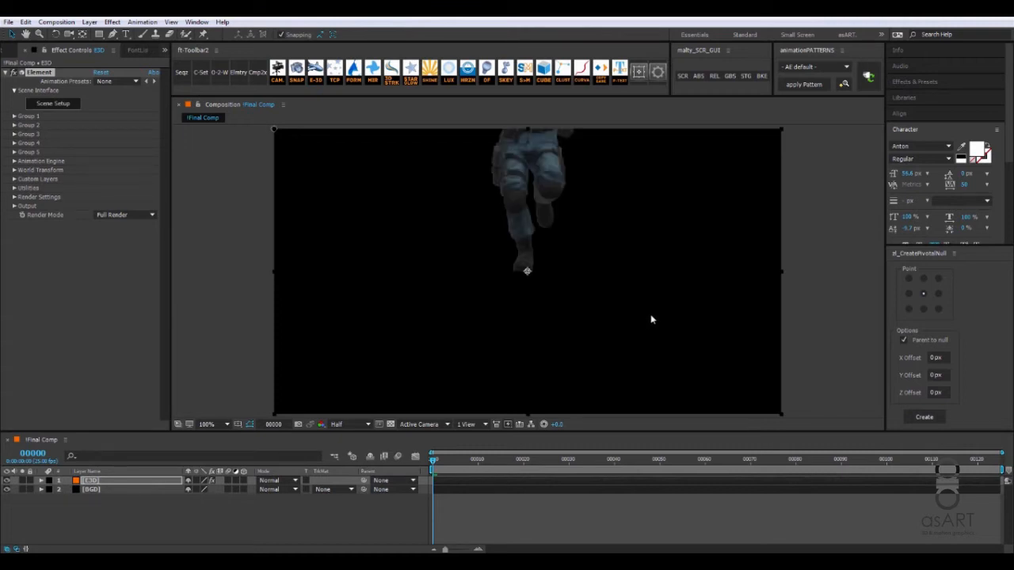
Step: Add a malty SCR camera rig to the composition and raise its controller in Y to bring the road into the shot
click(99, 482)
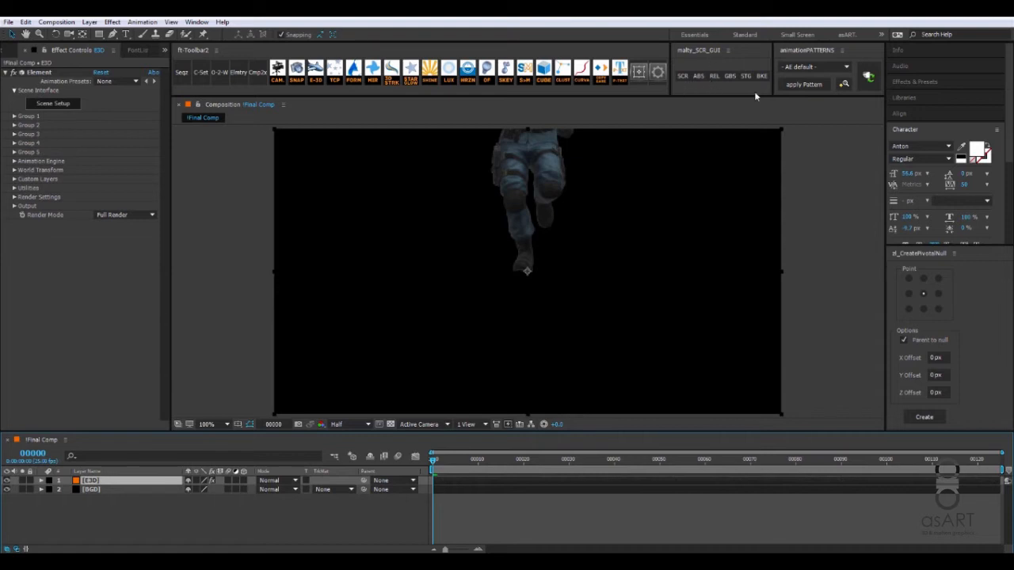
click(682, 76)
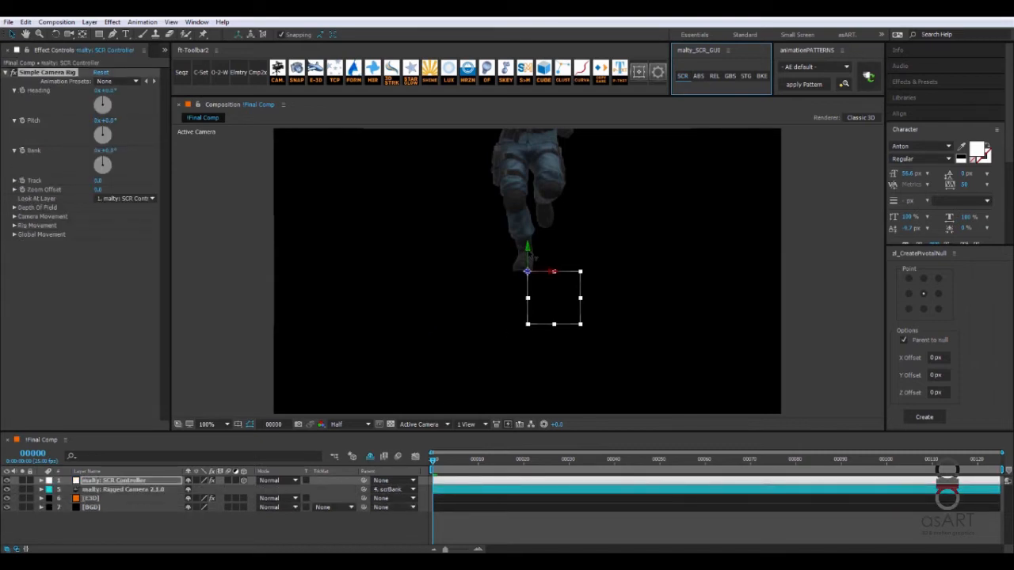
click(535, 255)
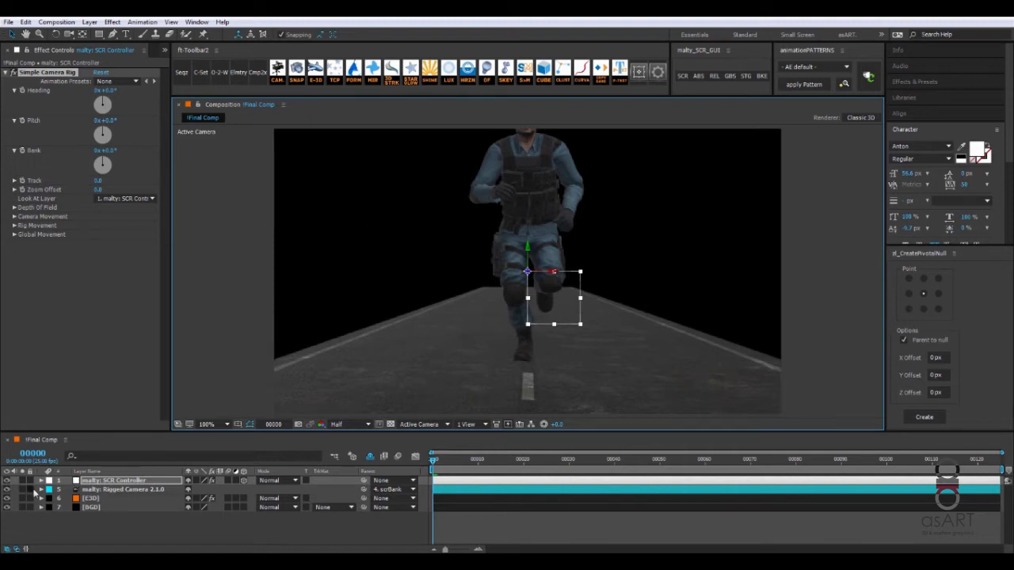
Step: Set the rigged camera's preset to 24mm and raise the SCR Controller until the soldier's head is in frame
double_click(139, 491)
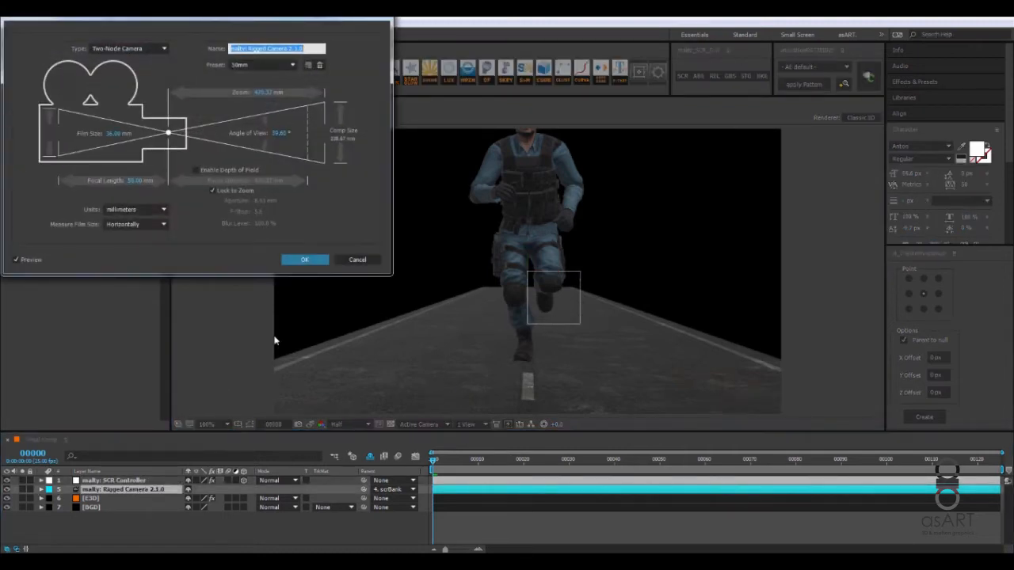
click(254, 64)
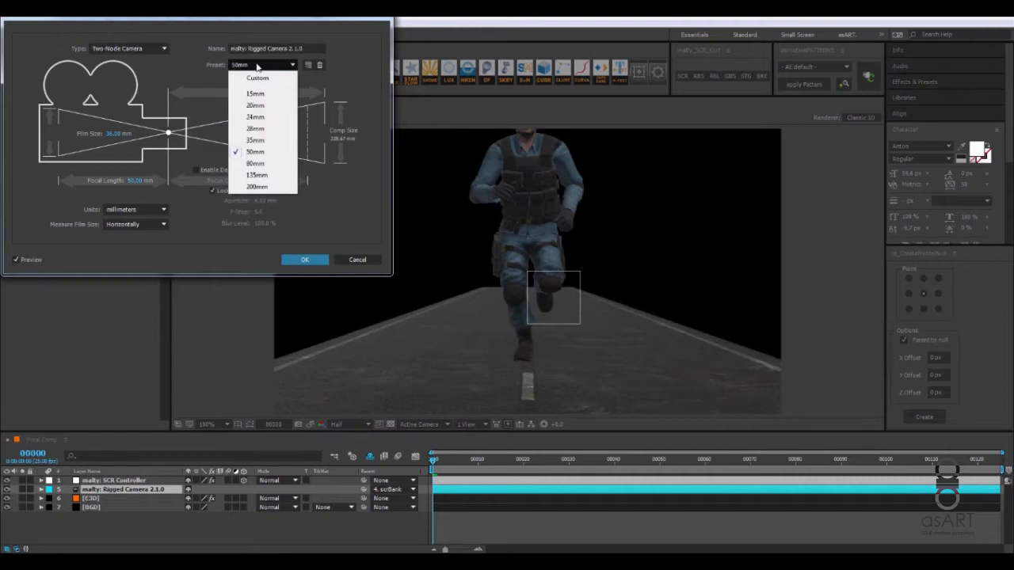
click(262, 118)
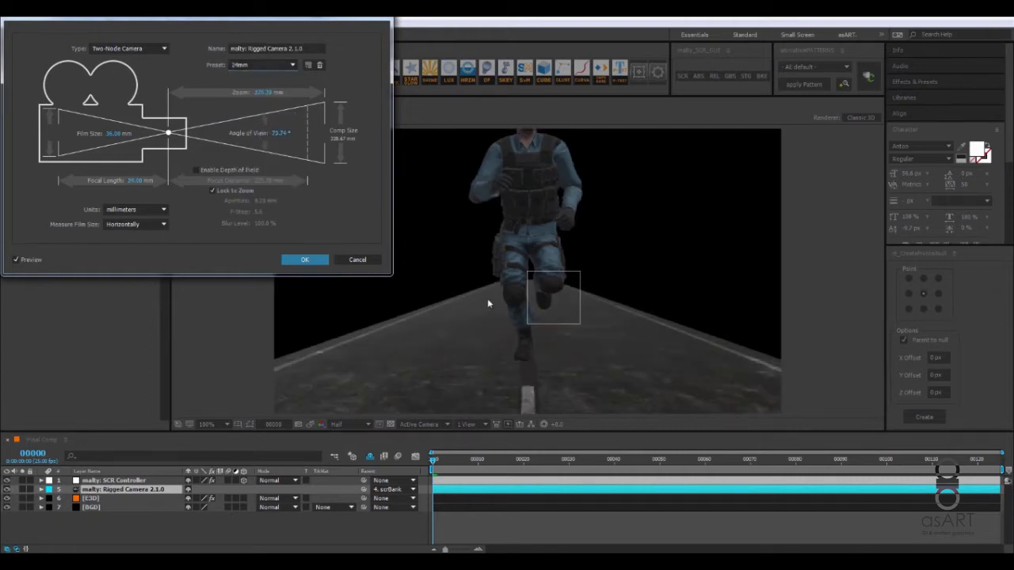
click(305, 260)
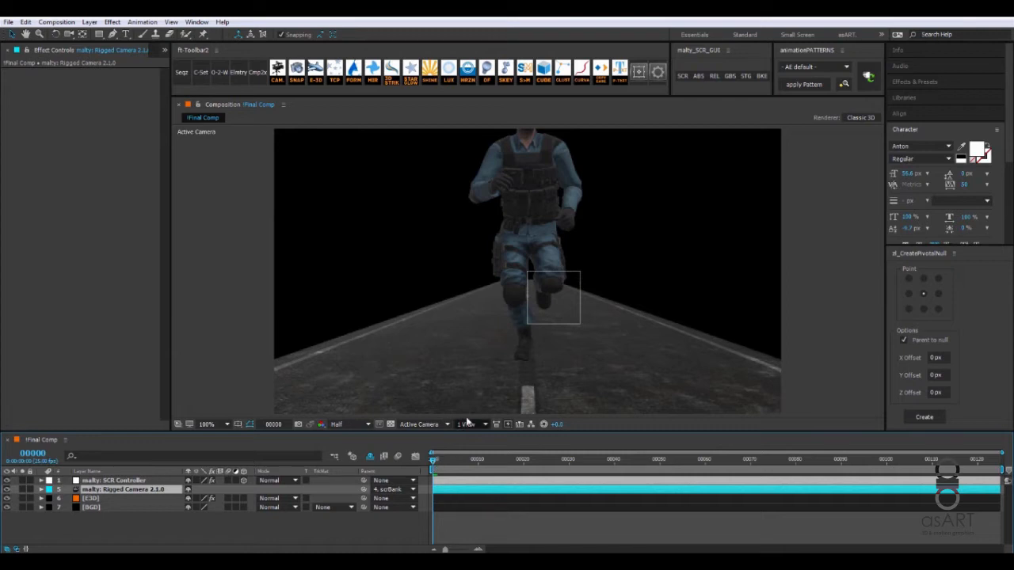
click(119, 481)
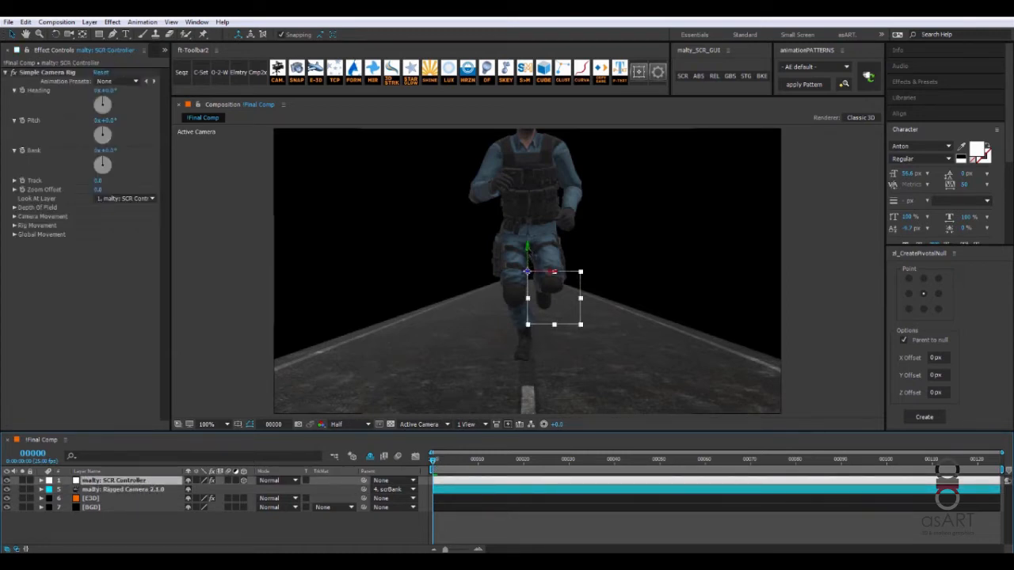
drag(527, 247, 540, 182)
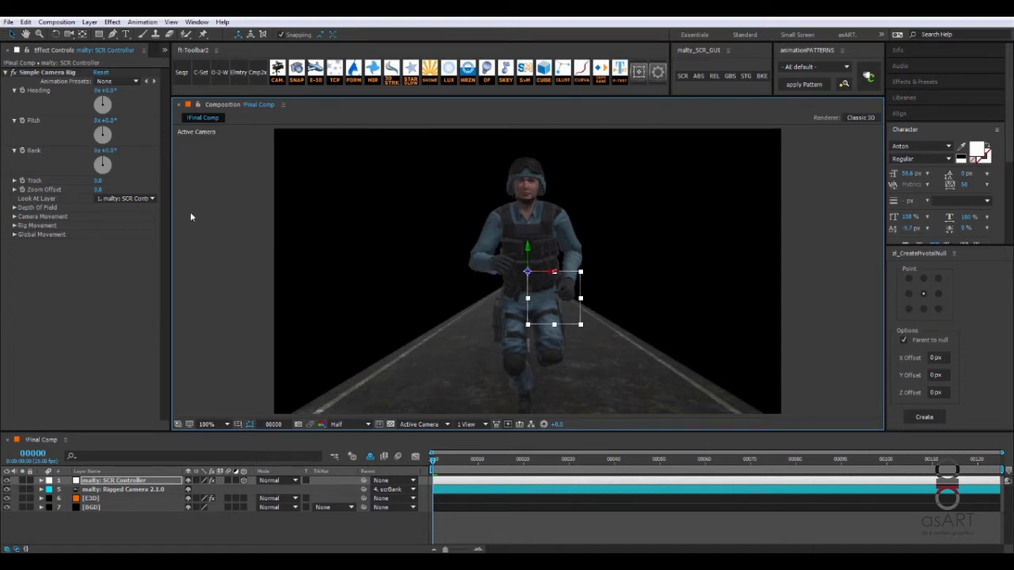
Step: Reopen the scene setup of the E3D layer and create a new plane inside the Road group's Road Seg. 01 folder
click(103, 498)
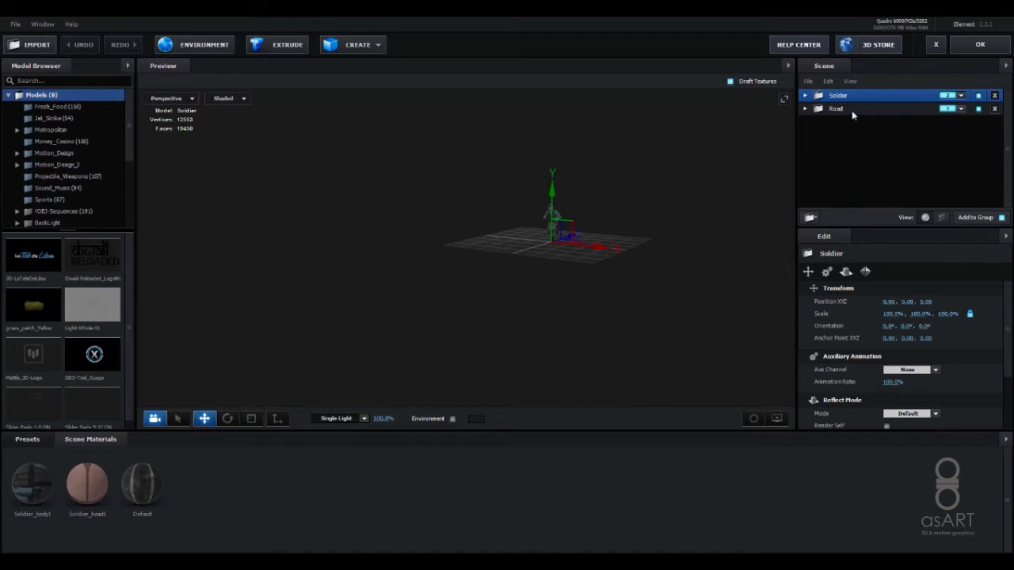
click(836, 109)
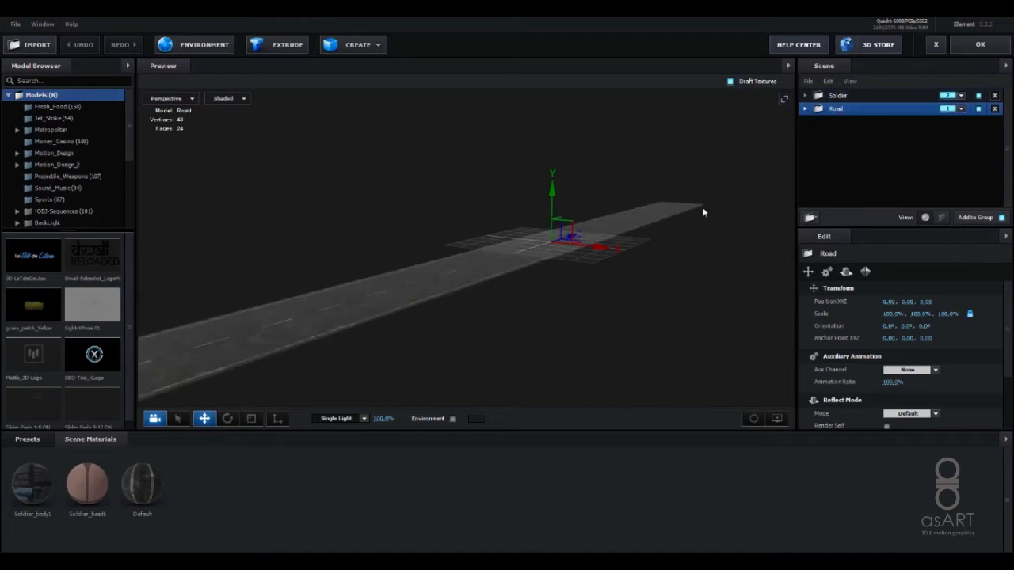
click(805, 109)
click(864, 123)
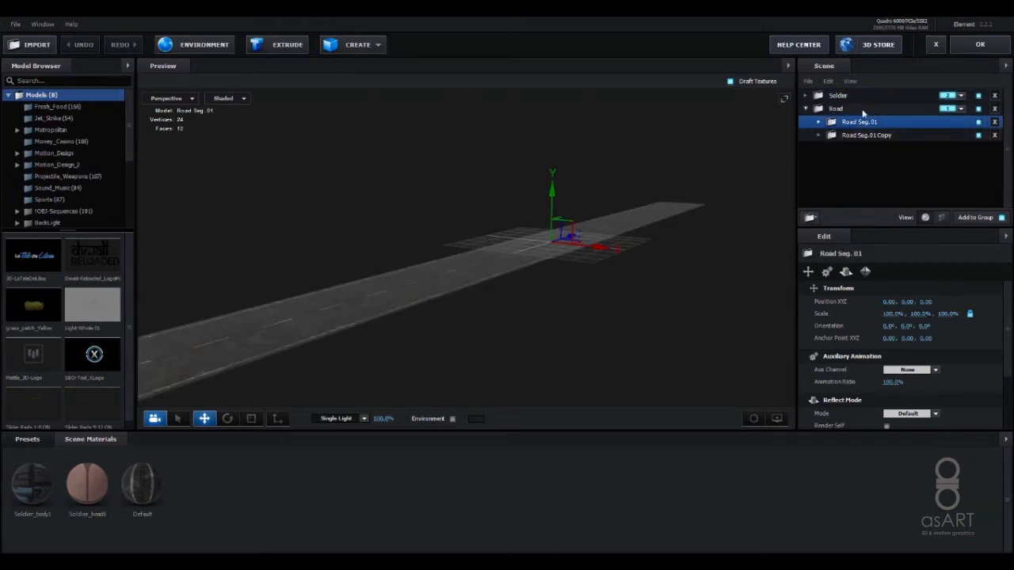
click(366, 45)
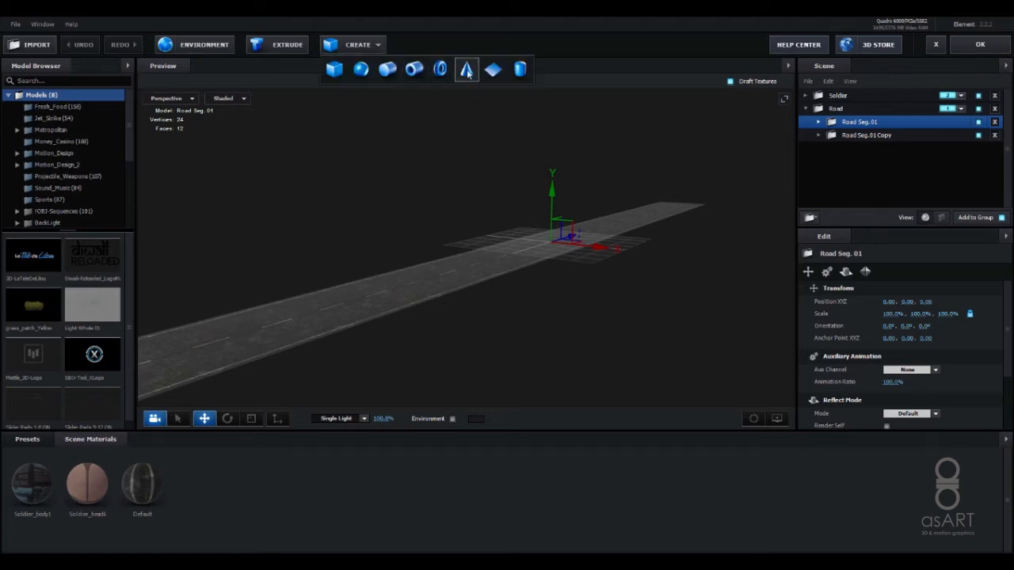
click(493, 71)
Step: Scale the new plane uniformly to about 4400% so it forms a large ground surface around the road
scroll(530, 277, down, 5)
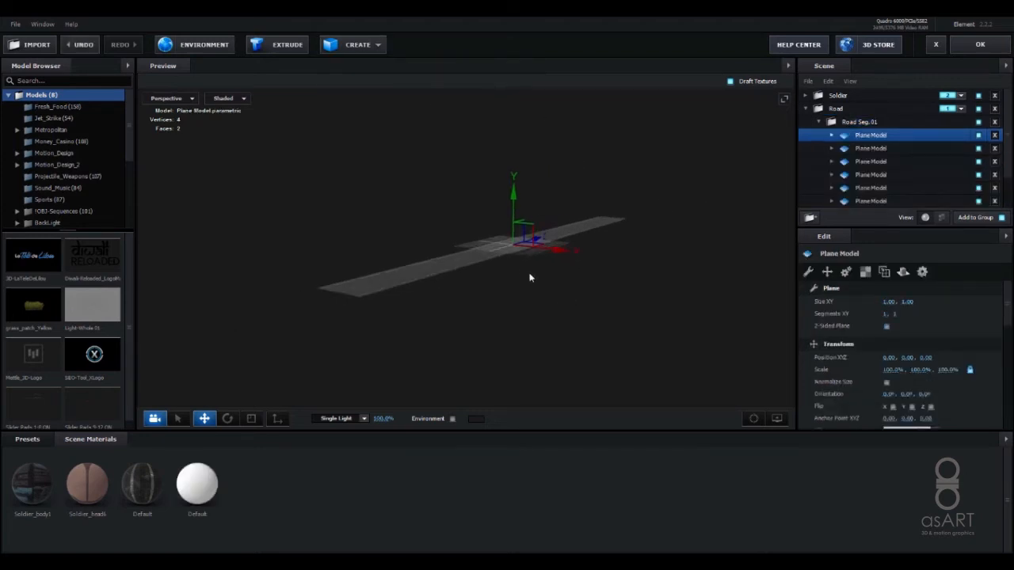
scroll(521, 291, up, 1)
drag(521, 294, 525, 308)
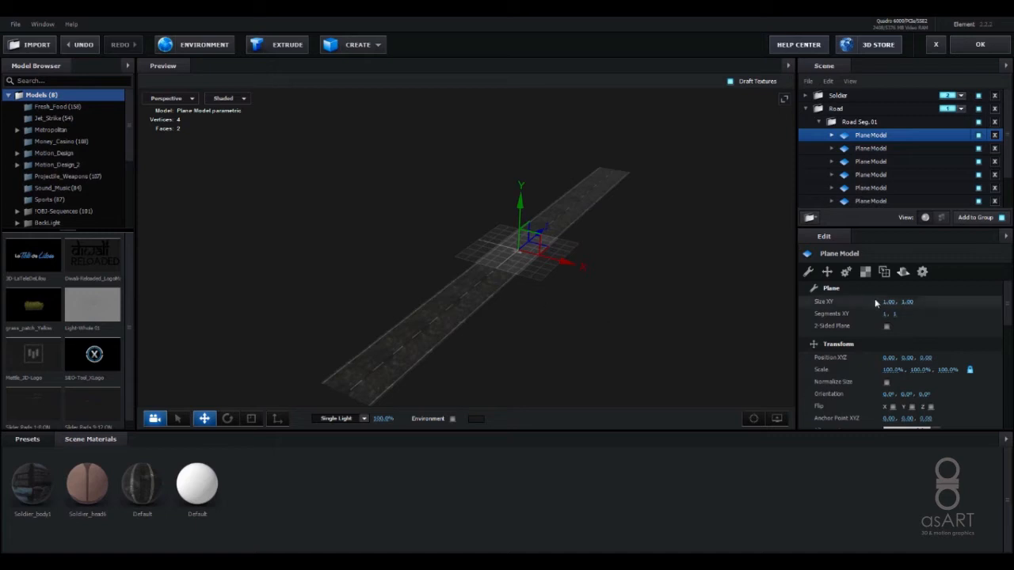
drag(893, 370, 1009, 370)
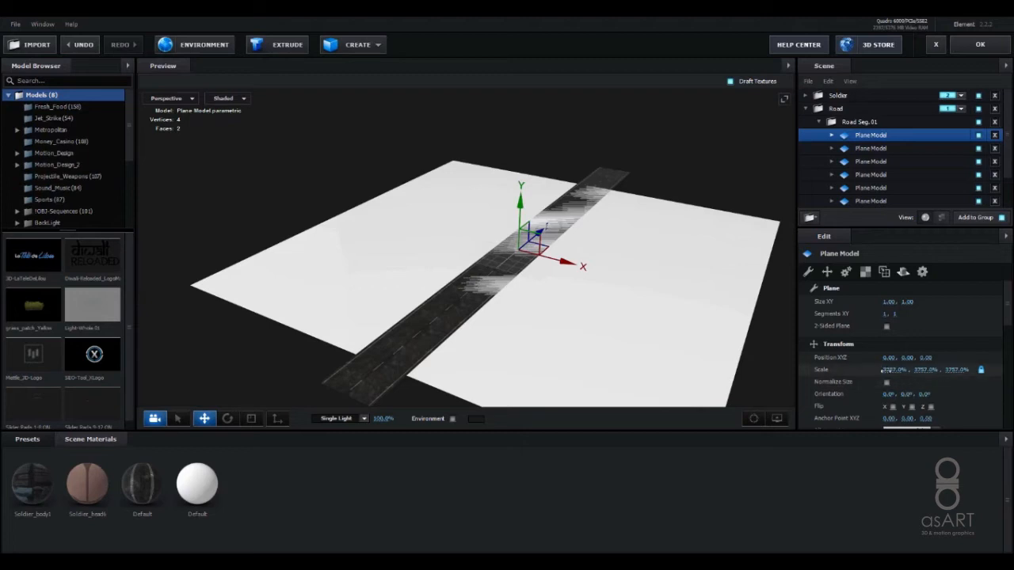
drag(883, 369, 900, 370)
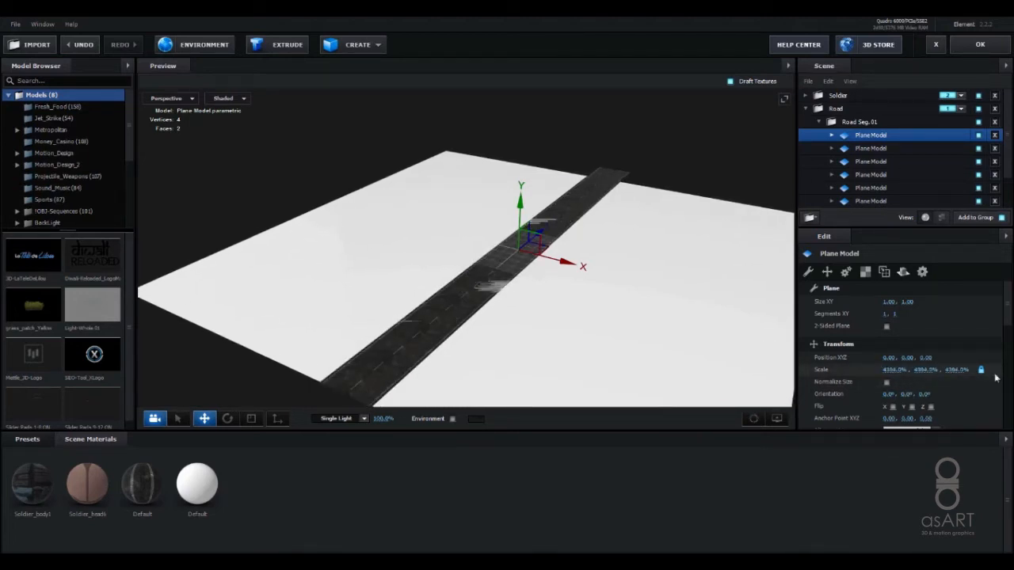
Step: Lower the large ground plane to a Y position of -0.02 so it sits just beneath the road surface
drag(609, 340, 623, 294)
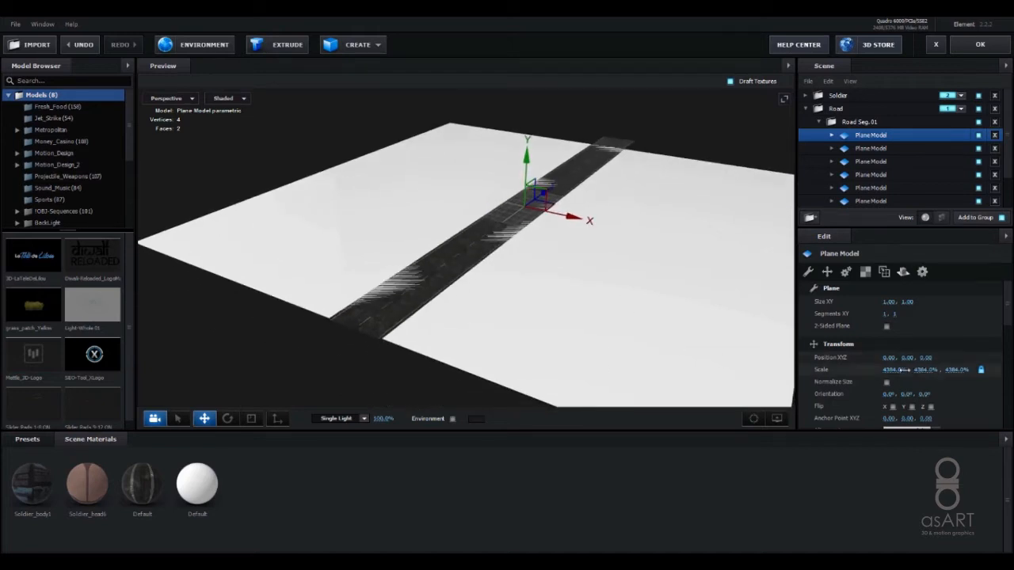
drag(903, 358, 900, 358)
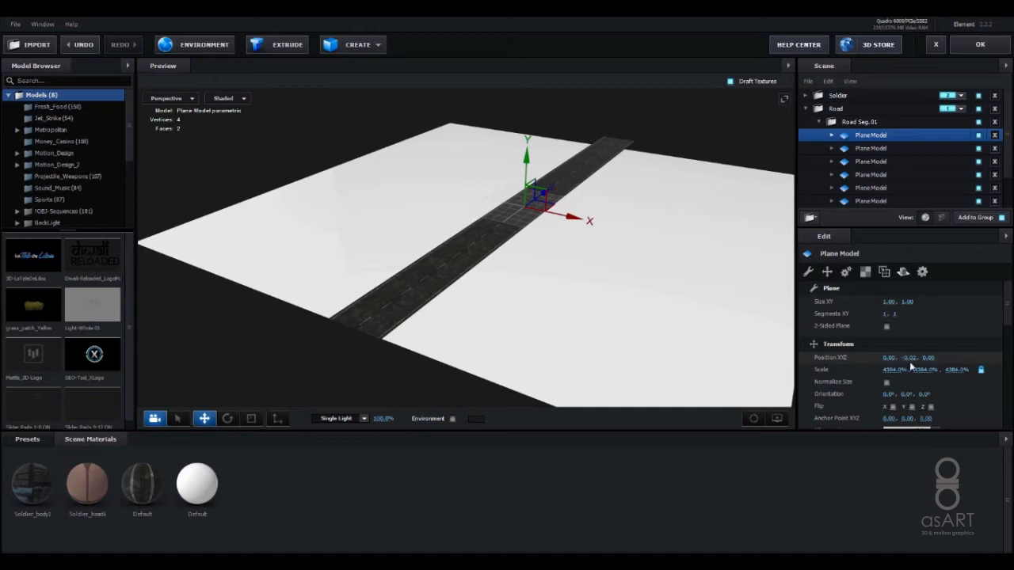
drag(589, 335, 675, 341)
scroll(620, 322, up, 5)
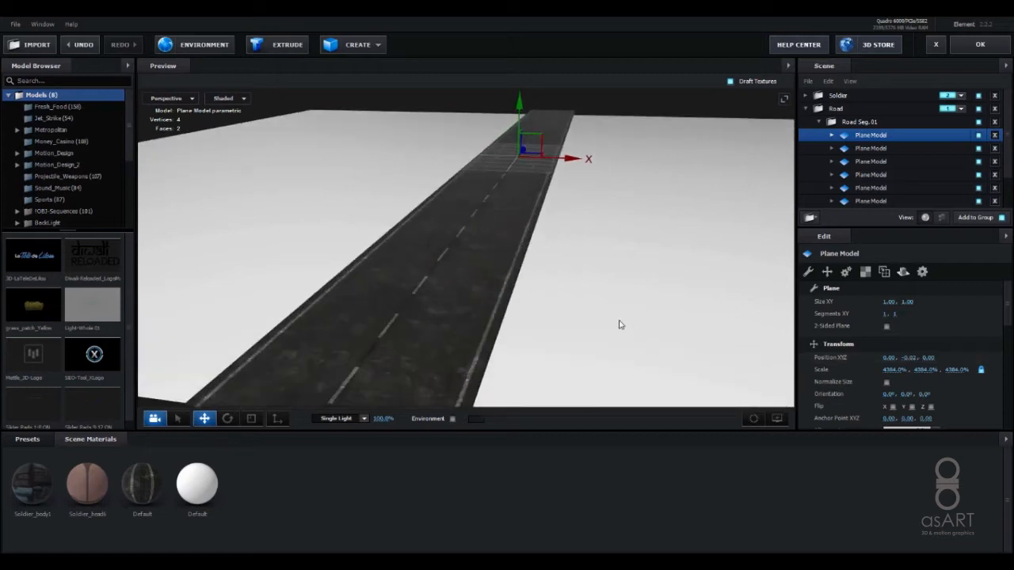
drag(617, 327, 609, 301)
scroll(239, 310, down, 2)
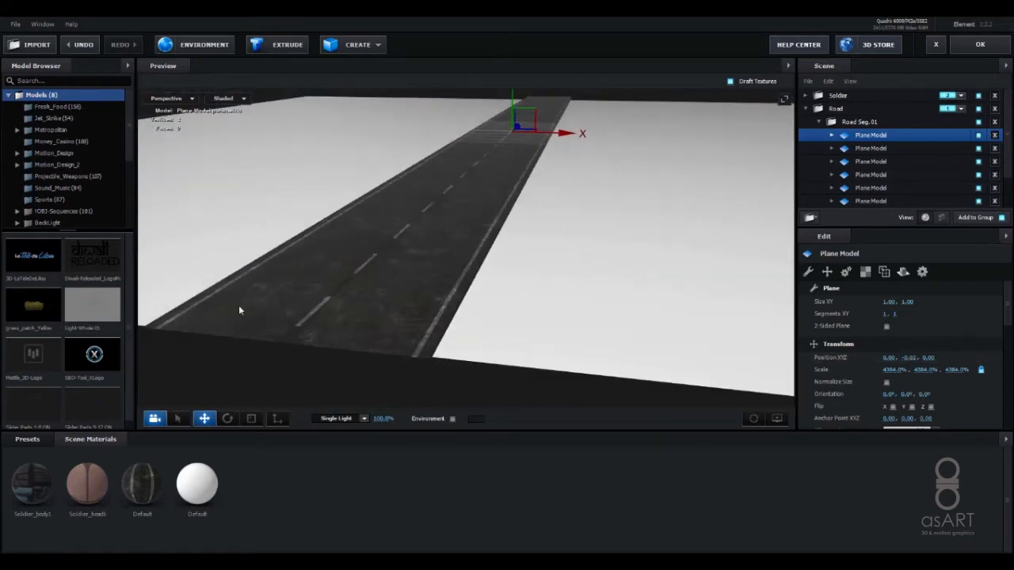
Step: Apply the ground_stone_05 material from the Pro_Shaders_2 Ground presets to the large ground plane
click(23, 439)
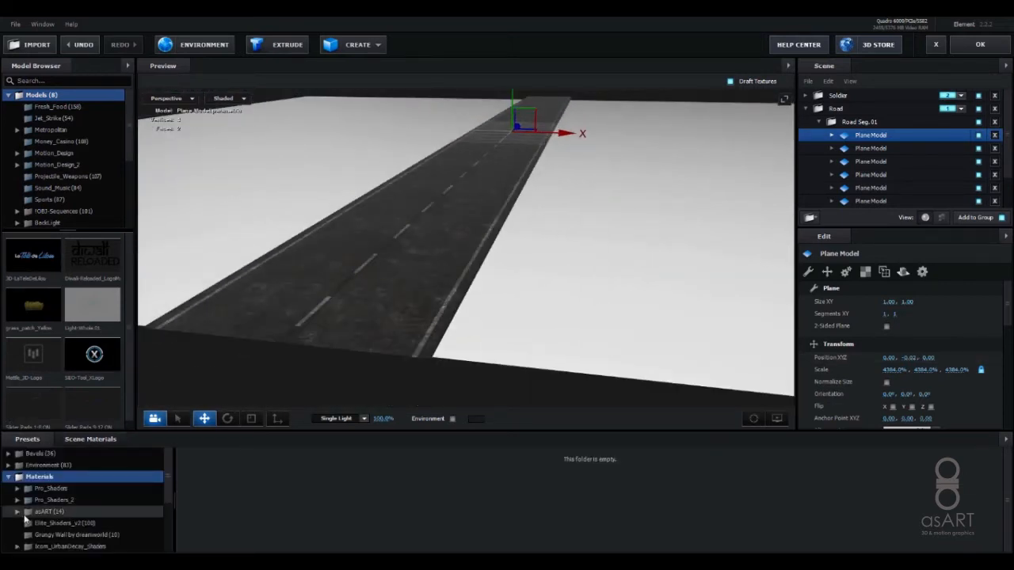
double_click(48, 500)
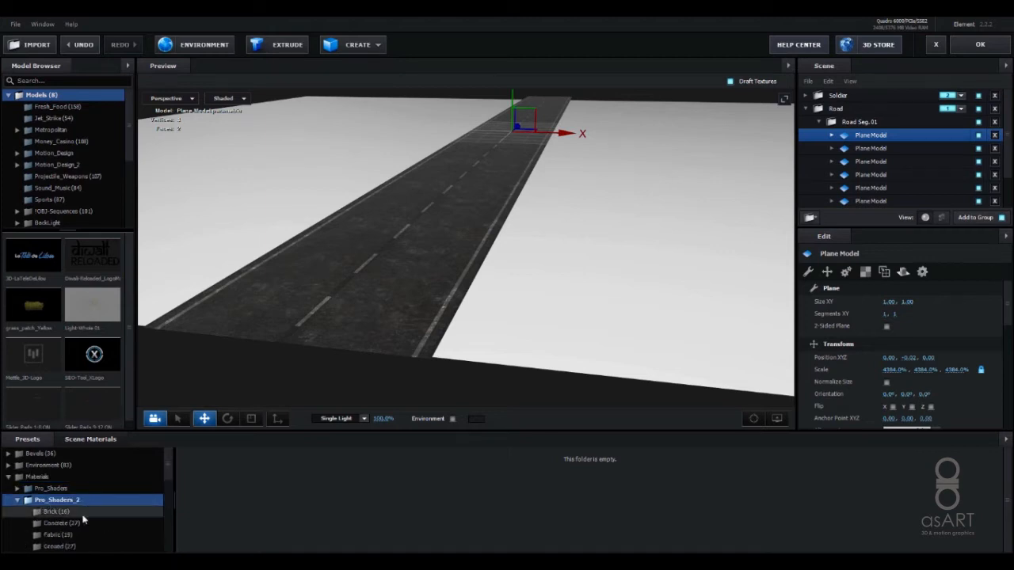
click(70, 546)
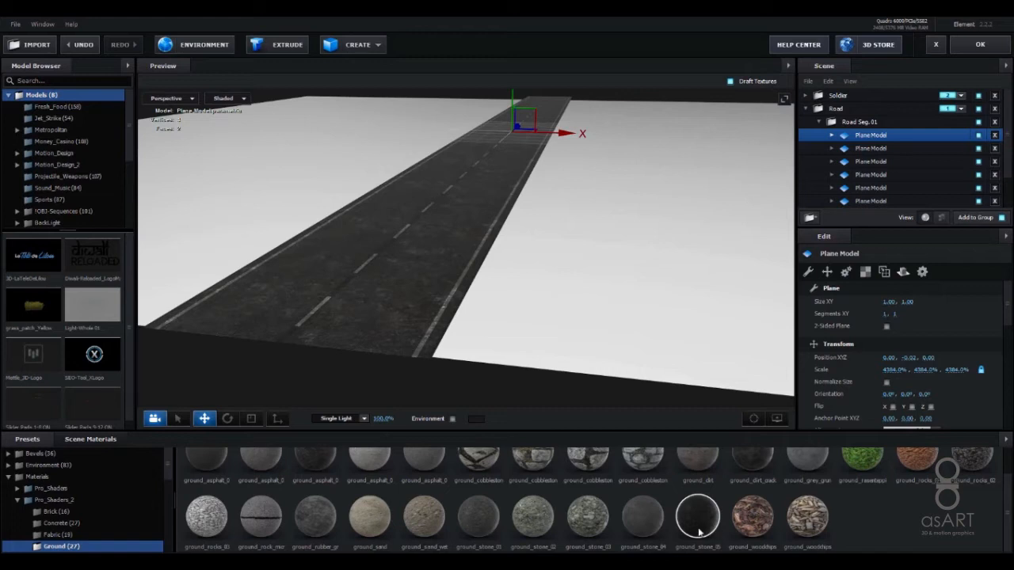
drag(699, 531, 667, 294)
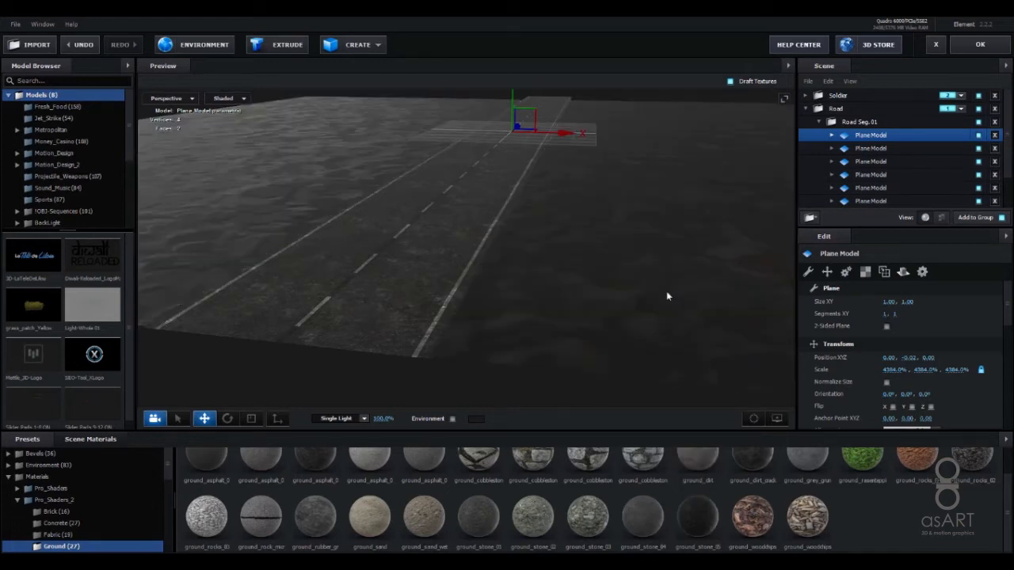
Step: Set the ground plane's UV Repeat to about 9.53 by 12.94 and accept the scene setup
click(865, 272)
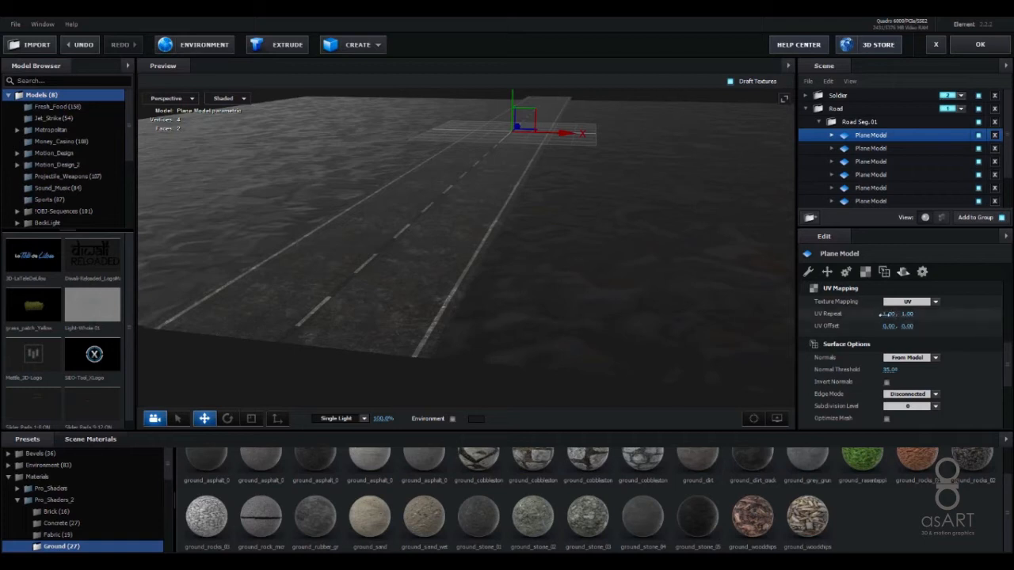
drag(889, 314, 1010, 314)
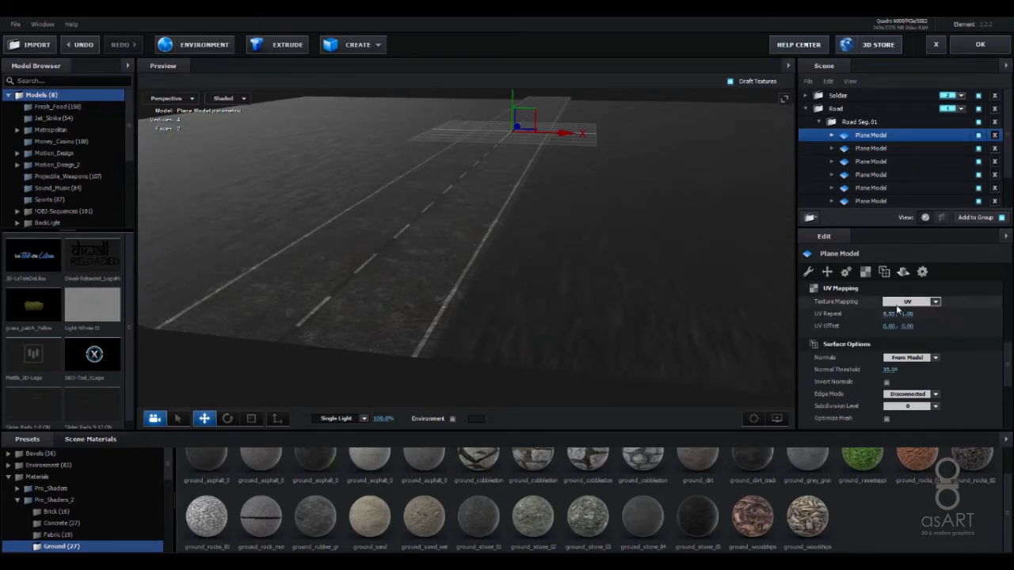
drag(901, 314, 1003, 314)
mouse_move(546, 315)
mouse_down()
mouse_move(537, 303)
mouse_move(531, 317)
mouse_move(516, 264)
mouse_move(476, 247)
mouse_move(516, 324)
mouse_move(532, 330)
mouse_up()
drag(587, 351, 553, 316)
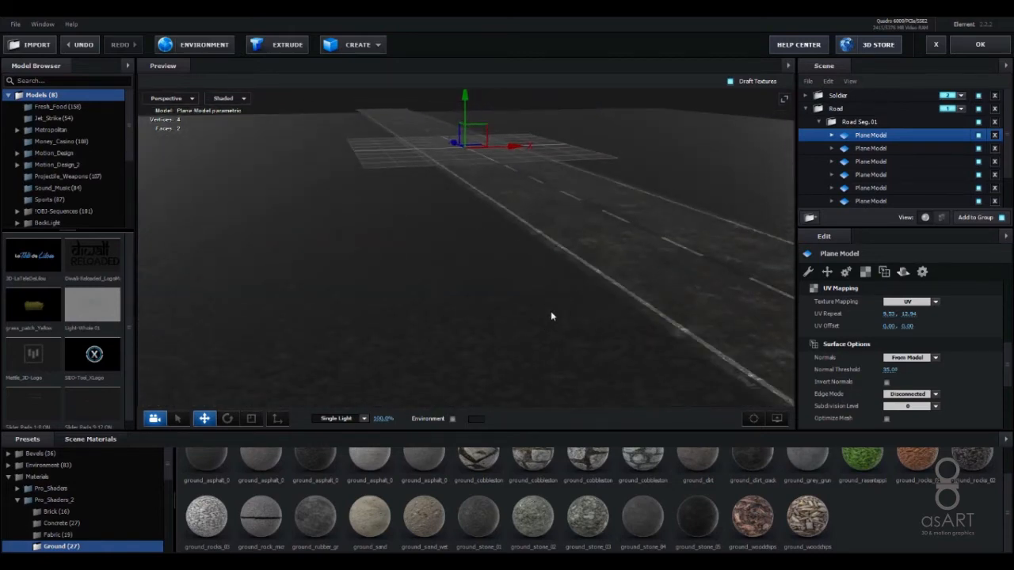
click(980, 44)
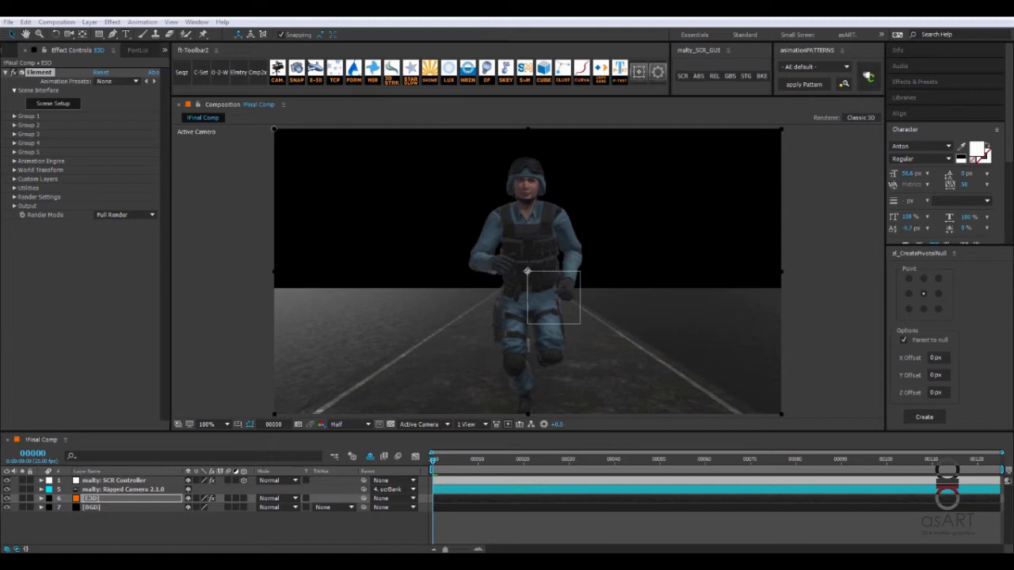
Step: Add Sky_Mirrored_16.jpg as the top layer of !Final Comp and apply the Mettle FreeForm Pro effect to it
drag(1013, 214, 102, 535)
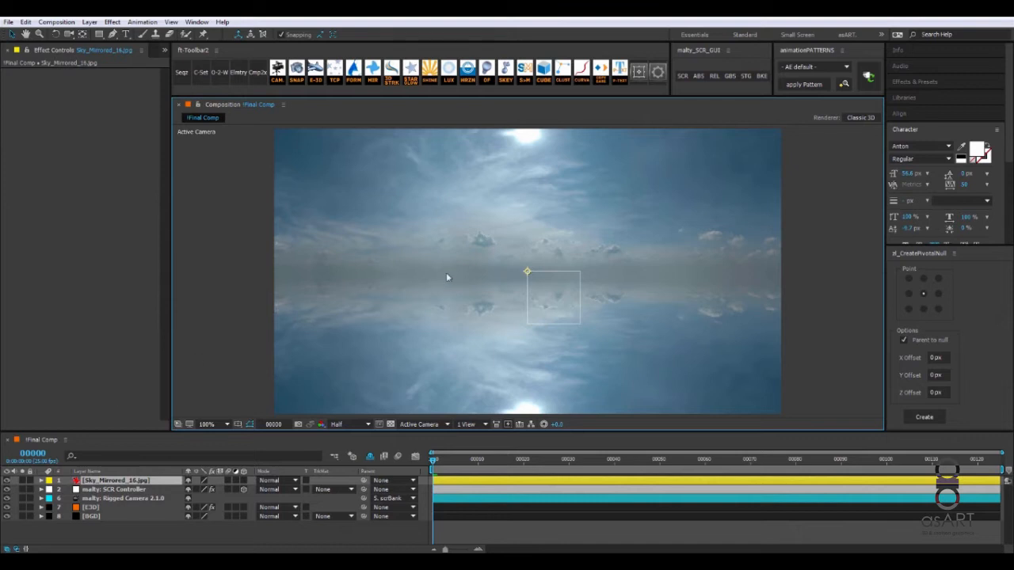
key(comma)
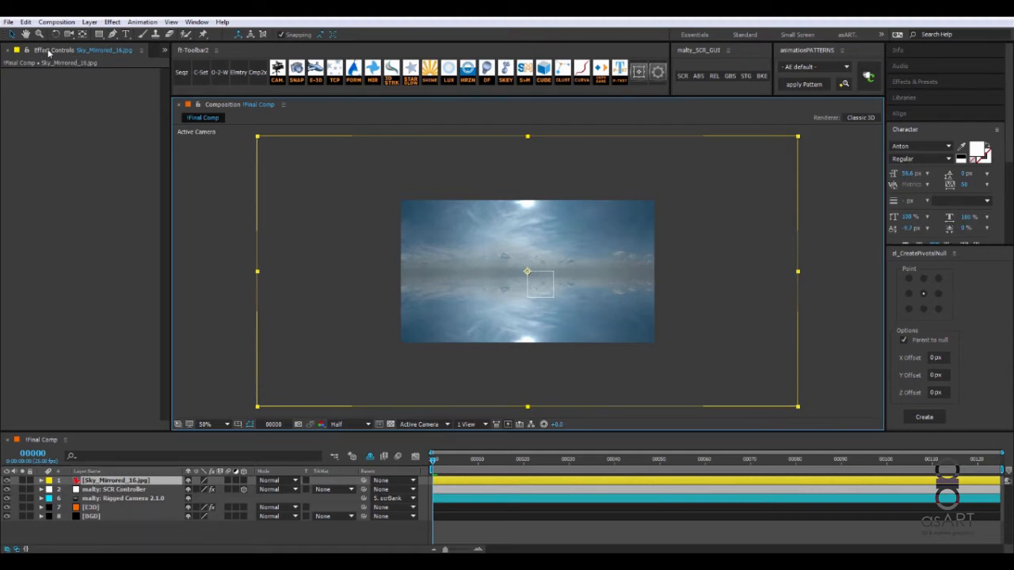
right_click(64, 116)
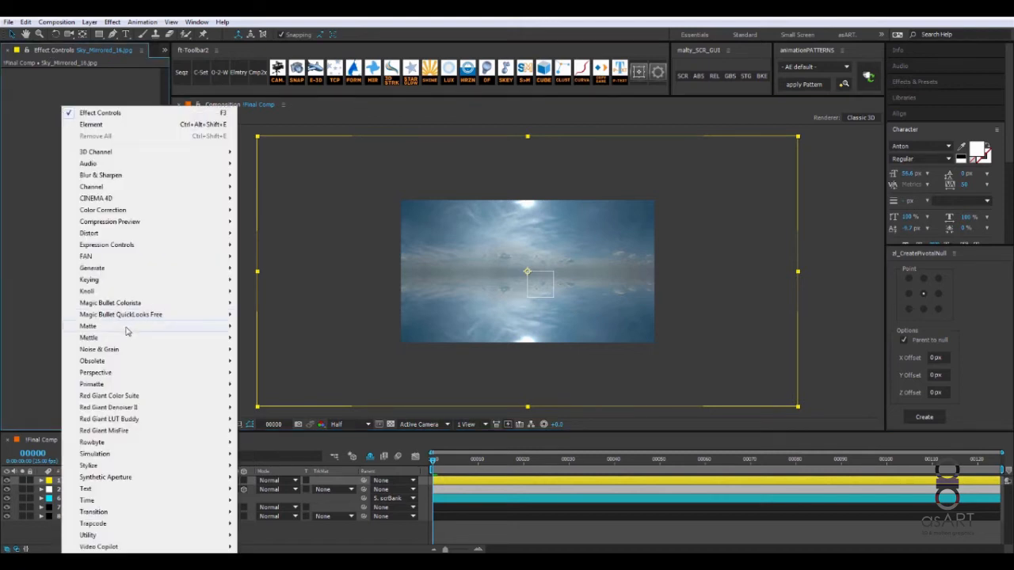
mouse_move(121, 343)
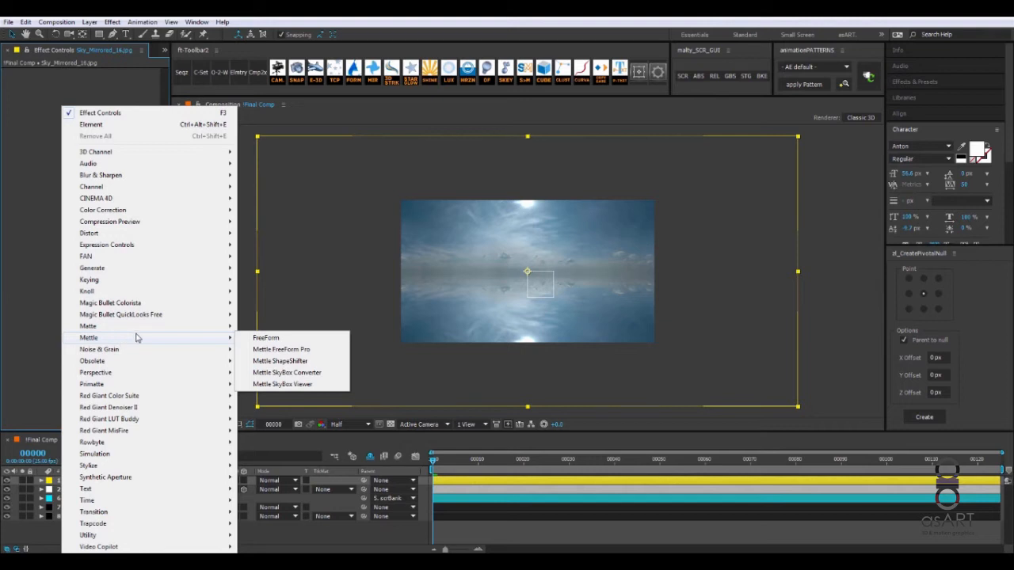
click(308, 351)
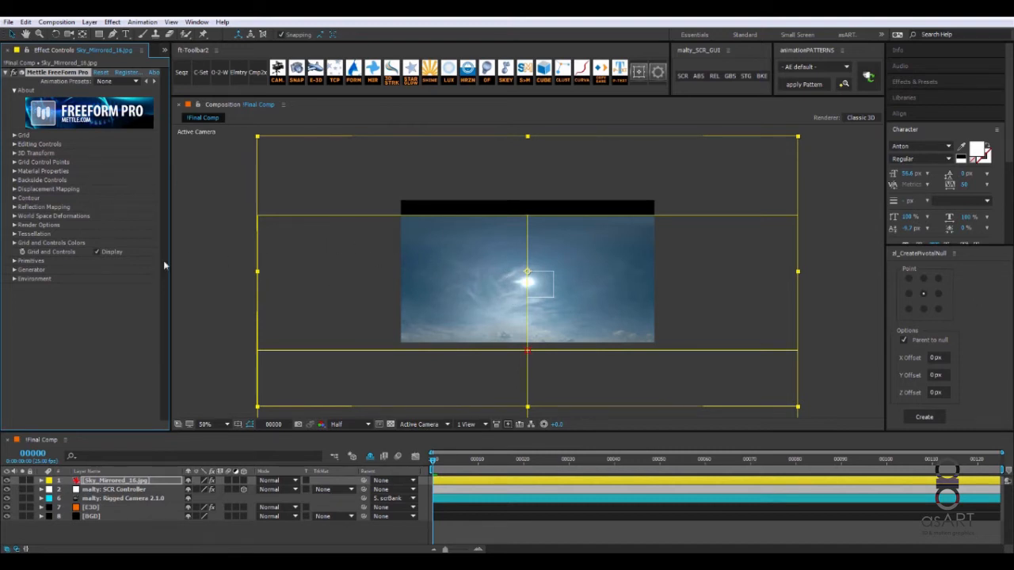
click(15, 270)
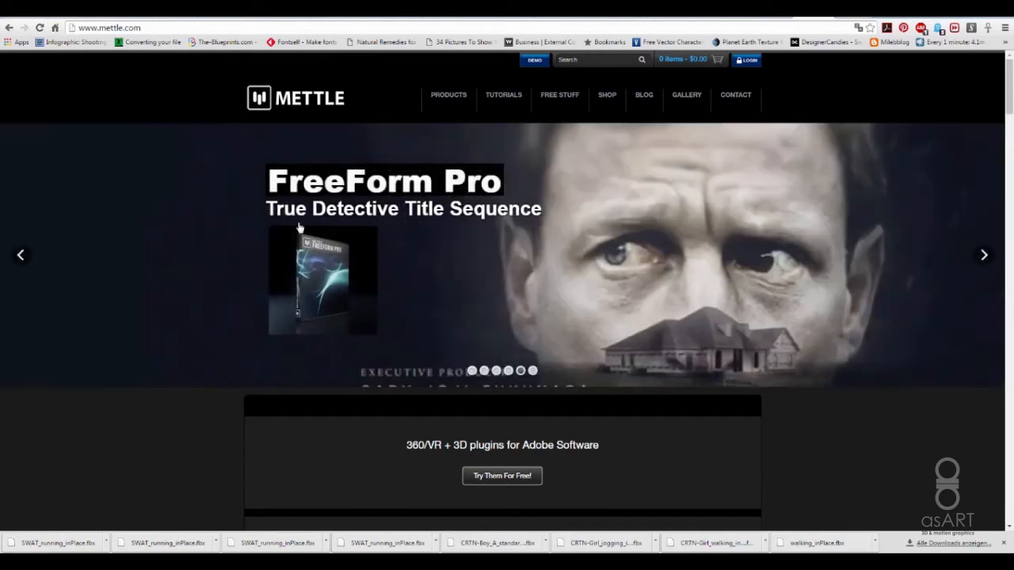
Step: Switch to the browser and look through the Mettle site's FreeForm page, After Effects plug-in list and SkyBox Studio page
mouse_move(456, 101)
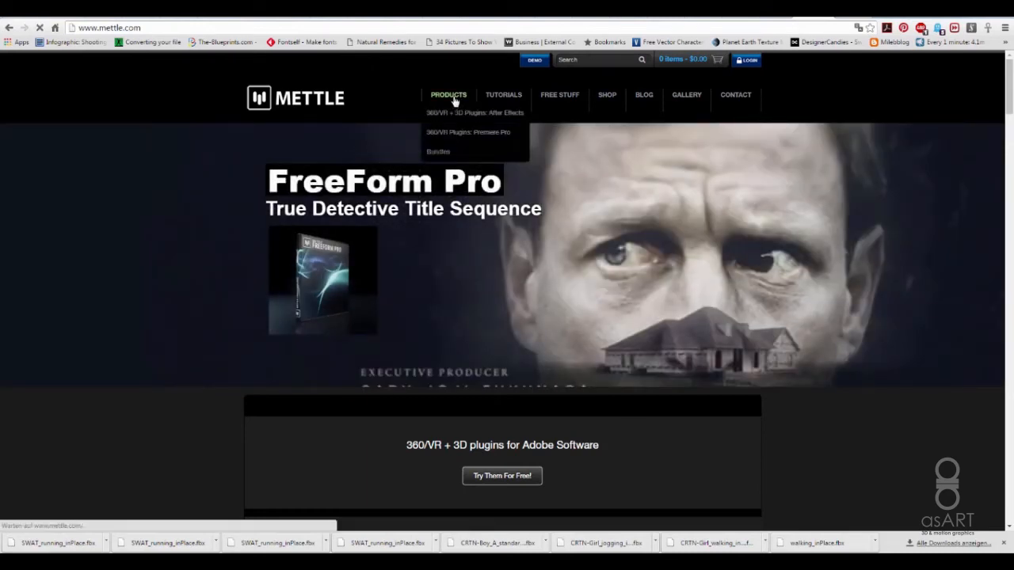
click(454, 101)
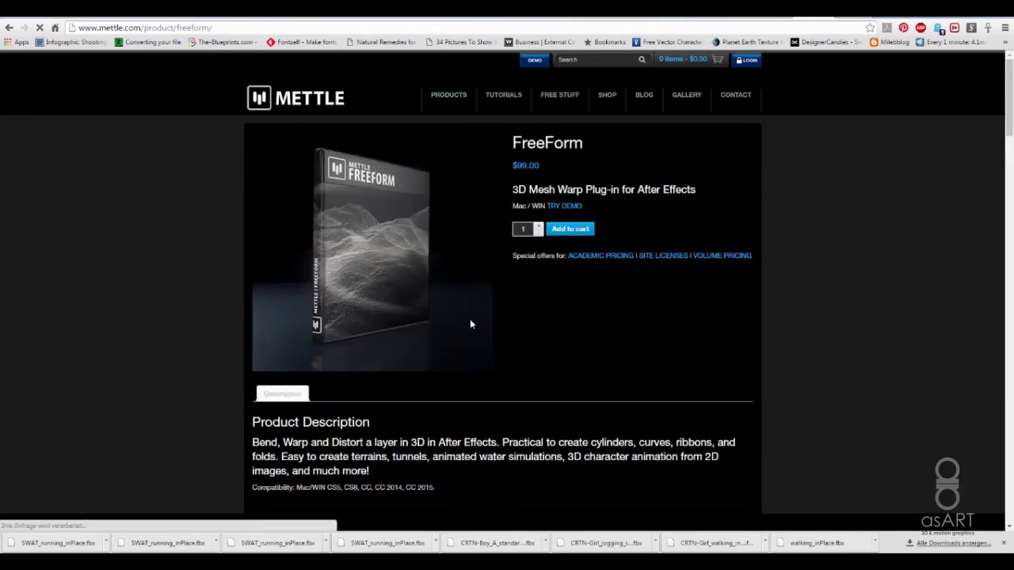
scroll(460, 309, down, 1)
scroll(458, 307, down, 6)
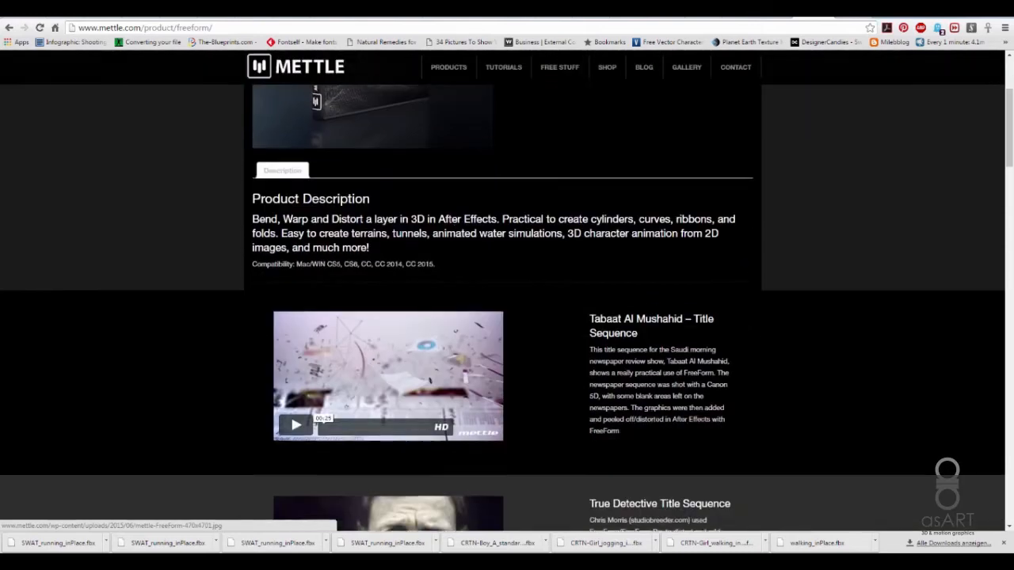
scroll(456, 295, up, 7)
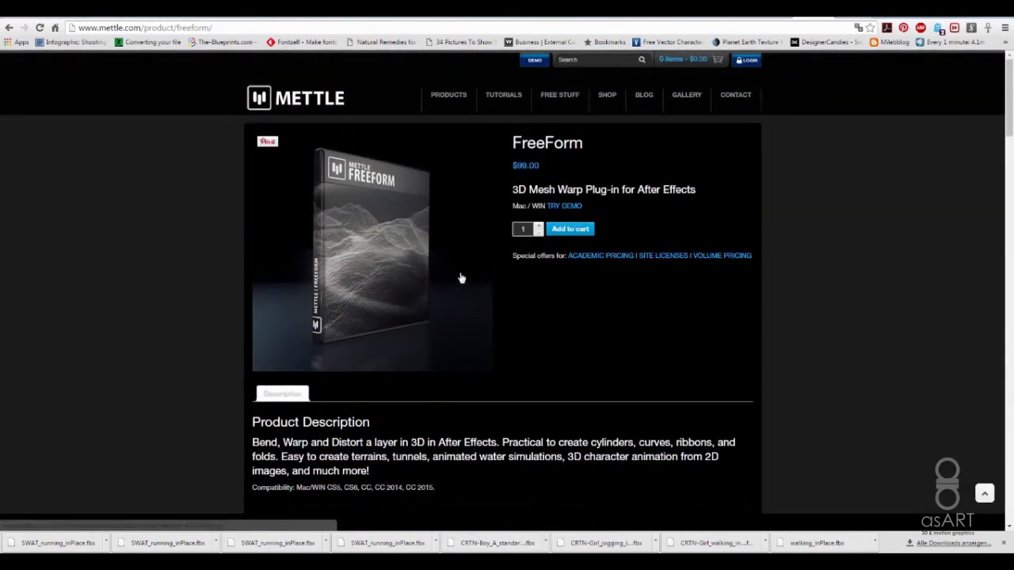
mouse_move(442, 102)
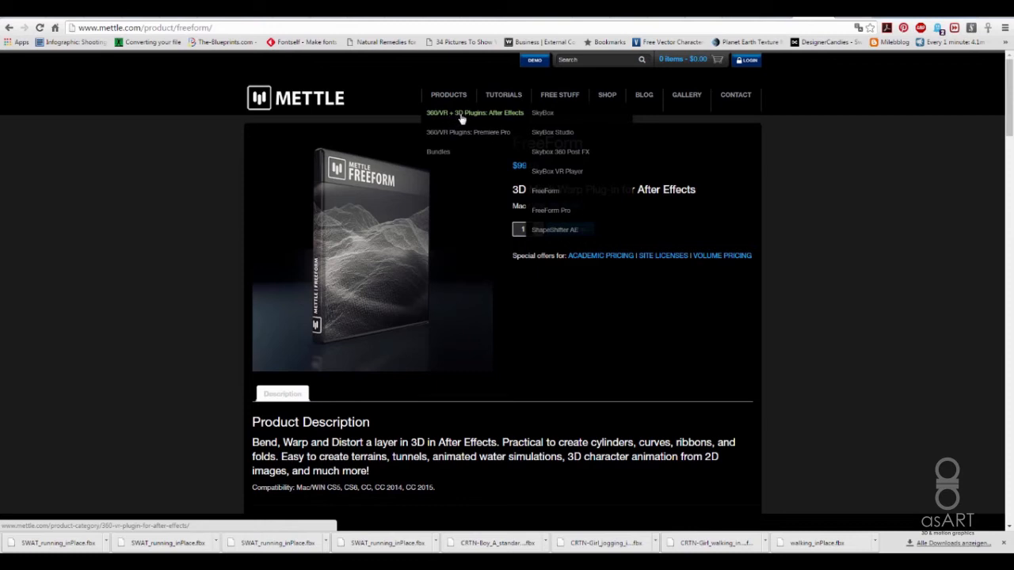
click(461, 117)
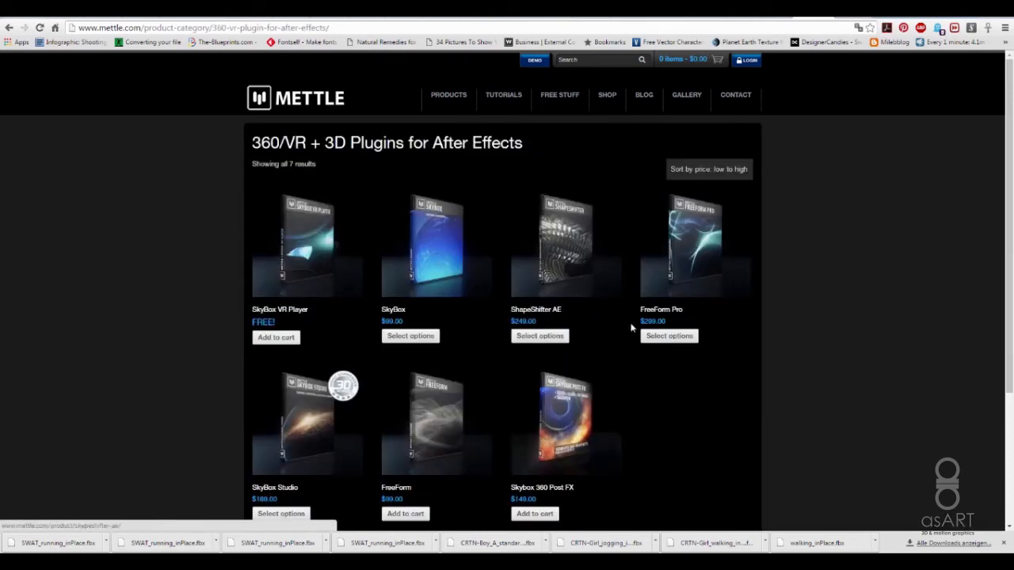
click(324, 402)
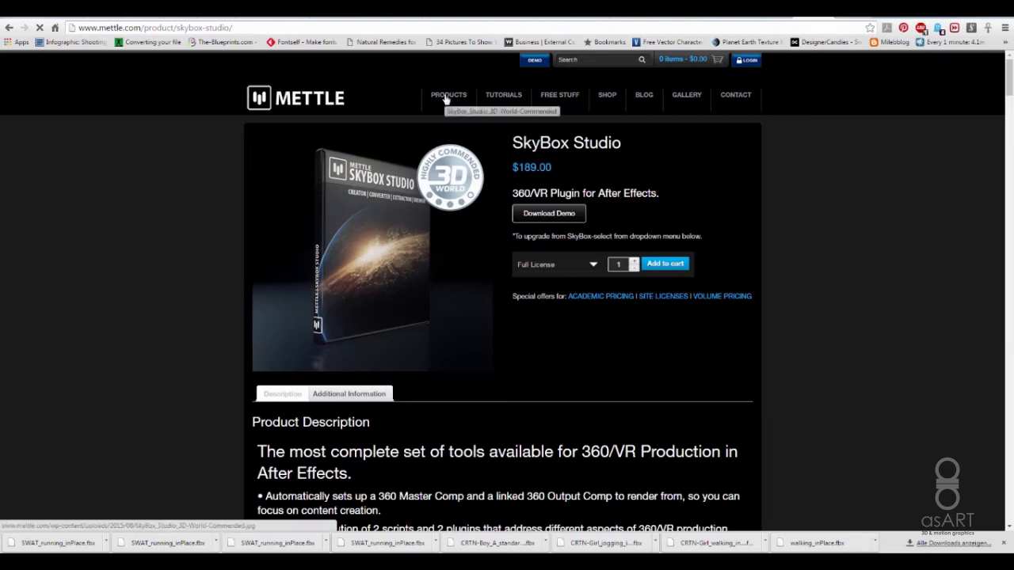
mouse_move(446, 98)
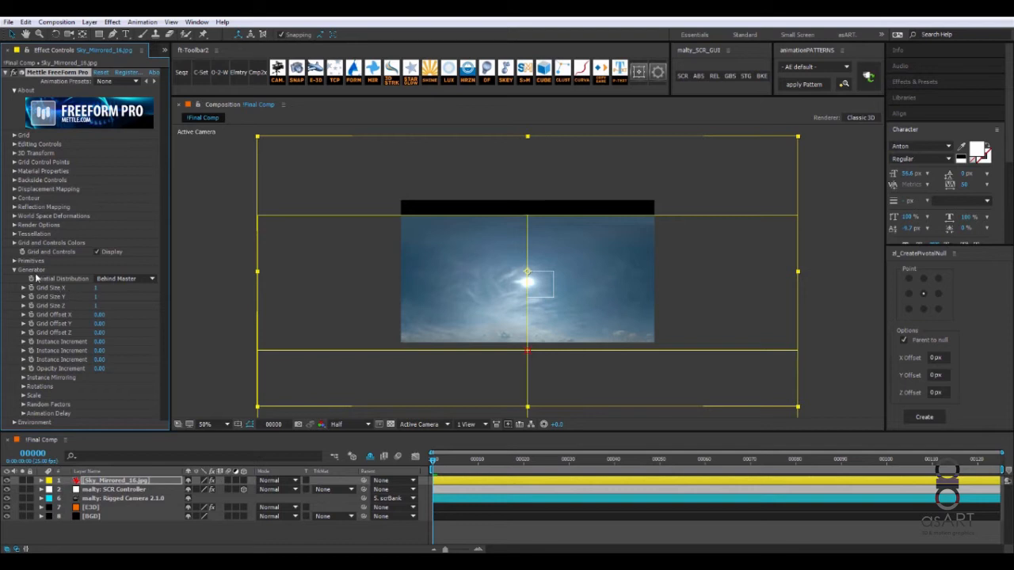
Step: Set the FreeForm Pro generator's Grid Size X to 0 to remove the sky layer's flat mesh from view
right_click(84, 291)
click(90, 288)
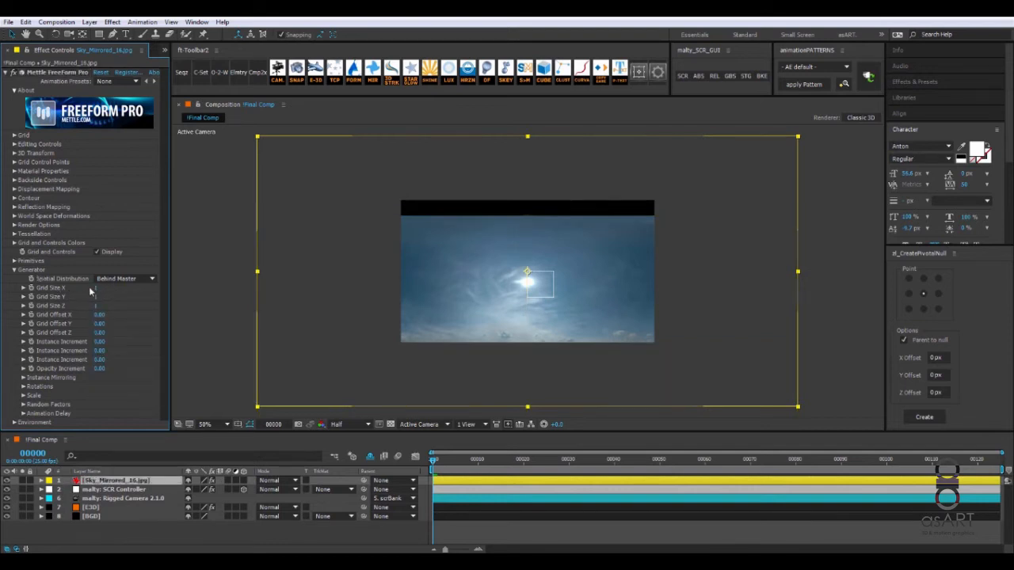
drag(97, 291, 86, 289)
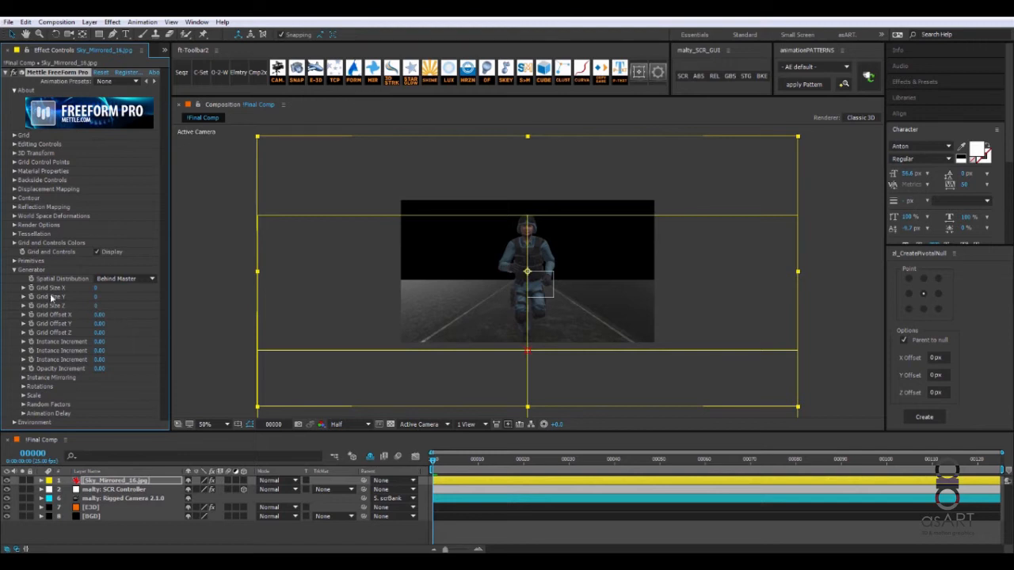
click(15, 271)
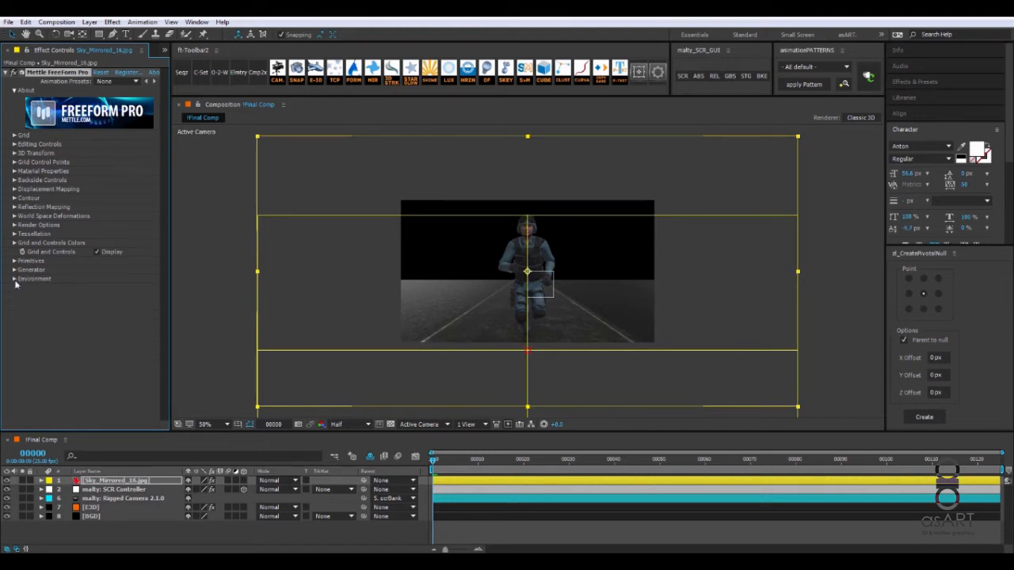
Step: Enable Show Sky in BG for the FreeForm Pro SkyDome and switch its Sky Settings to Use Custom Settings
click(14, 279)
click(24, 305)
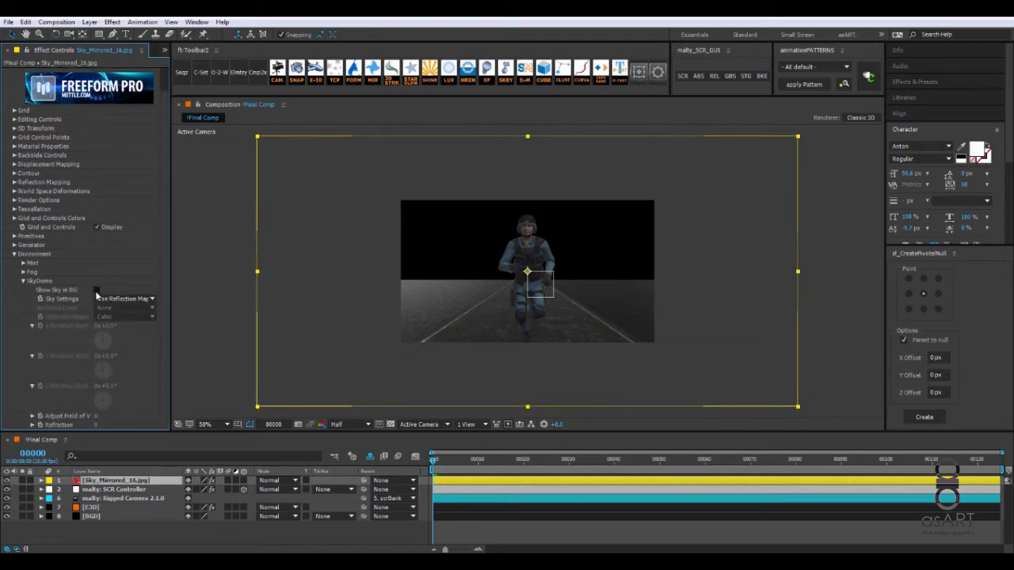
click(96, 290)
click(123, 301)
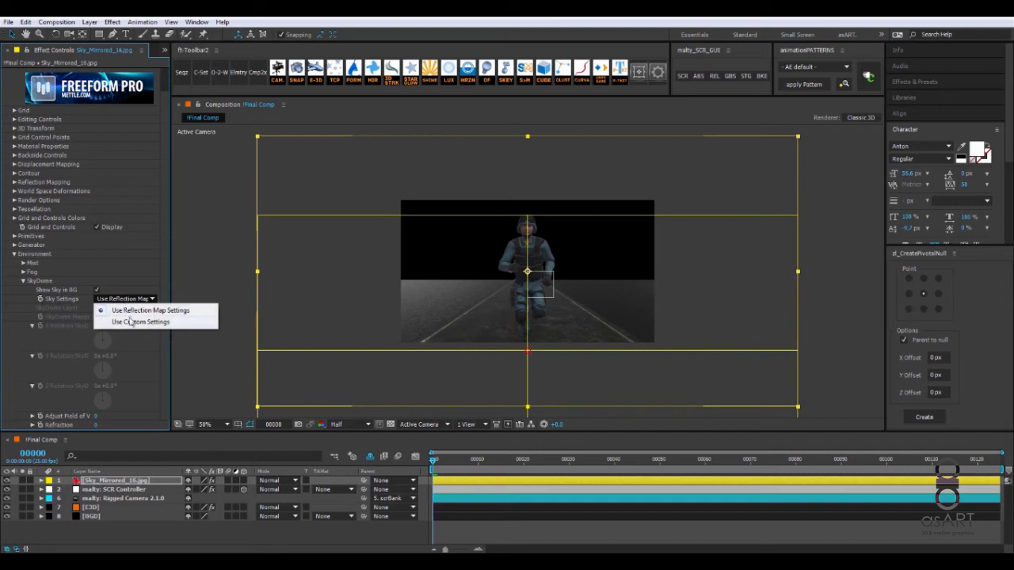
click(131, 322)
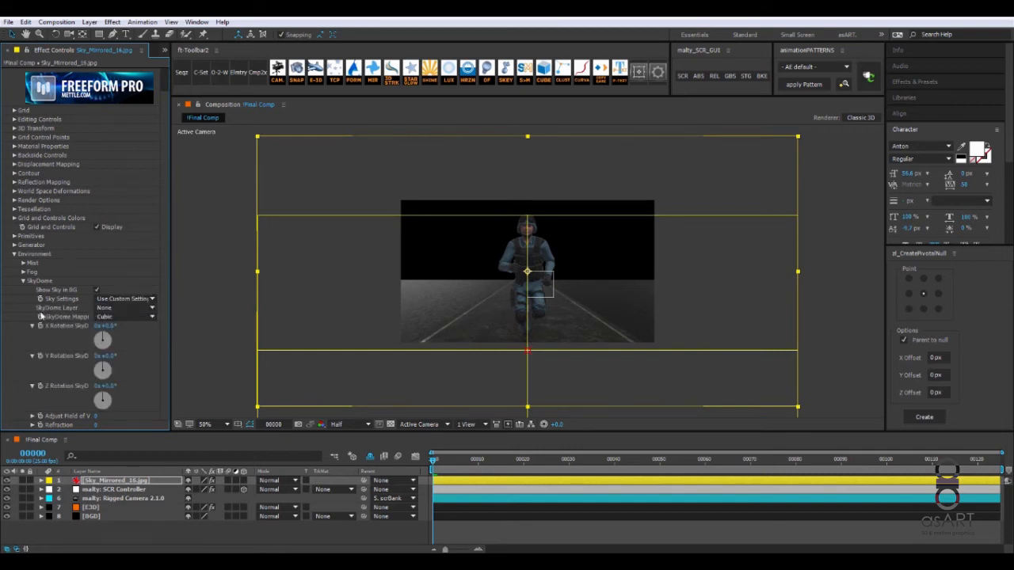
Step: Assign Sky_Mirrored_16.jpg as the SkyDome Layer with Equirectangular mapping, and move the sky layer between E3D and BGD
click(111, 307)
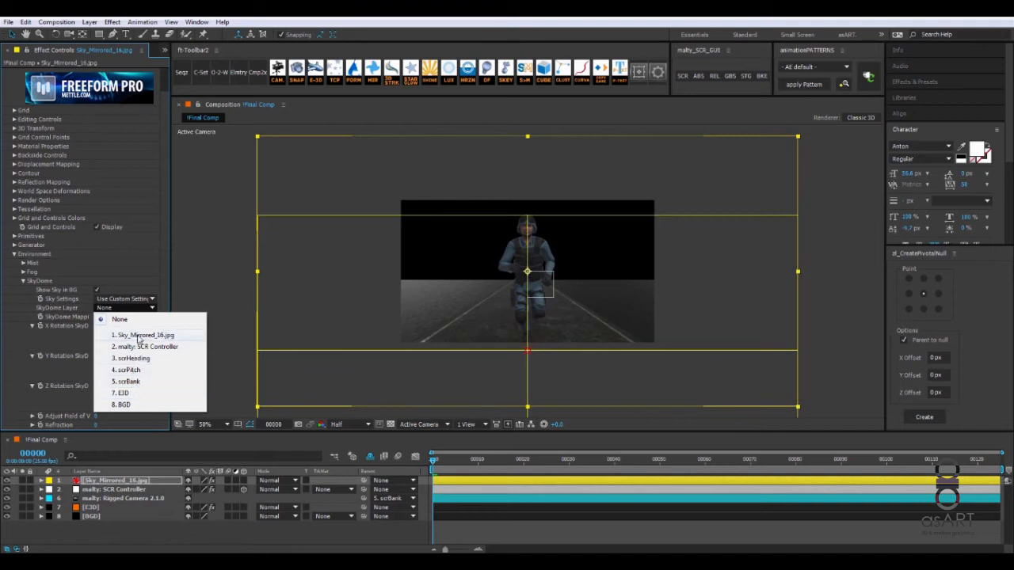
click(136, 335)
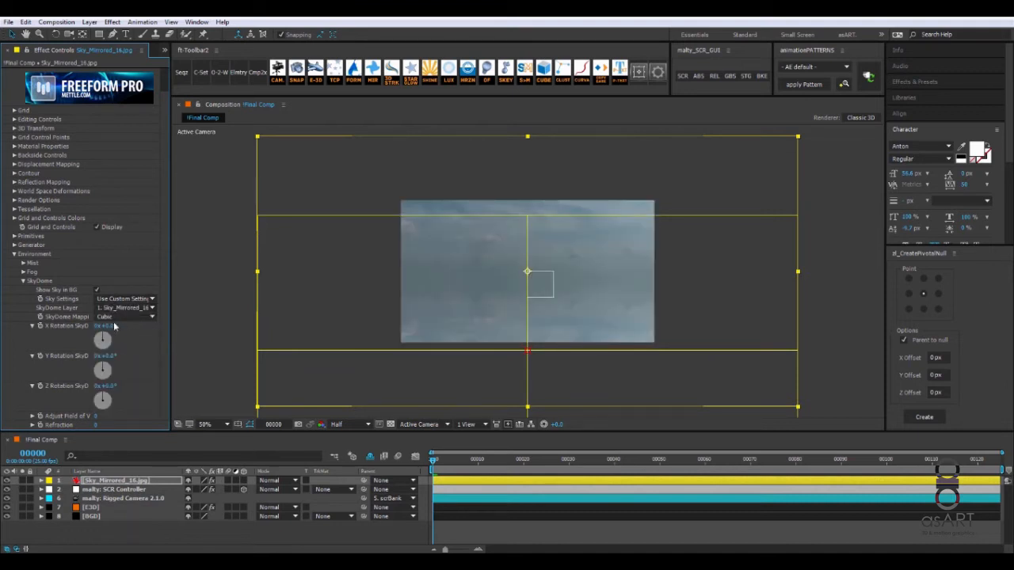
click(117, 318)
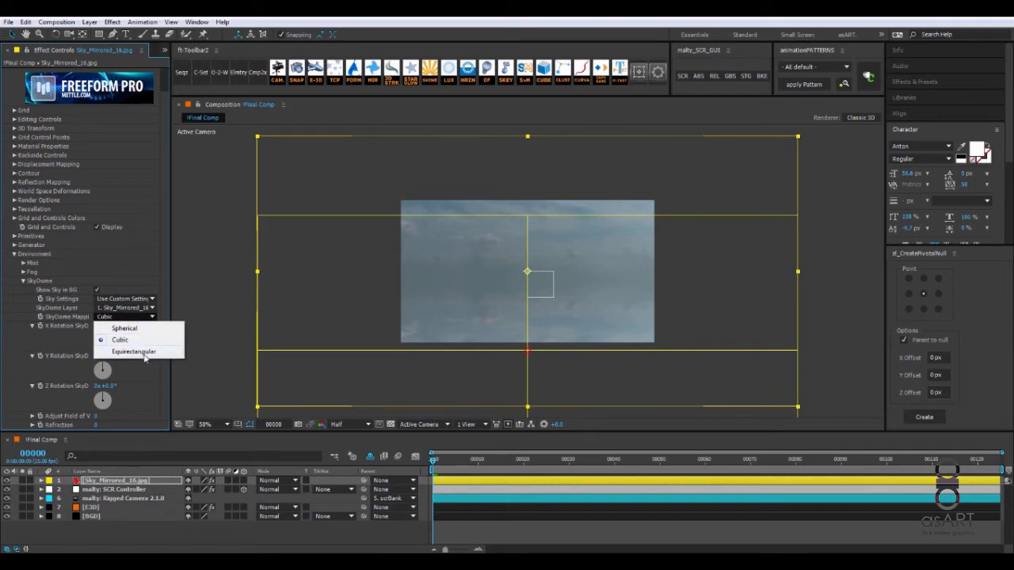
click(135, 352)
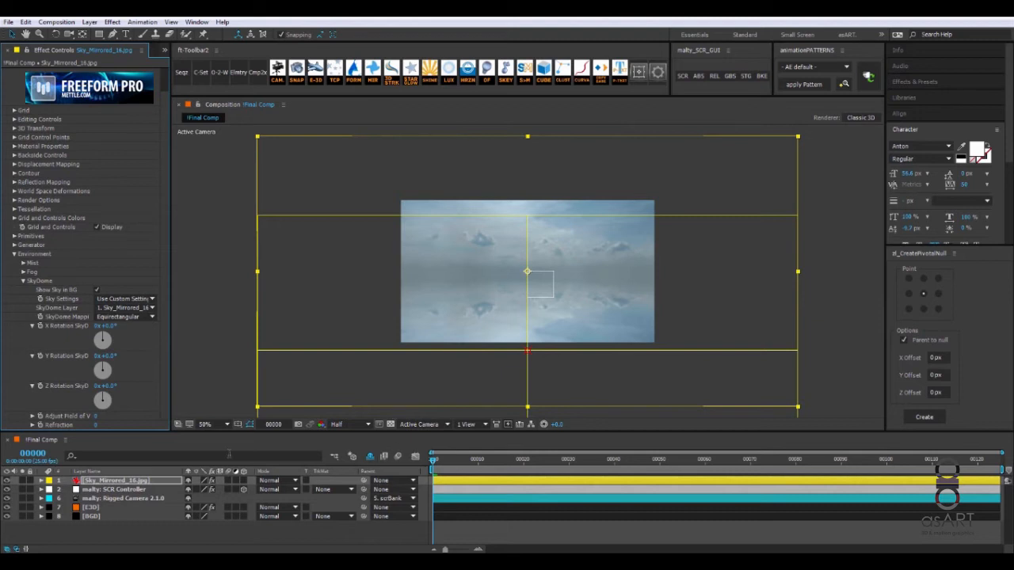
click(152, 481)
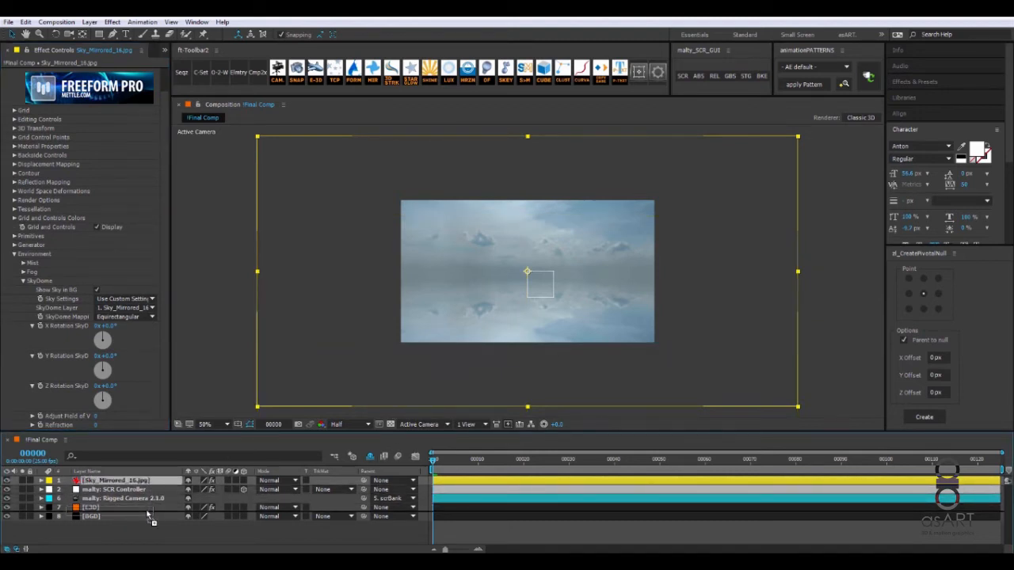
drag(147, 515, 147, 515)
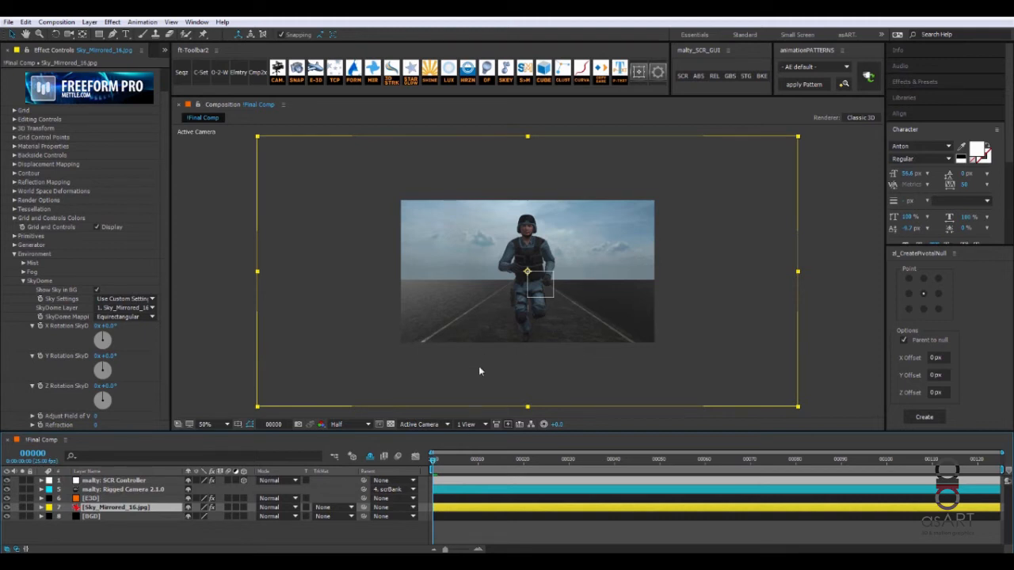
Step: Test the sky dome by changing the camera rig's Heading and Pitch, and return both to 0
click(133, 481)
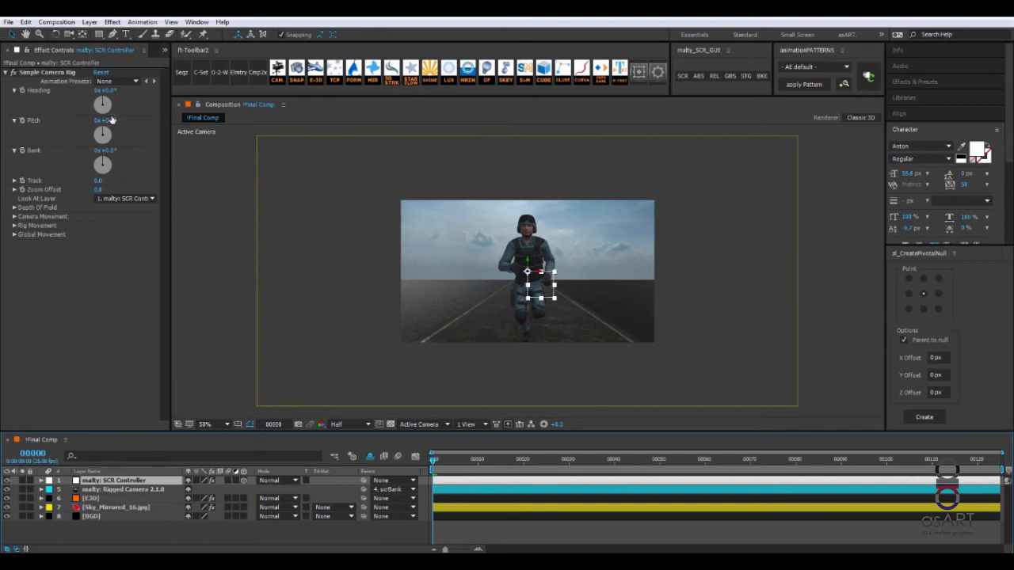
drag(105, 90, 111, 119)
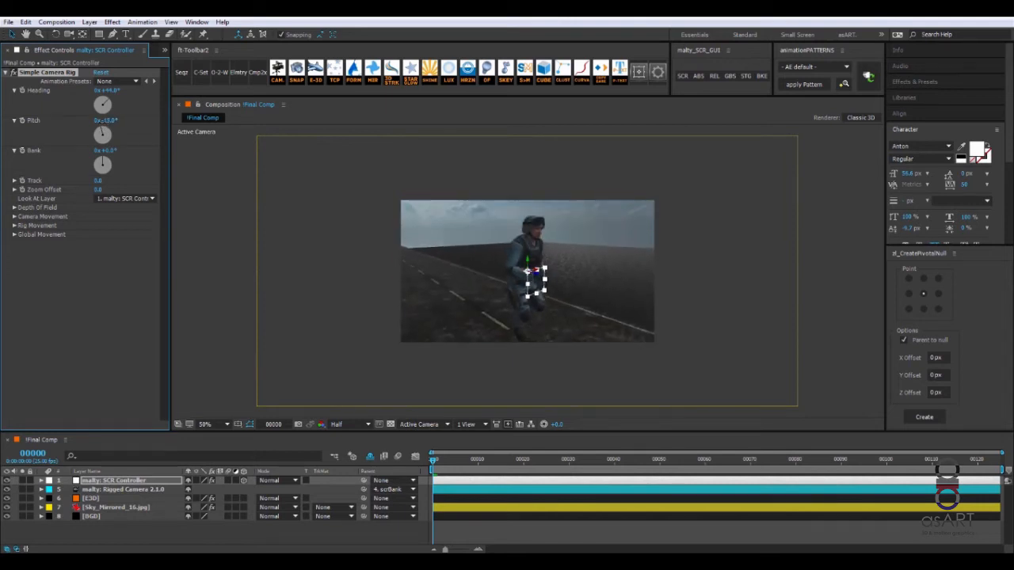
click(106, 121)
text(0)
click(63, 91)
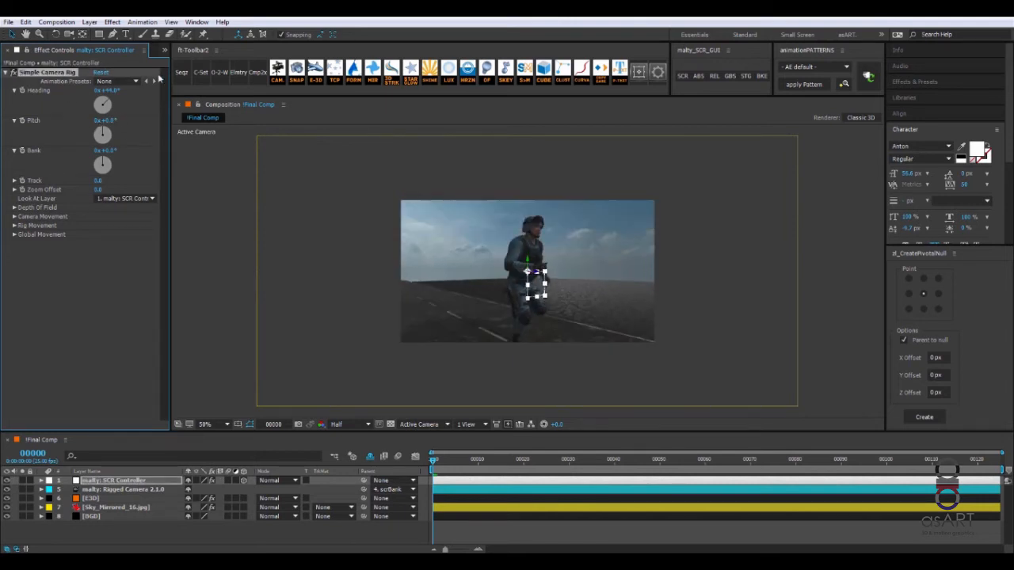
click(108, 91)
text(0)
key(Return)
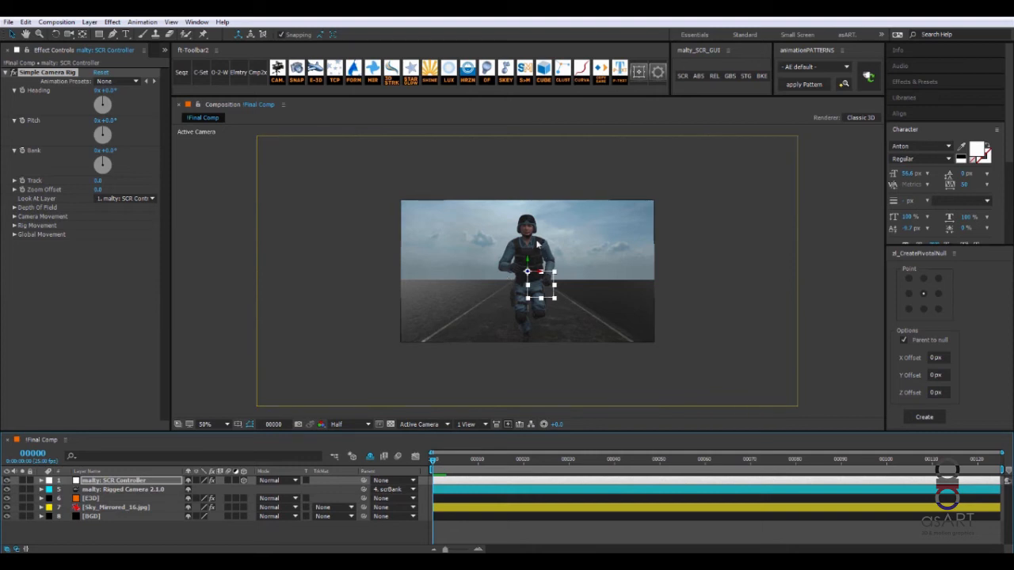
Step: Create a group null for Element's Group 2 on the E3D layer and rename it Soldier NULL
click(90, 499)
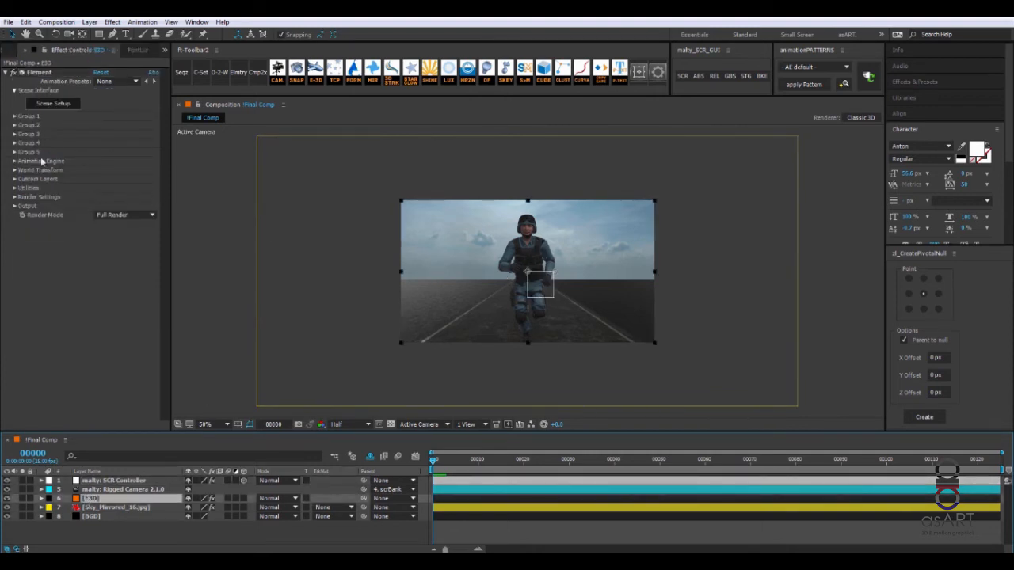
click(13, 126)
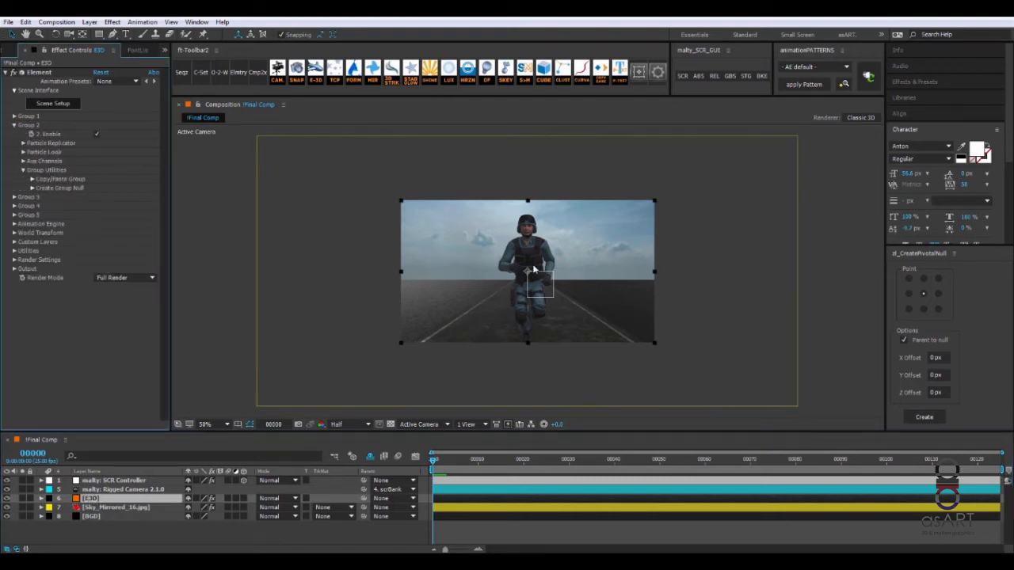
click(33, 189)
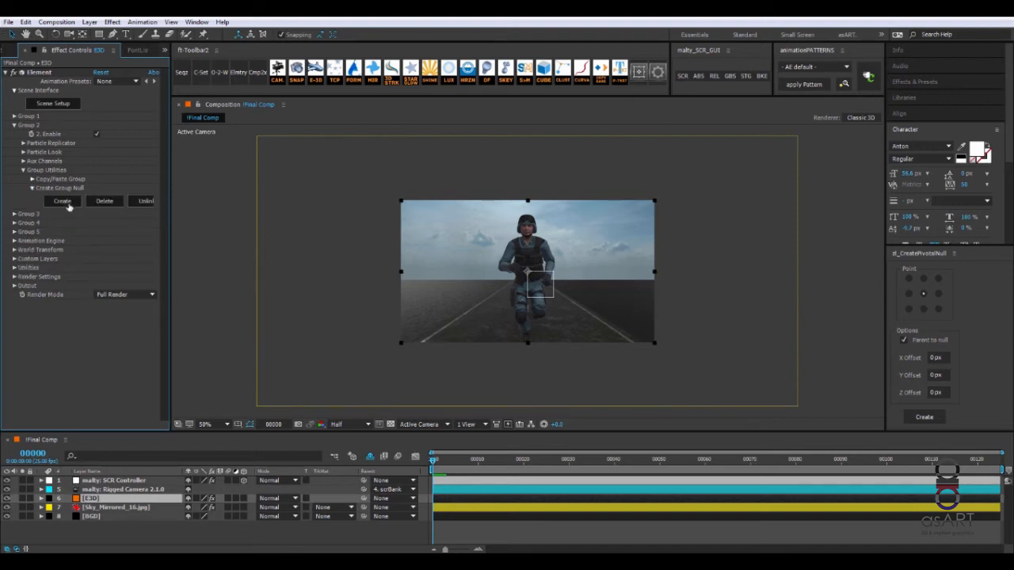
click(66, 202)
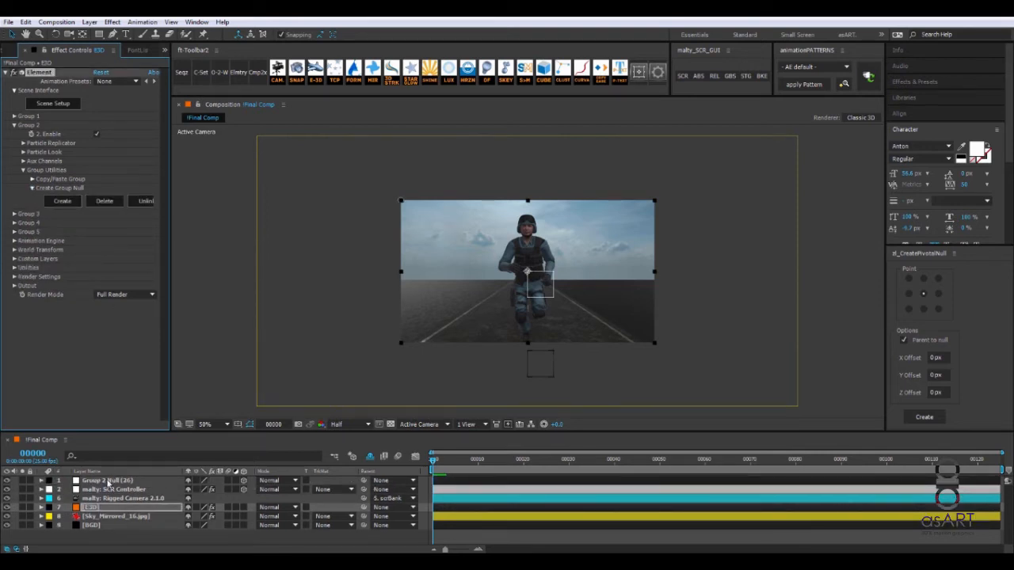
click(108, 482)
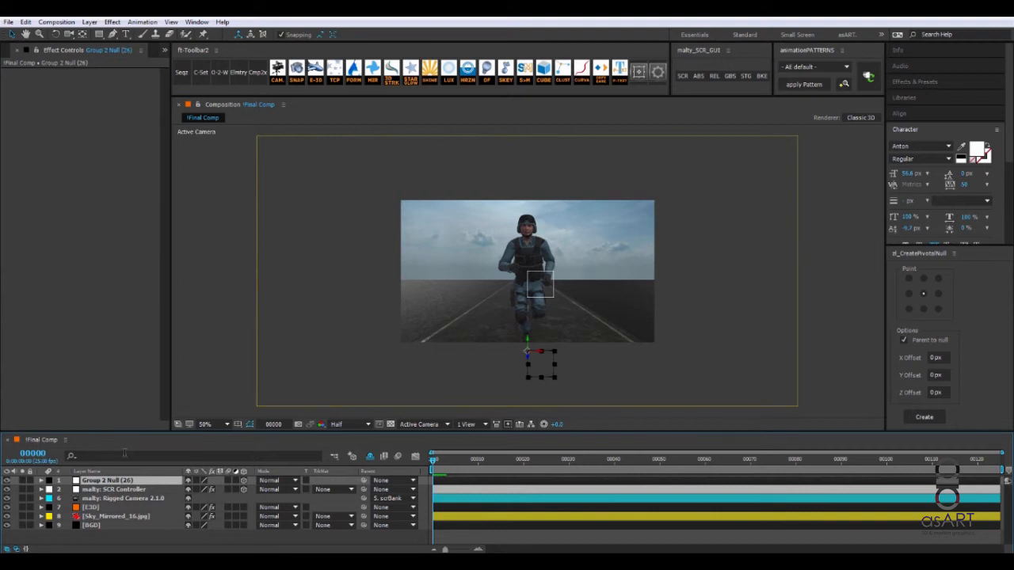
key(Return)
text(Soldier NULL)
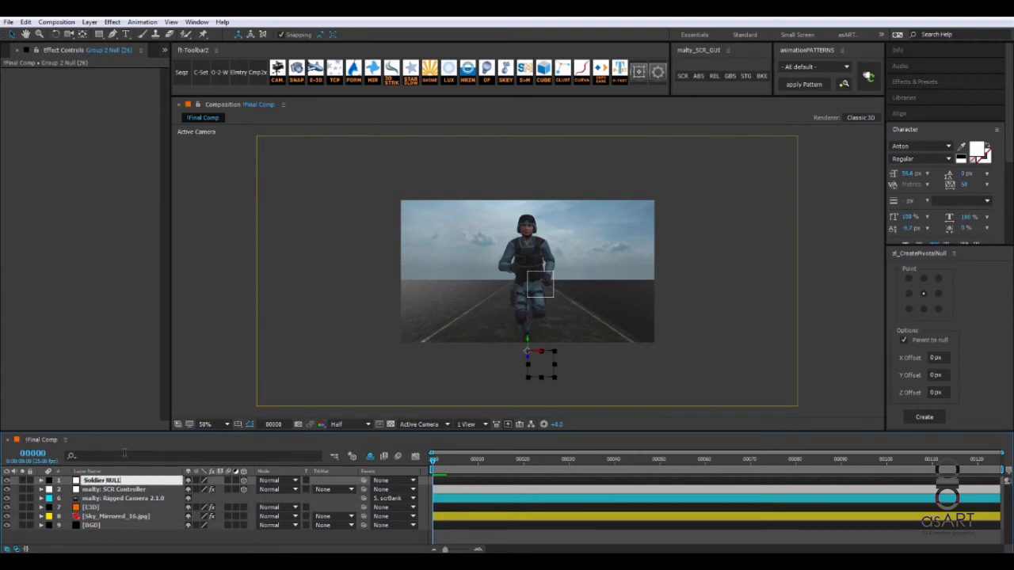
key(Return)
Step: Label the Soldier NULL and E3D layers orange and place the null directly above E3D
click(48, 480)
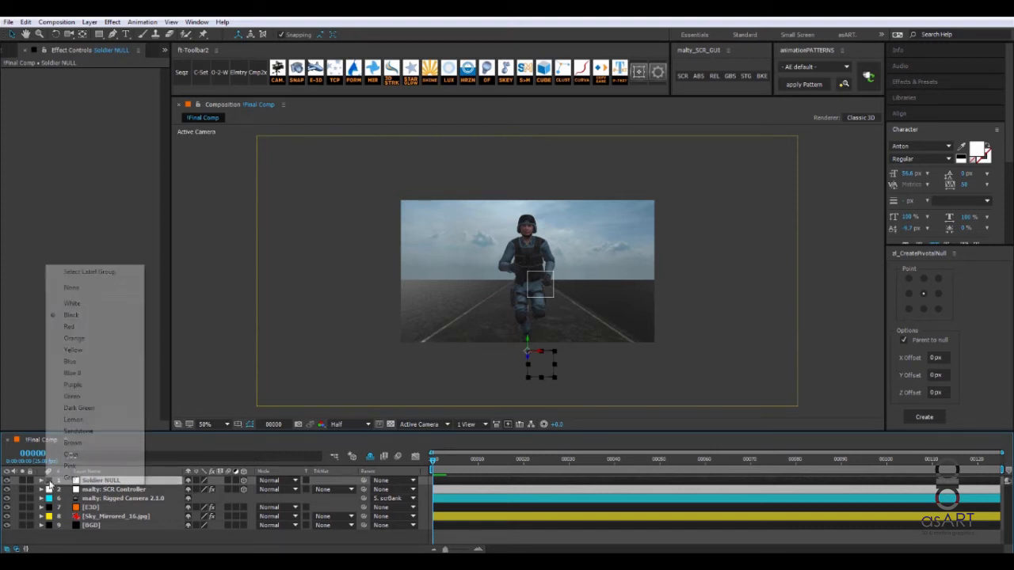
click(85, 341)
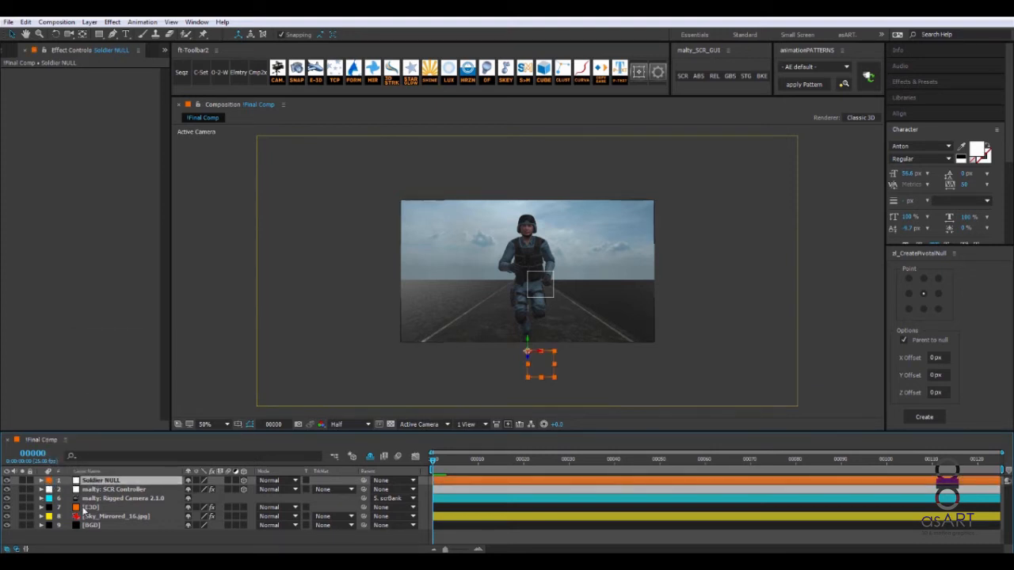
click(91, 507)
click(48, 507)
click(74, 365)
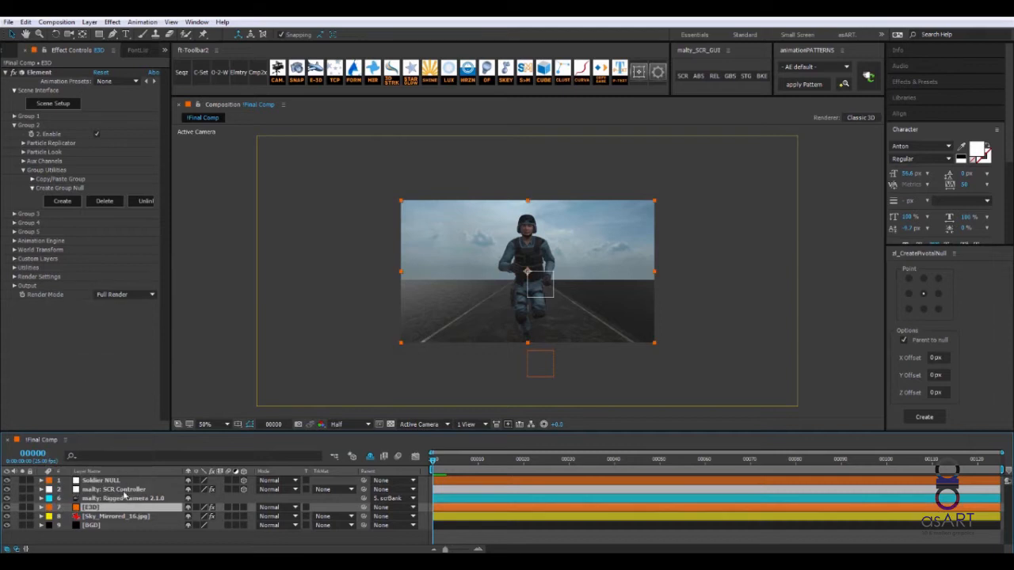
mouse_move(113, 481)
mouse_down()
mouse_move(111, 499)
mouse_move(107, 491)
mouse_up()
Step: Label the SCR Controller and Rigged Camera layers cyan and the Sky_Mirrored_16.jpg layer blue
click(107, 490)
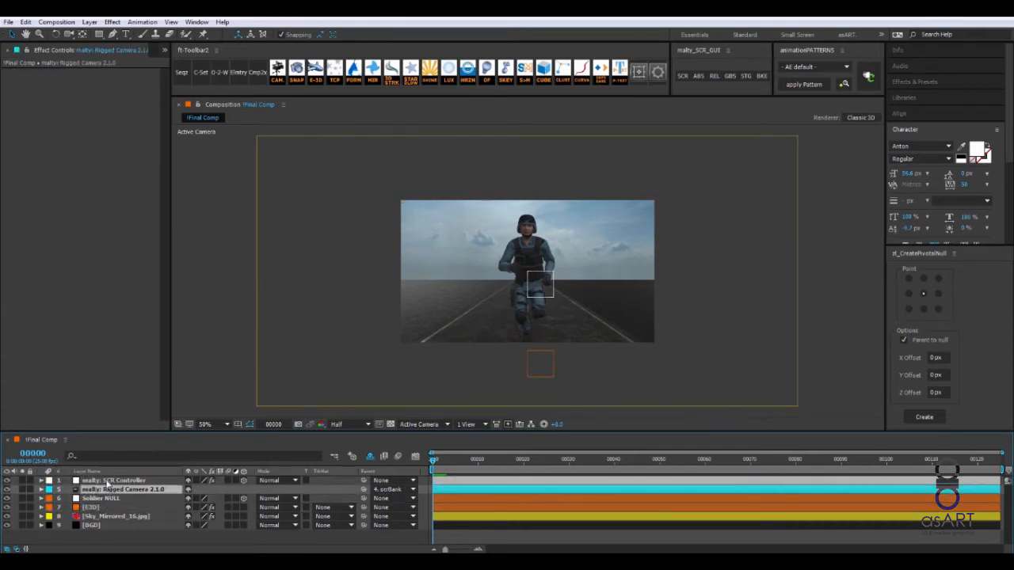
click(50, 491)
click(87, 463)
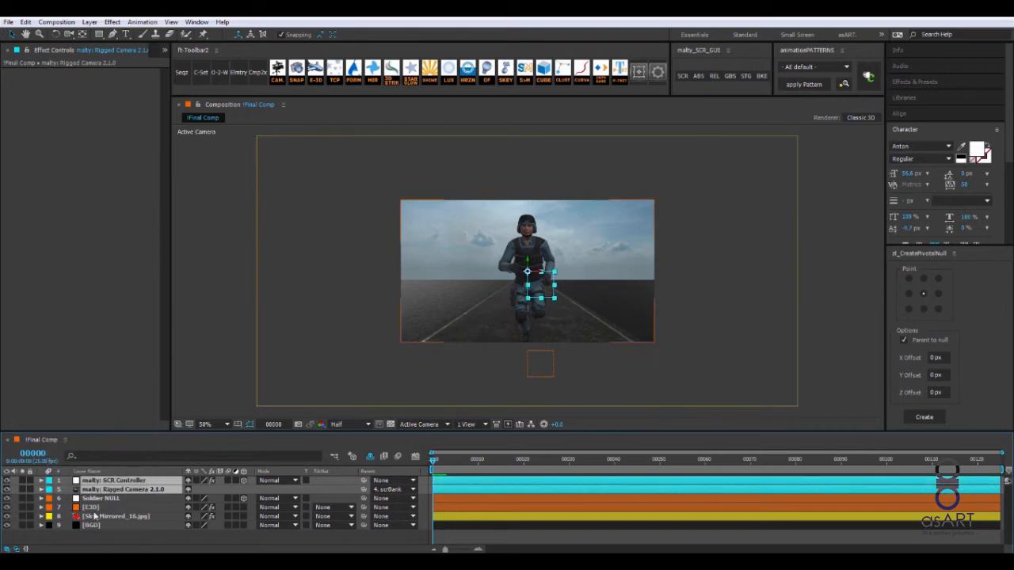
click(93, 516)
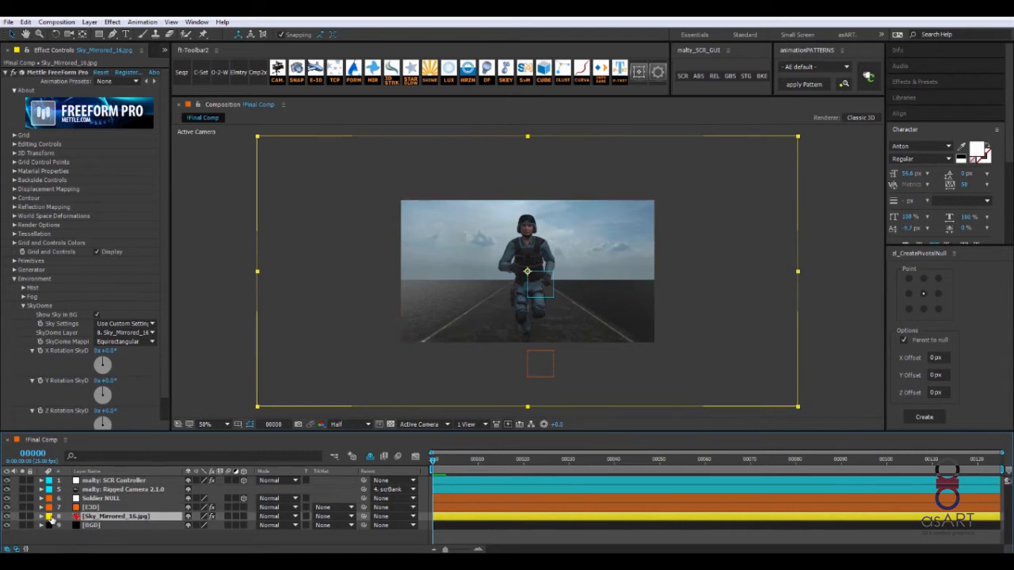
click(49, 518)
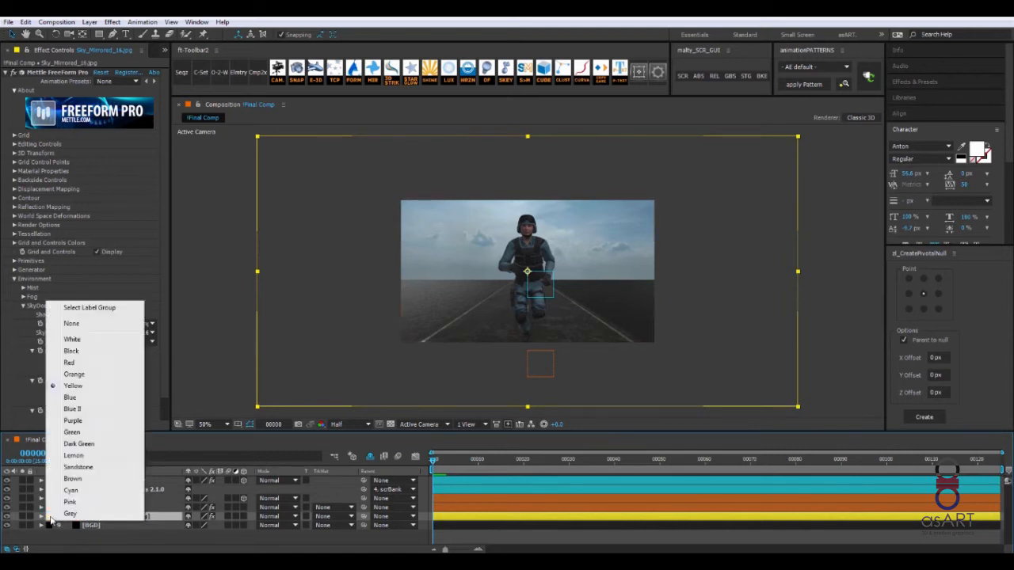
click(79, 400)
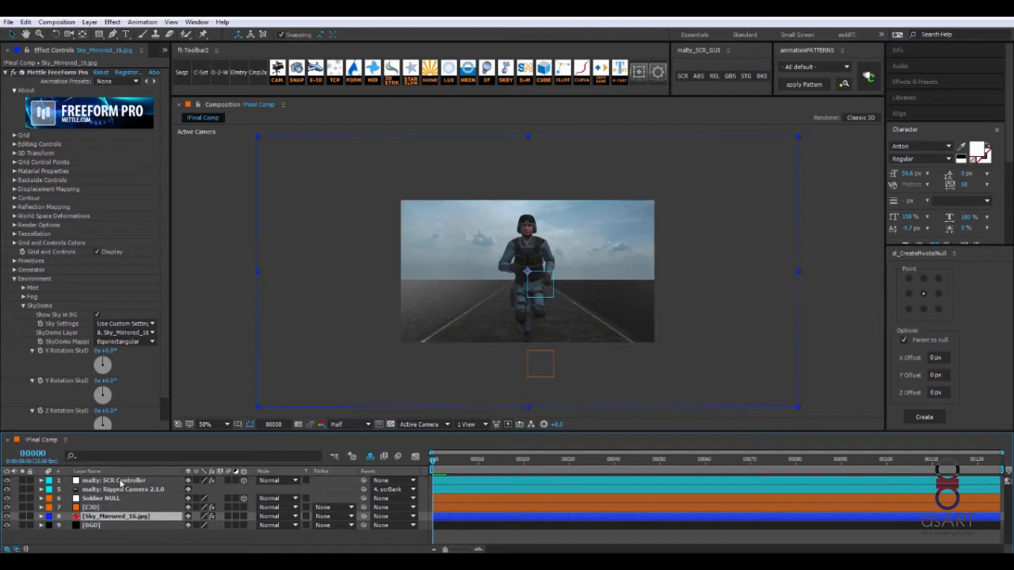
Step: Reveal Soldier NULL's Position and separate its dimensions into X, Y and Z
click(118, 481)
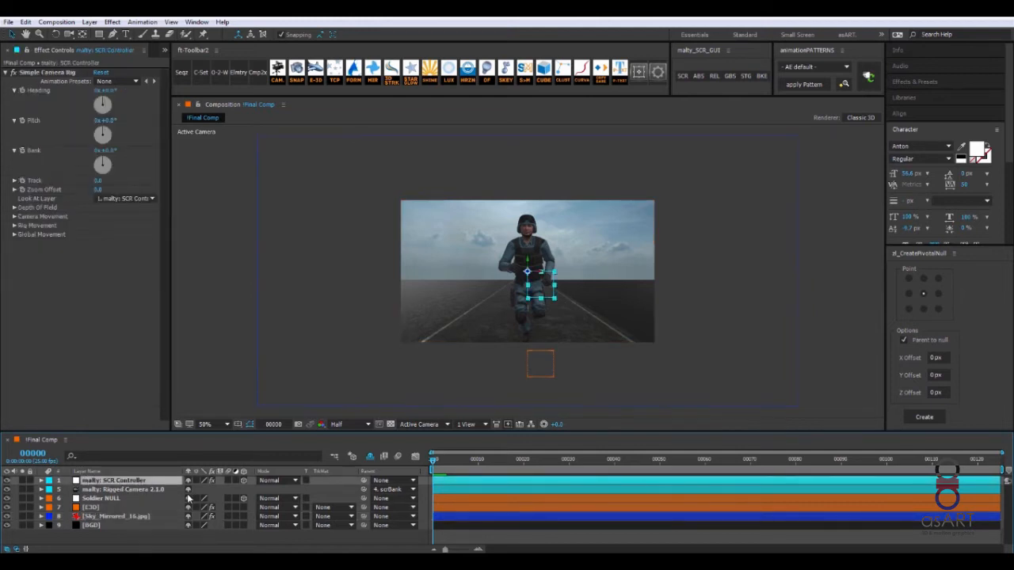
click(109, 499)
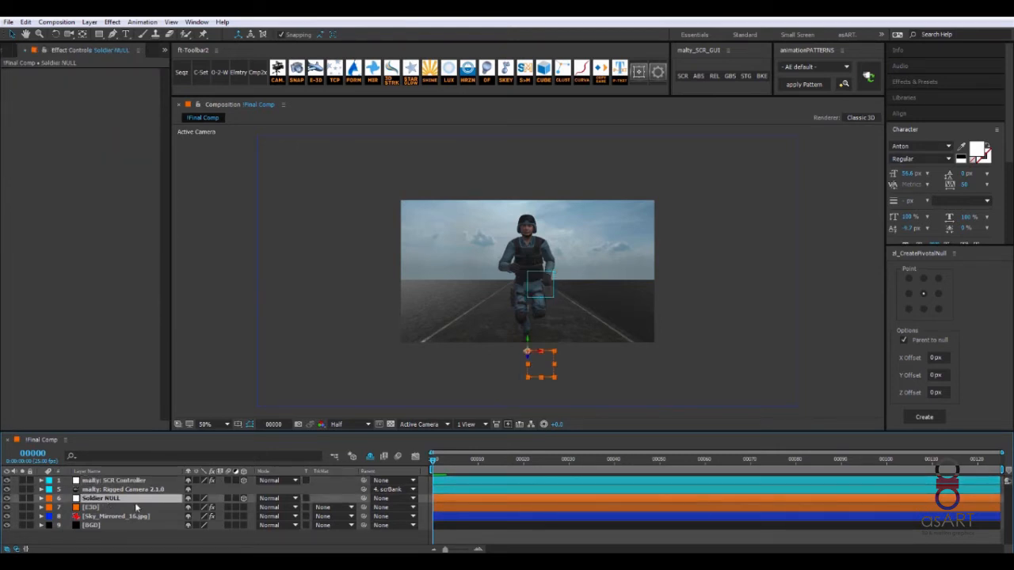
key(p)
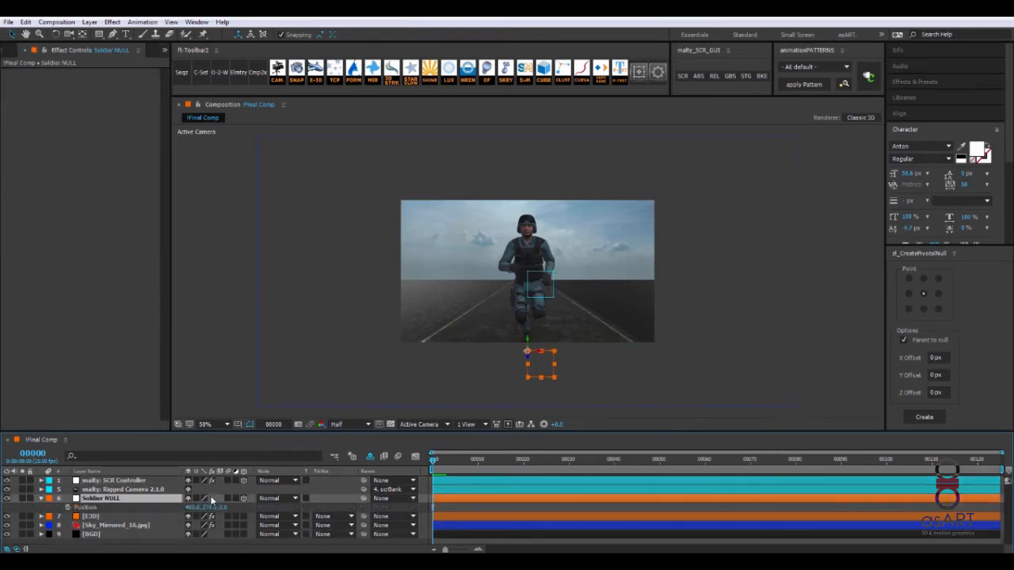
right_click(123, 507)
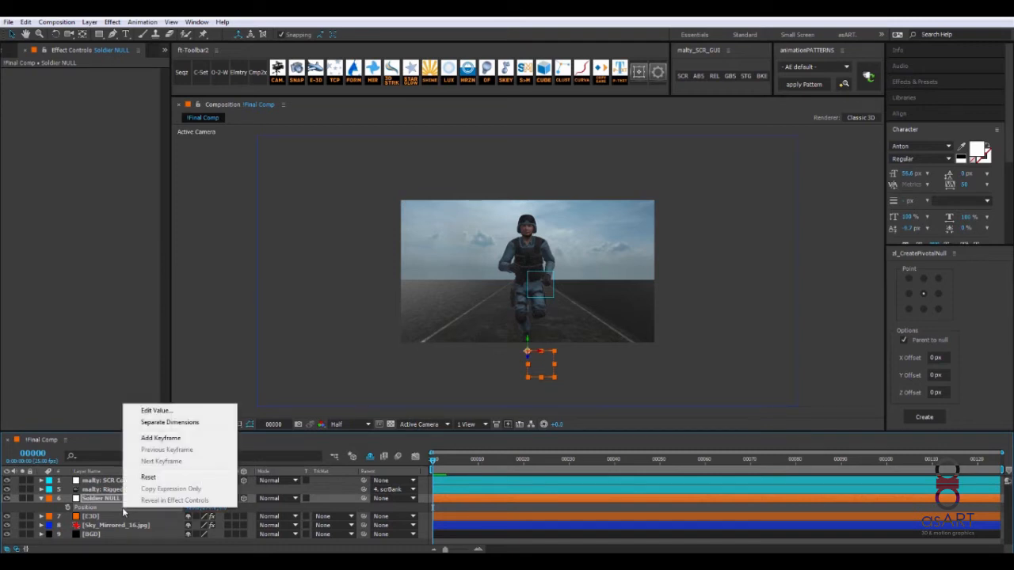
click(170, 422)
click(43, 514)
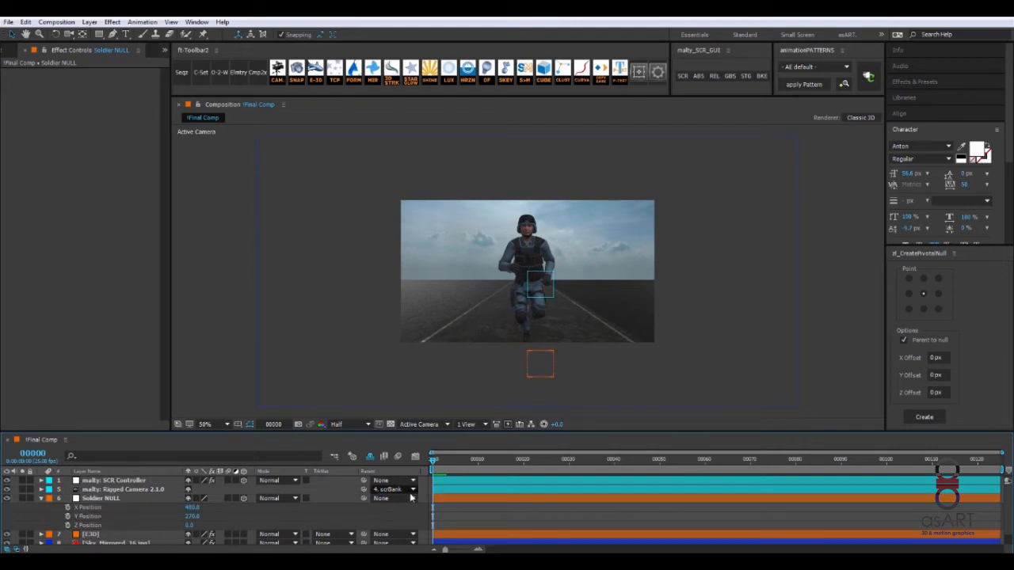
Step: Keyframe Soldier NULL's Z Position at 600 on frame 0 and -4670 on frame 124
click(68, 526)
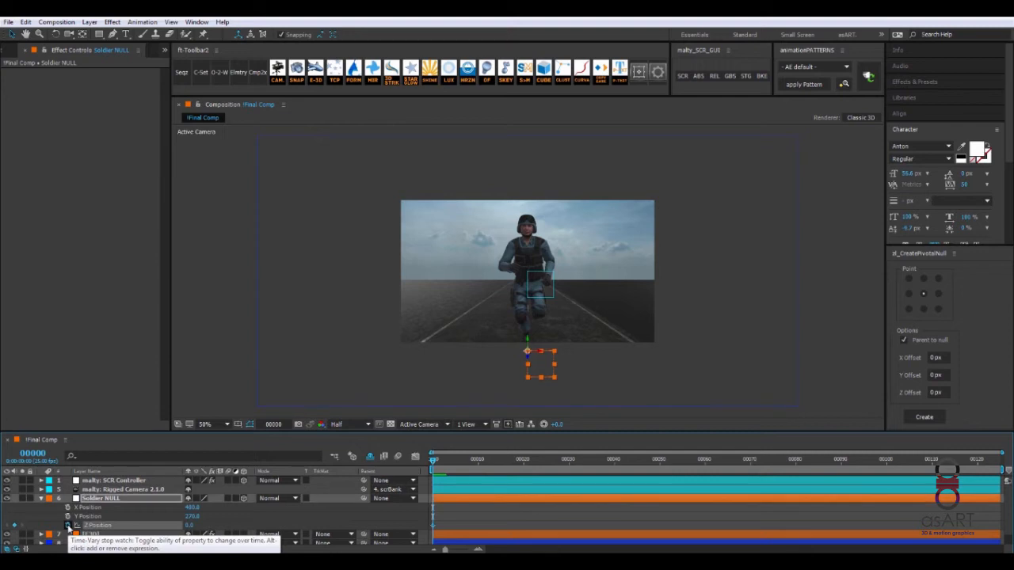
click(190, 527)
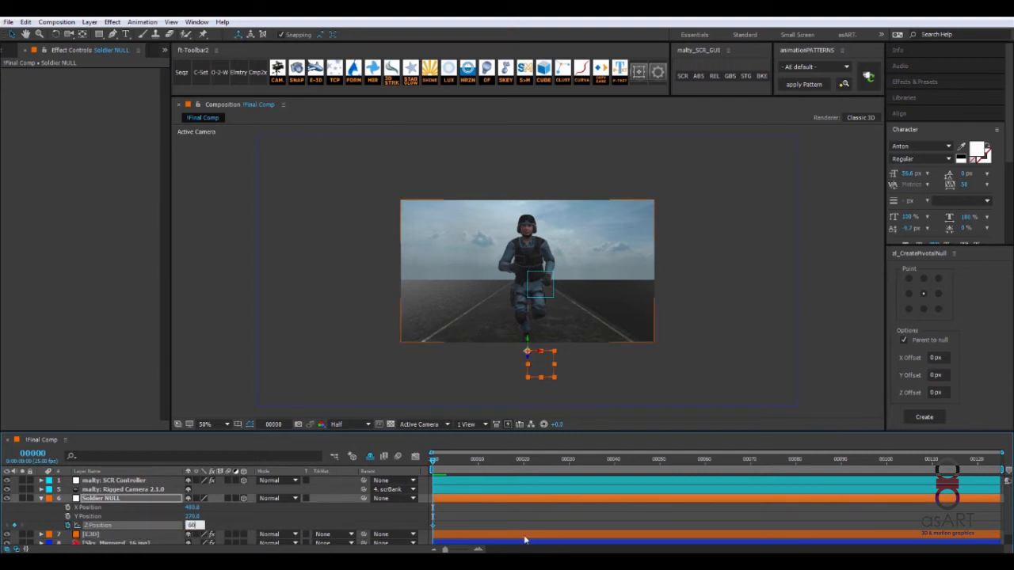
key(Return)
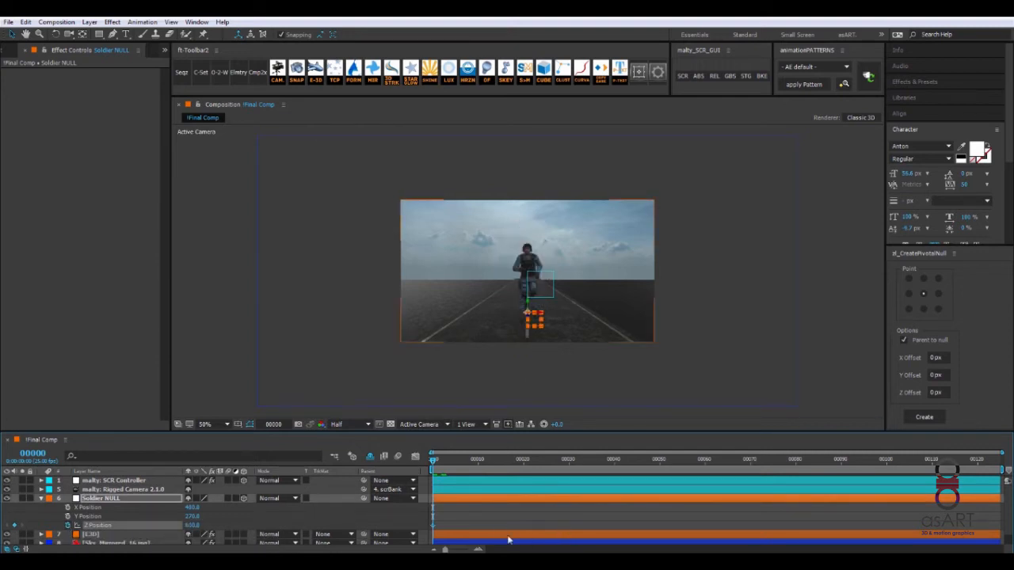
drag(433, 465, 1005, 479)
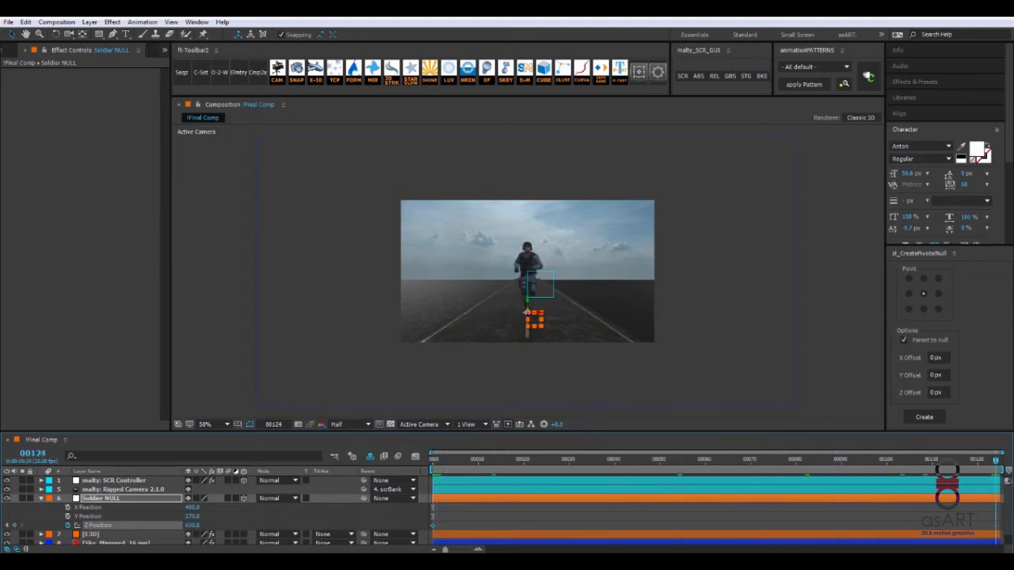
click(198, 526)
text(-4670)
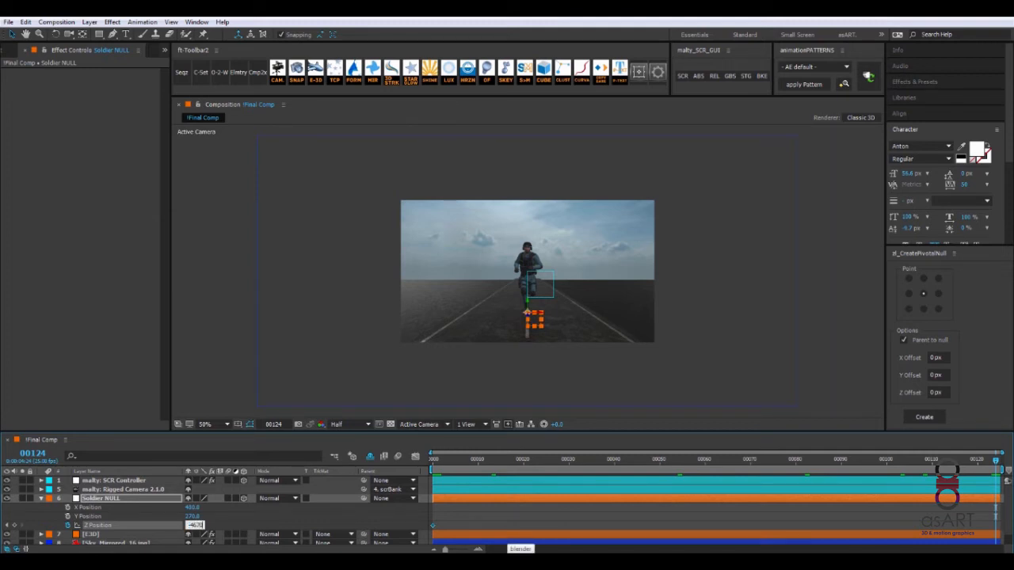
key(Return)
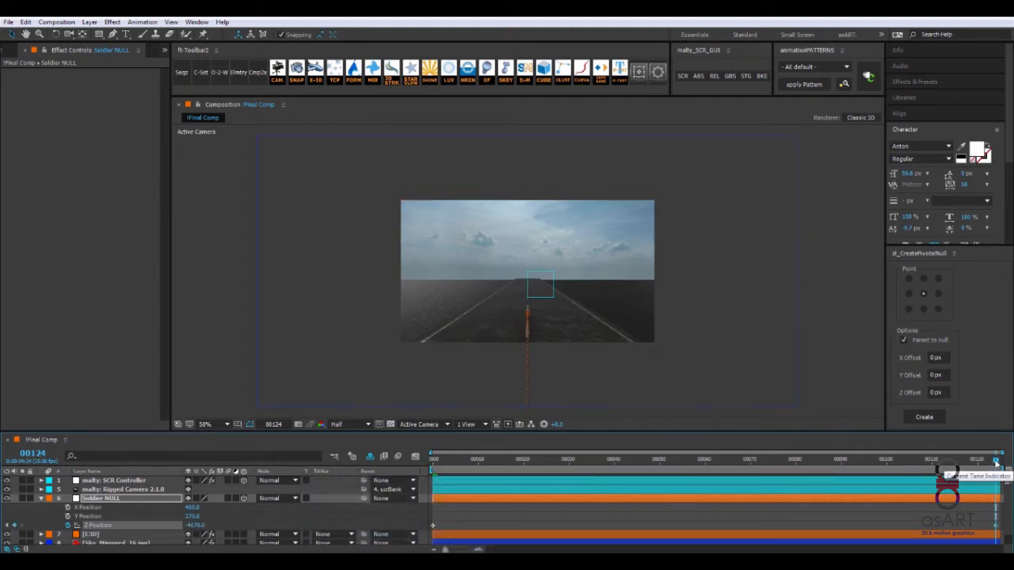
Step: Return to frame 0, set the SCR Controller's Heading to -90°, and scrub the opening frames to check the soldier's run from the side
drag(990, 461, 411, 468)
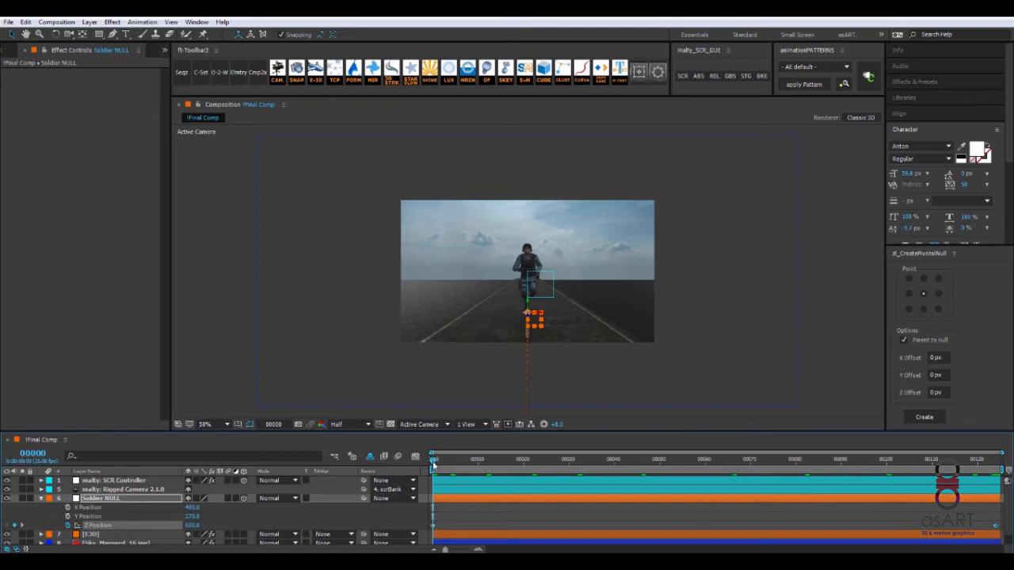
mouse_move(433, 465)
mouse_down()
mouse_move(601, 458)
mouse_move(419, 473)
mouse_up()
click(135, 480)
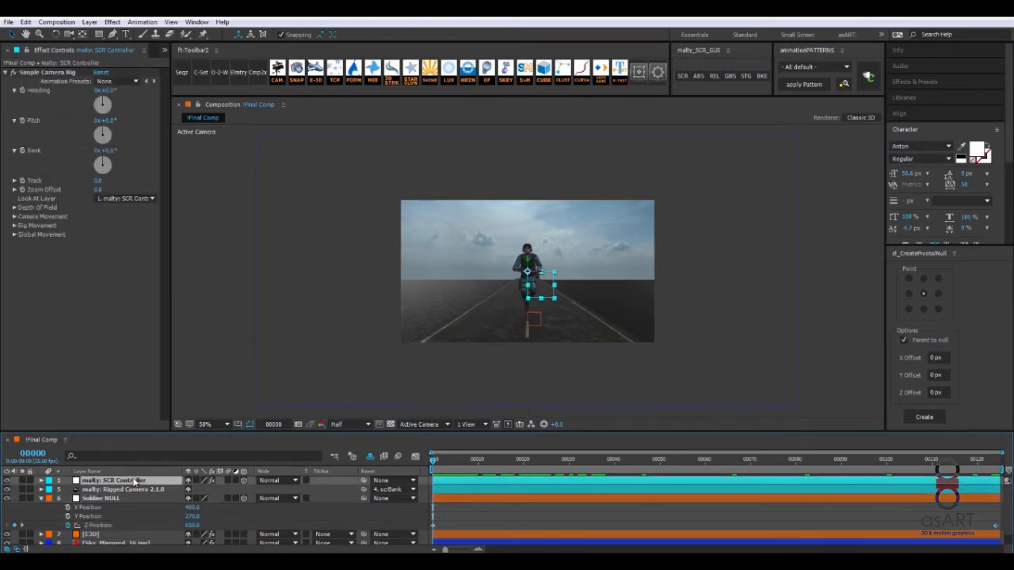
click(110, 90)
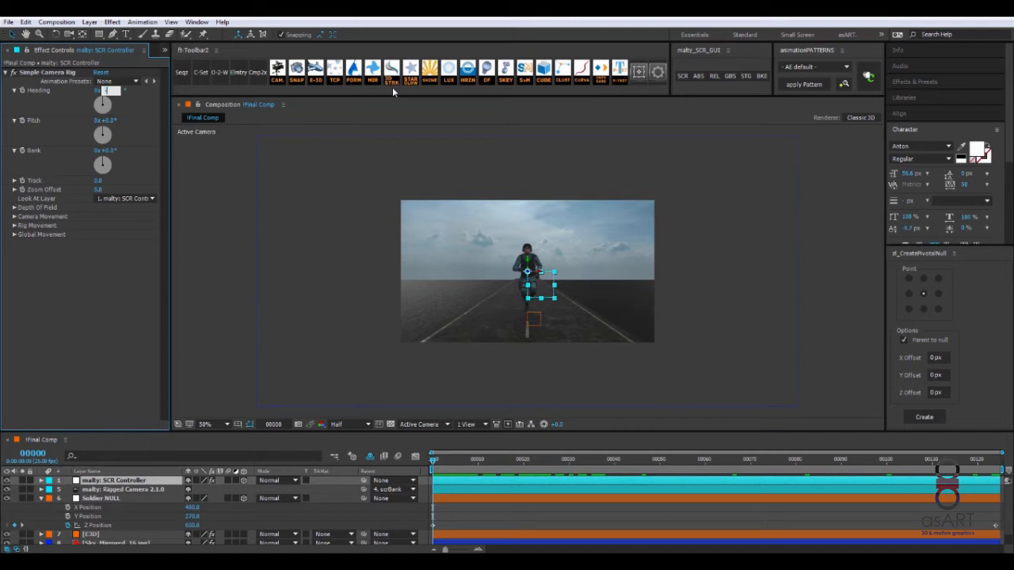
key(Return)
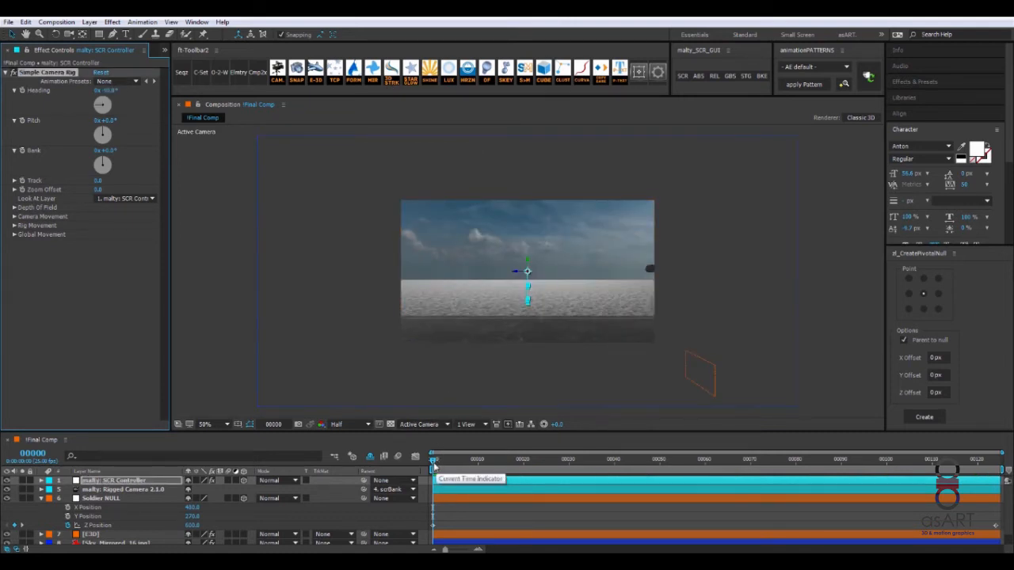
drag(437, 468, 474, 470)
drag(468, 464, 433, 465)
Step: Set the Simple Camera Rig's Heading to 90° and check the soldier's run from the opposite side, ending at frame 0
click(108, 91)
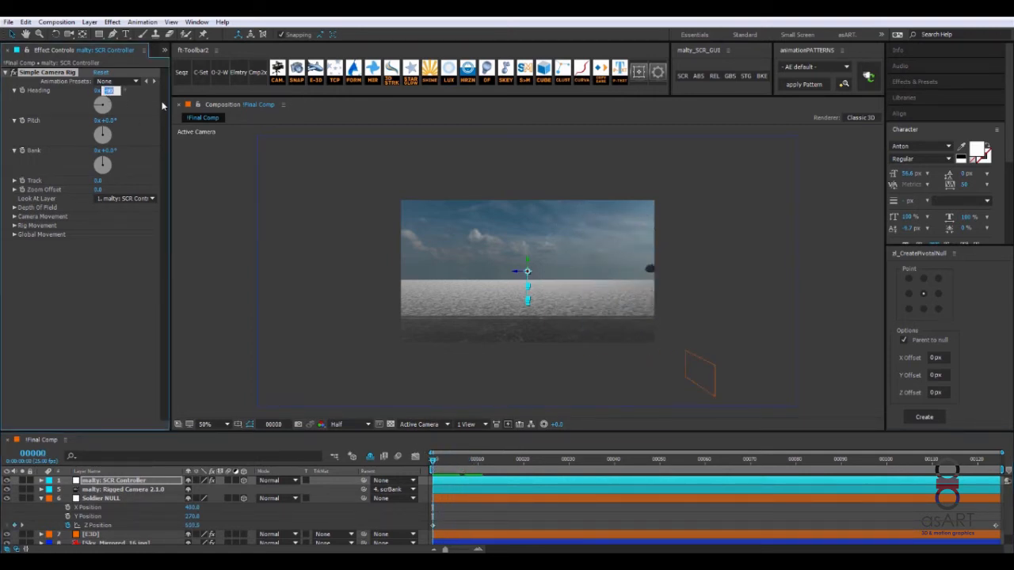
text(180)
key(Return)
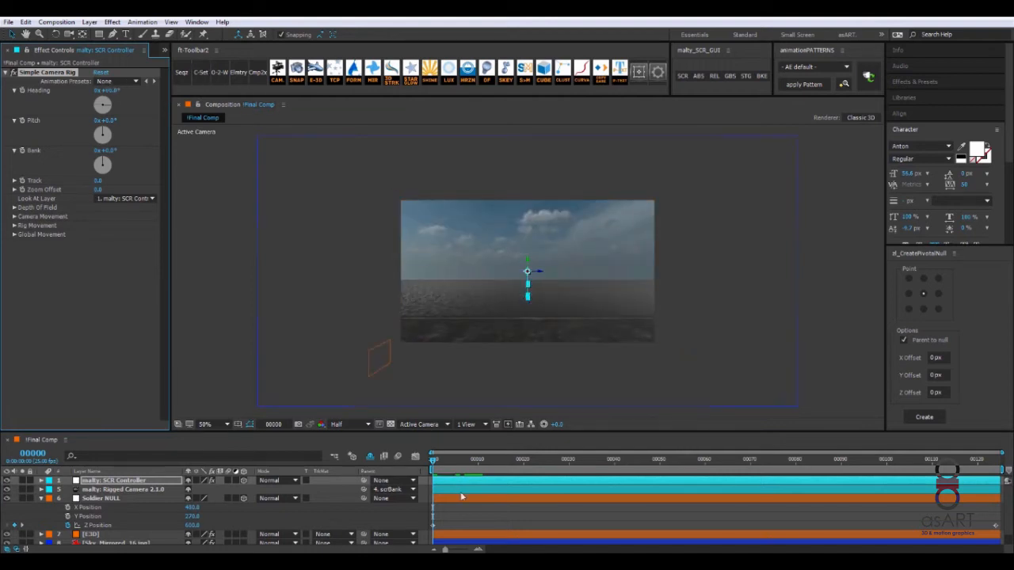
mouse_move(432, 466)
mouse_down()
mouse_move(646, 469)
mouse_move(430, 460)
mouse_up()
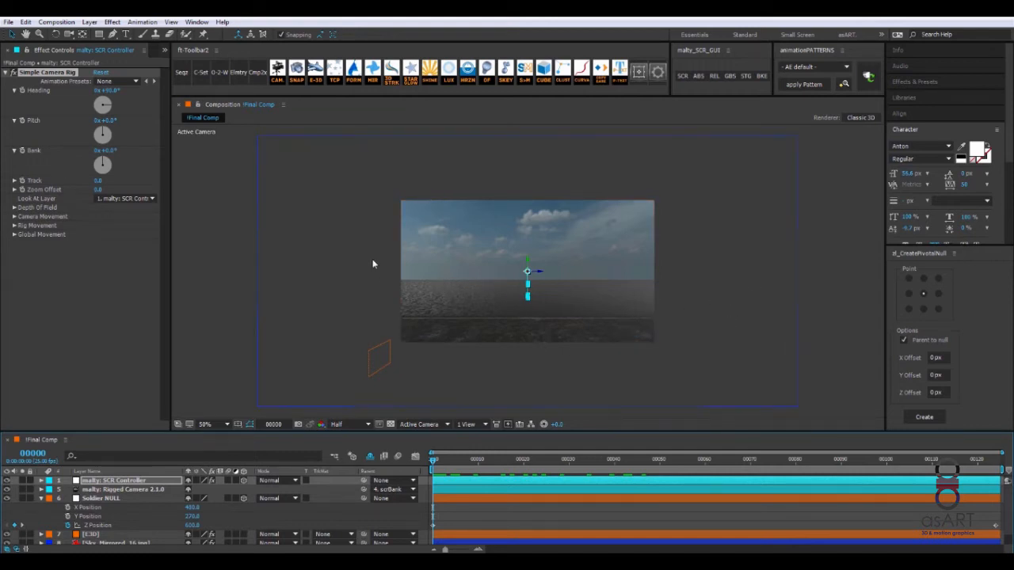
Step: Reduce the Simple Camera Rig's Heading to a diagonal front view of the running soldier on the road
drag(110, 90, 87, 90)
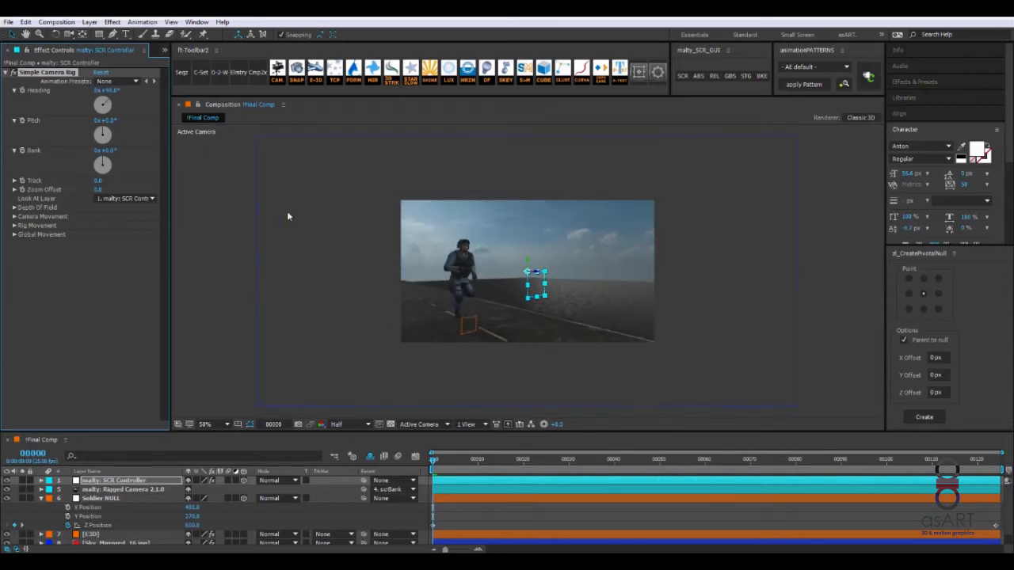
Step: Set the camera rig's Heading to 0° and collapse the Soldier NULL layer's properties in the timeline
click(108, 91)
text(0)
key(Return)
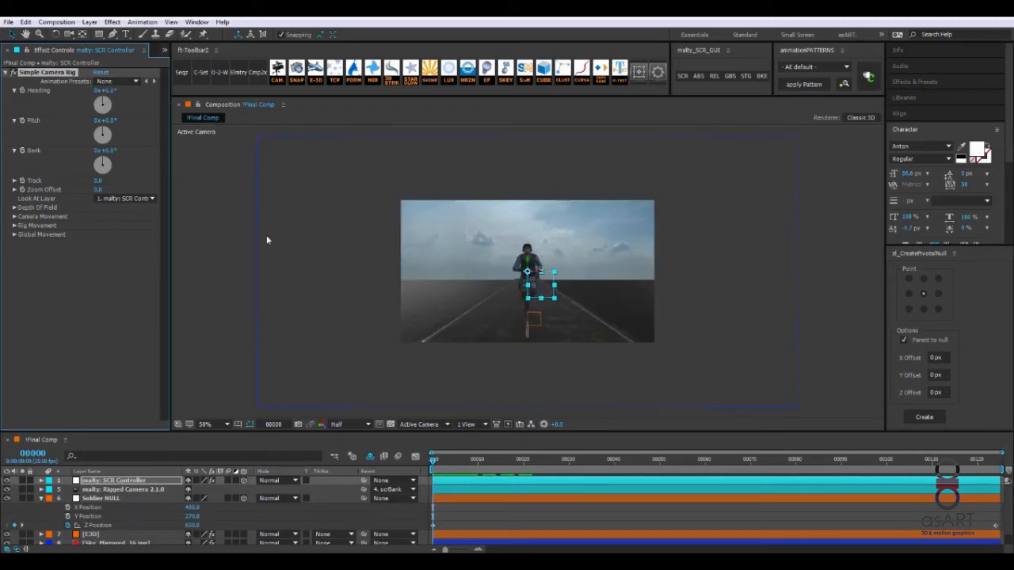
click(68, 278)
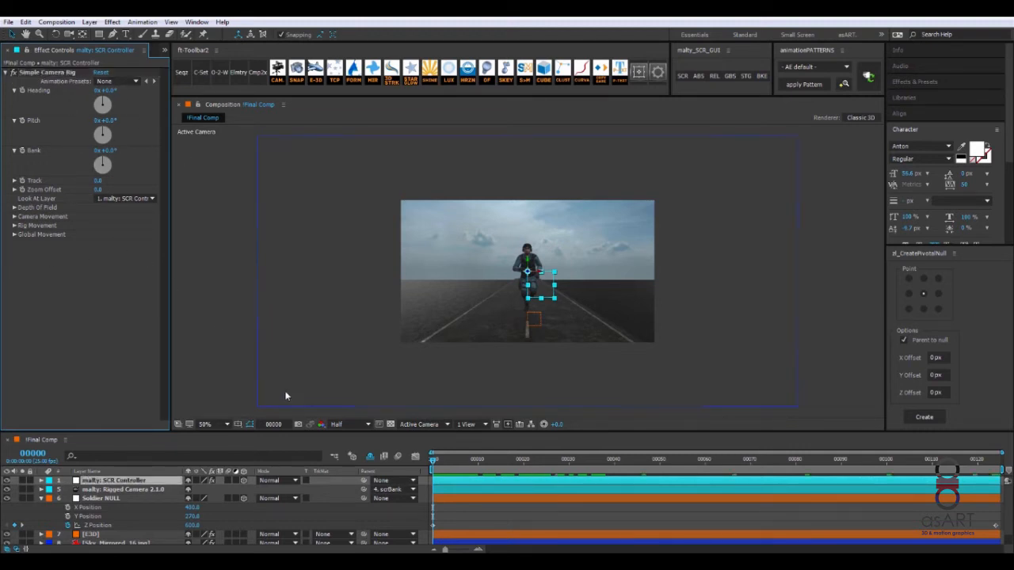
click(39, 499)
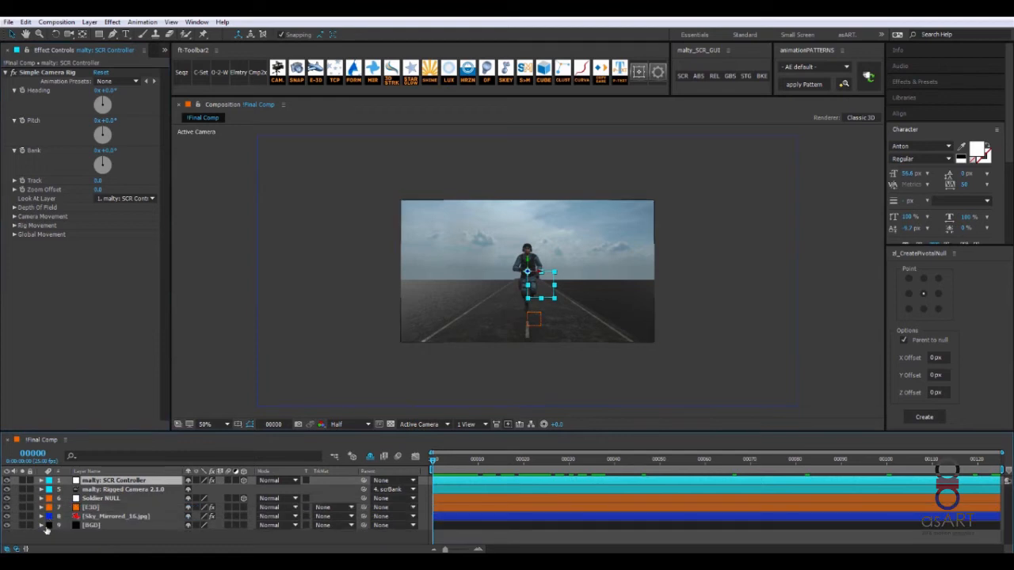
Step: Add a new null object to the Final Comp and name it "Look AT"
right_click(182, 544)
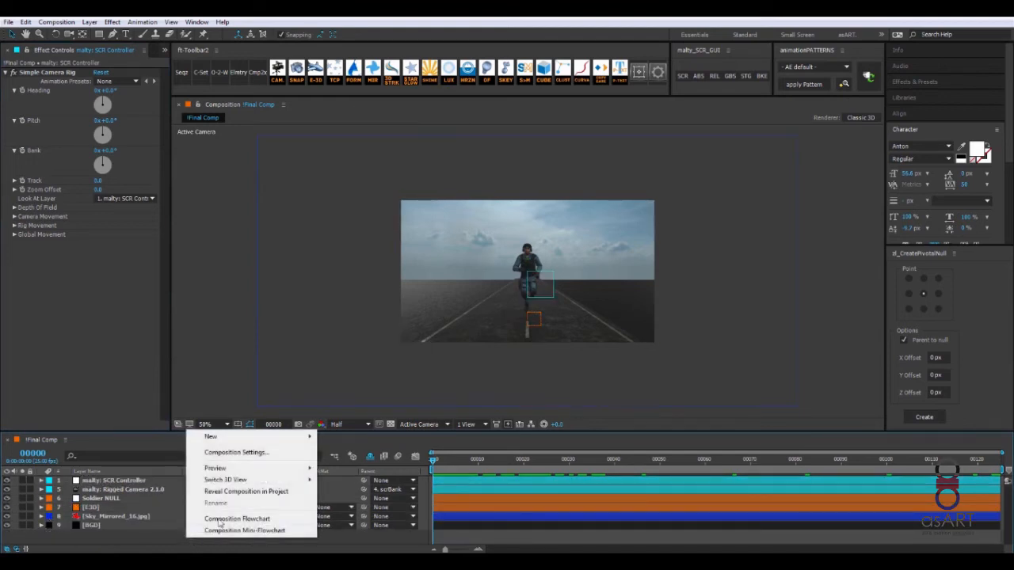
mouse_move(210, 440)
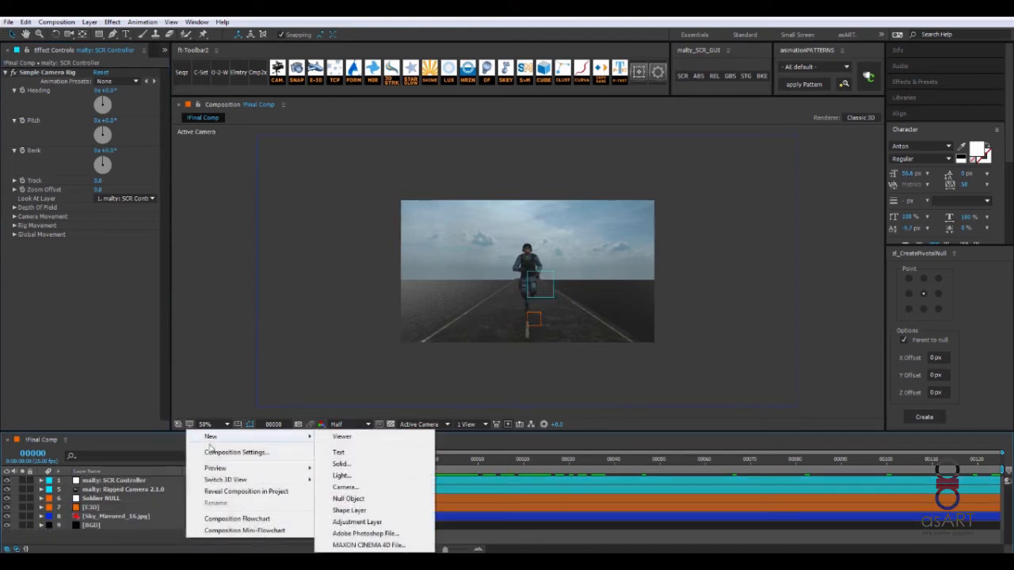
right_click(150, 540)
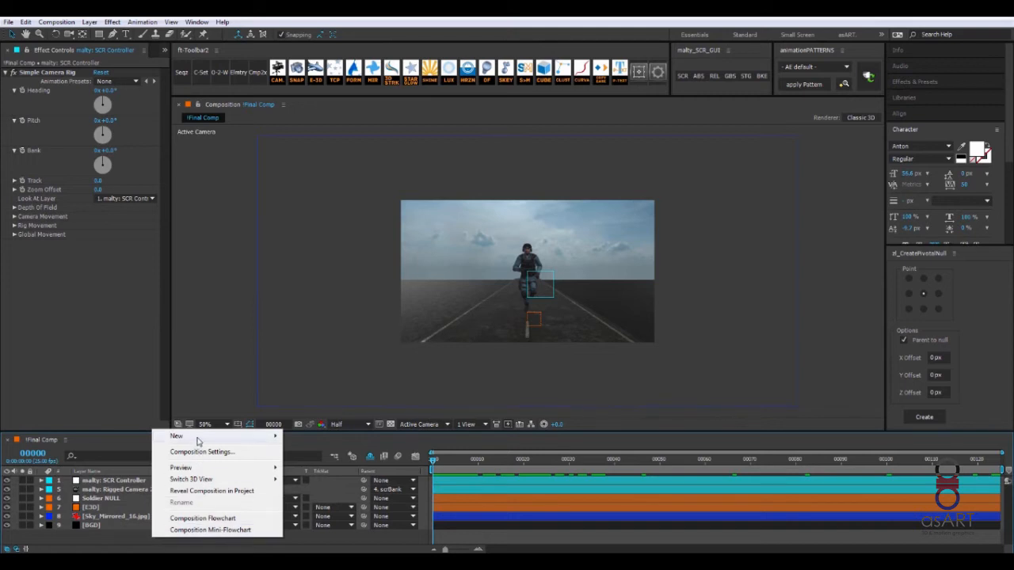
mouse_move(205, 439)
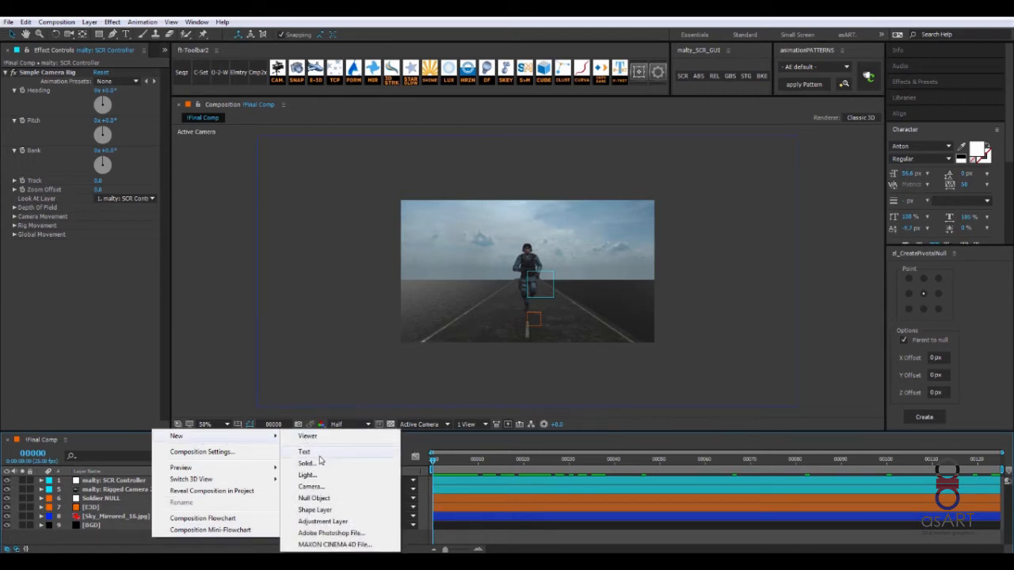
click(315, 498)
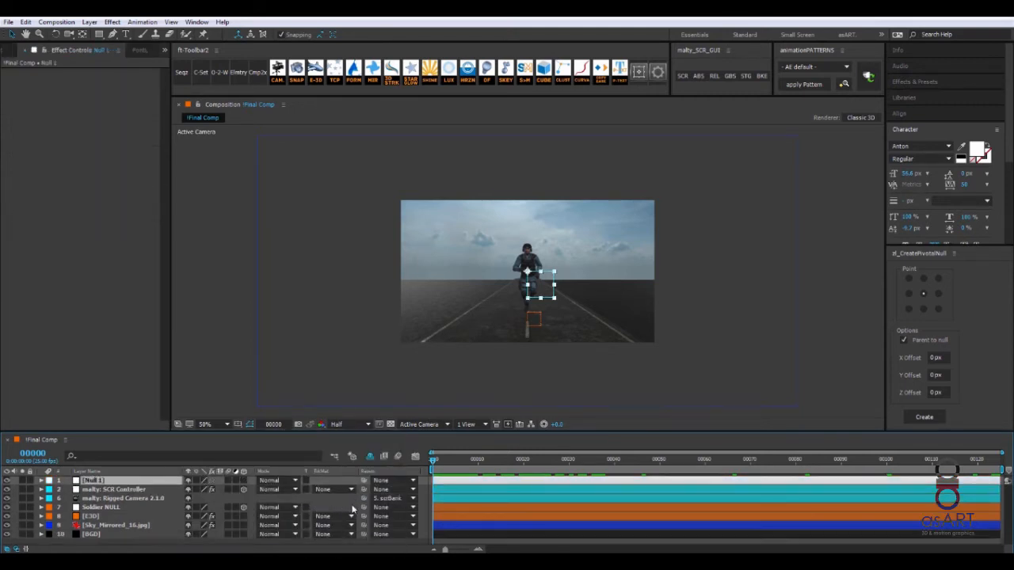
key(Return)
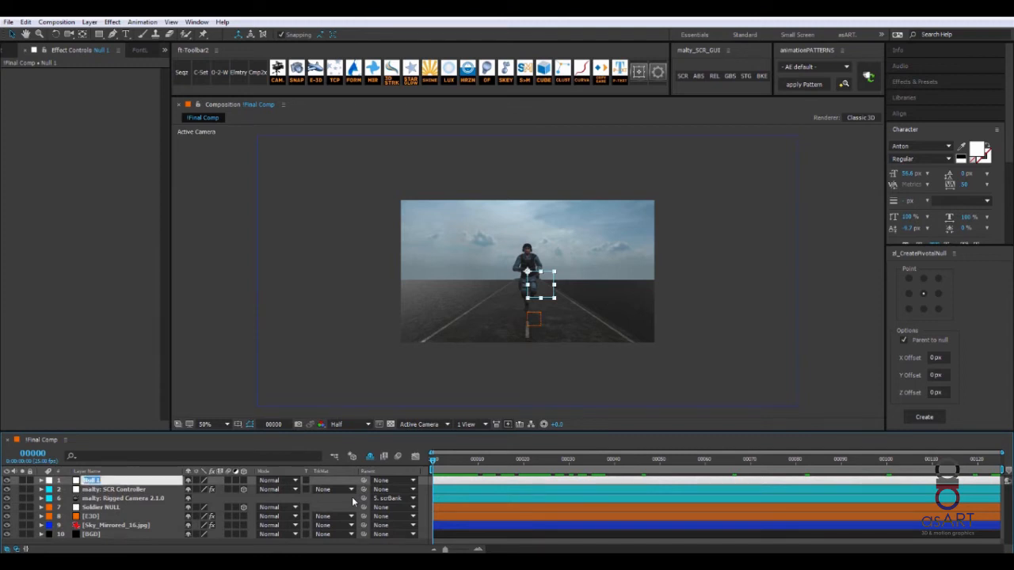
text(Look AT)
key(Return)
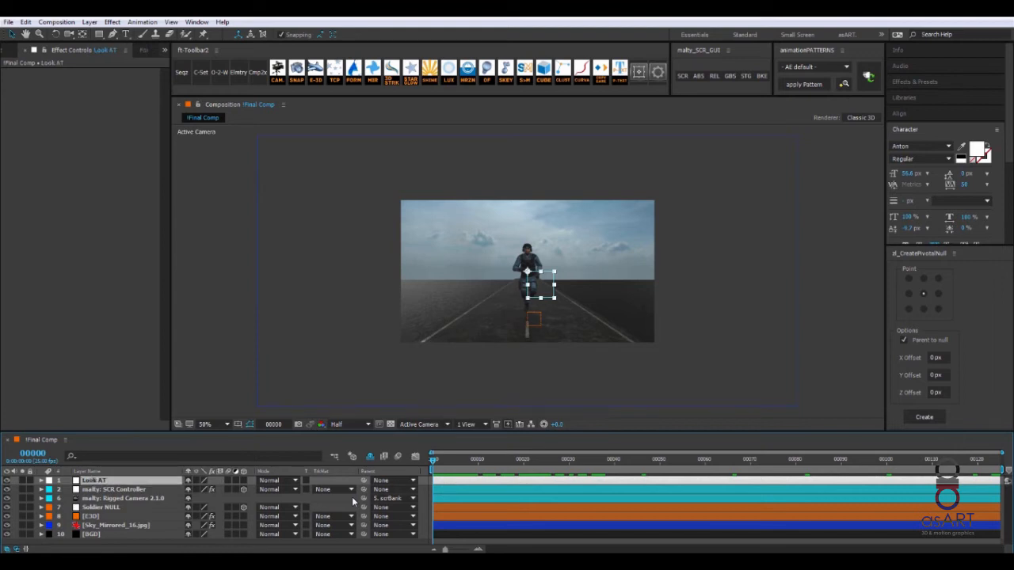
Step: Make the Look AT null 3D, parent it to Soldier NULL and raise it to the soldier's head
click(243, 481)
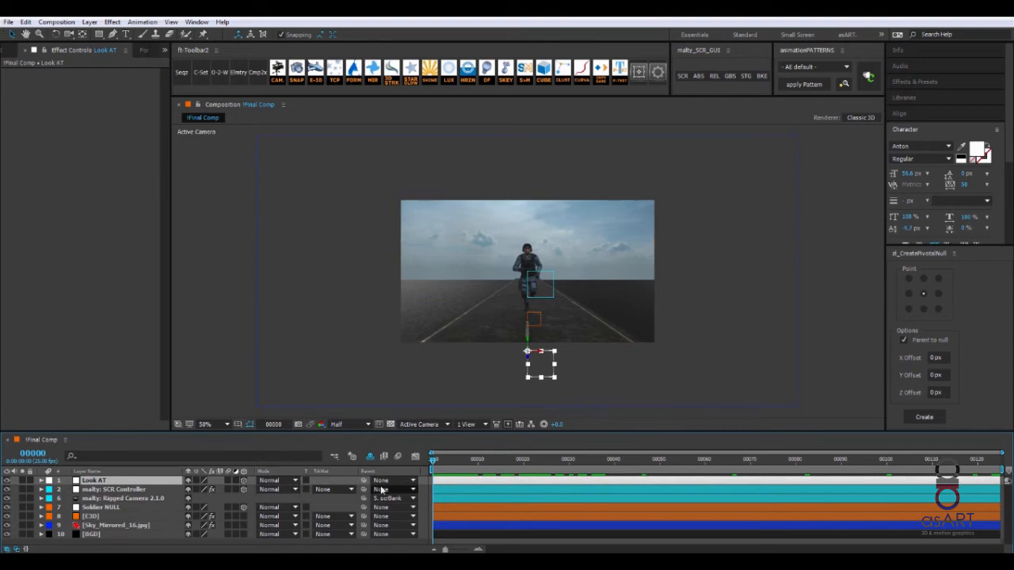
drag(364, 481, 109, 513)
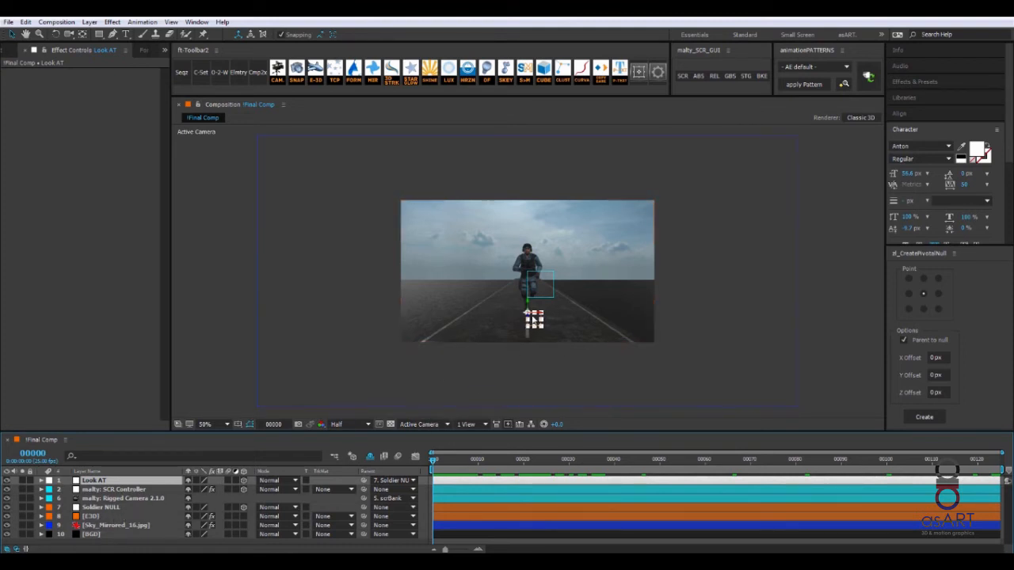
drag(528, 312, 542, 176)
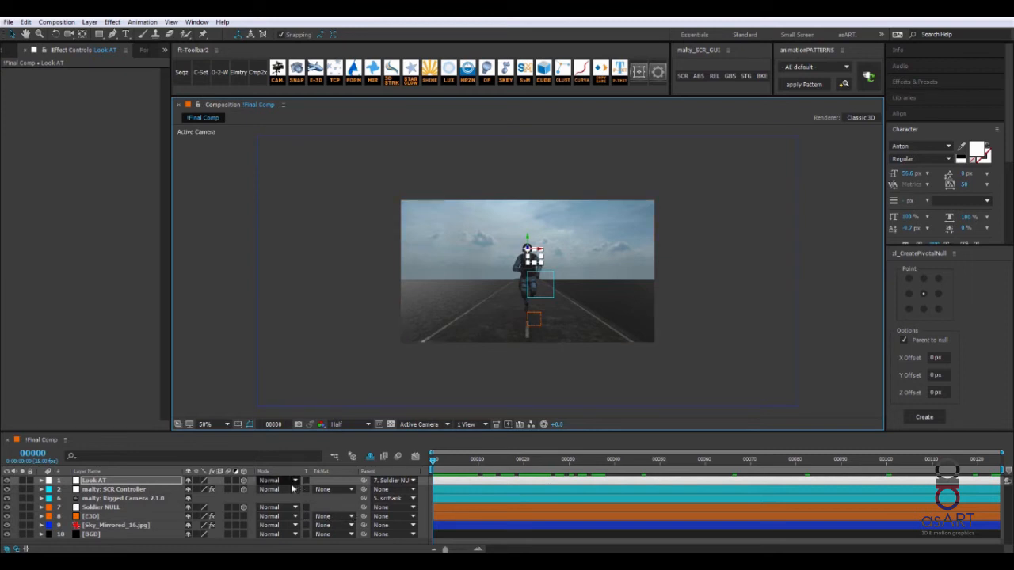
Step: Set the SCR Controller's Look At Layer to the Look AT null
click(125, 490)
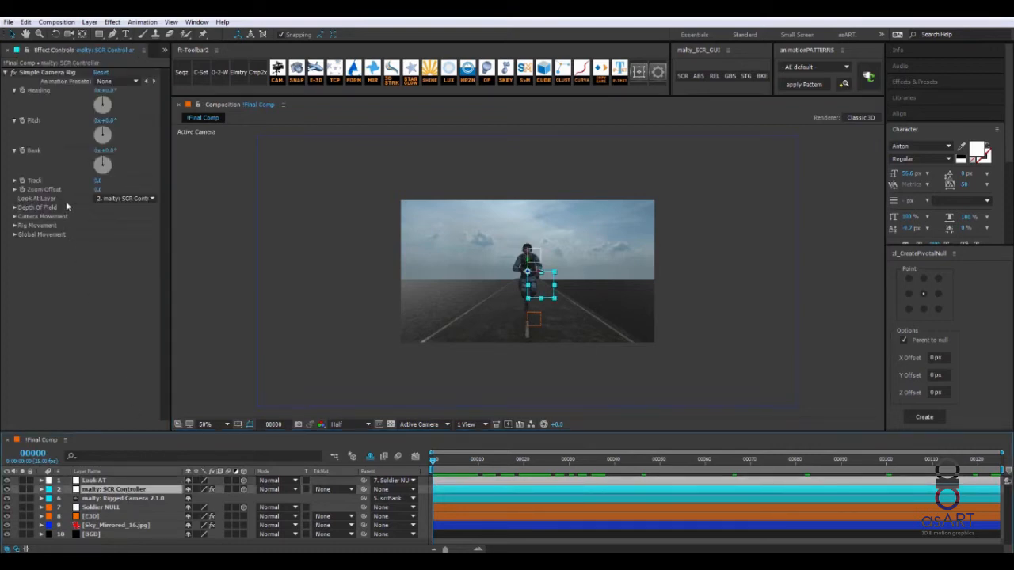
click(152, 199)
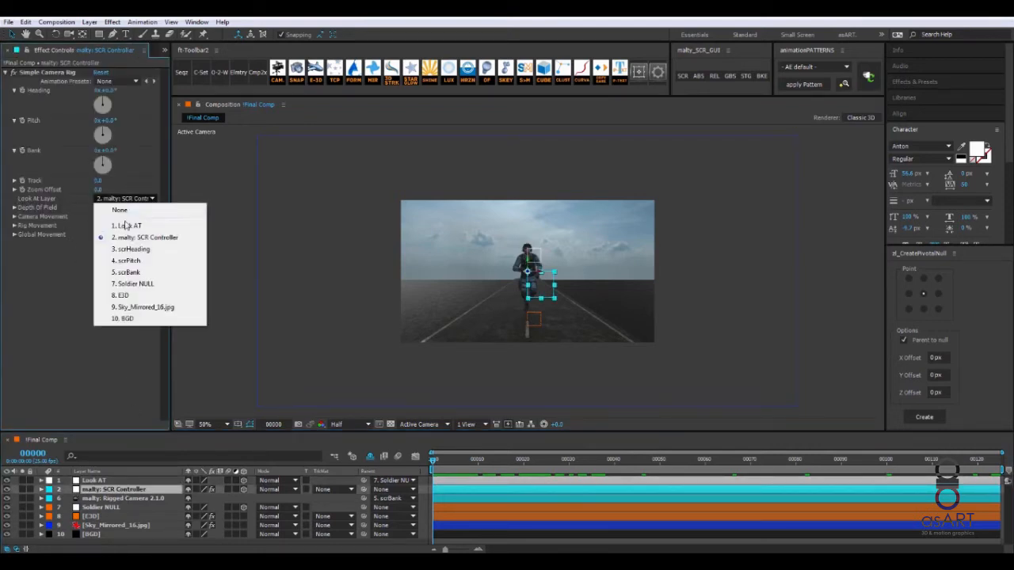
click(134, 226)
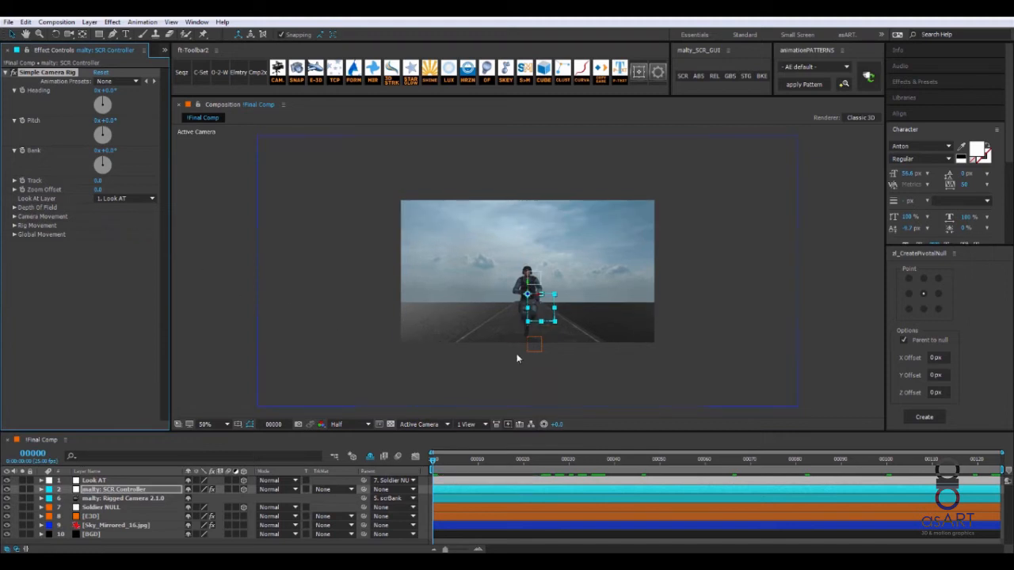
Step: Change the Look AT layer's label colour to Purple
click(111, 480)
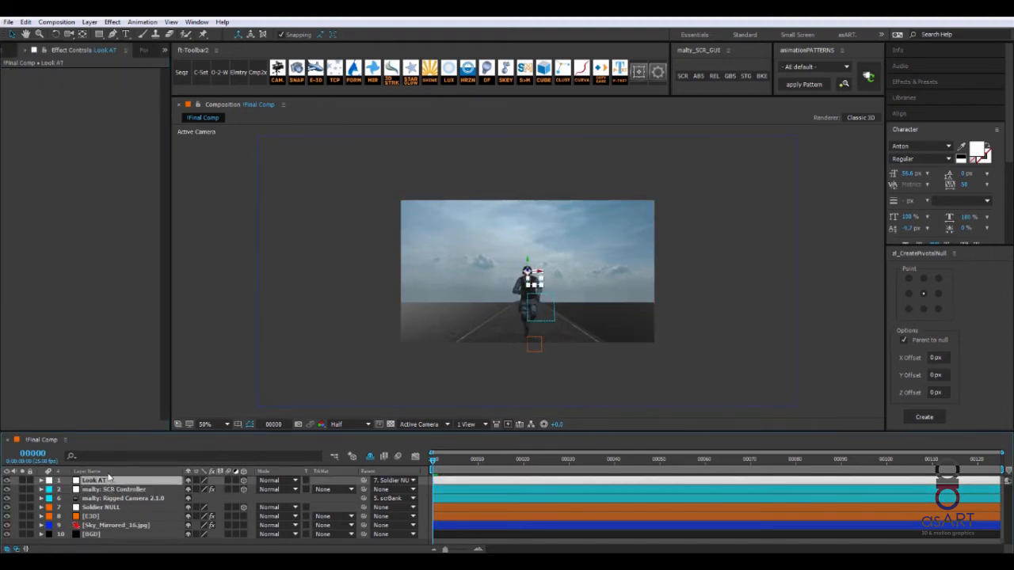
click(50, 480)
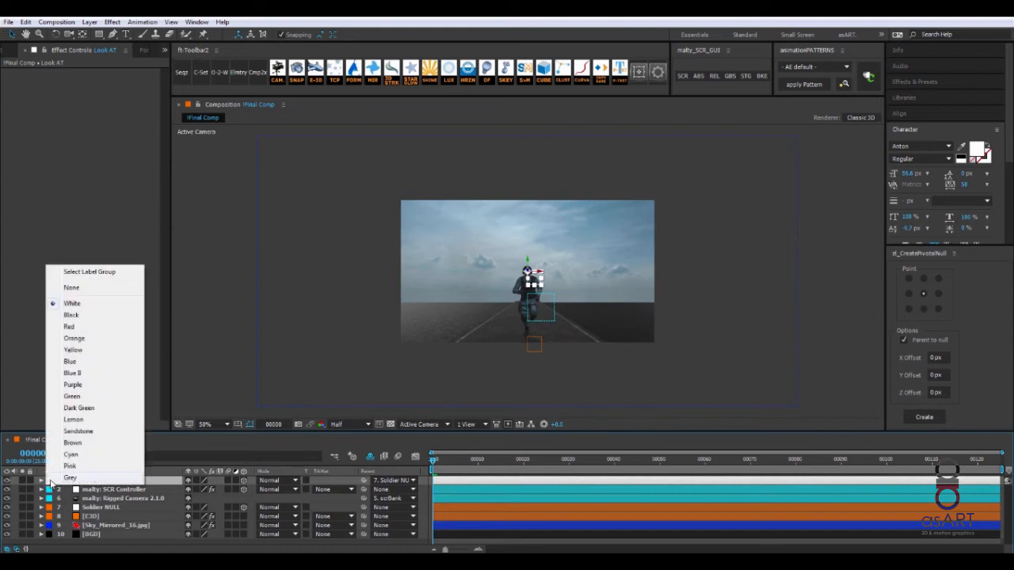
click(73, 385)
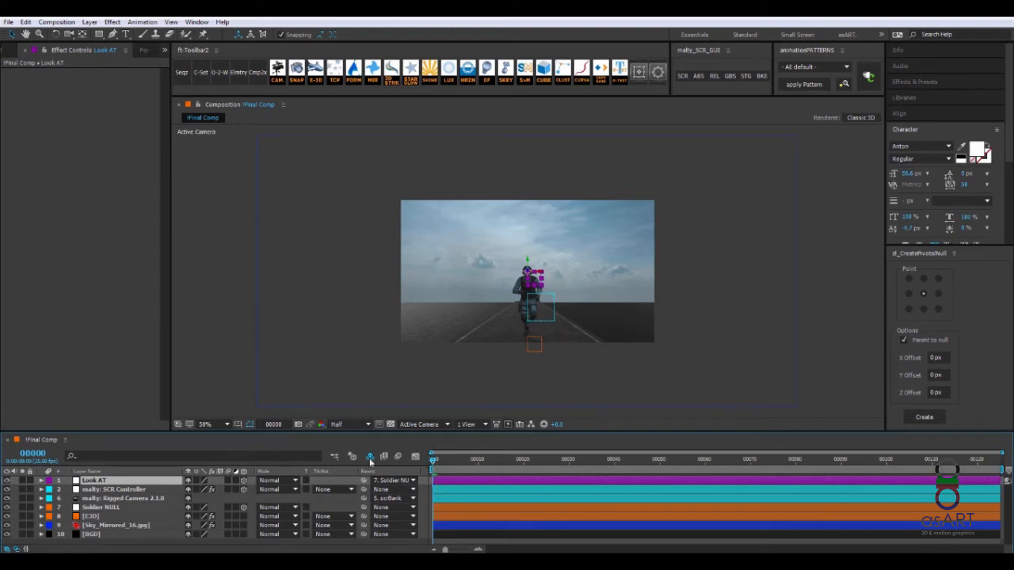
Step: Rotate the SCR Controller's Heading to about 70° and check the camera's tracking of the soldier over time
click(119, 490)
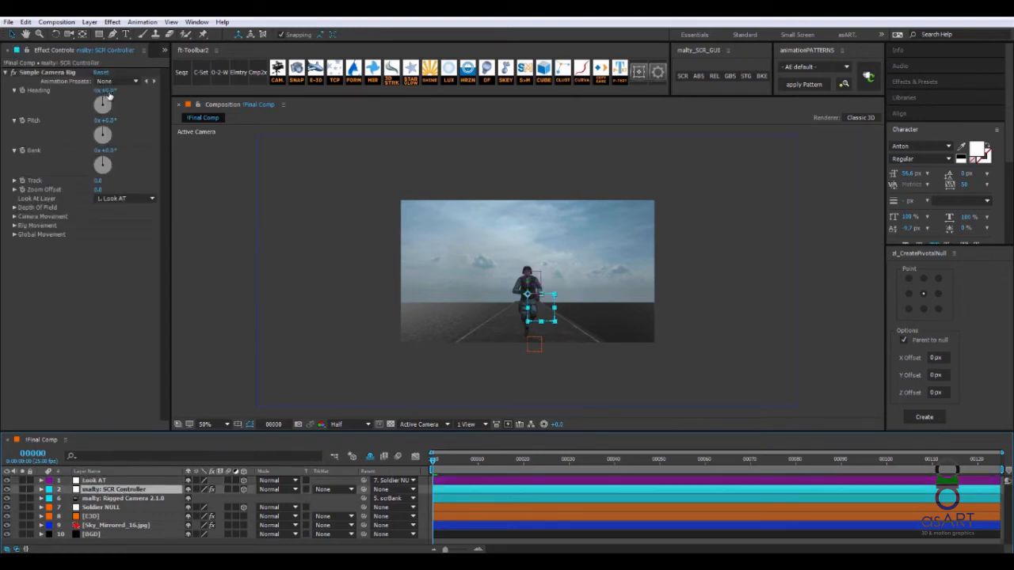
drag(109, 94, 141, 89)
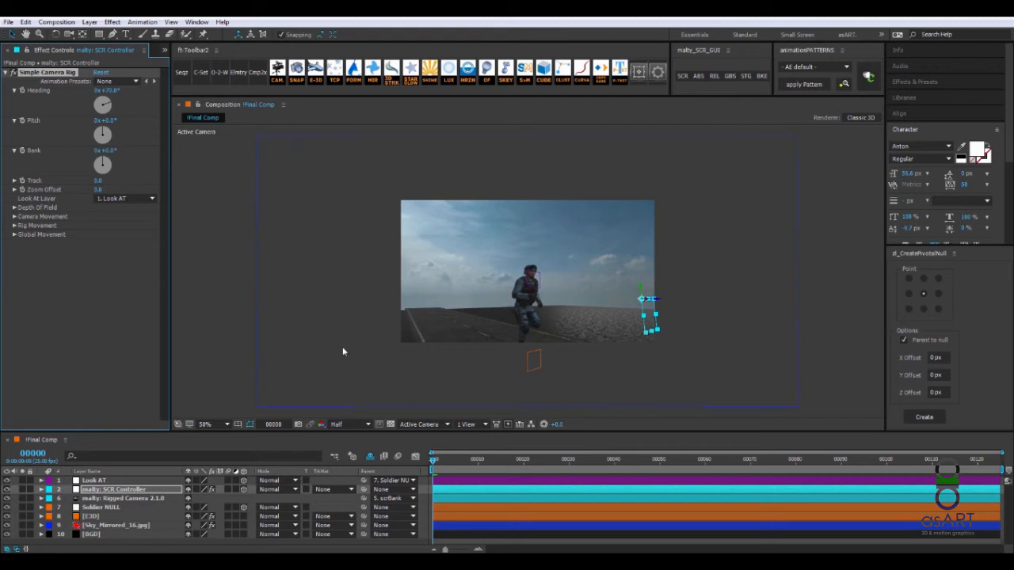
mouse_move(433, 466)
mouse_down()
mouse_move(583, 446)
mouse_move(687, 460)
mouse_move(970, 469)
mouse_move(524, 501)
mouse_move(433, 461)
mouse_up()
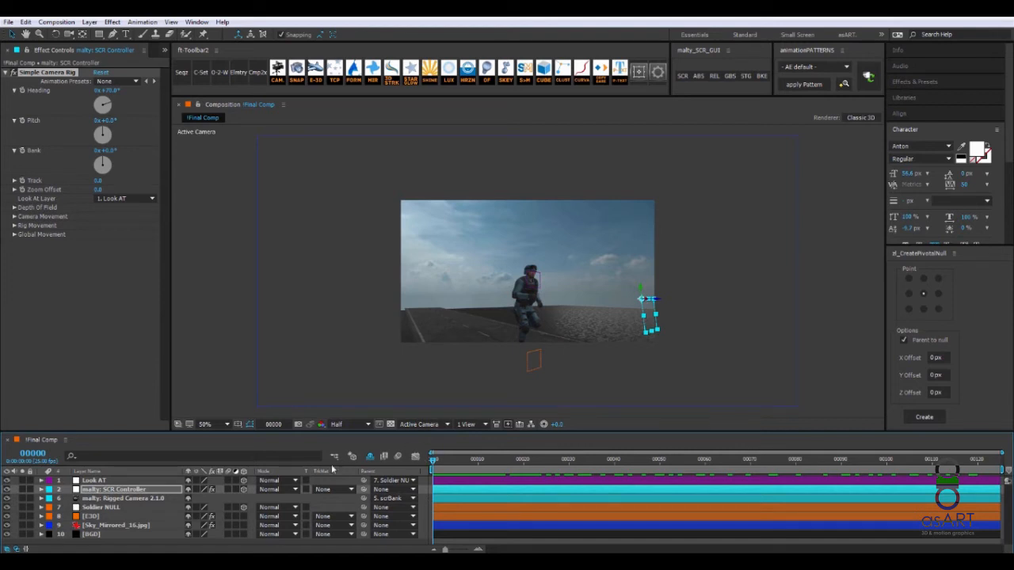
Step: In the E3D layer's Group 2 Particle Replicator, set the particle count to 5 and the replicator shape to Plane
click(107, 517)
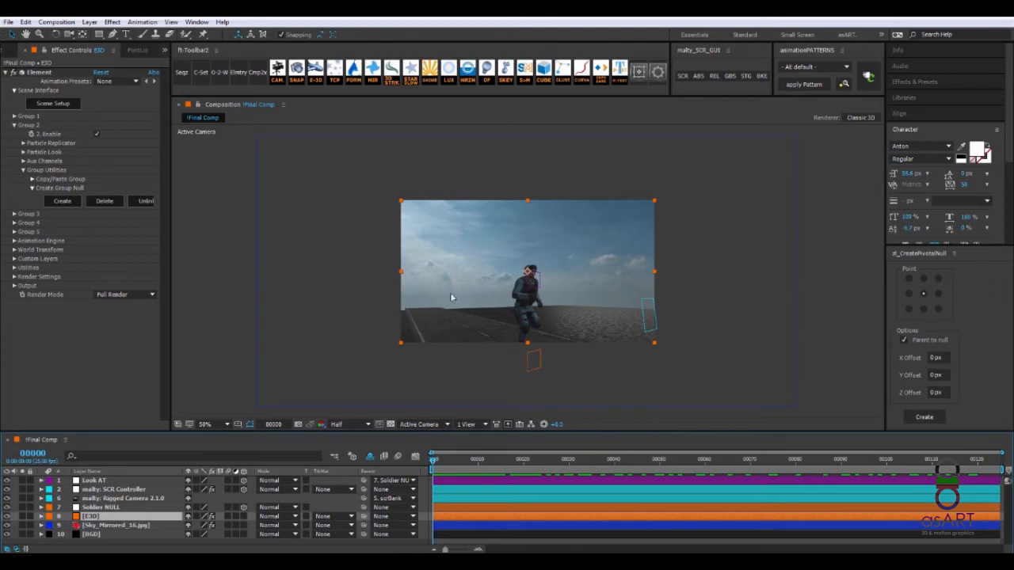
click(24, 143)
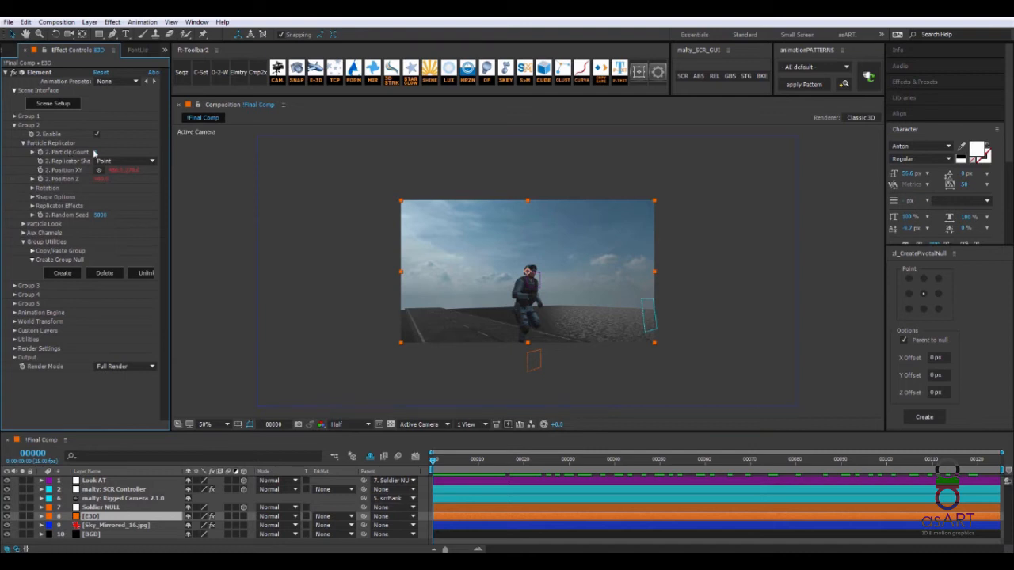
click(96, 153)
text(5)
key(Return)
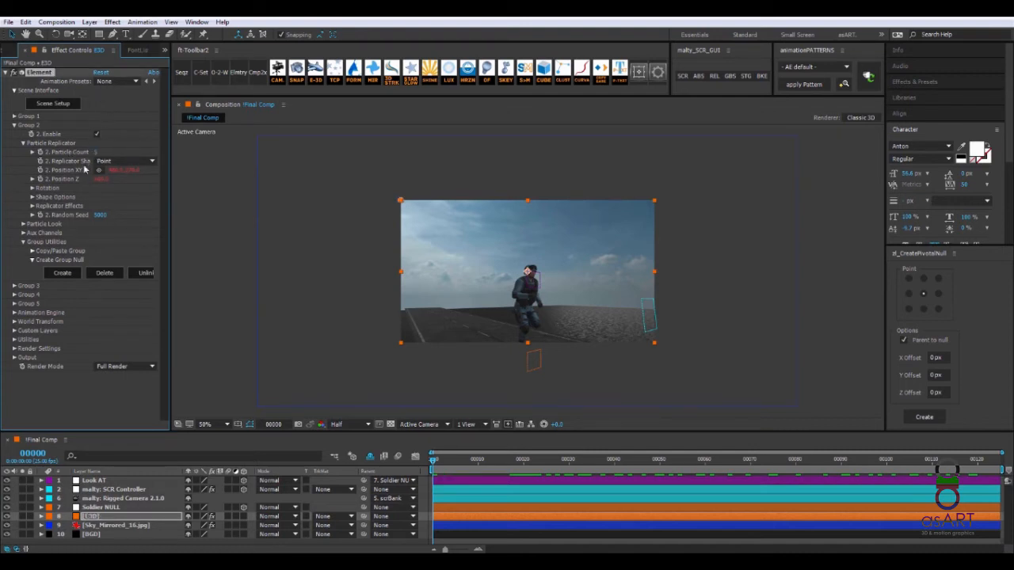
click(111, 161)
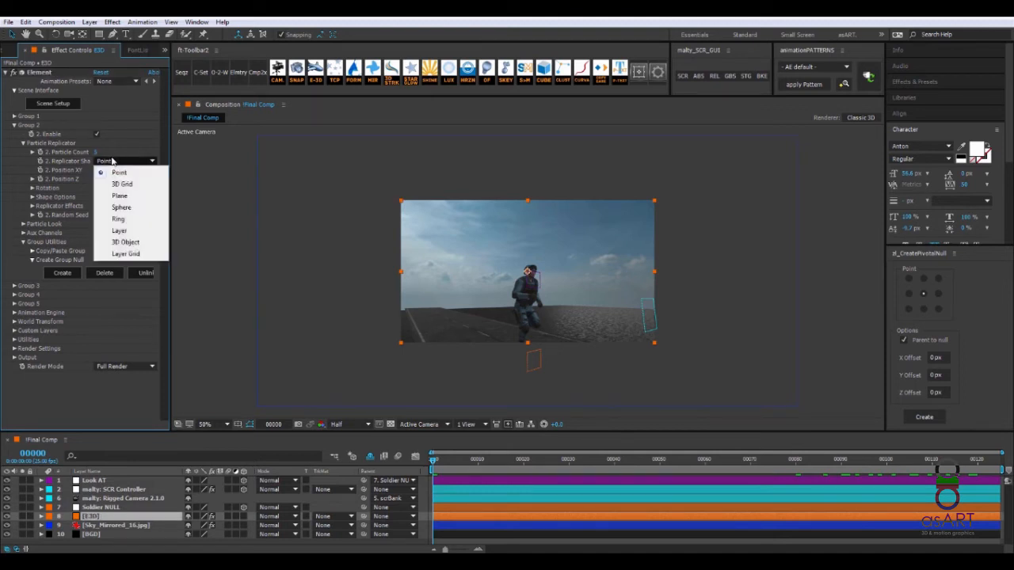
click(124, 195)
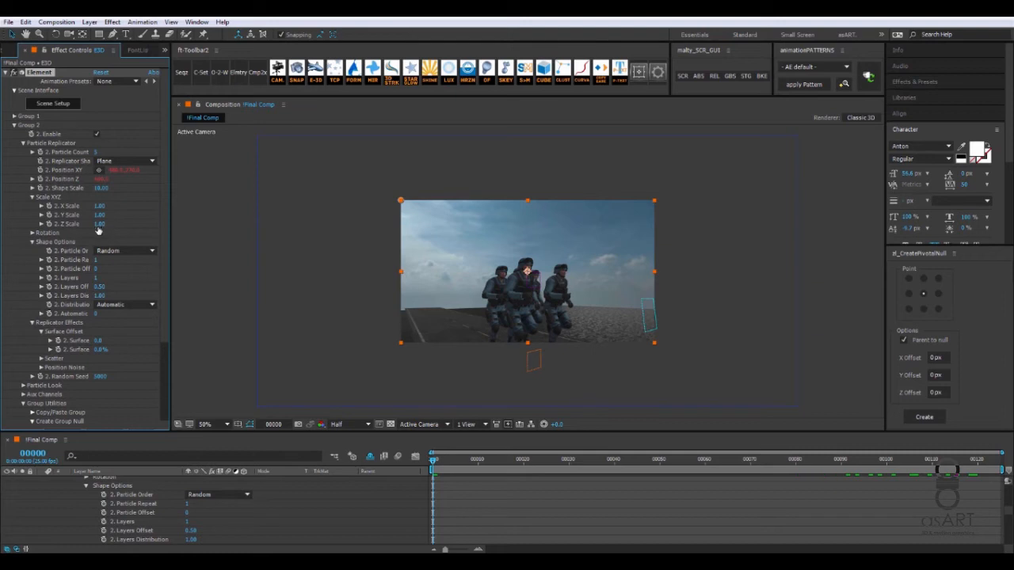
Step: Spread Group 2's soldiers by setting the replicator's Z Scale to 4 and X Scale to about 2.82
click(99, 224)
text(4)
key(Return)
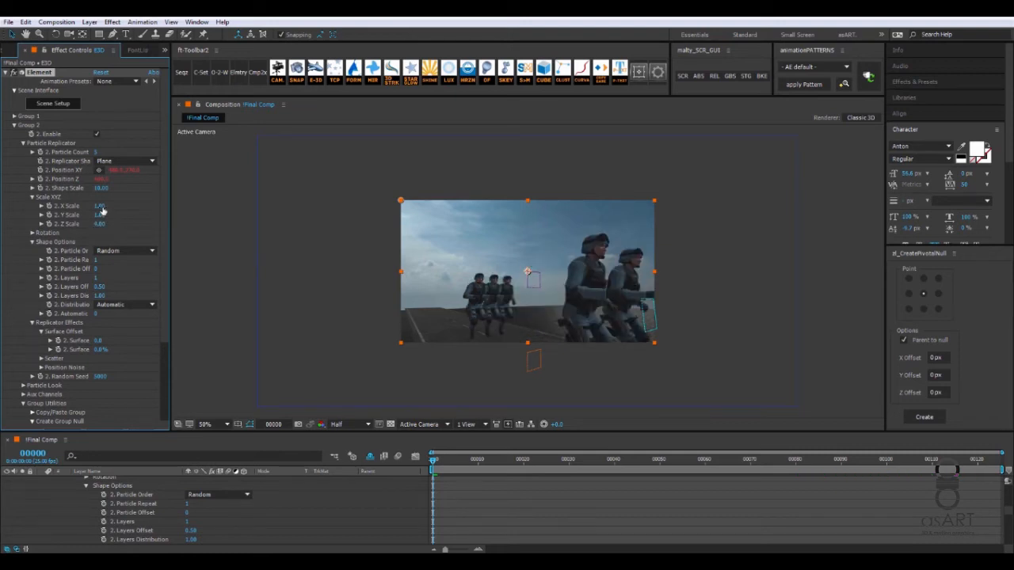
drag(100, 206, 145, 196)
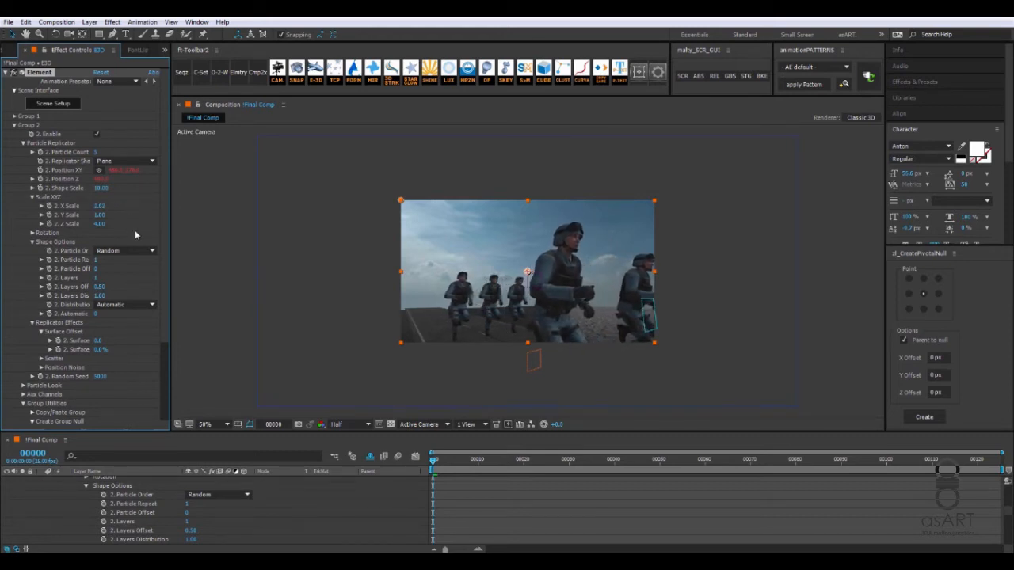
Step: Scatter Group 2's soldiers in depth by raising the replicator's Z Scatter to about 95
scroll(134, 235, down, 2)
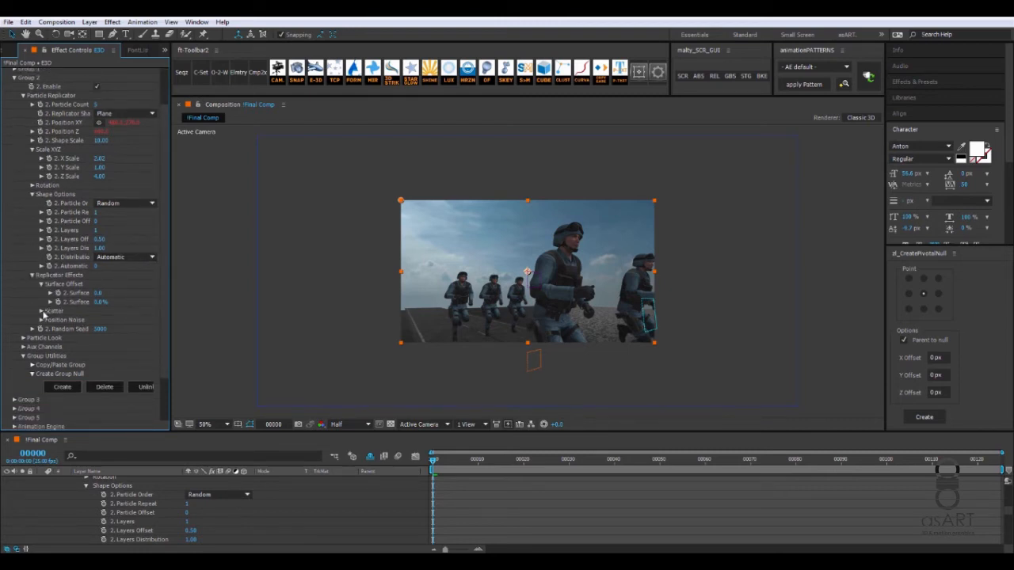
click(42, 311)
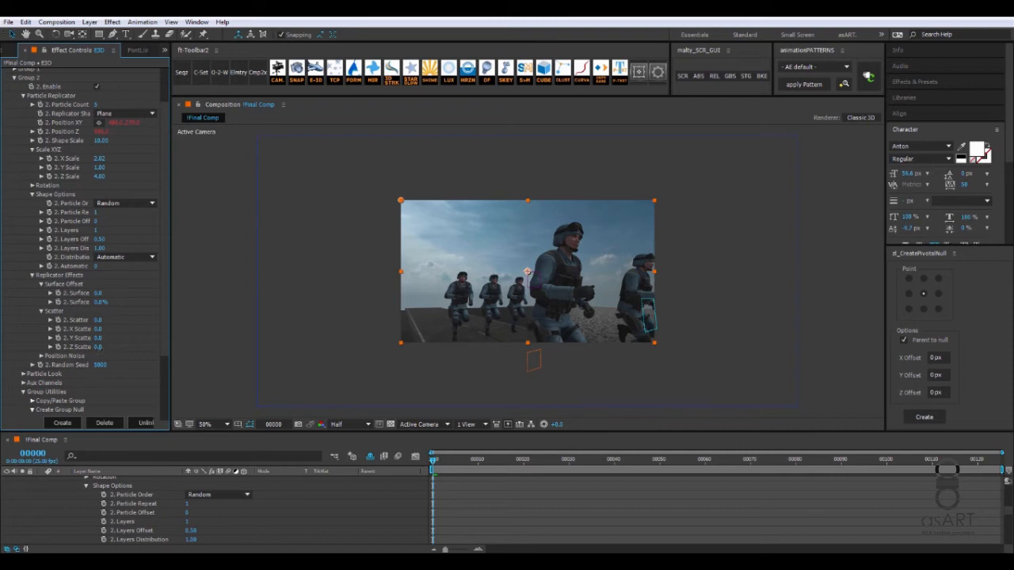
drag(99, 347, 578, 328)
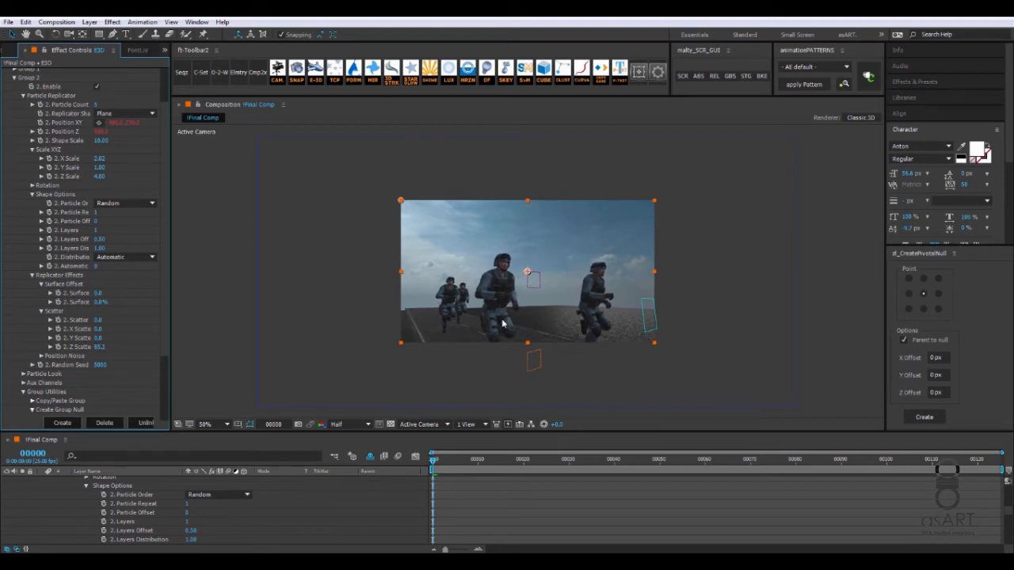
Step: Collapse Group 2's Particle Replicator and set the second frame offset value in its Baked Animation settings to about 25.2
click(23, 95)
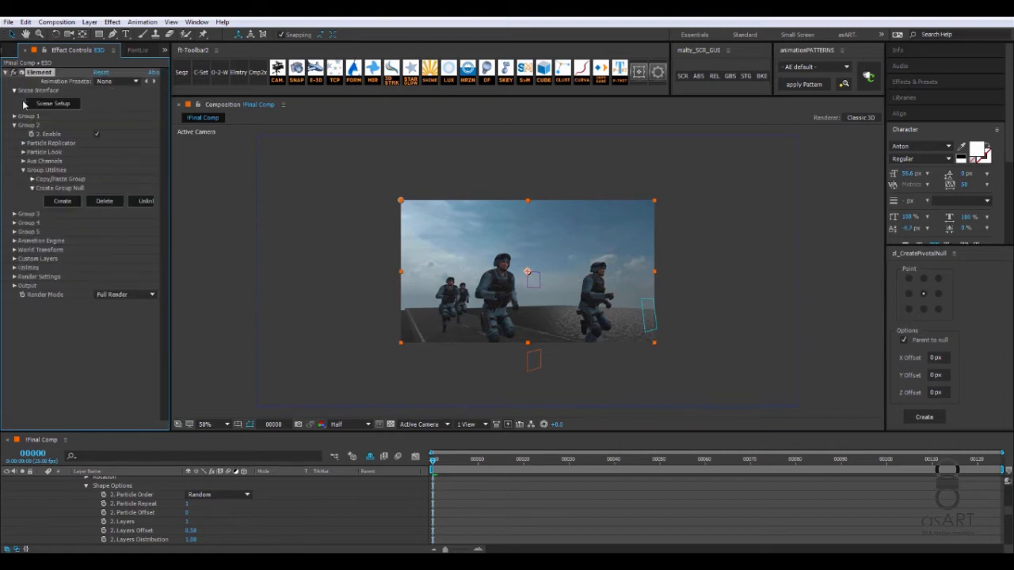
click(23, 152)
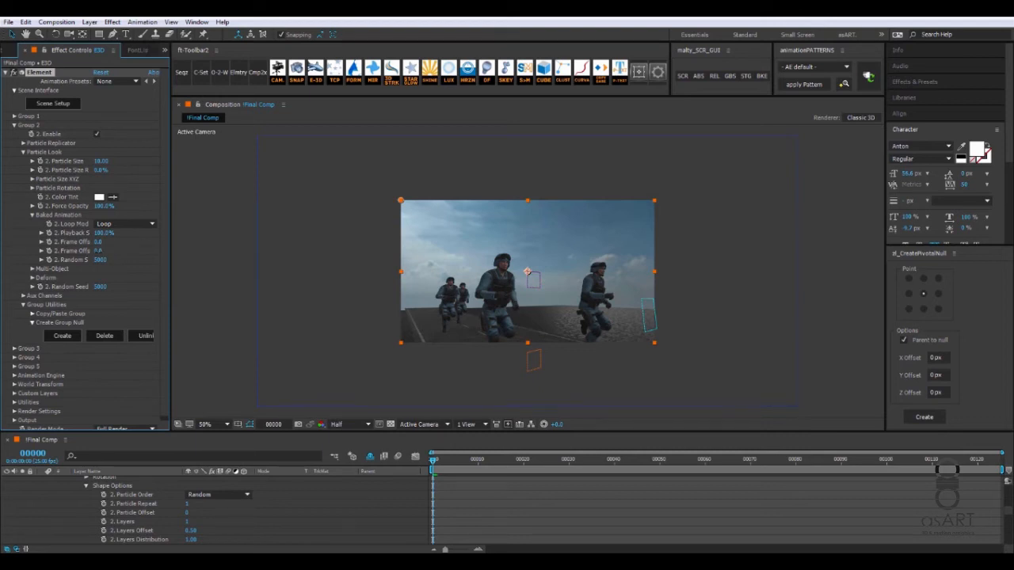
drag(103, 251, 214, 246)
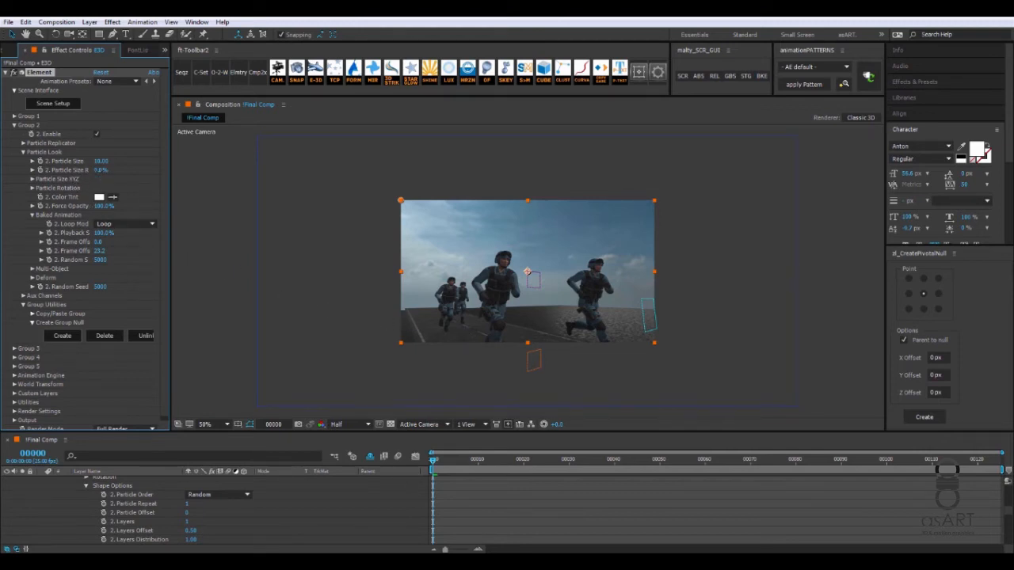
Step: Set Group 2's particle size randomness to about 13%, preview the motion, and collapse the E3D layer's properties
drag(95, 170, 100, 170)
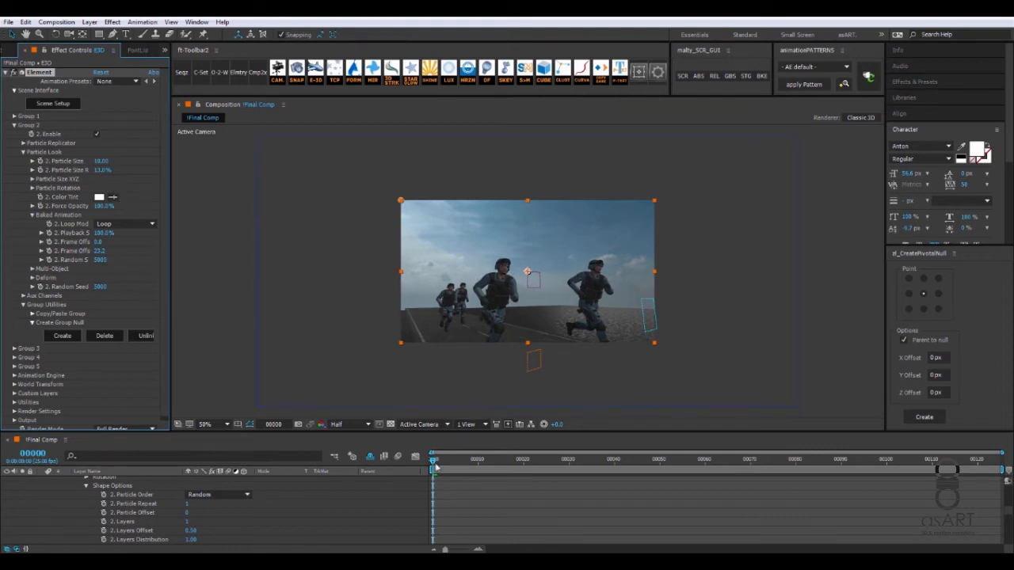
mouse_move(433, 467)
mouse_down()
mouse_move(549, 477)
mouse_move(724, 461)
mouse_move(428, 462)
mouse_up()
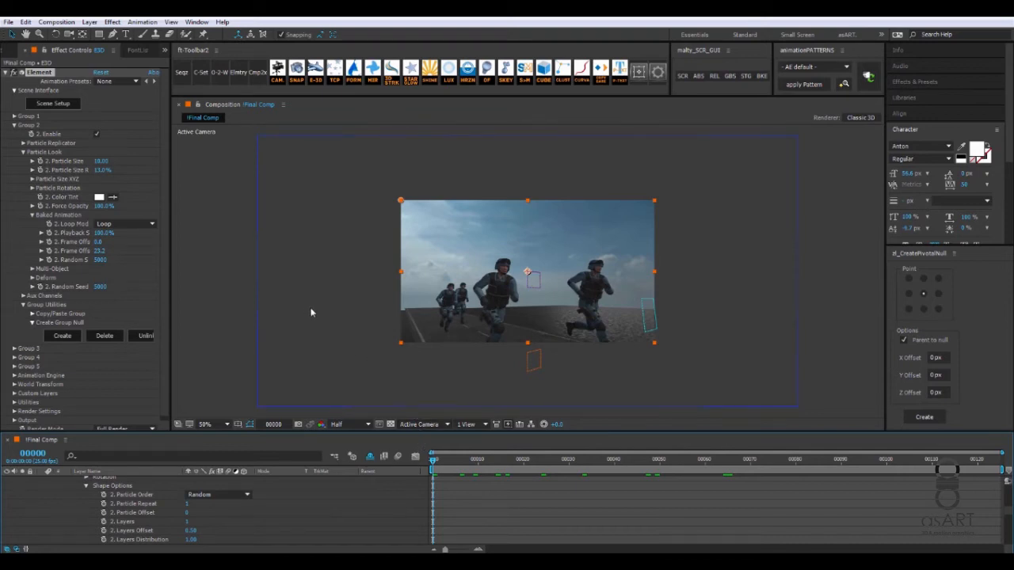
key(shift+slash)
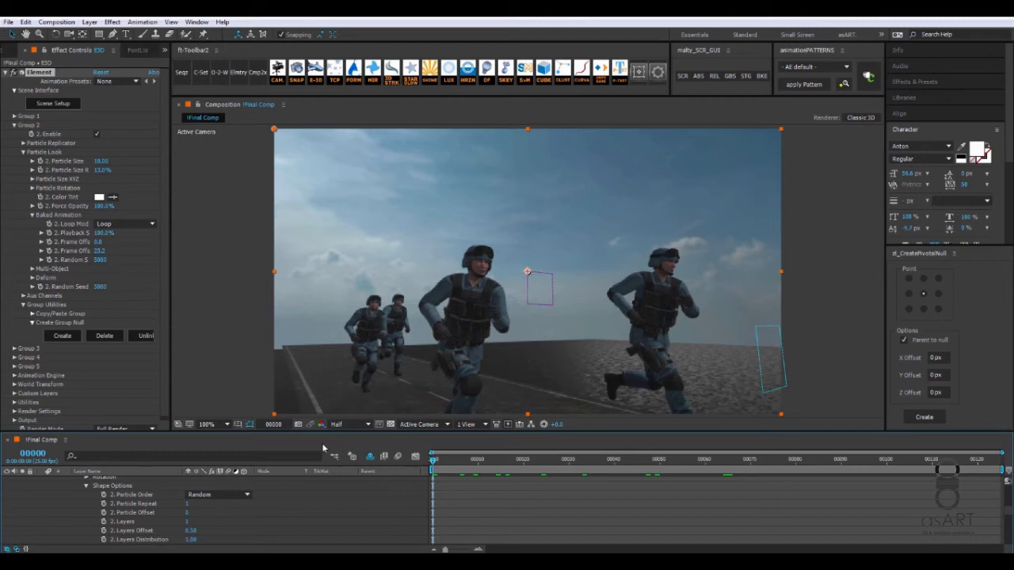
scroll(205, 504, up, 3)
scroll(159, 517, up, 6)
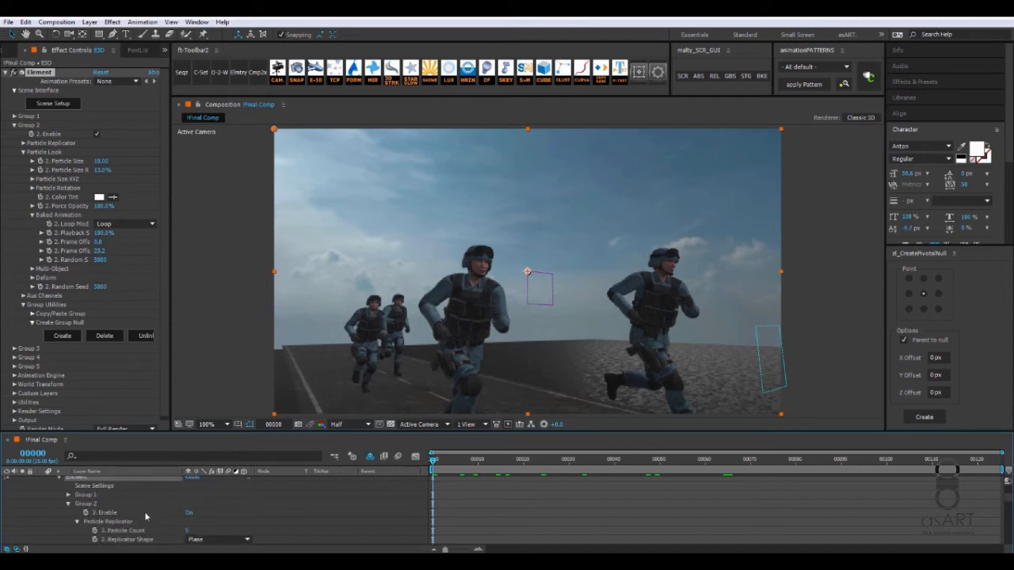
click(42, 514)
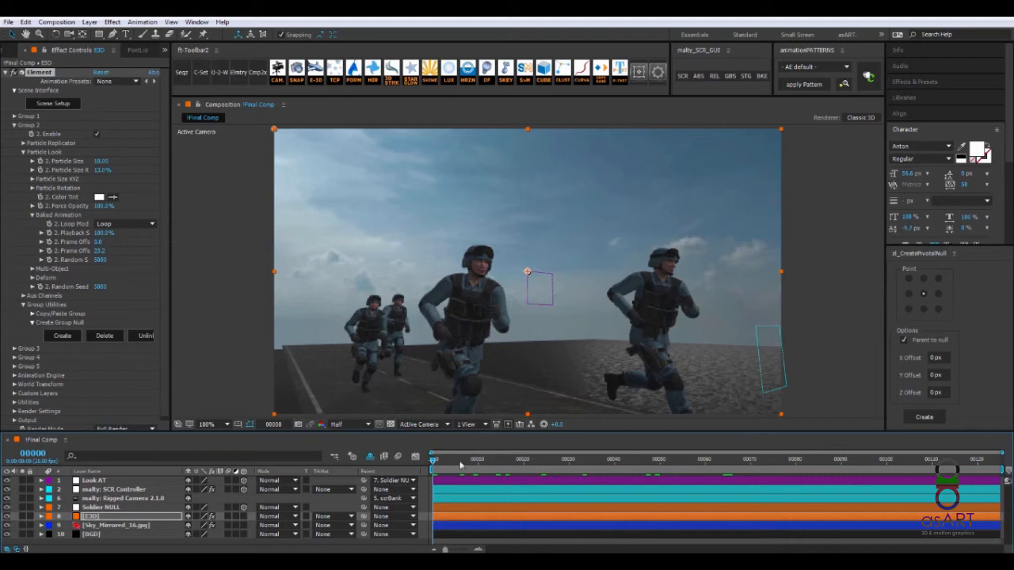
Step: On the malty: SCR Controller layer, keyframe the camera rig's Track at frame 0 and lower it to a negative value at frame 18
click(131, 490)
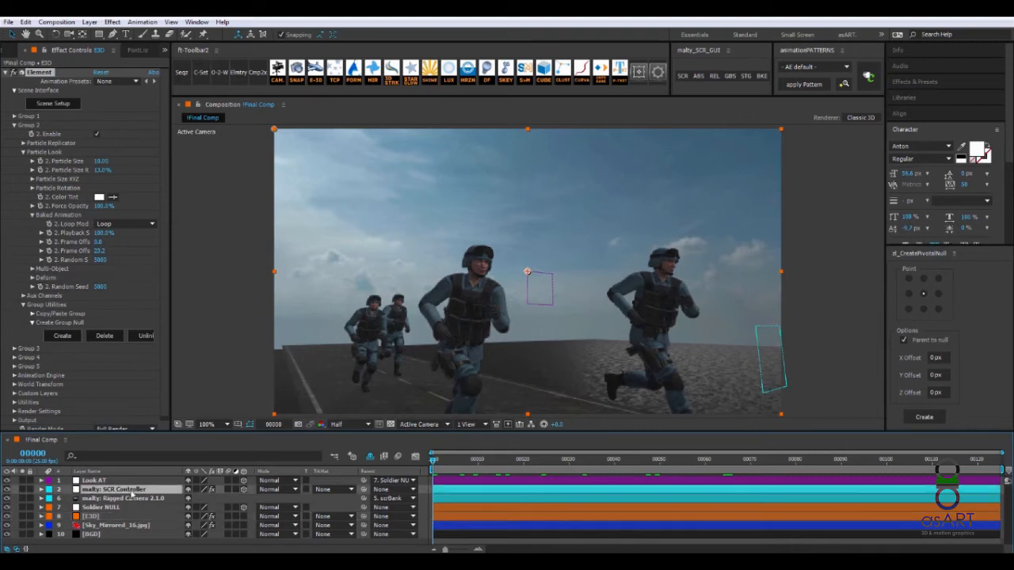
drag(433, 466, 481, 472)
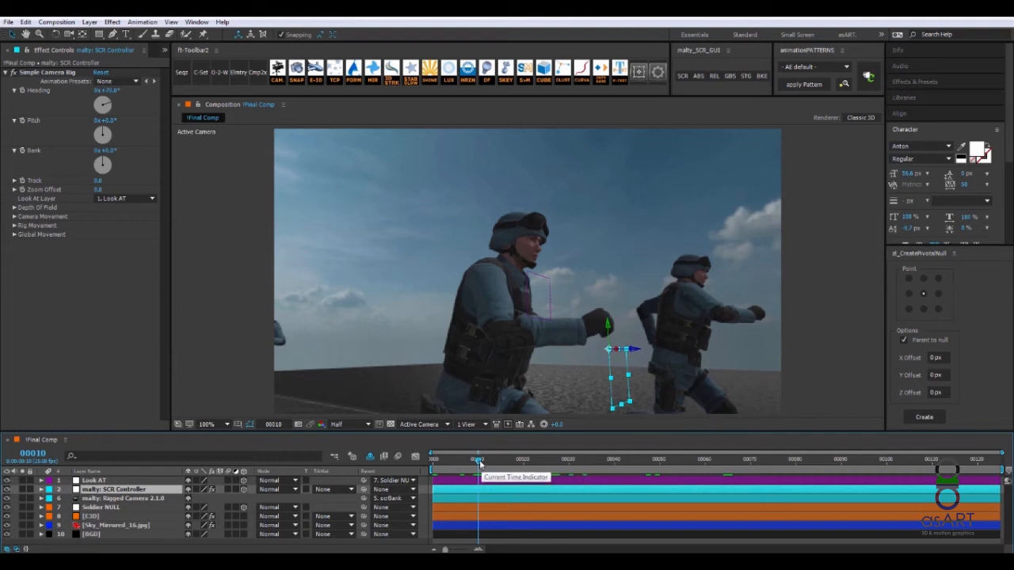
click(482, 462)
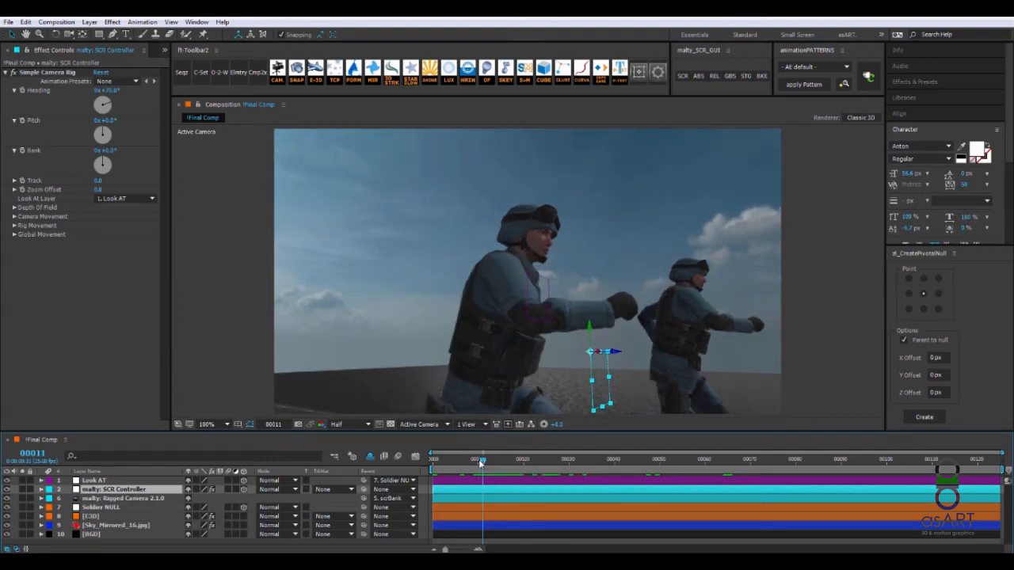
click(431, 462)
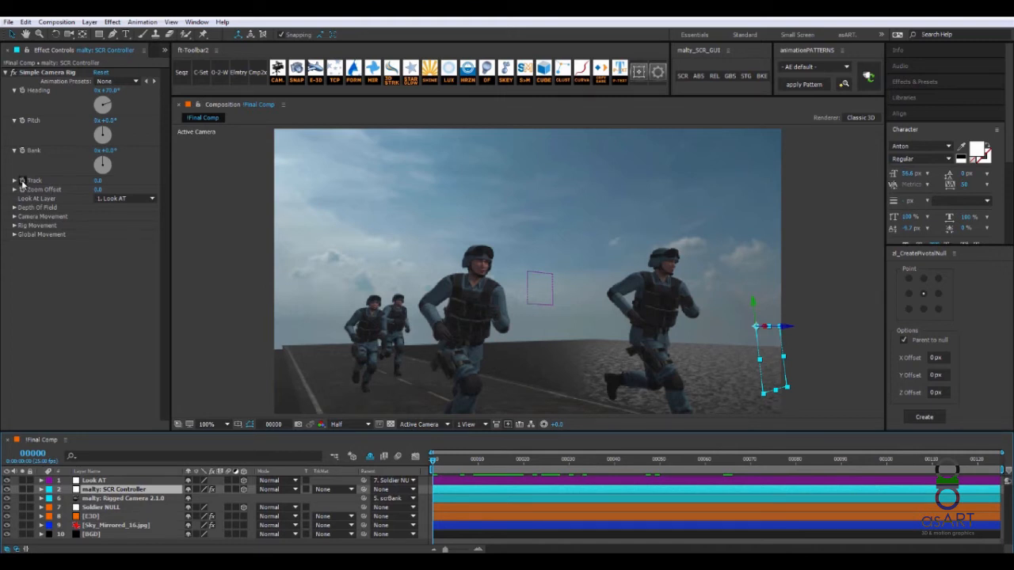
click(22, 181)
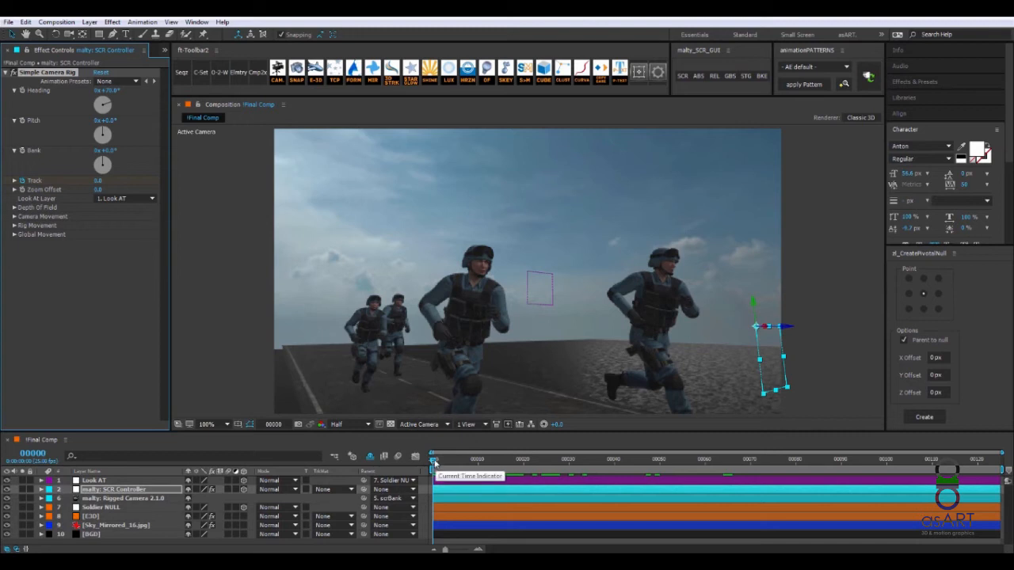
drag(435, 464, 516, 474)
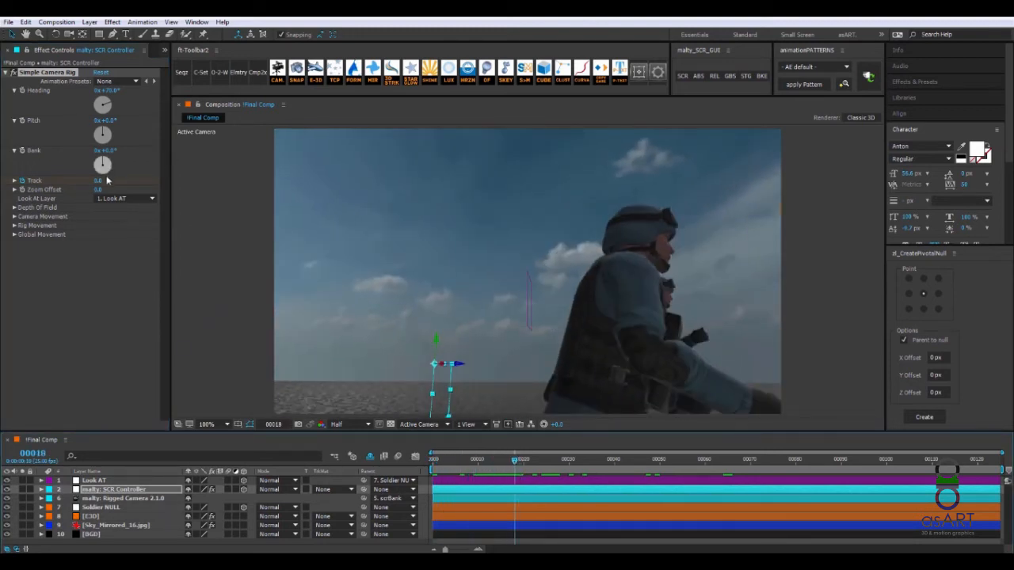
drag(99, 181, 83, 181)
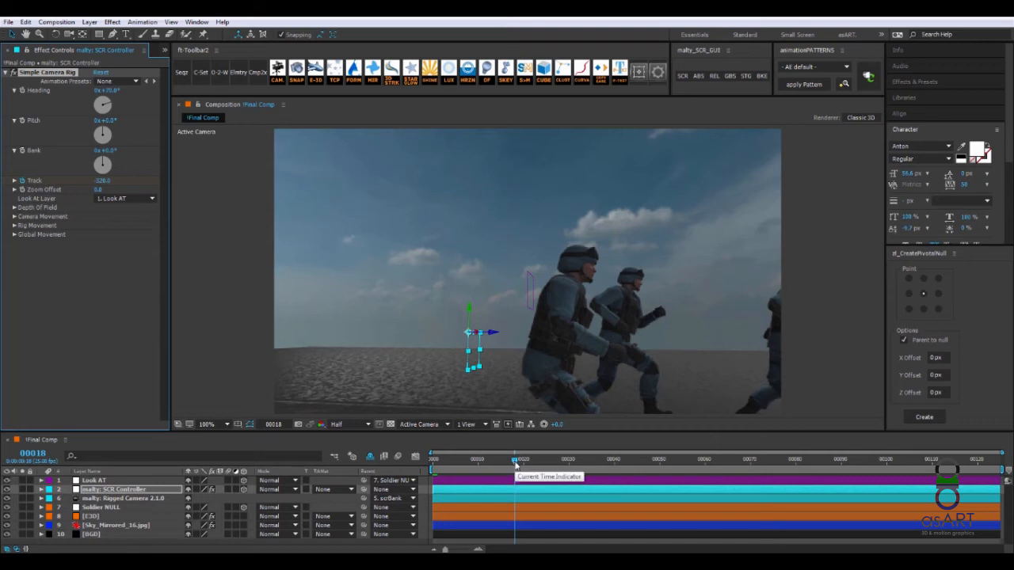
Step: Set the camera rig's Track to 0 at frame 39 and scrub back to the first frame
drag(515, 463, 609, 474)
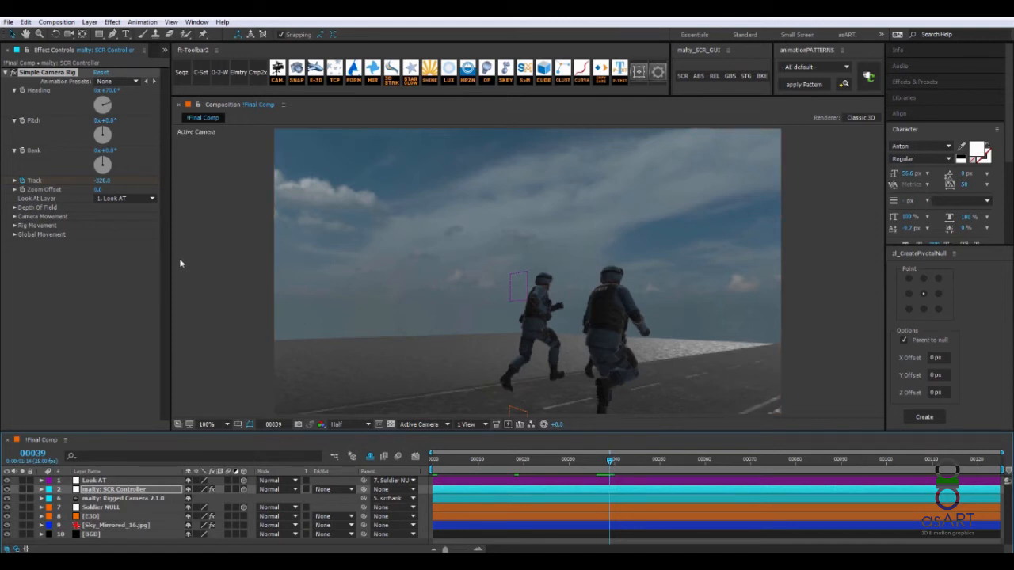
mouse_move(100, 180)
mouse_down()
mouse_move(83, 181)
mouse_move(103, 183)
mouse_up()
click(102, 181)
text(0)
key(Return)
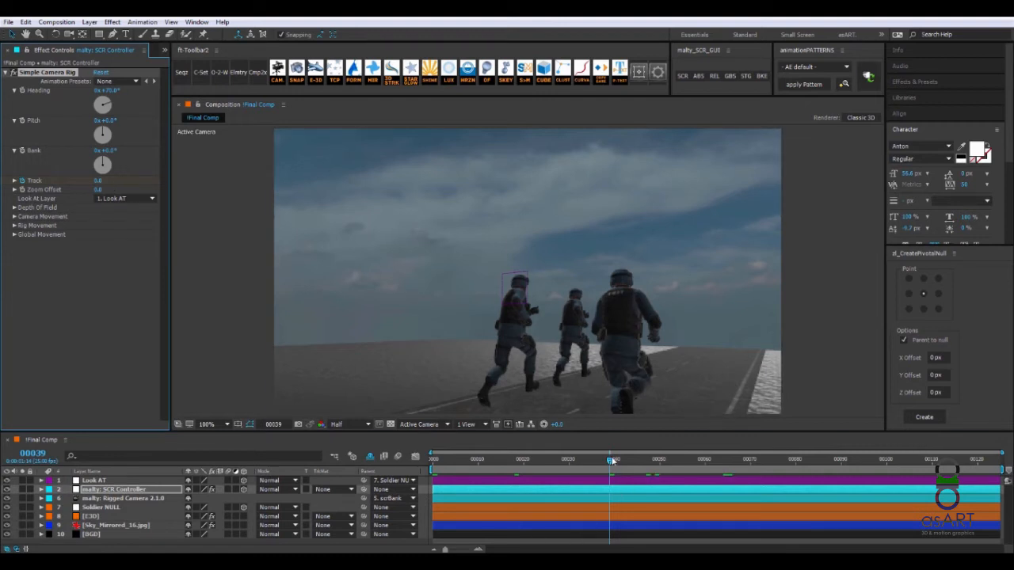
drag(612, 461, 434, 472)
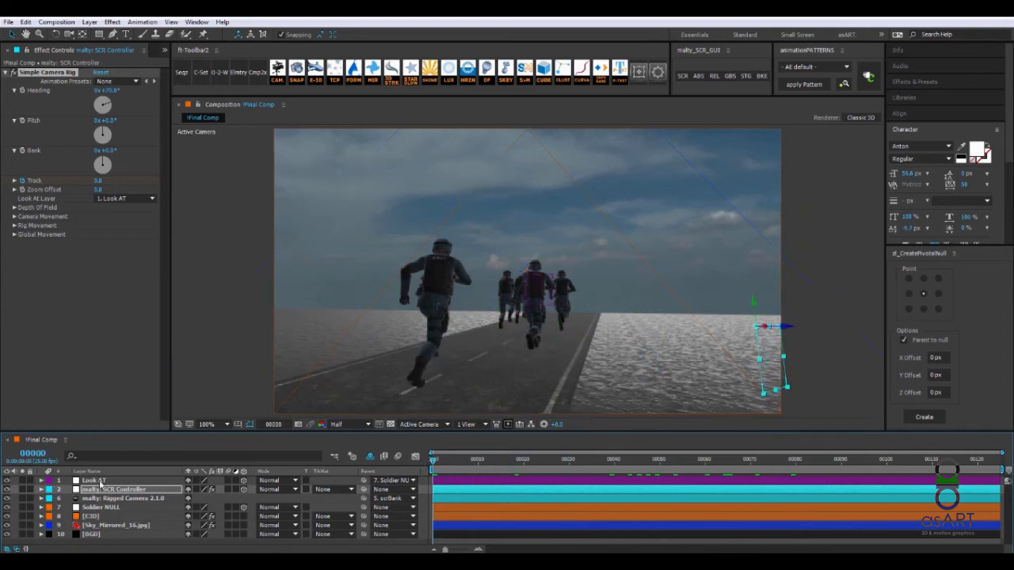
Step: Reveal the SCR Controller's Track keyframes, select the one at frame 18, and preview the camera move from the start
click(139, 491)
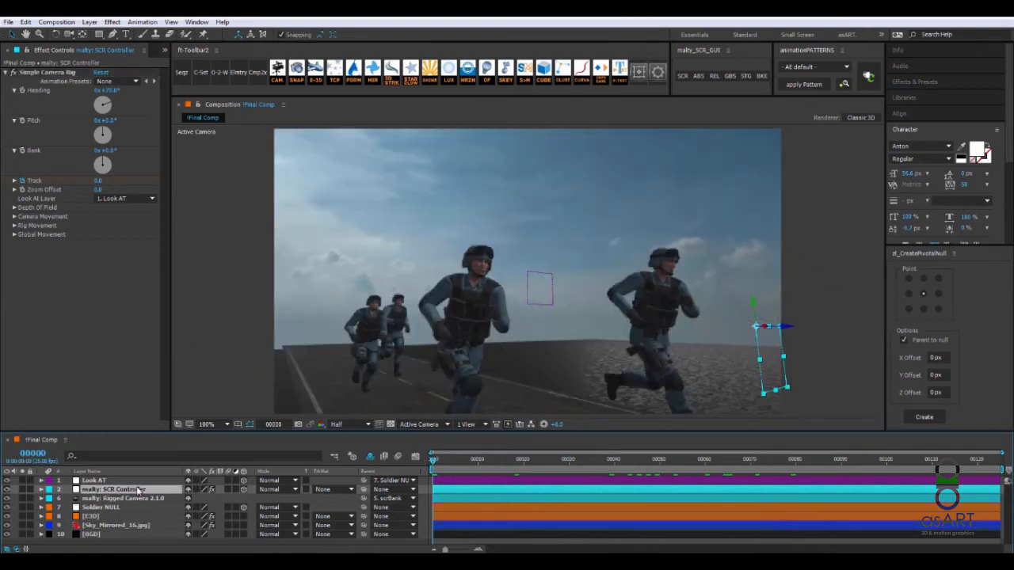
key(u)
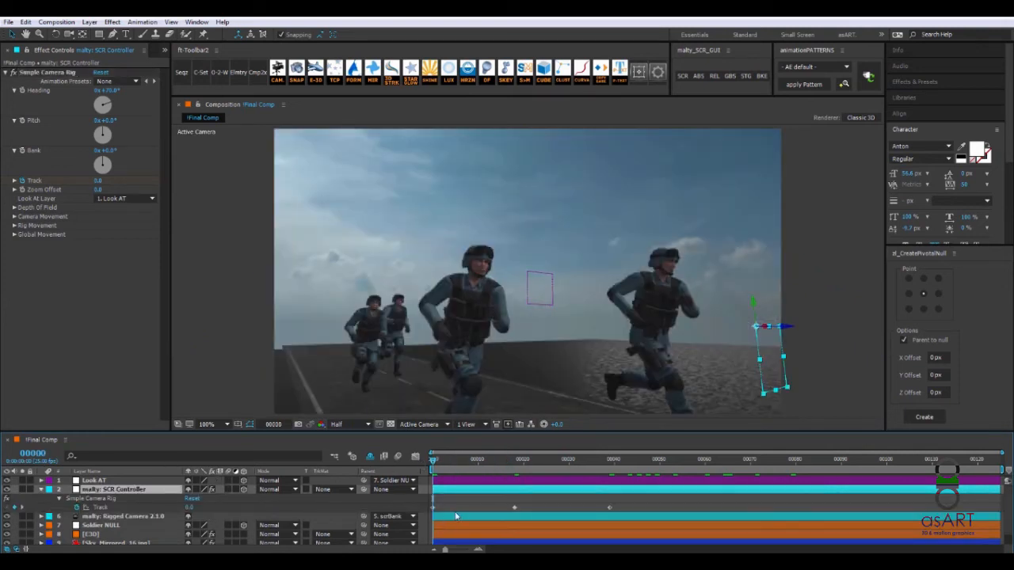
click(514, 509)
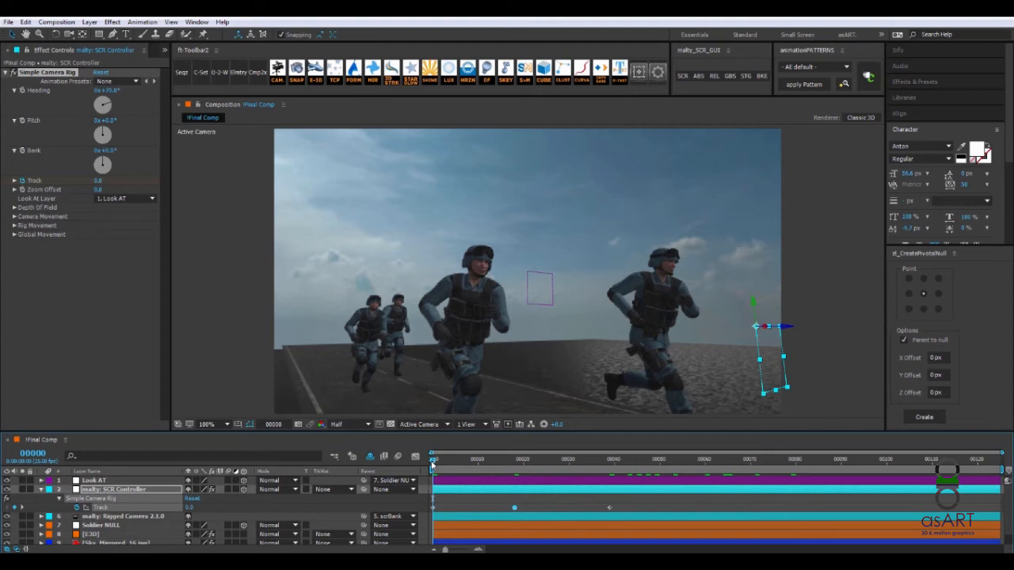
drag(432, 464, 426, 492)
click(42, 490)
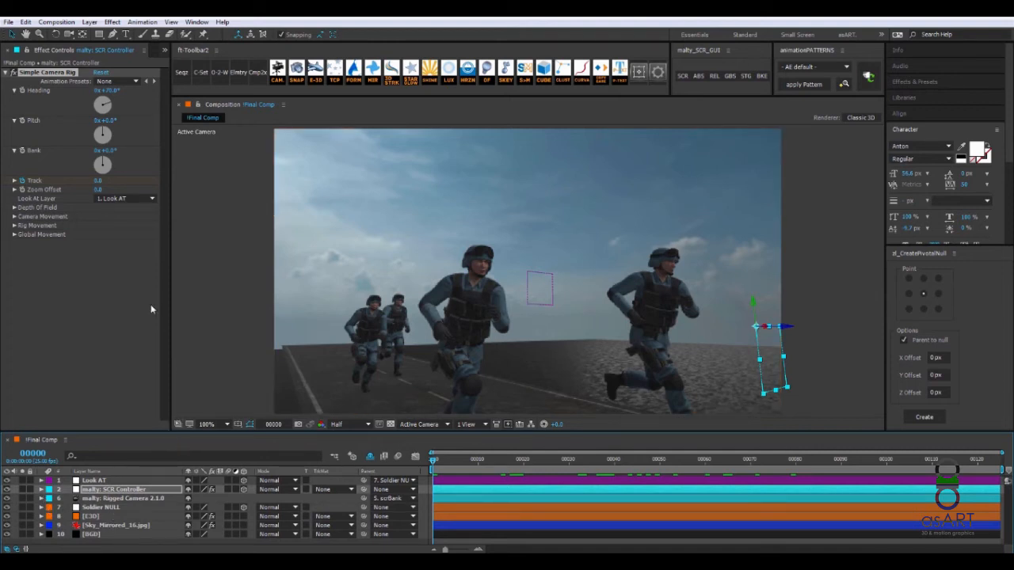
Step: In the camera rig's Depth of Field settings, set the focus target to the Look AT layer and enable depth of field
click(14, 208)
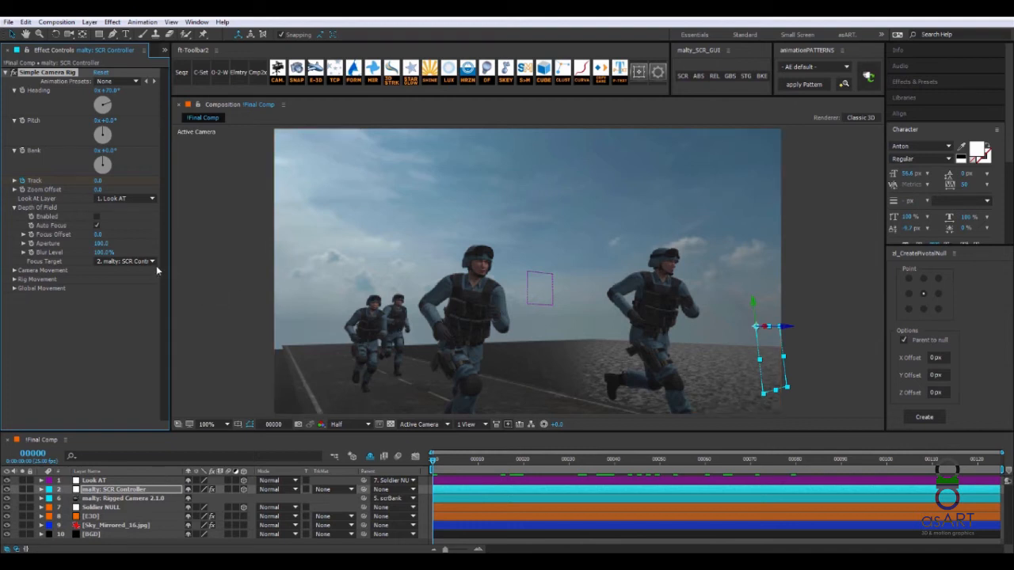
click(110, 263)
click(86, 287)
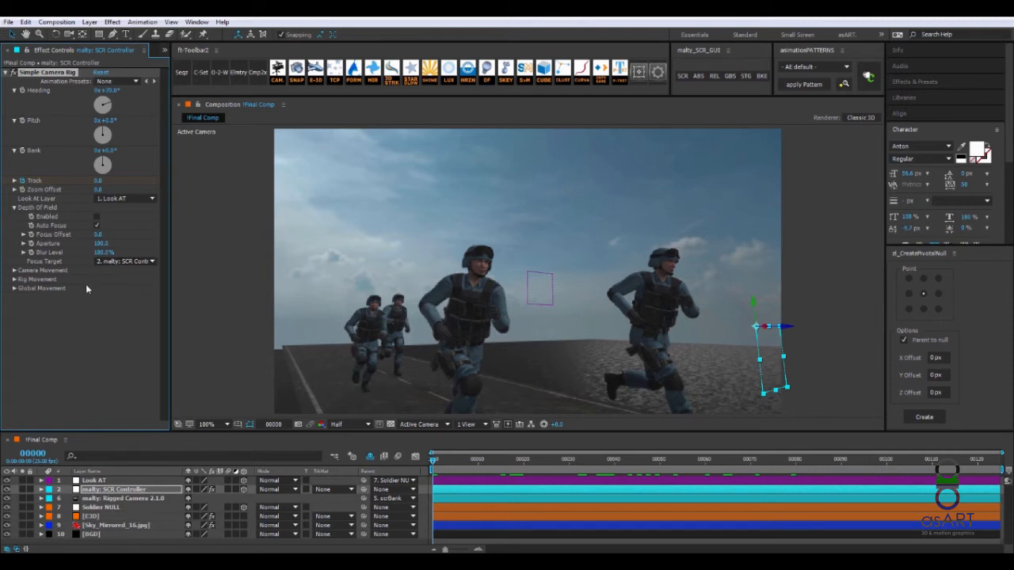
click(124, 261)
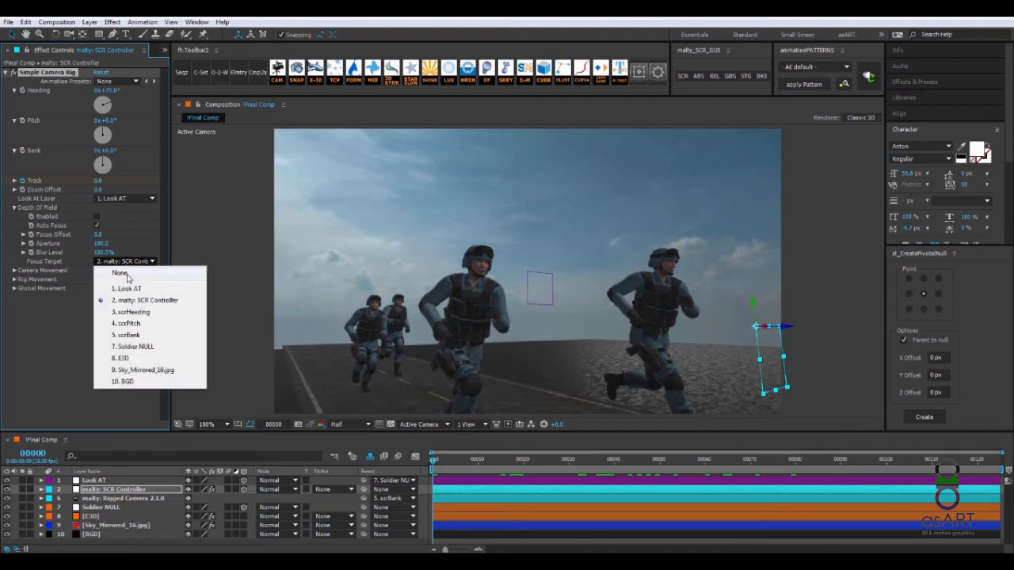
click(140, 289)
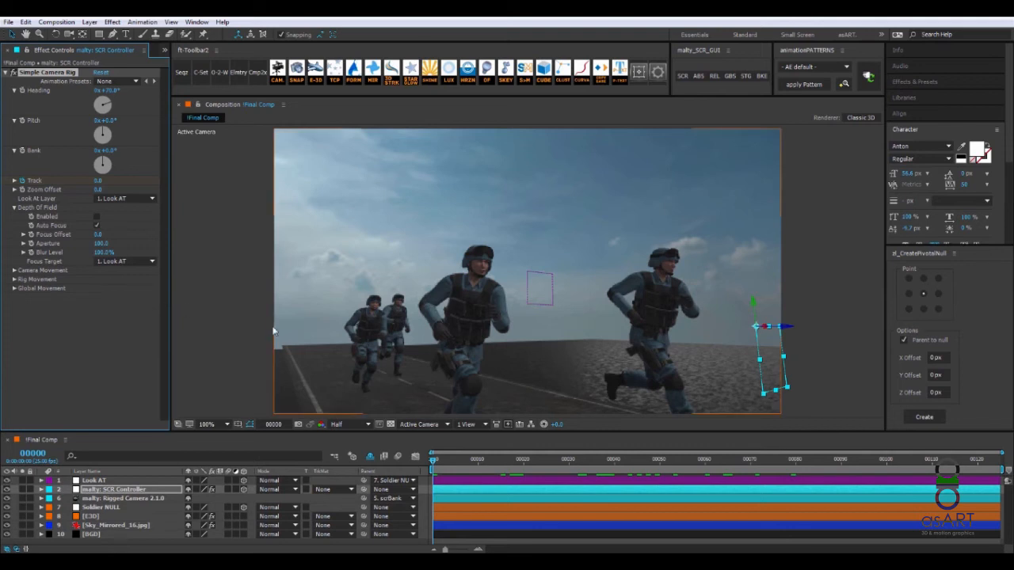
click(97, 217)
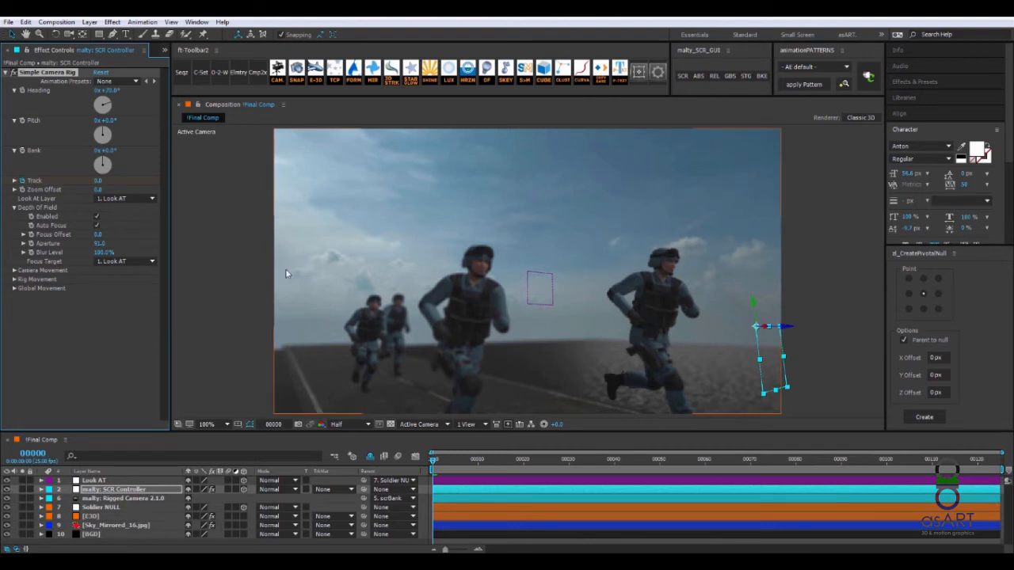
Step: Switch the preview to full resolution and set the depth of field's Blur Level to 72% and Aperture to 63
click(363, 425)
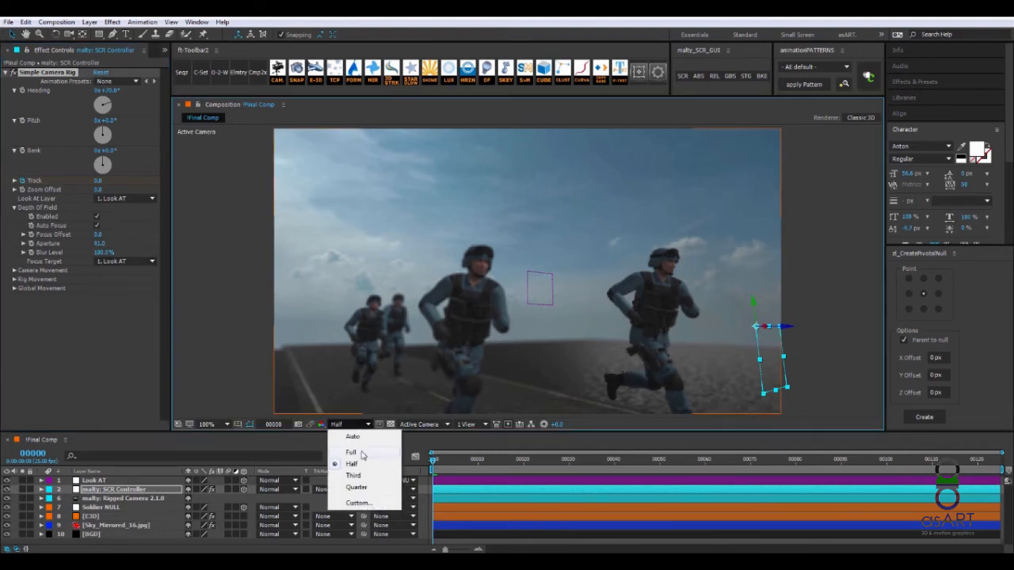
click(362, 453)
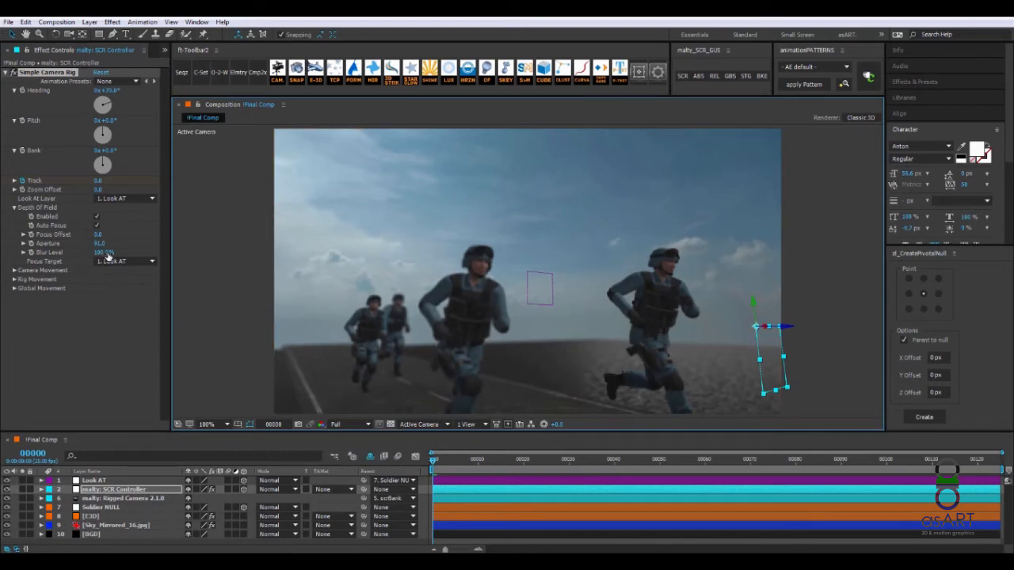
drag(99, 252, 93, 252)
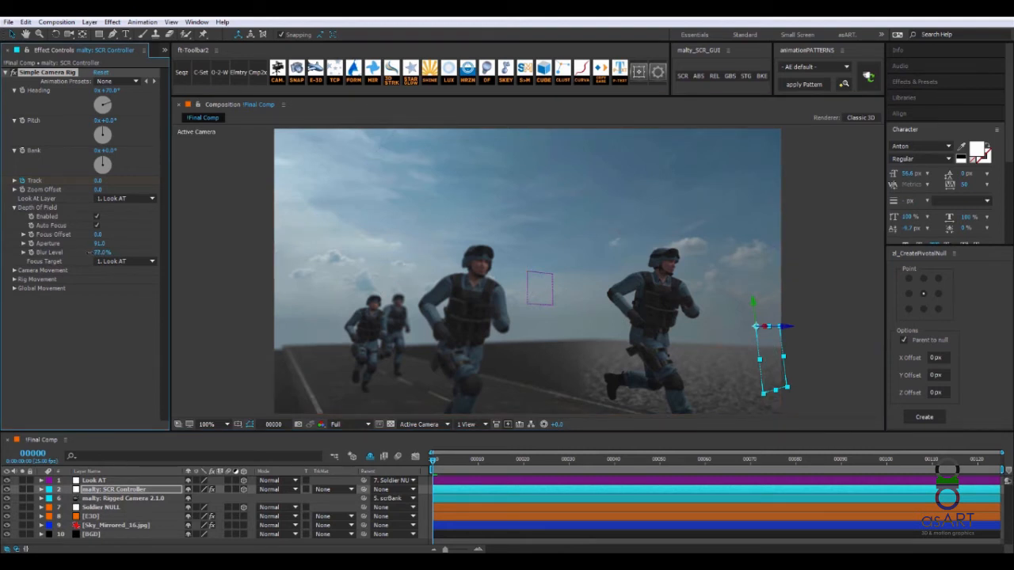
click(98, 253)
text(72)
key(Return)
click(100, 243)
text(63)
key(Return)
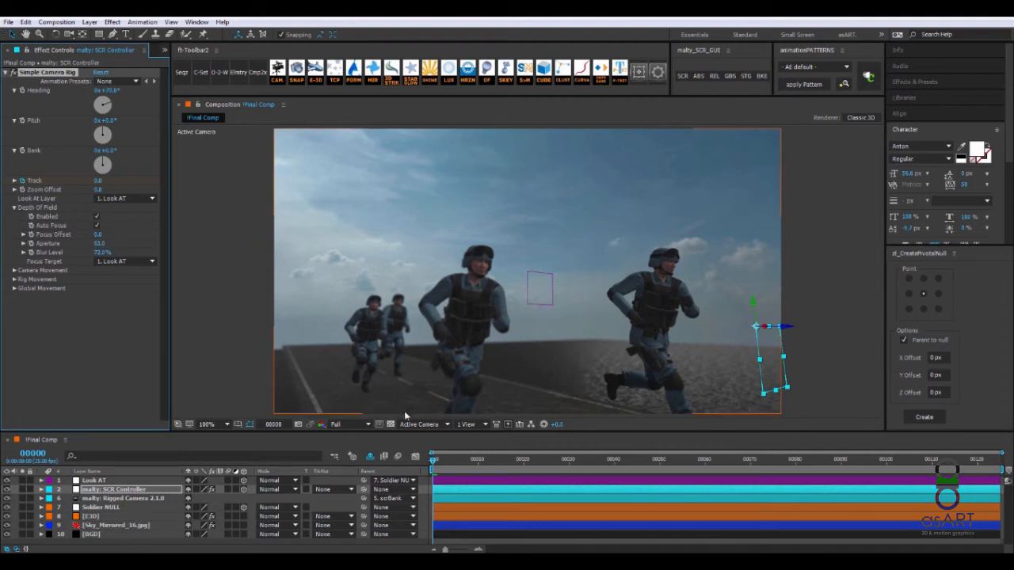
mouse_move(434, 463)
mouse_down()
mouse_move(666, 487)
mouse_move(430, 463)
mouse_up()
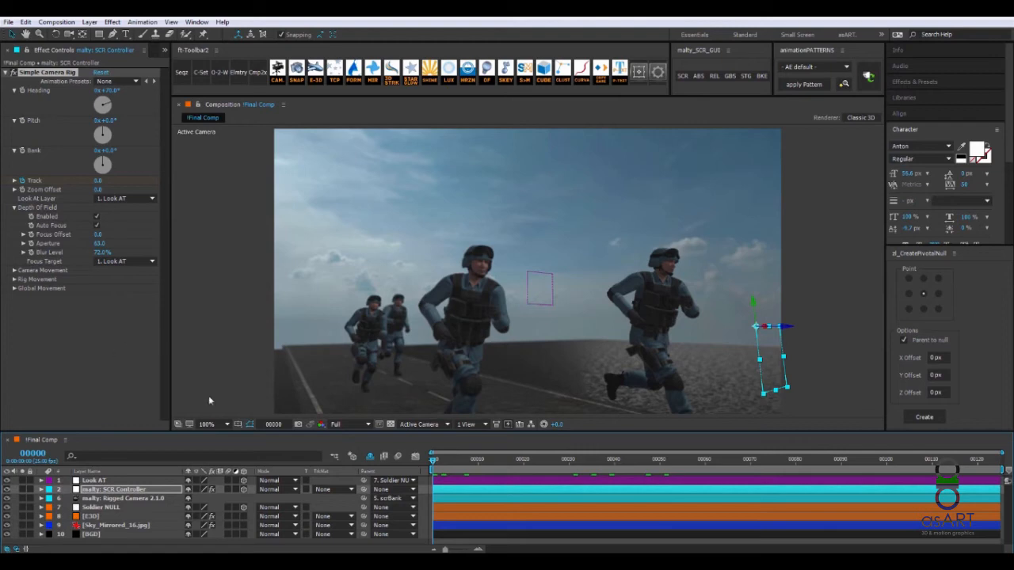
Step: Start a new light in the composition, name it Ambinet and set its light type to Ambient
click(7, 72)
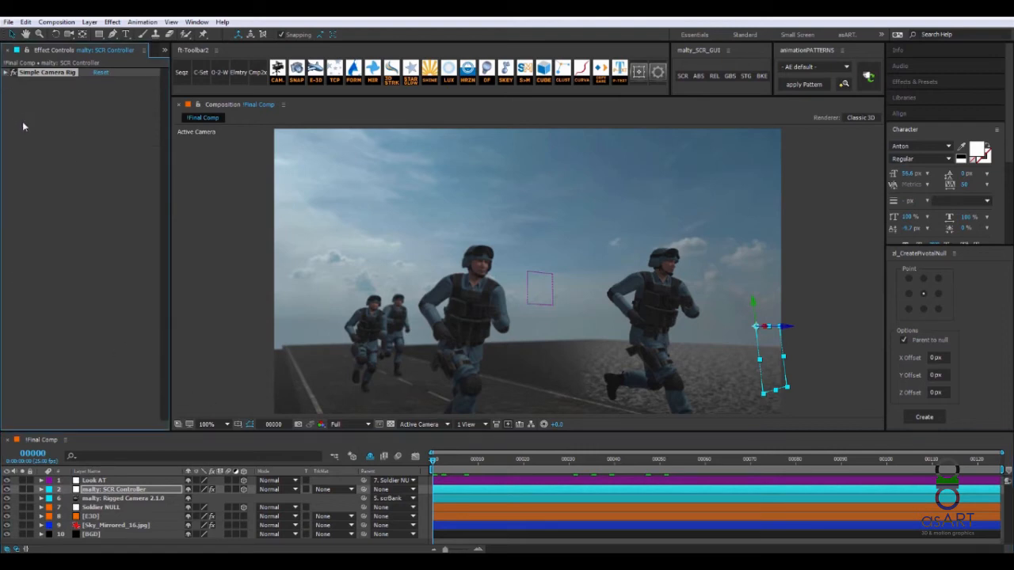
right_click(209, 167)
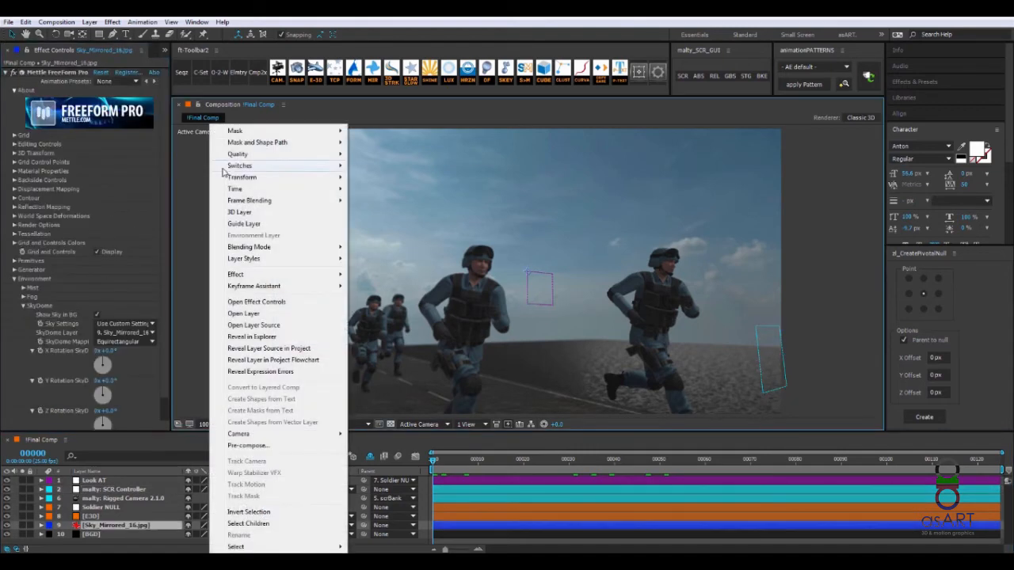
click(192, 205)
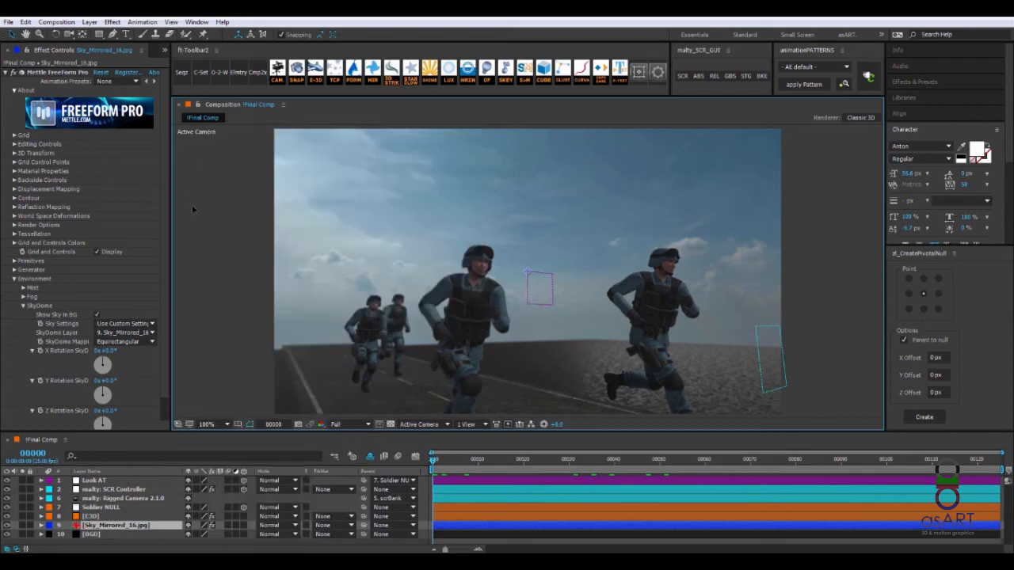
right_click(234, 165)
click(222, 178)
scroll(230, 200, down, 1)
right_click(229, 201)
mouse_move(236, 209)
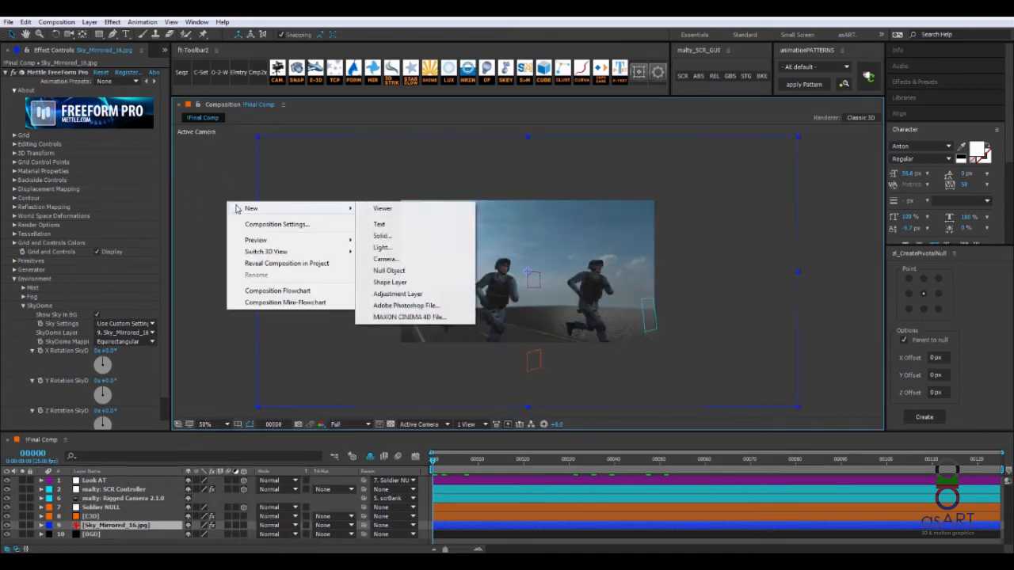
click(383, 247)
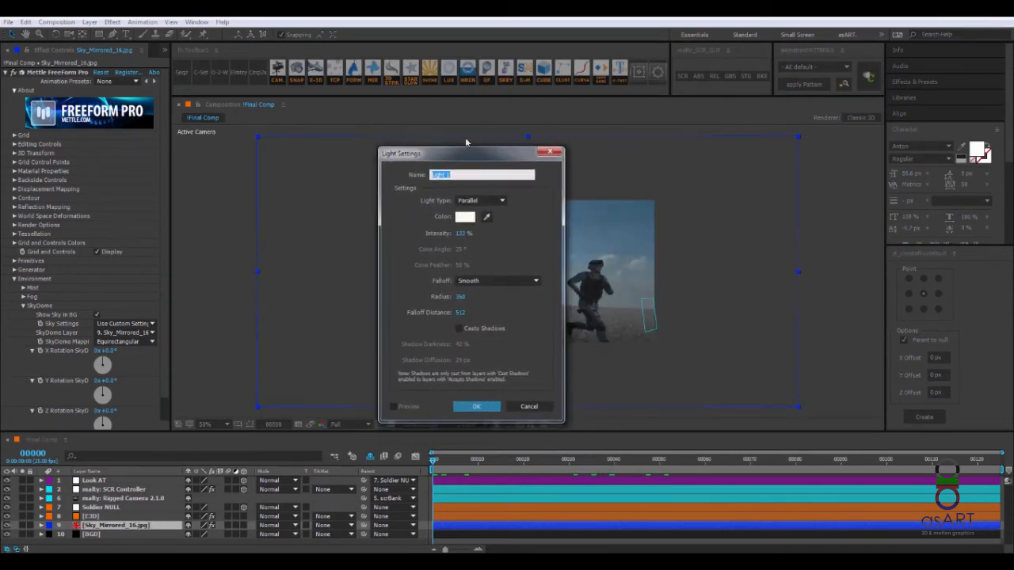
text(Ambinet)
click(479, 201)
click(503, 249)
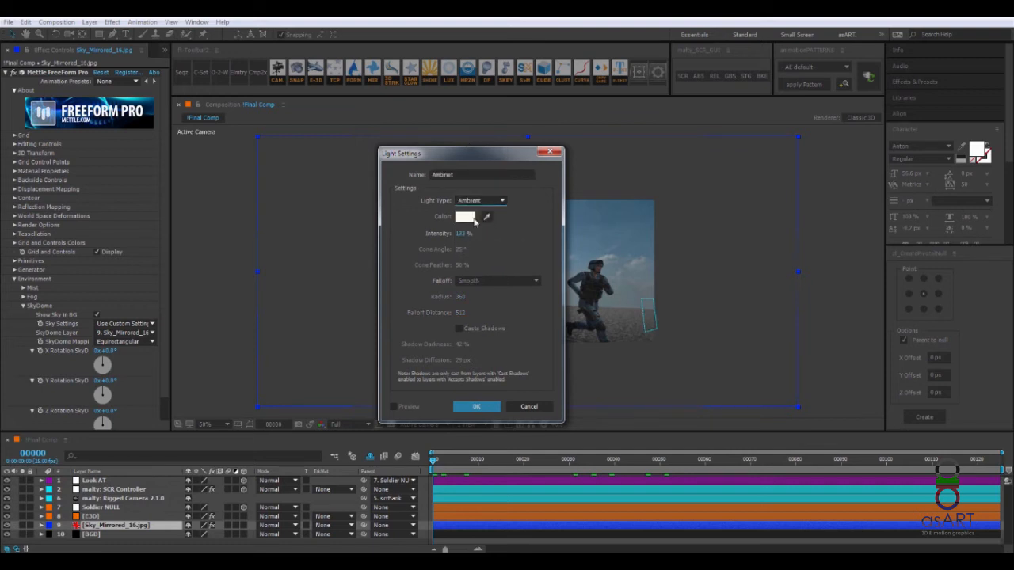
Step: Sample the ambient light's color from the sky, lower its intensity to 96%, lighten the blue slightly, and create the light
click(486, 217)
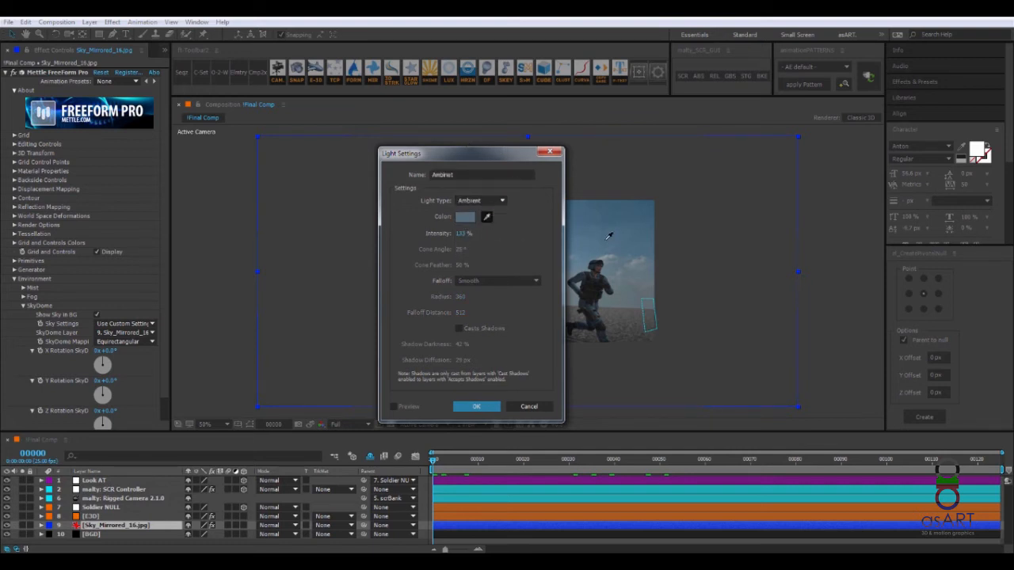
click(603, 236)
drag(464, 234, 444, 235)
click(465, 217)
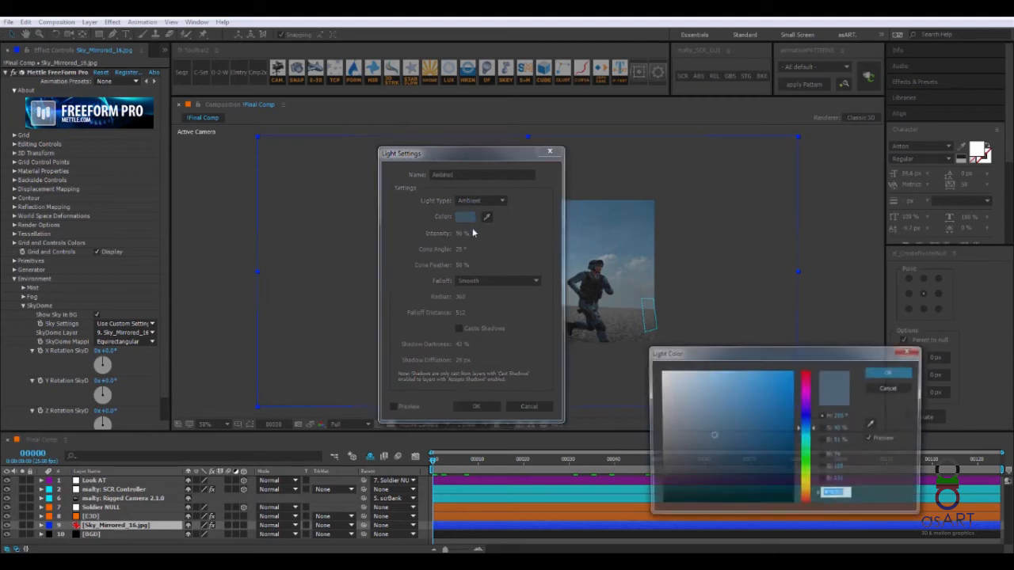
click(702, 417)
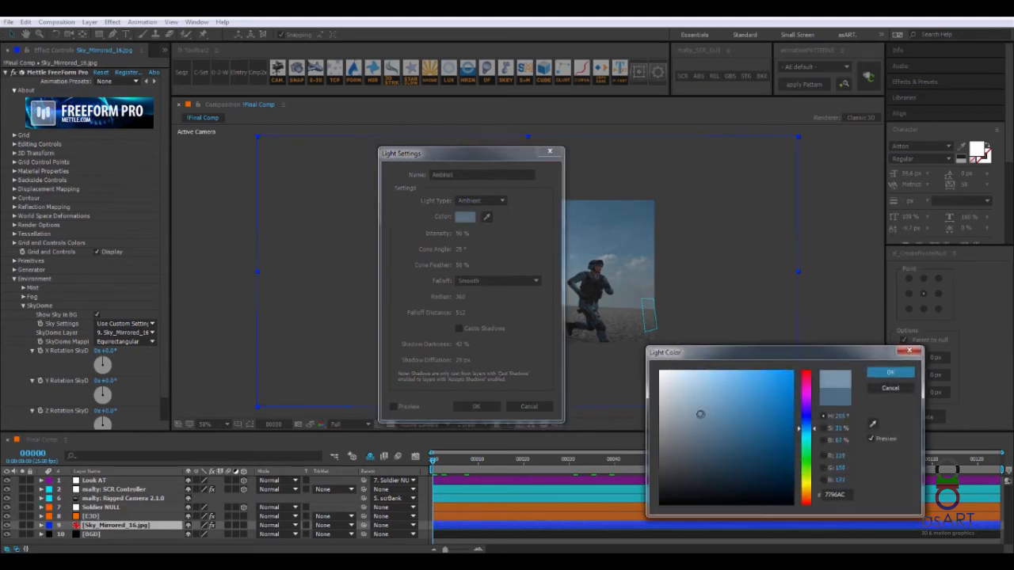
drag(700, 414, 699, 413)
click(882, 373)
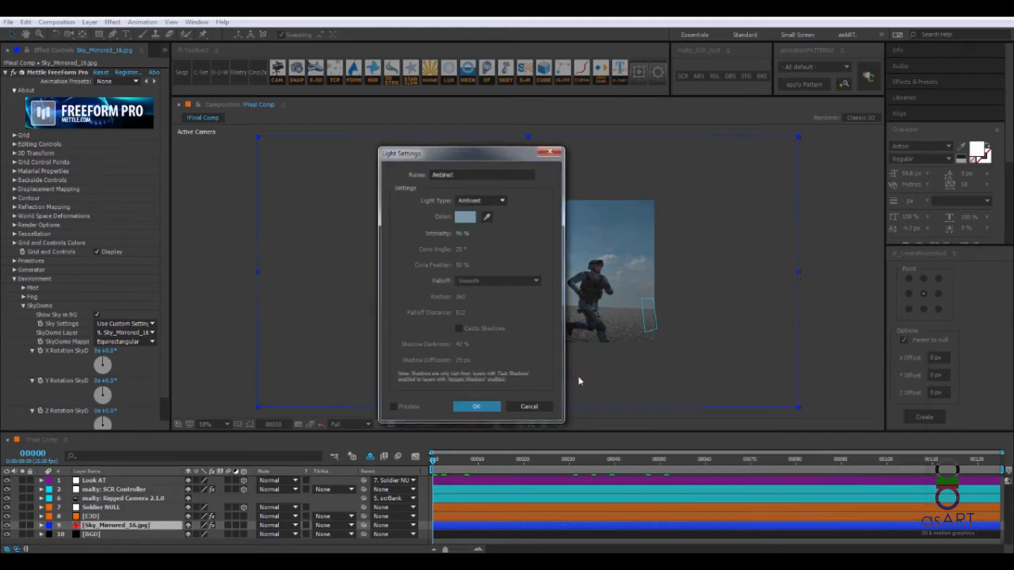
click(478, 408)
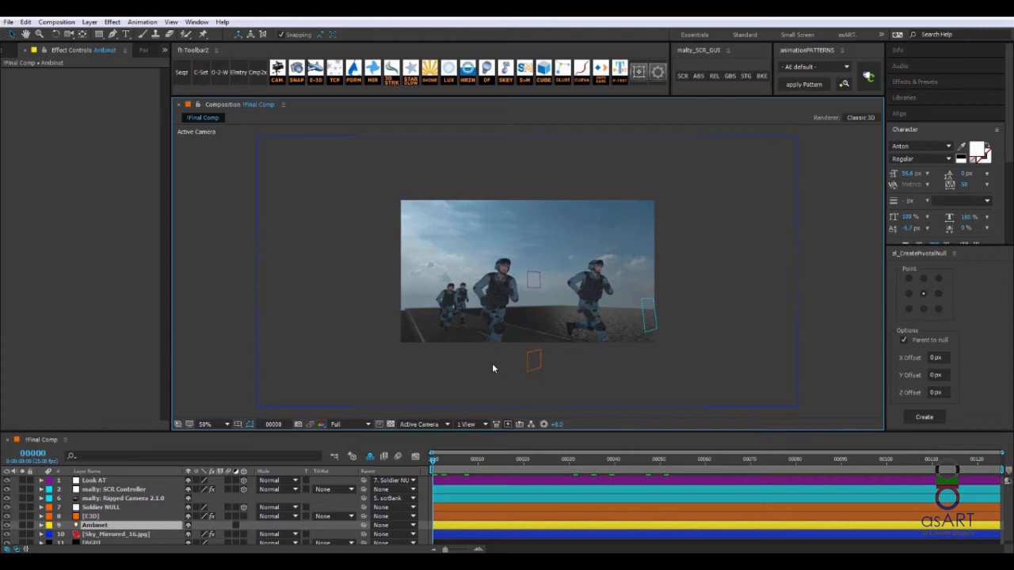
Step: Create a second light named Parallel Light with the light type set to Parallel
right_click(220, 271)
mouse_move(238, 277)
click(396, 318)
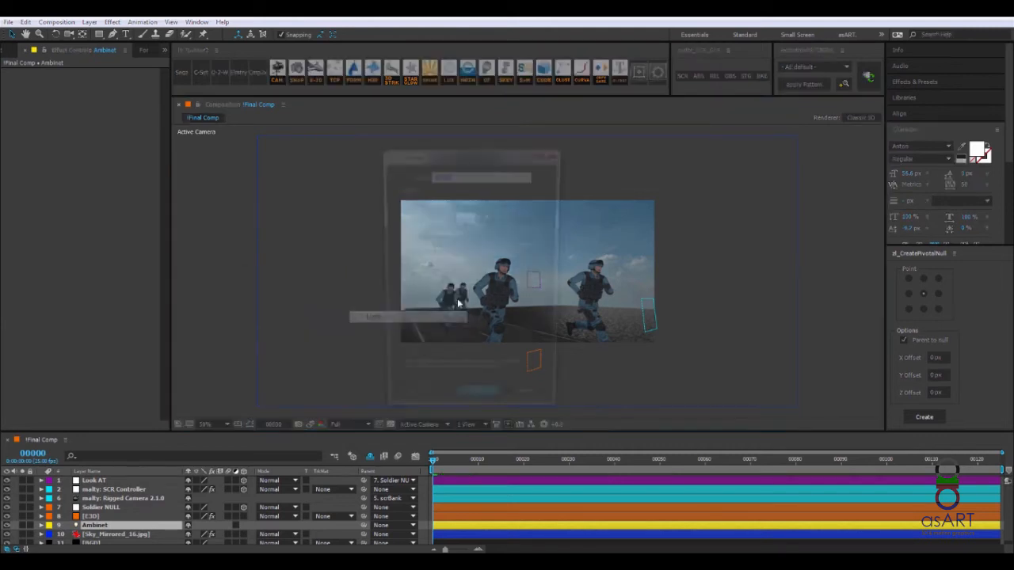
text(Paral)
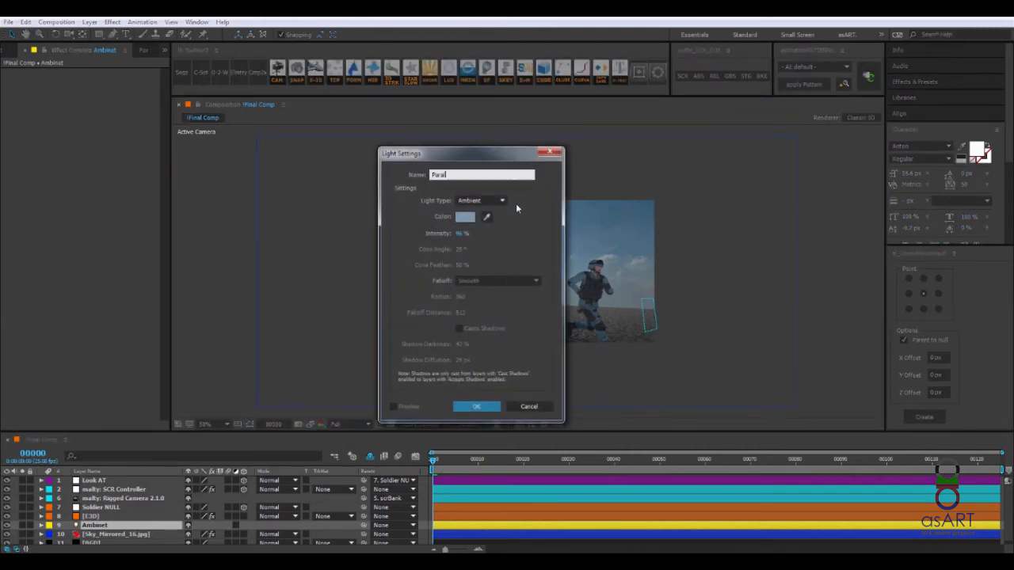
text(lel Light)
click(500, 201)
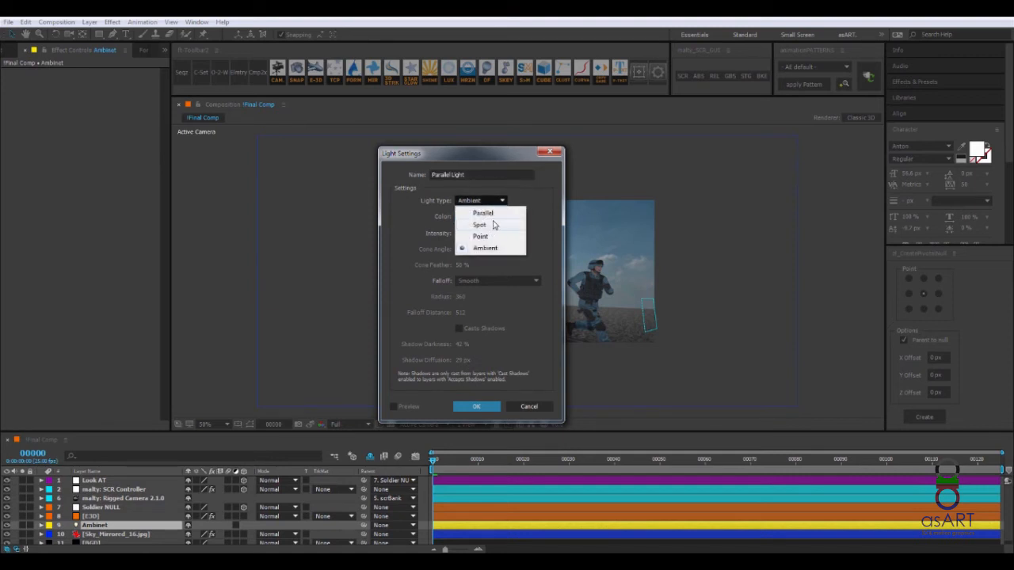
click(491, 212)
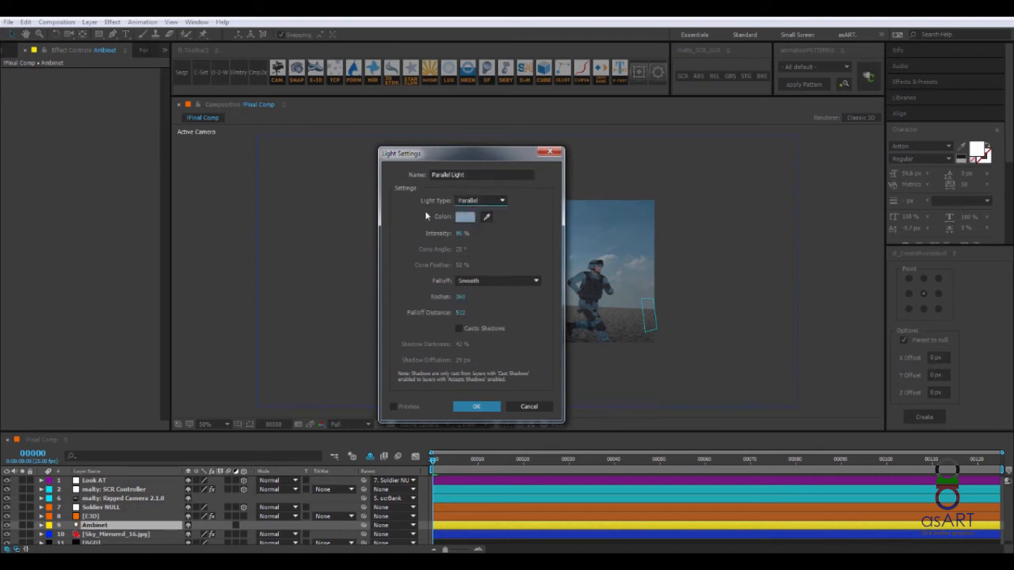
click(485, 410)
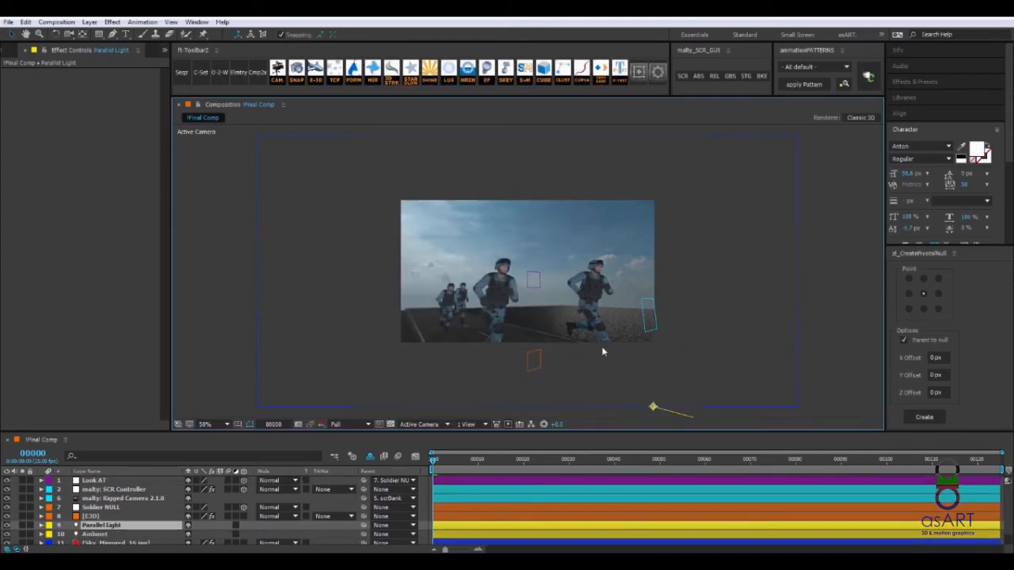
Step: In the Left view, move the Parallel Light's source far behind and above the soldiers
key(comma)
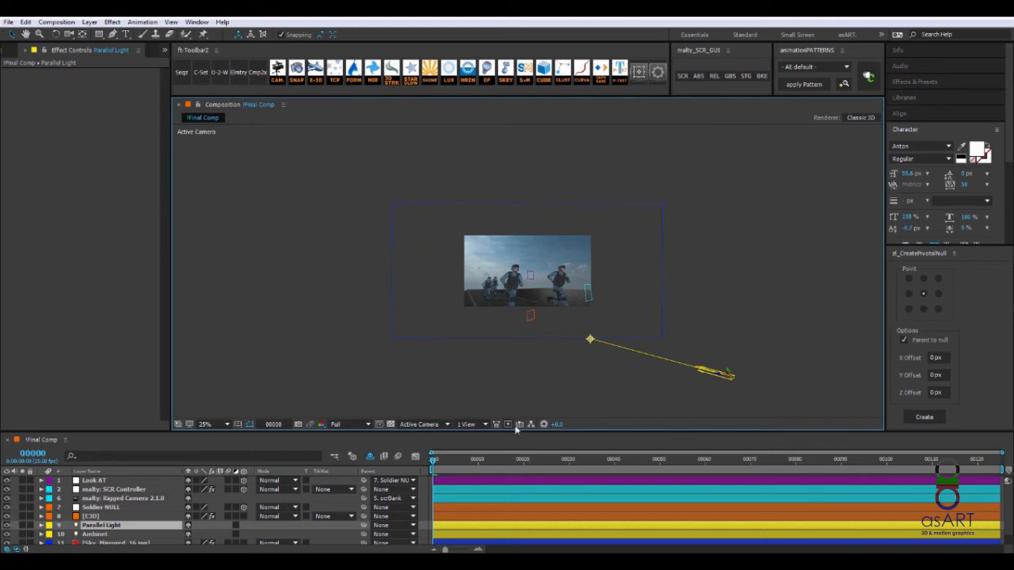
mouse_move(434, 463)
mouse_down()
mouse_move(494, 462)
mouse_move(433, 462)
mouse_up()
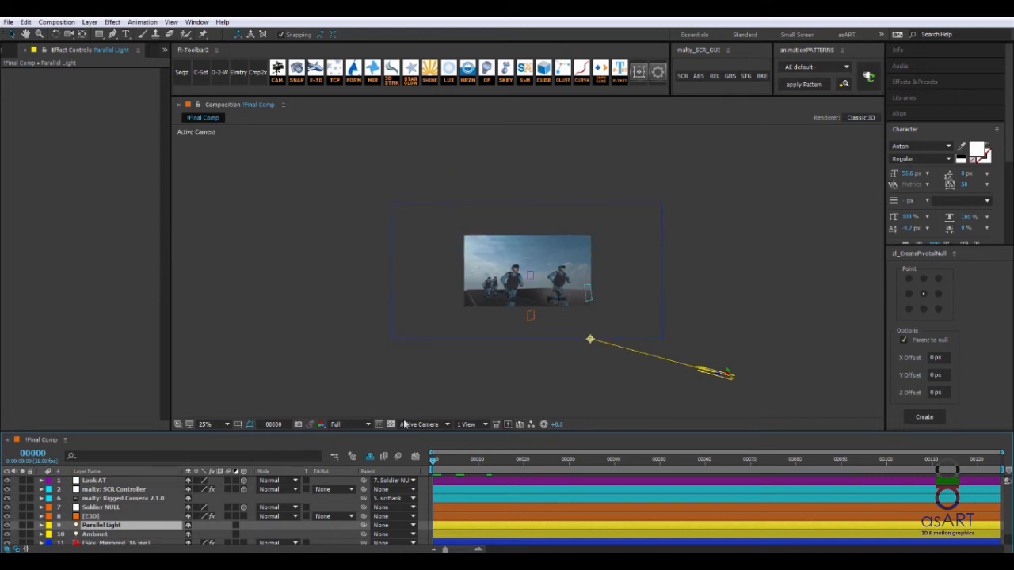
click(353, 425)
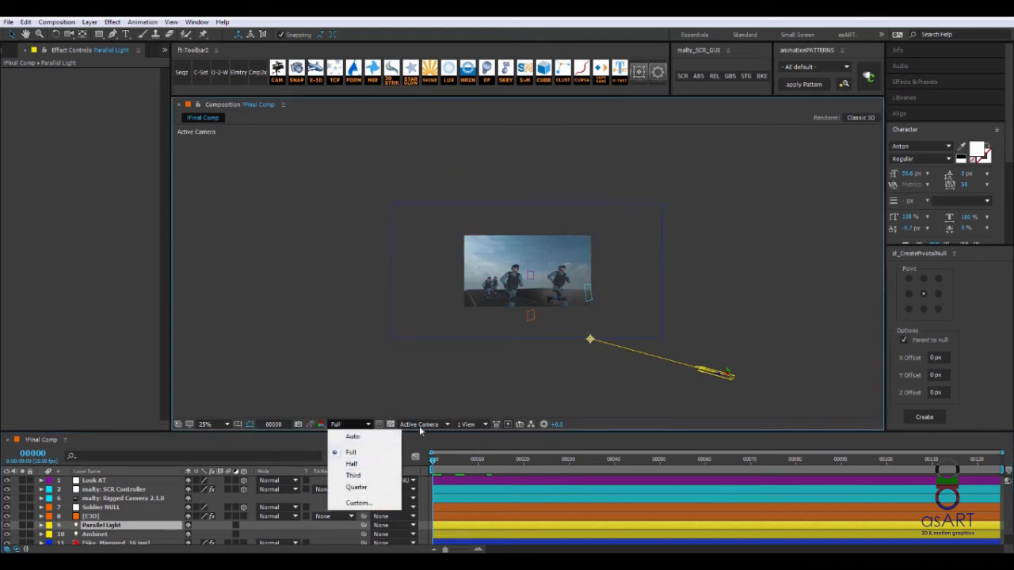
click(420, 425)
click(429, 331)
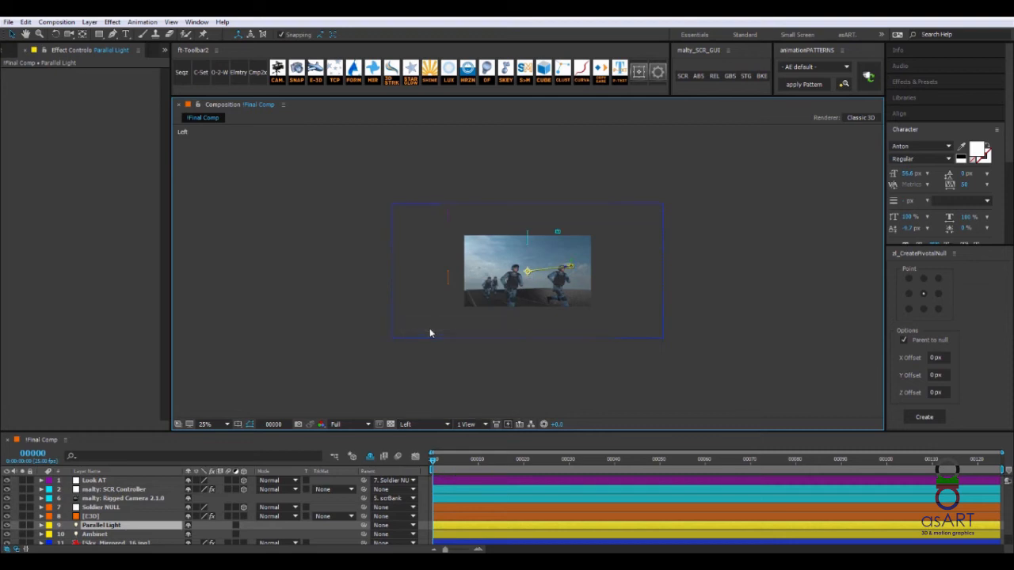
drag(622, 295, 627, 344)
drag(578, 321, 222, 204)
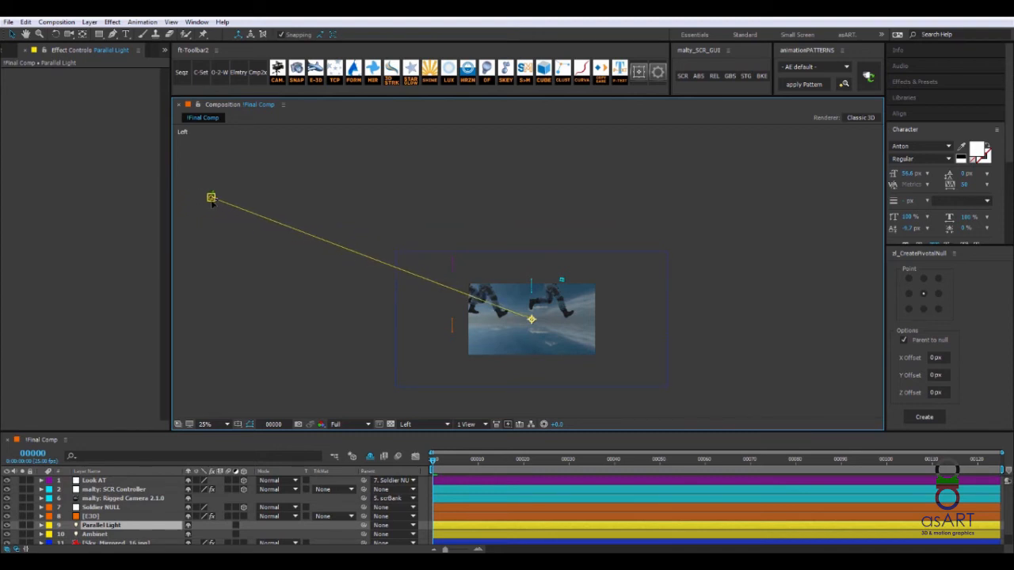
click(394, 319)
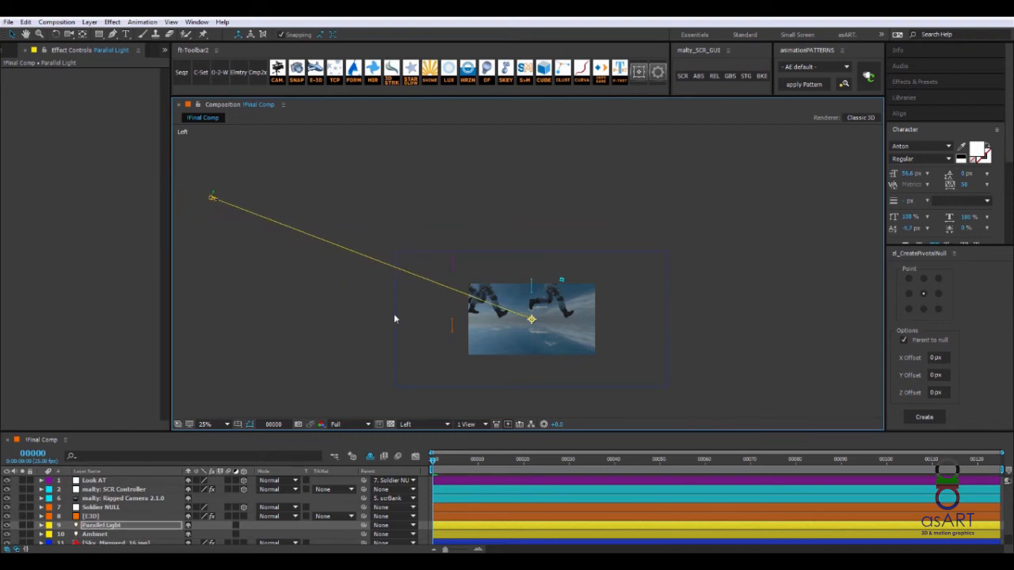
Step: In the Top view, shift the Parallel Light's source to the left so it shines diagonally across the scene
click(427, 424)
click(450, 338)
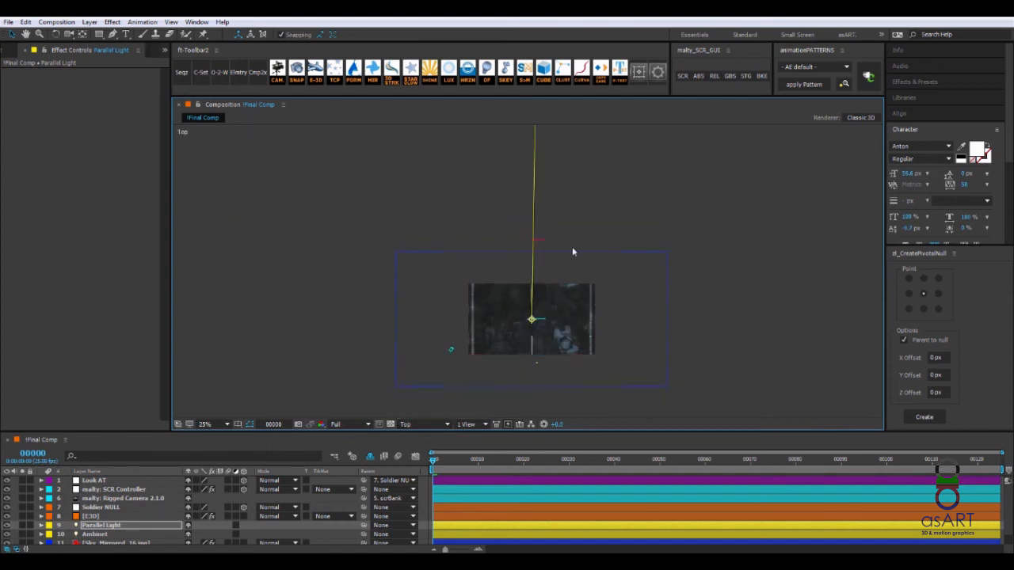
scroll(594, 317, down, 1)
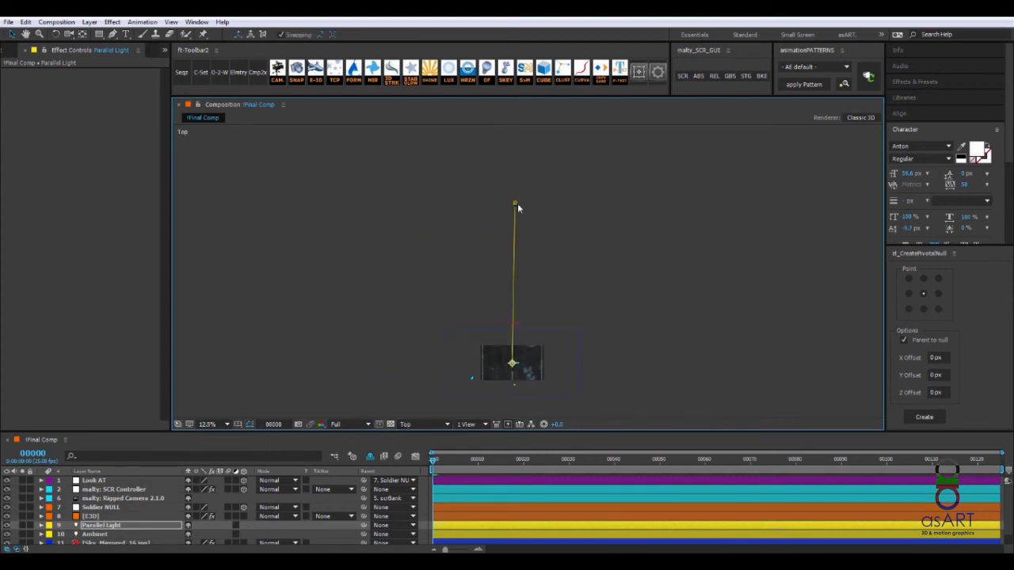
drag(520, 207, 471, 204)
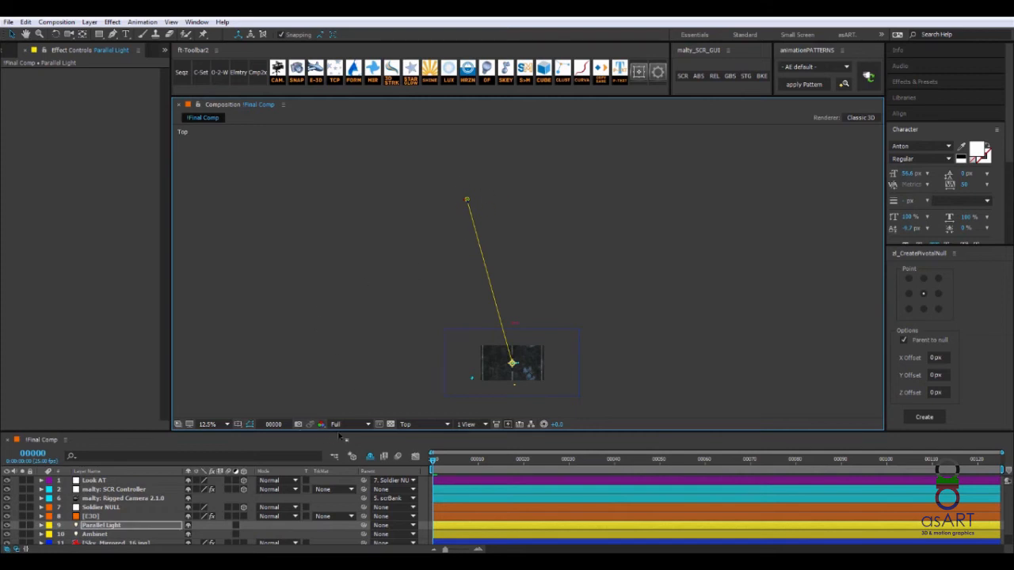
Step: Return to the Active Camera view and examine the new lighting on the soldiers and ground at 100% magnification
click(438, 427)
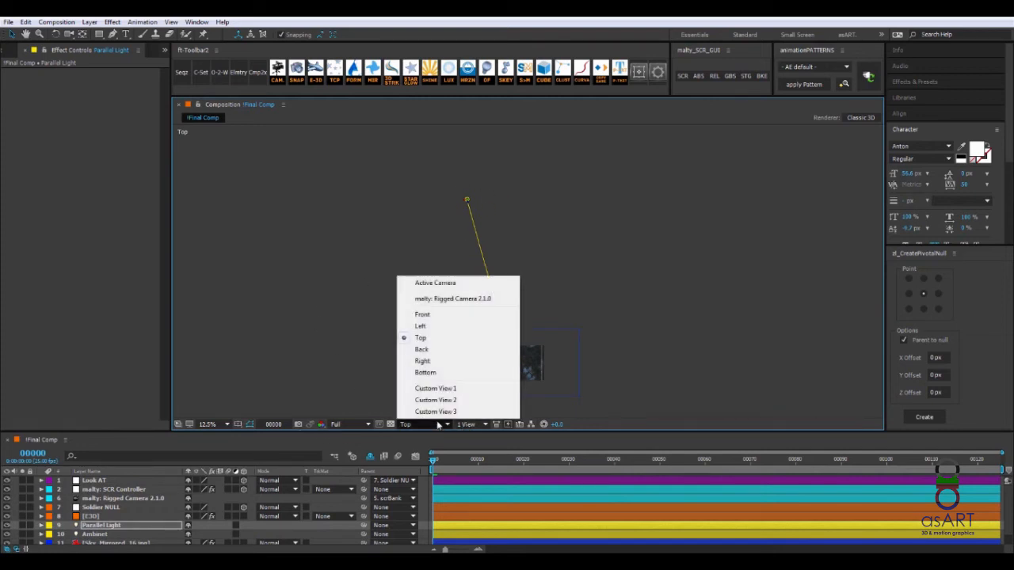
click(428, 285)
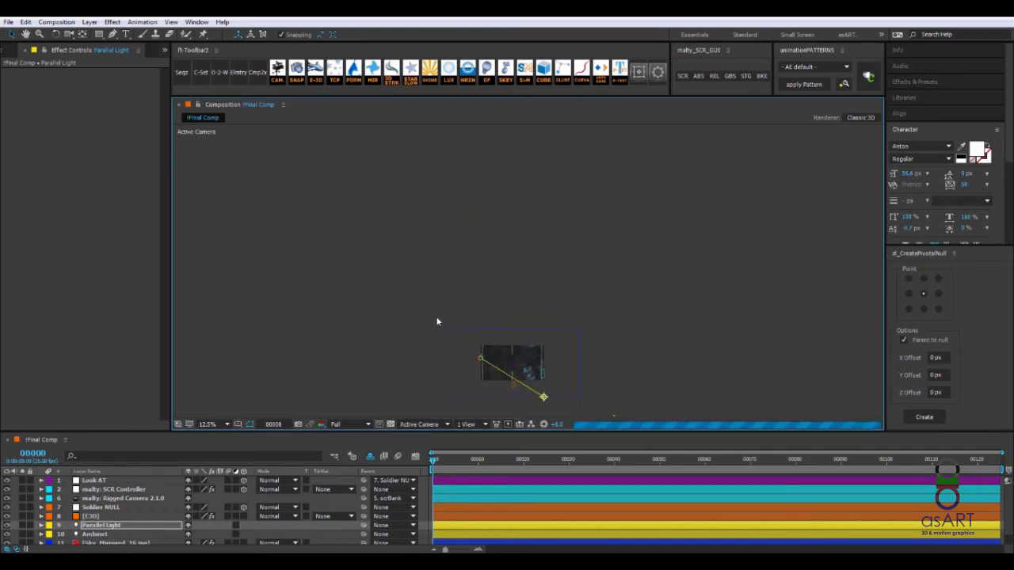
scroll(452, 251, up, 4)
scroll(448, 262, up, 1)
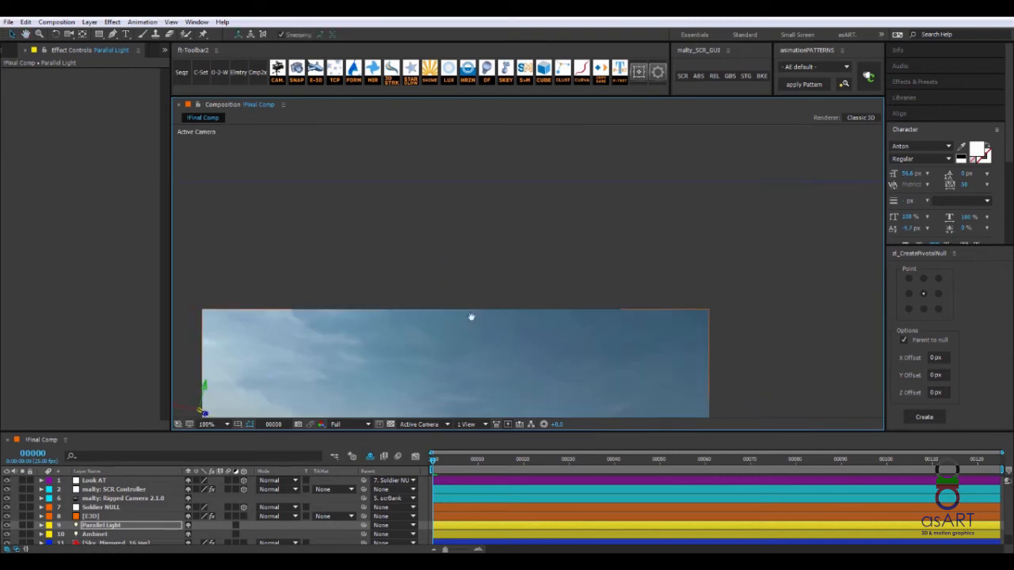
drag(470, 317, 530, 162)
drag(506, 335, 525, 264)
scroll(523, 269, down, 1)
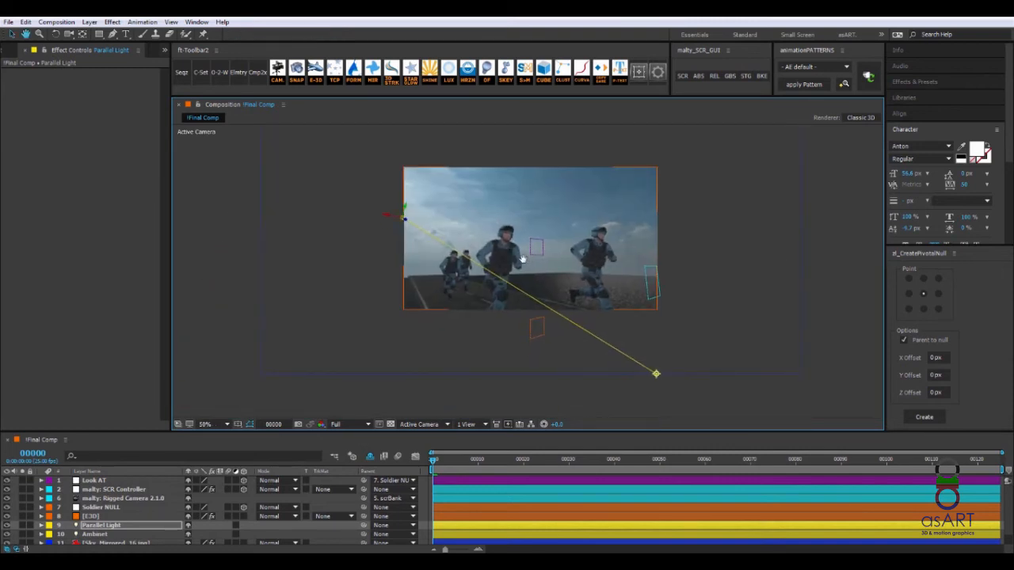
scroll(523, 266, up, 1)
drag(524, 264, 547, 326)
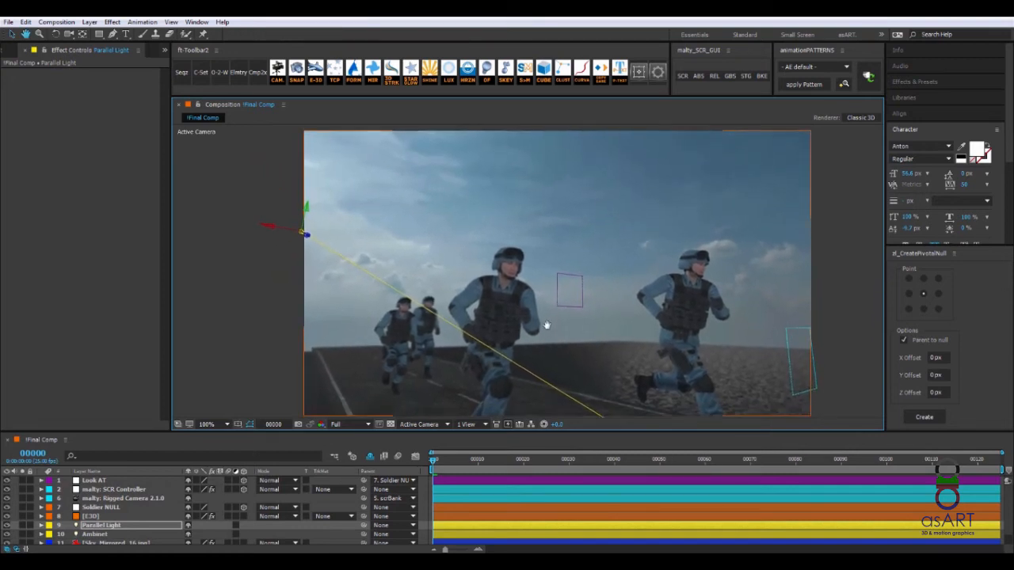
Step: On the E3D layer, set the physical environment's override layer in the render settings to Sky_Mirrored_16.jpg
click(92, 516)
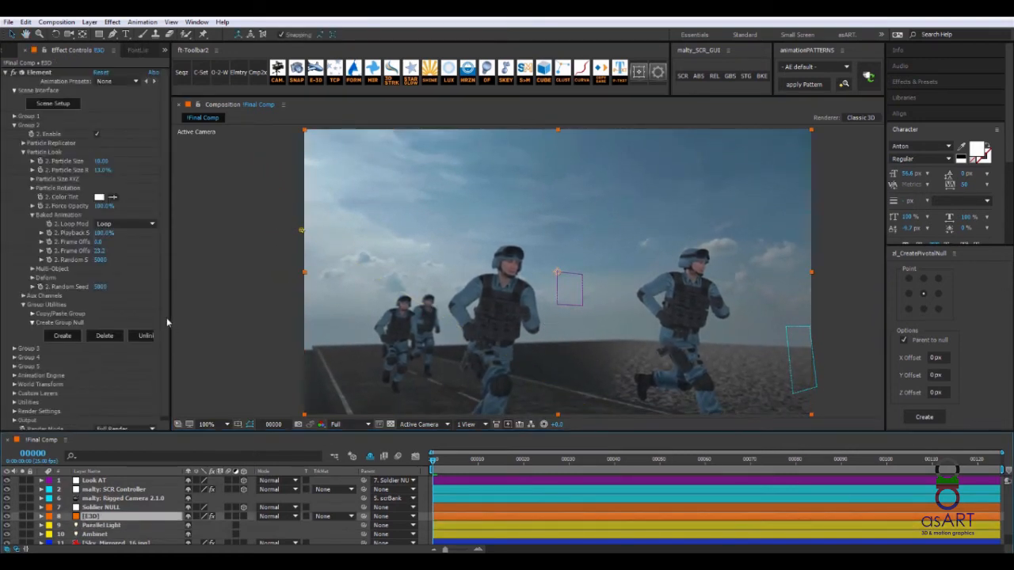
click(14, 130)
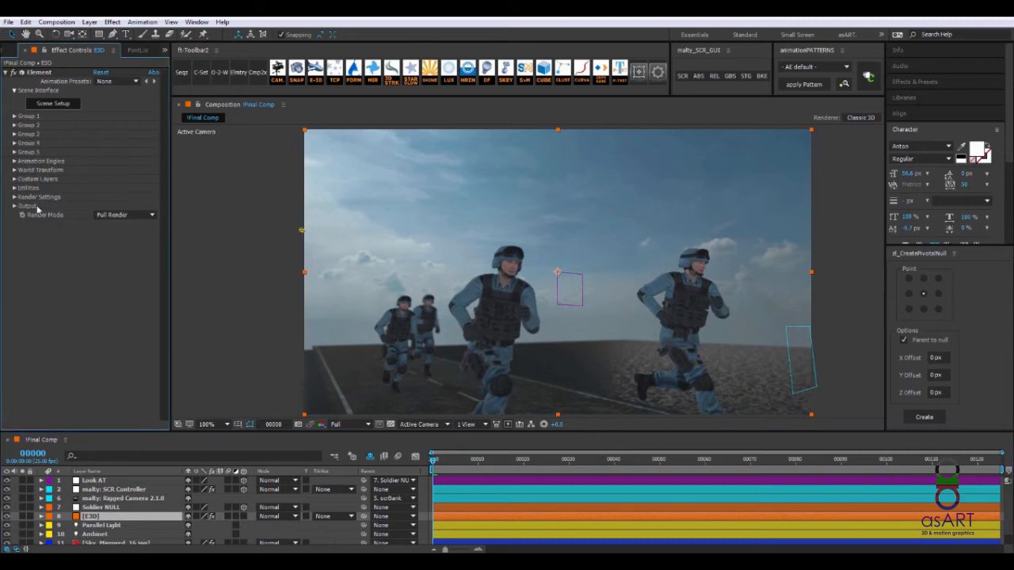
click(14, 197)
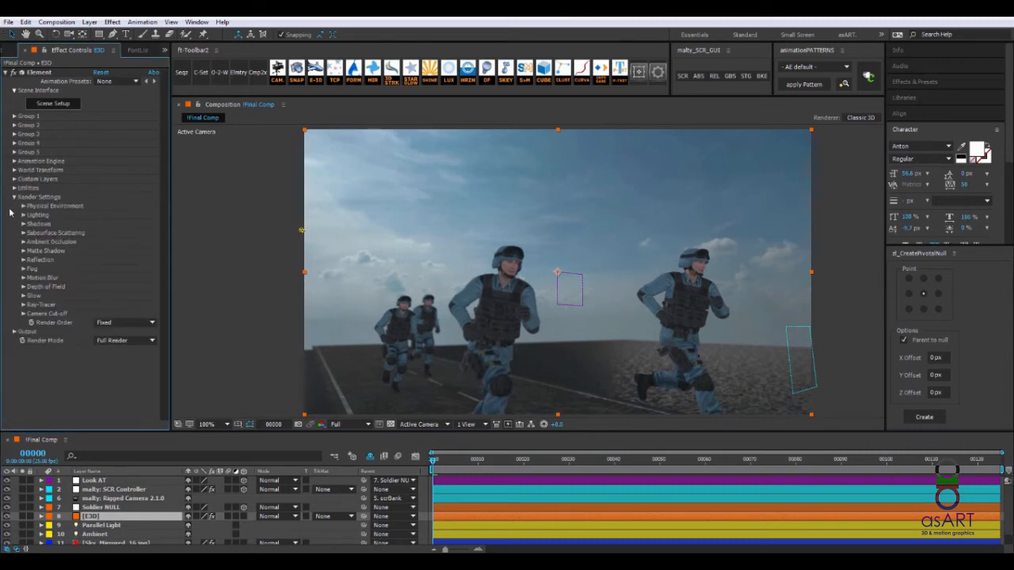
click(23, 206)
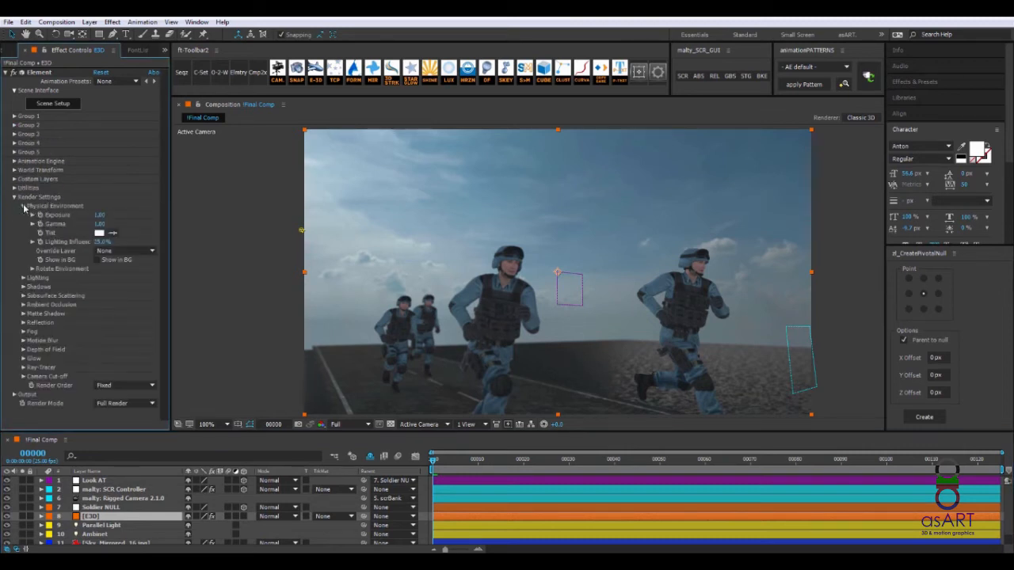
click(112, 252)
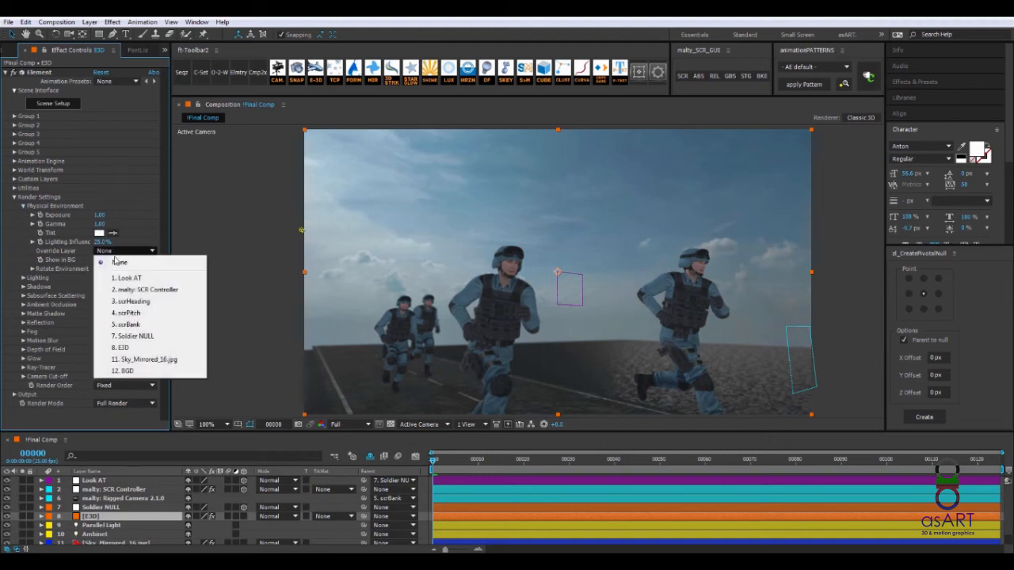
click(143, 359)
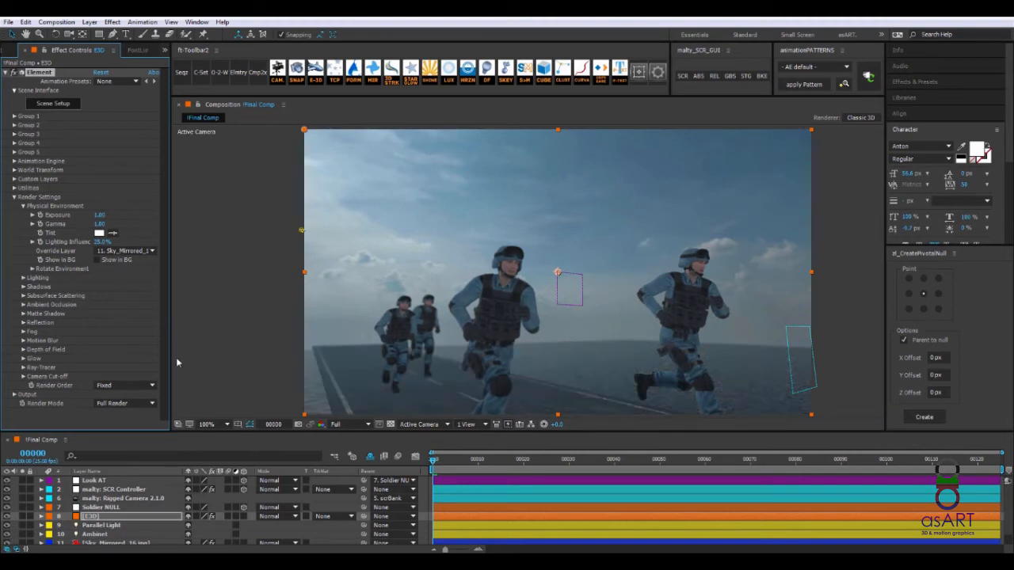
Step: Enable shadows in the Element render settings and set the shadow mode to Ray-Traced
click(23, 287)
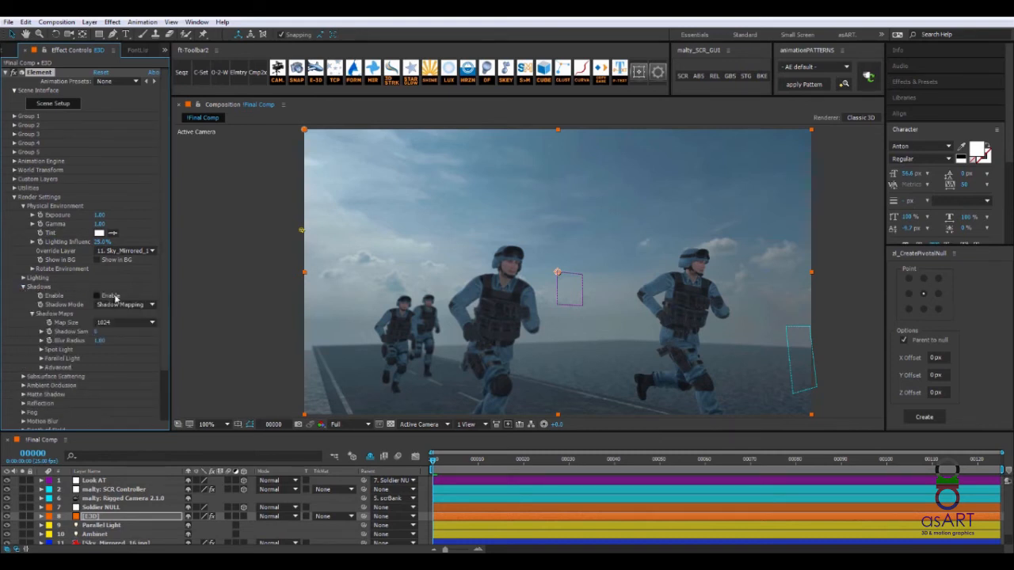
click(123, 304)
click(127, 327)
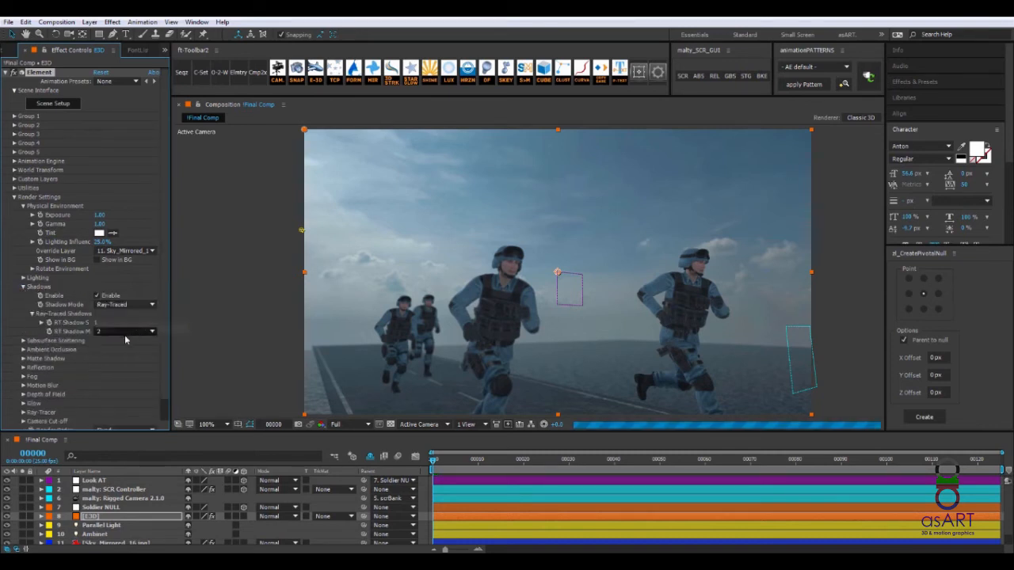
Step: Enable ambient occlusion in the Element render settings and set the AO mode to Ray-Traced
click(23, 349)
click(97, 300)
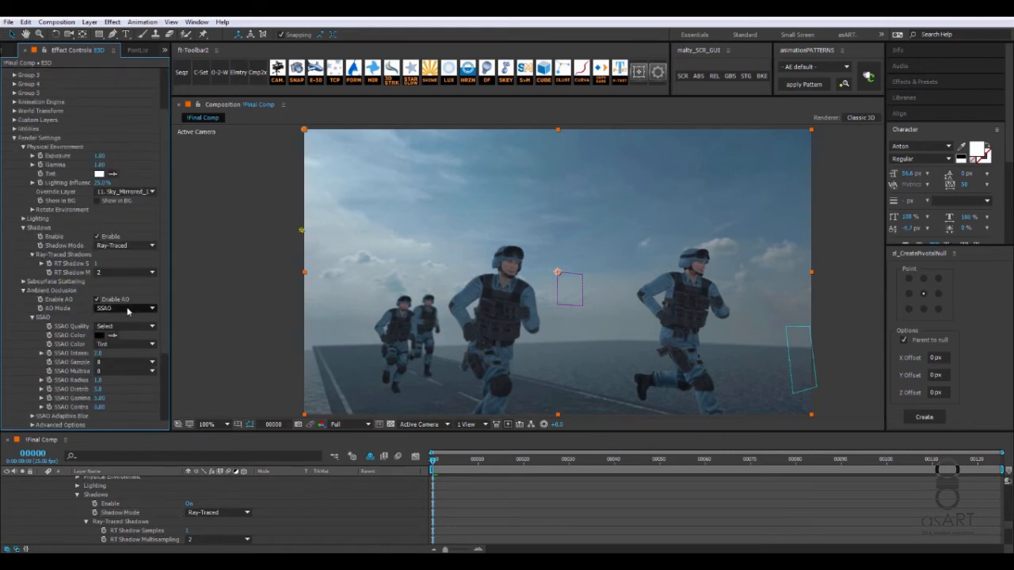
click(123, 308)
click(123, 332)
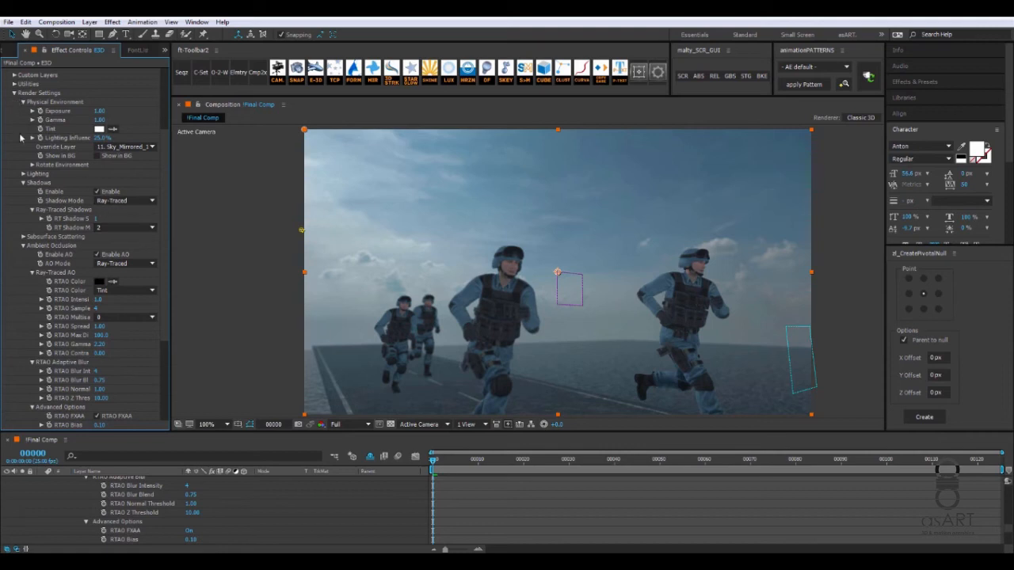
Step: Enable Element's fog and sample its color from the gray-blue sky near the horizon behind the soldiers
scroll(71, 287, down, 1)
scroll(70, 287, down, 3)
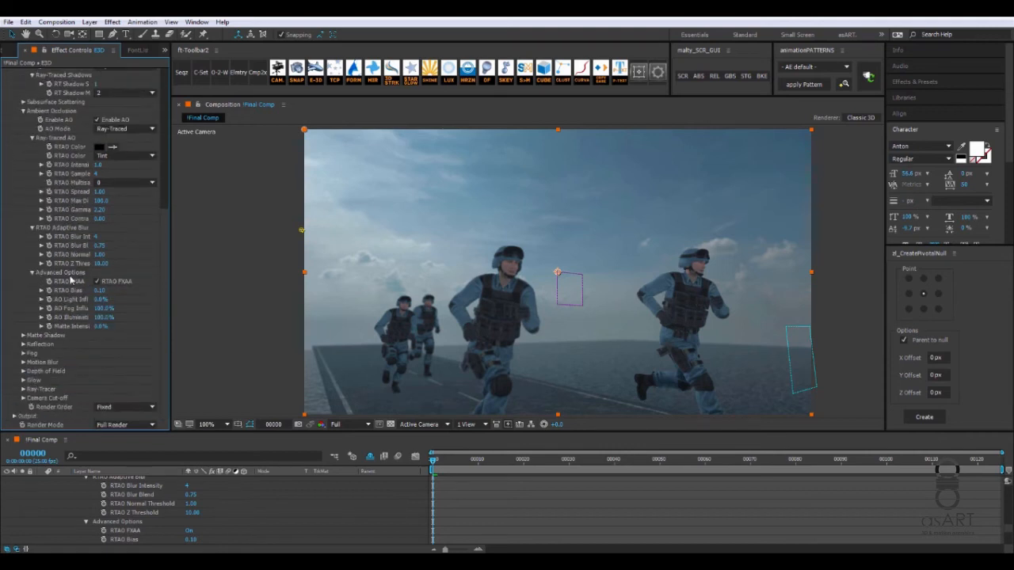
click(22, 354)
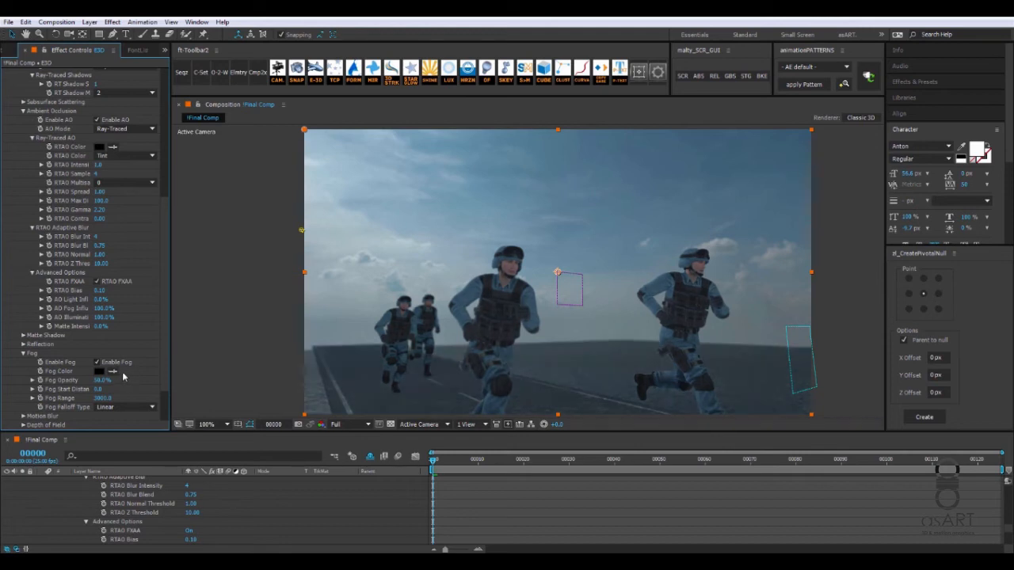
click(115, 370)
click(369, 330)
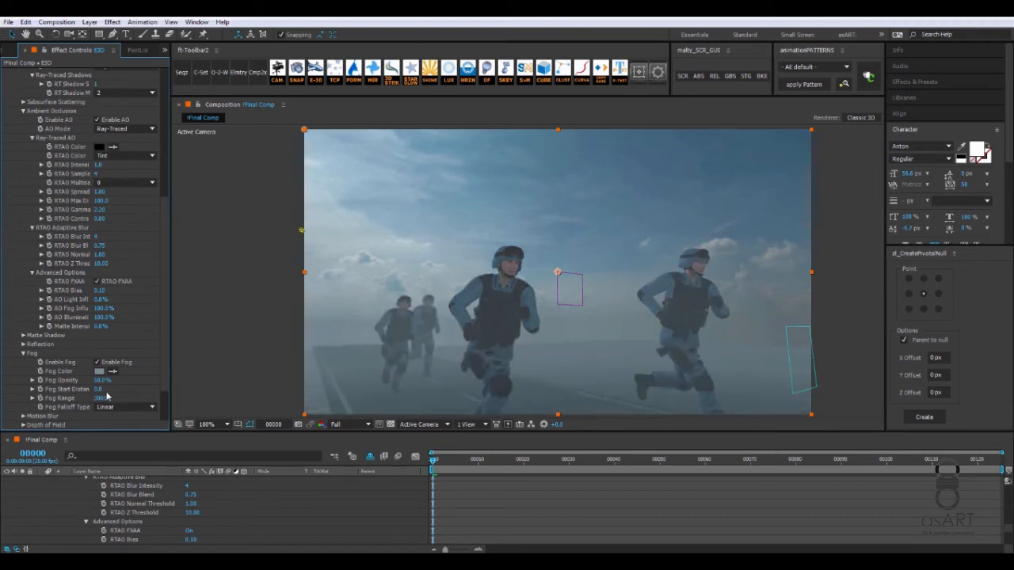
Step: Set the fog start distance to about 1420 and adjust the fog range so the front soldiers stay clearer than the background
scroll(115, 370, down, 3)
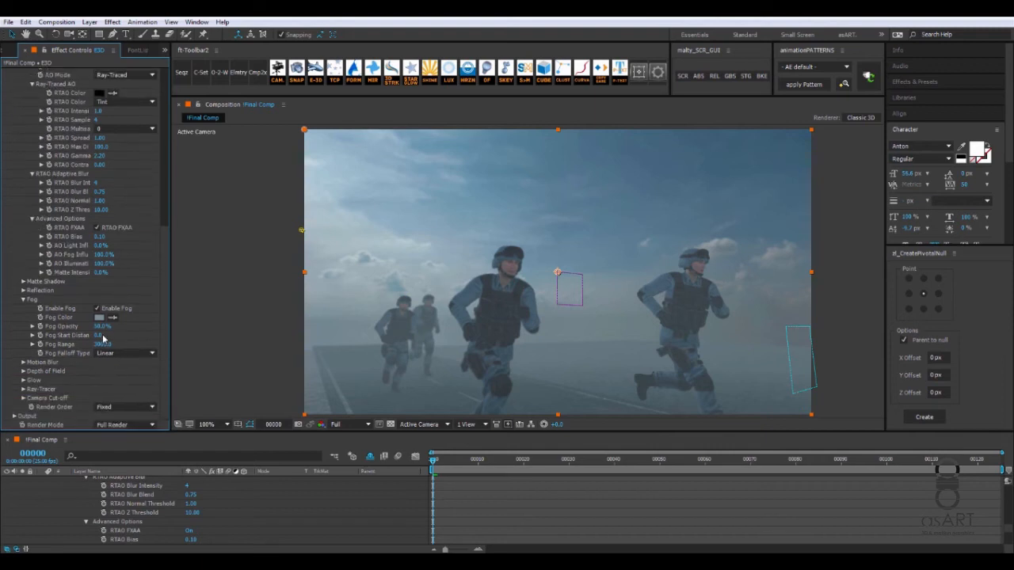
drag(100, 335, 84, 335)
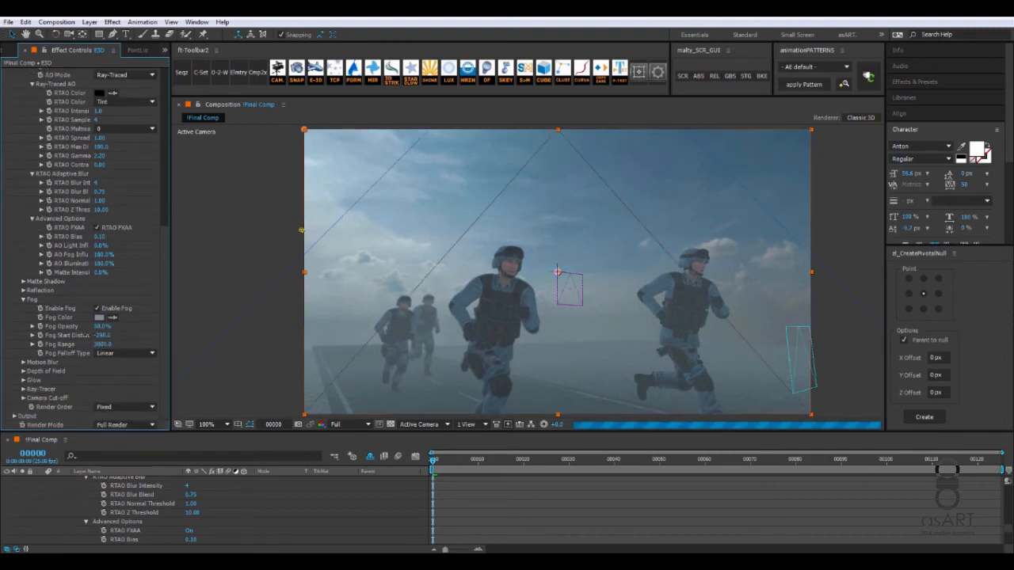
drag(96, 335, 150, 337)
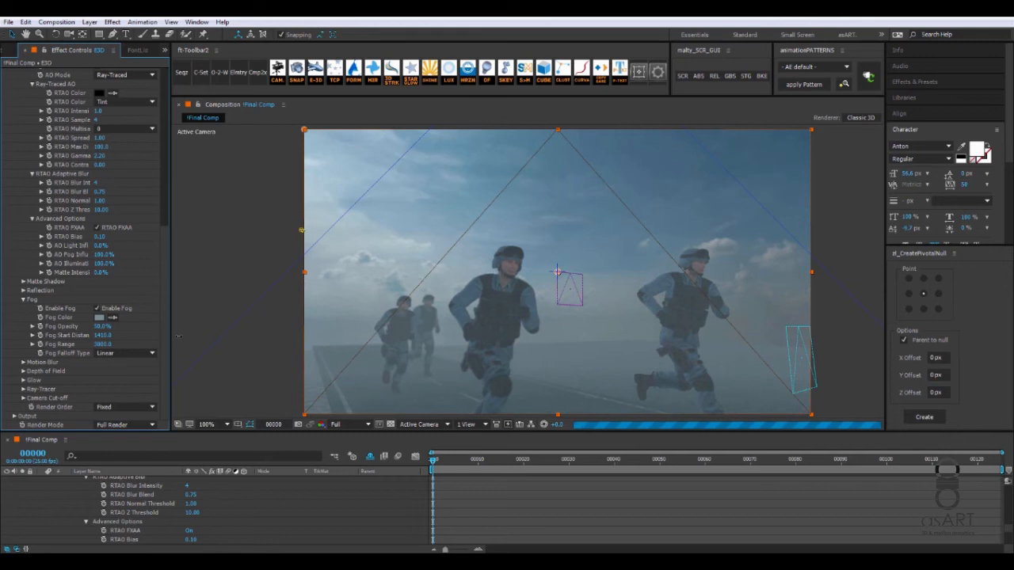
drag(105, 344, 88, 345)
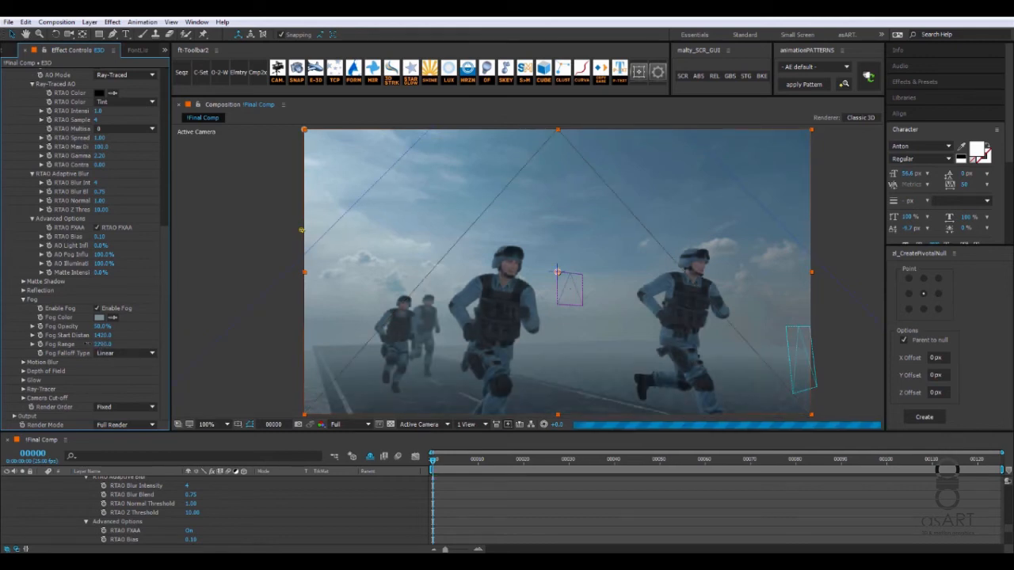
drag(87, 344, 114, 362)
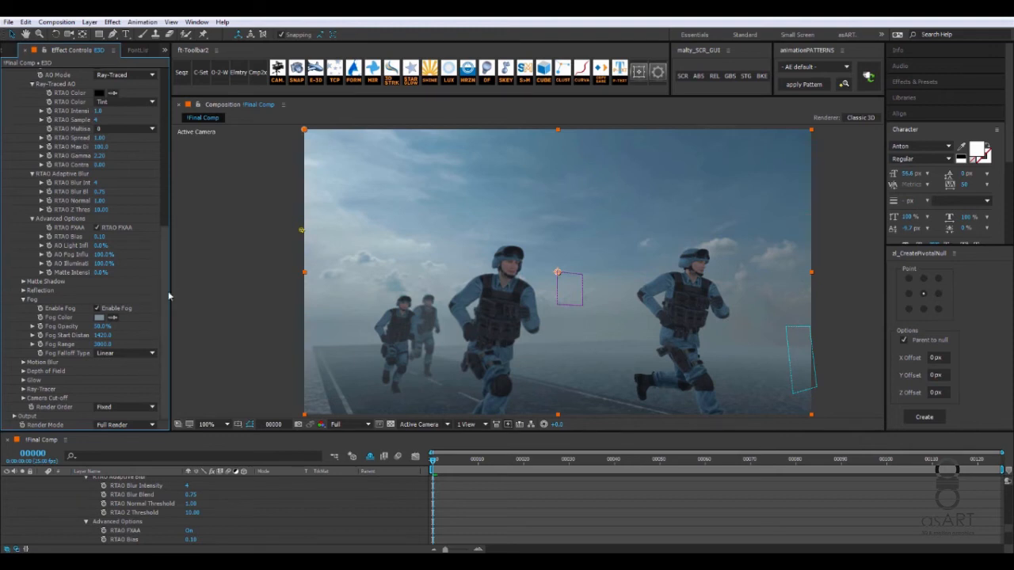
Step: Collapse Element's render settings and set the output supersampling to 2
drag(168, 291, 159, 327)
scroll(87, 222, up, 5)
scroll(85, 190, up, 3)
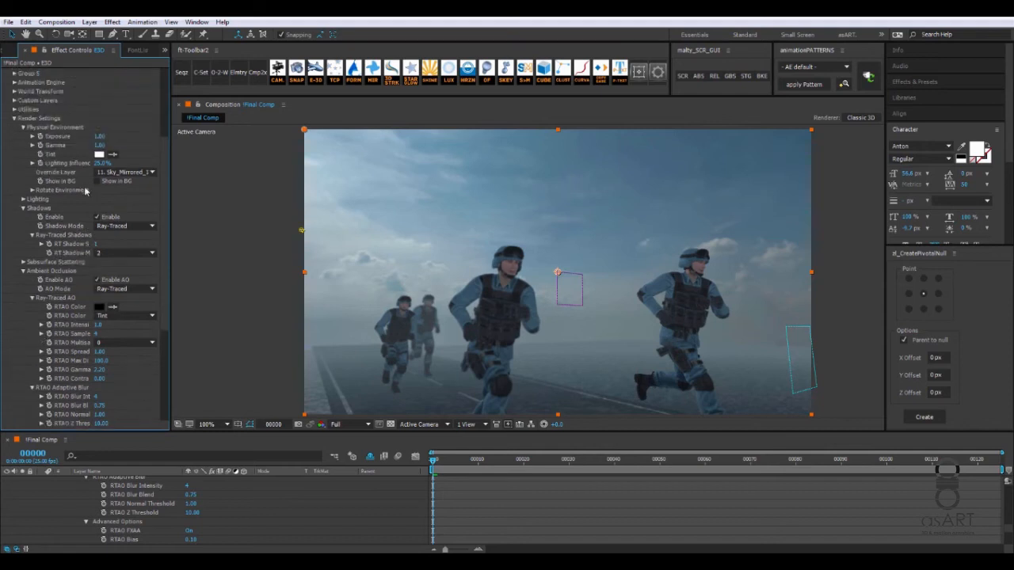
click(15, 144)
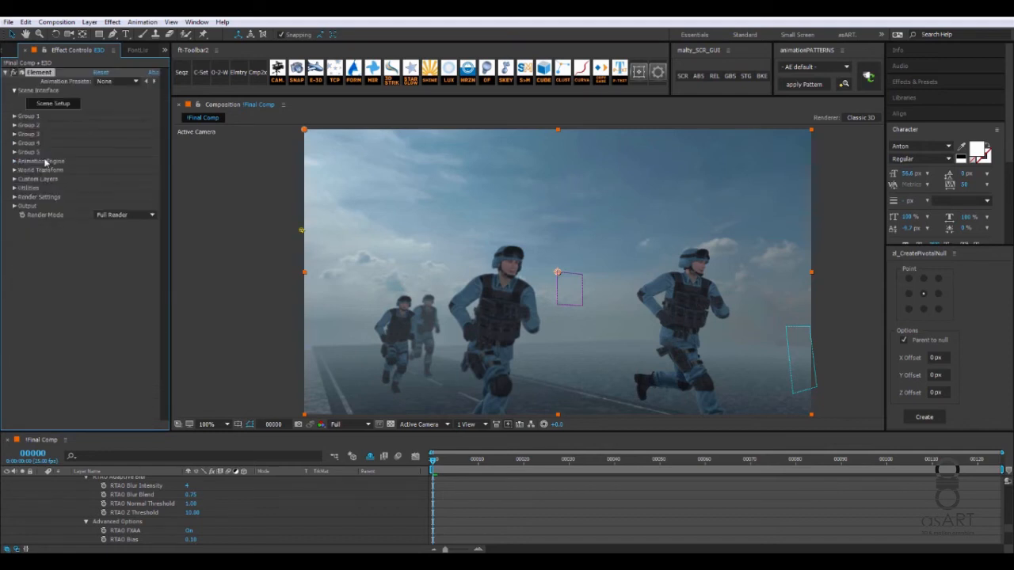
click(16, 208)
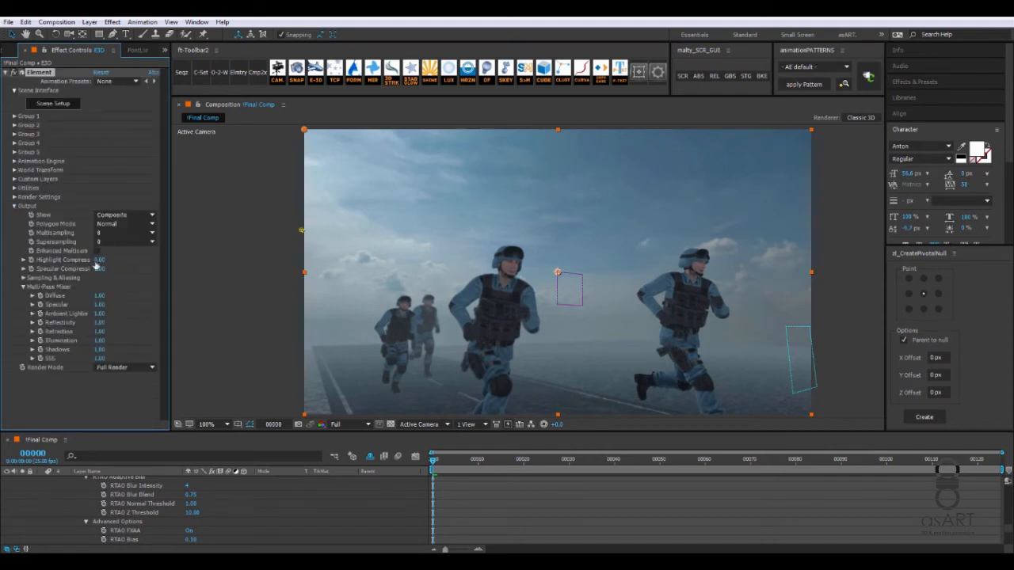
click(112, 242)
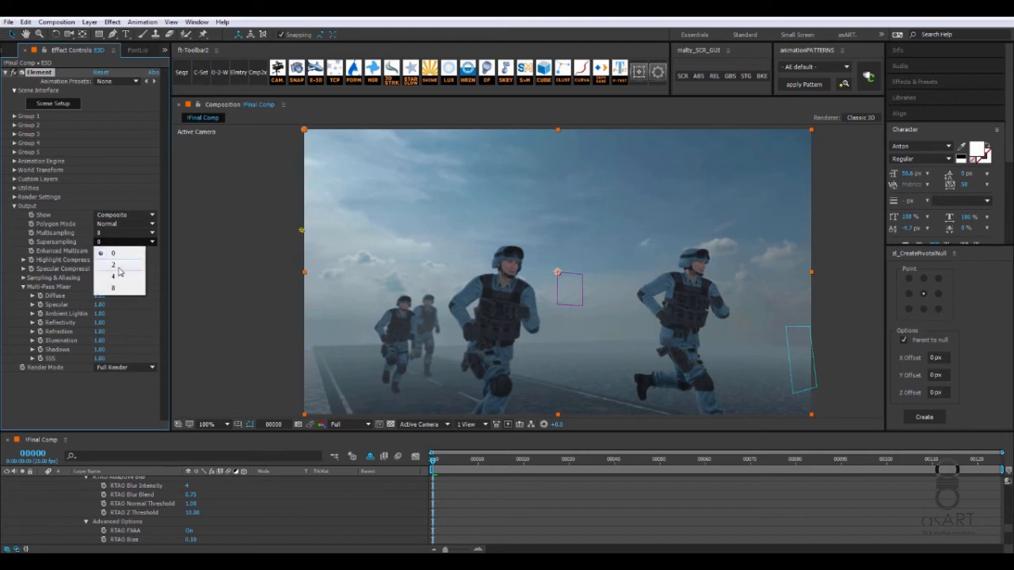
click(120, 266)
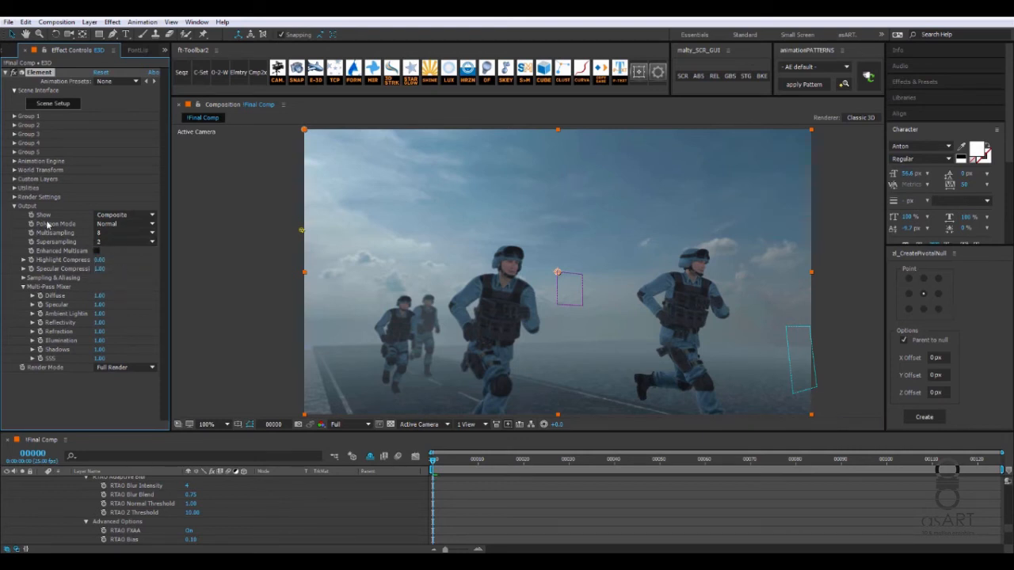
click(14, 206)
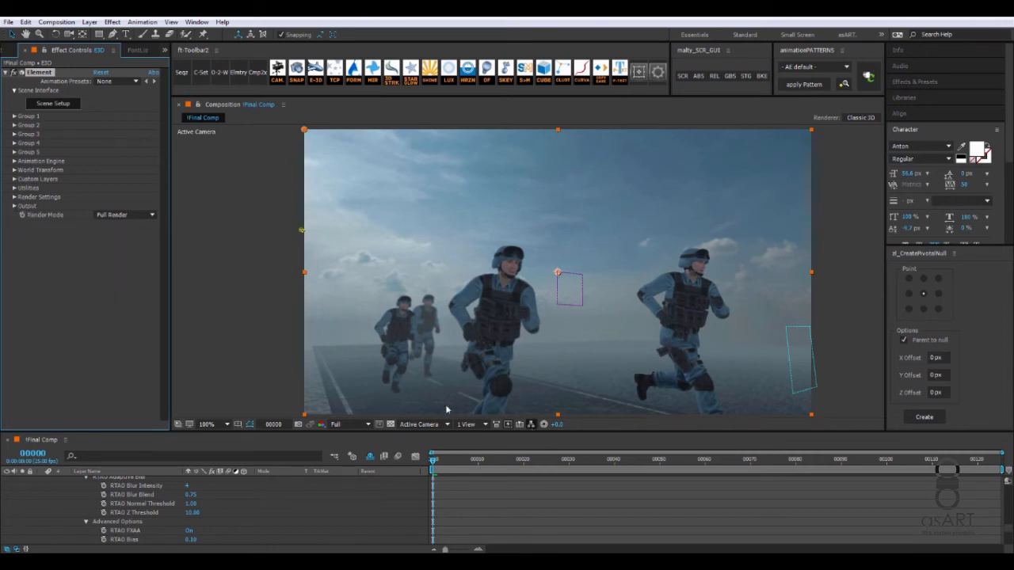
Step: Collapse the E3D layer's properties in the timeline and duplicate the layer
scroll(214, 513, up, 4)
scroll(214, 513, up, 8)
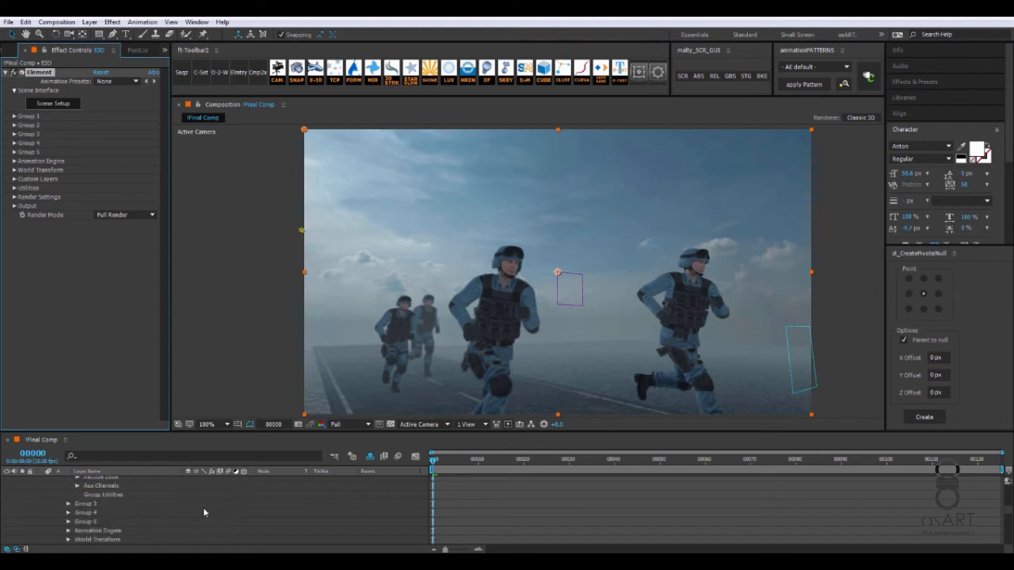
scroll(166, 499, up, 5)
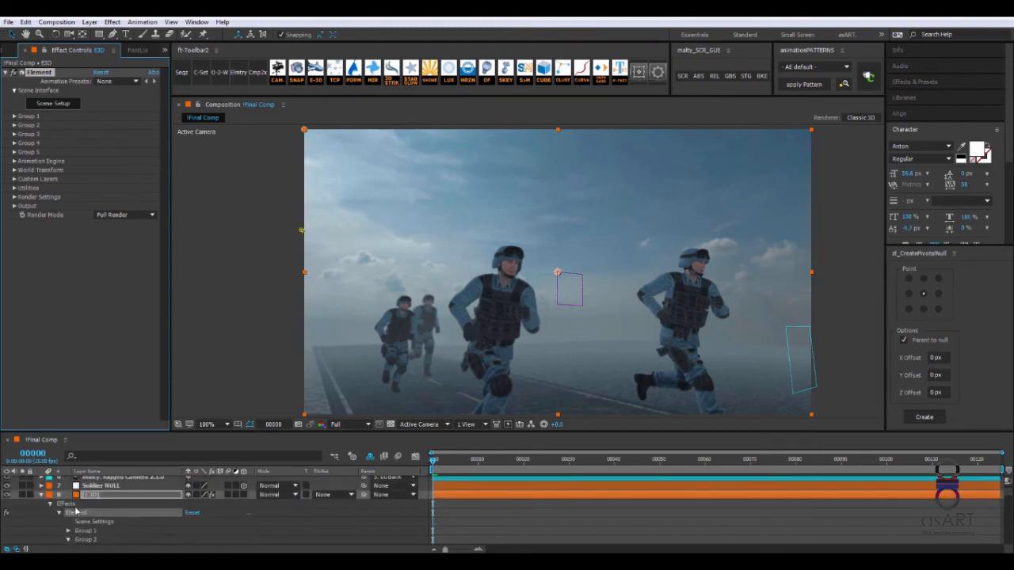
click(42, 495)
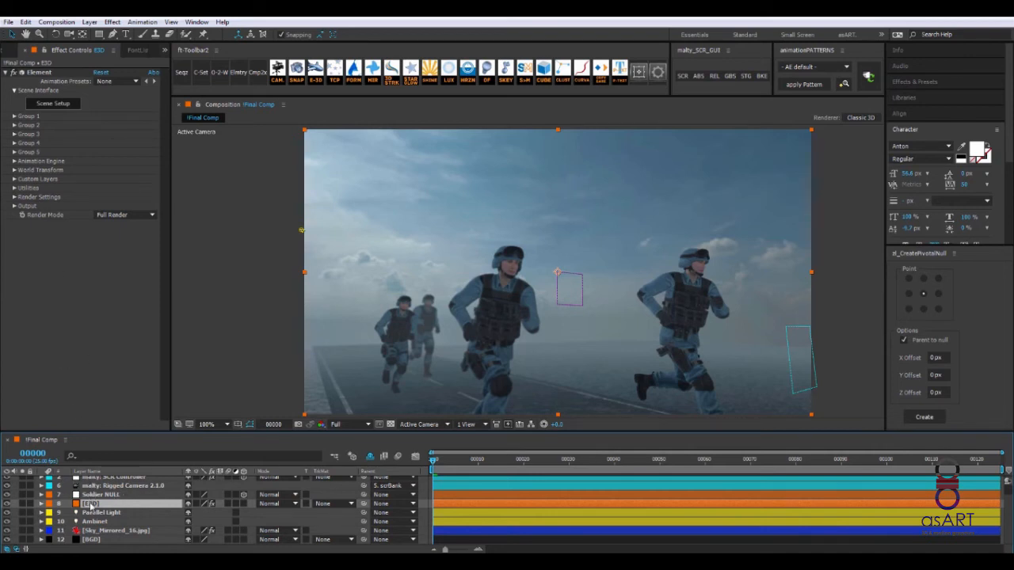
click(28, 24)
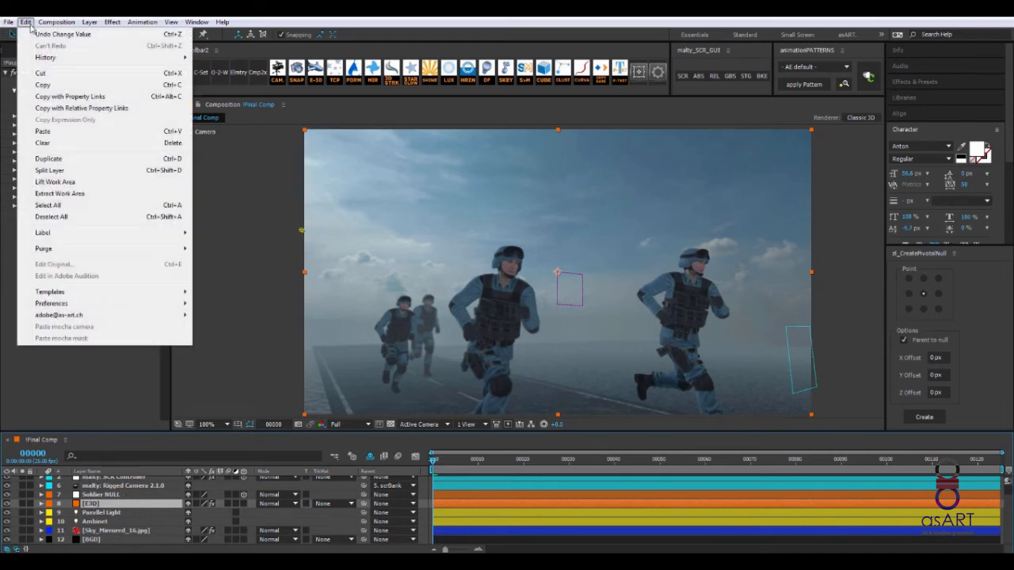
click(48, 158)
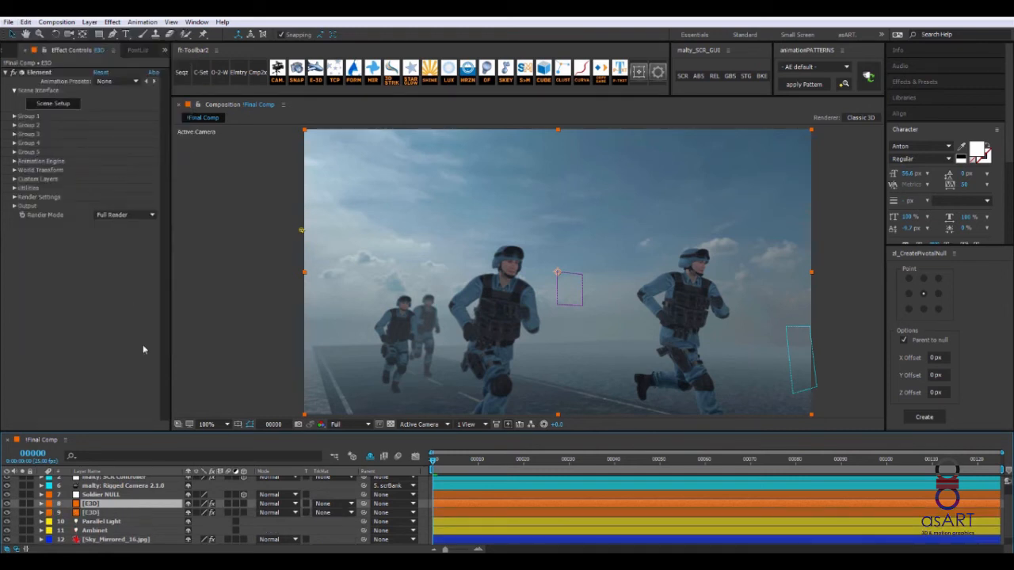
Step: Make the duplicated E3D layer output the Z Depth pass instead of the composite
click(16, 206)
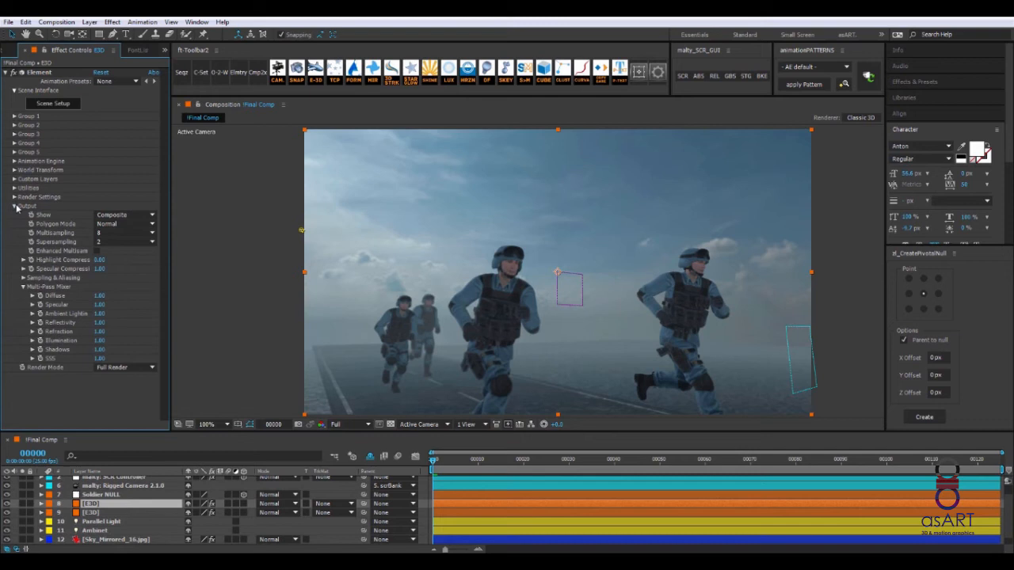
click(135, 217)
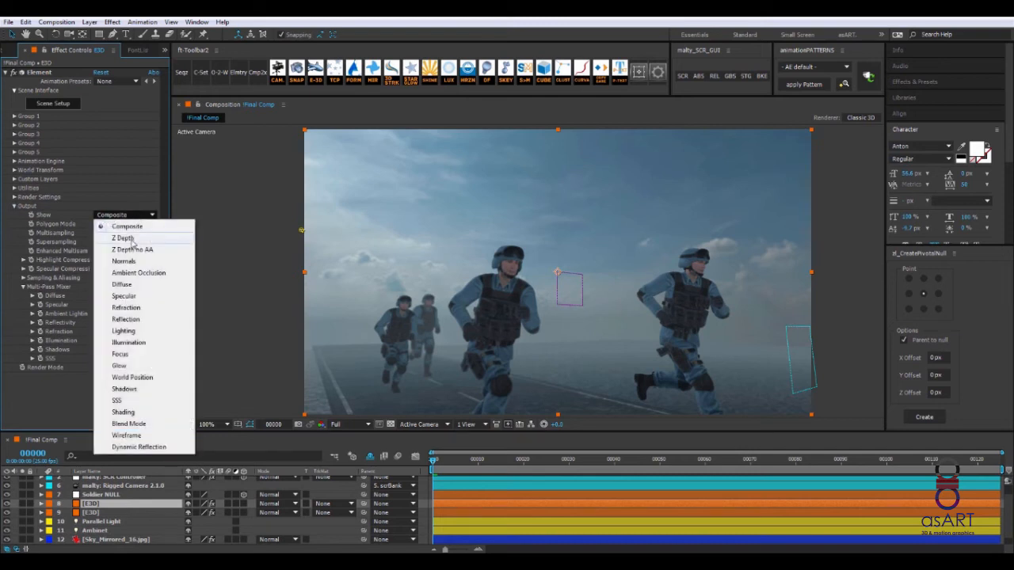
click(123, 238)
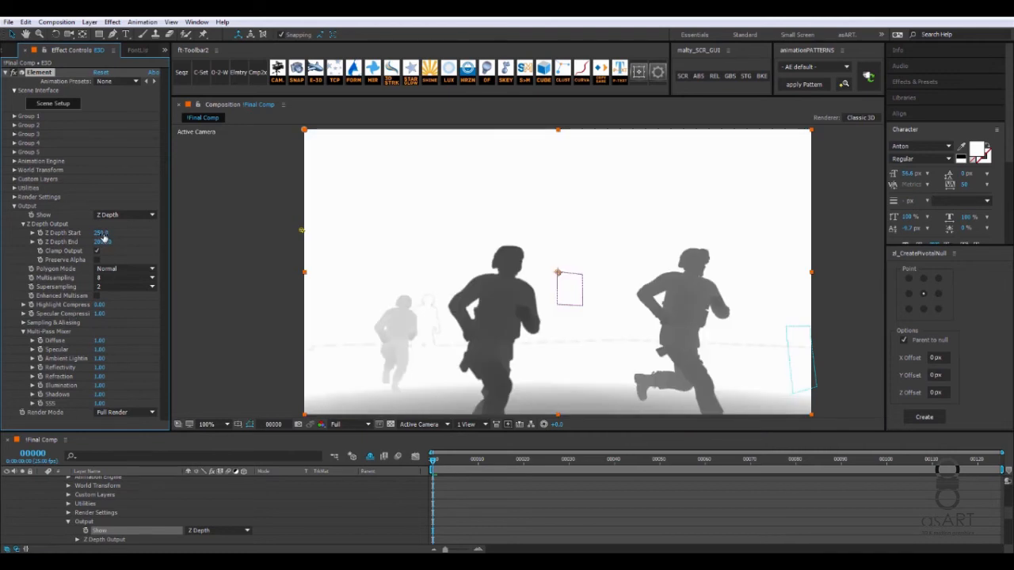
Step: Set the depth pass's Z Depth Start to 1600 and Z Depth End to 3200, with Clamp Output turned off
drag(103, 233, 151, 232)
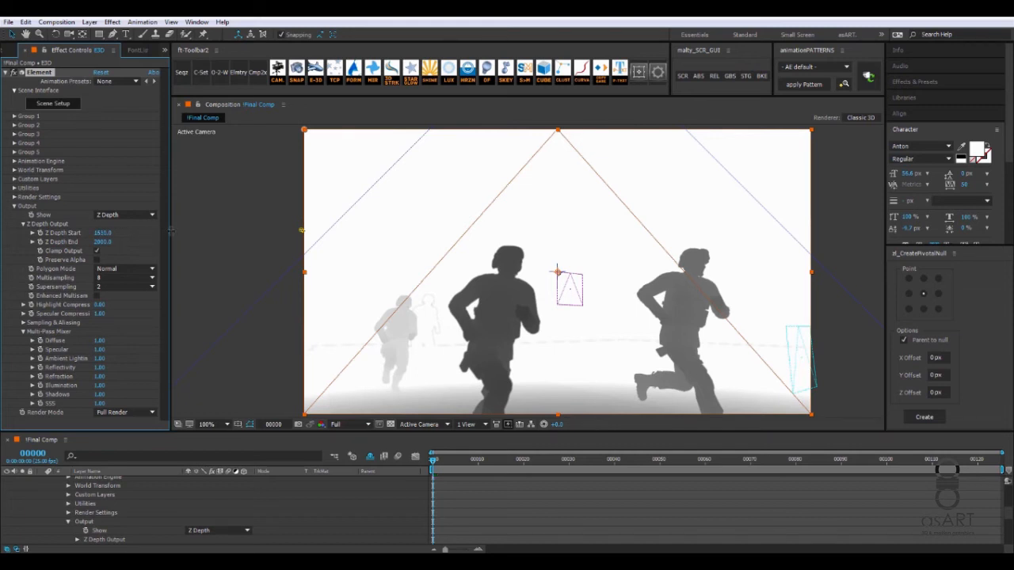
click(104, 233)
text(1600)
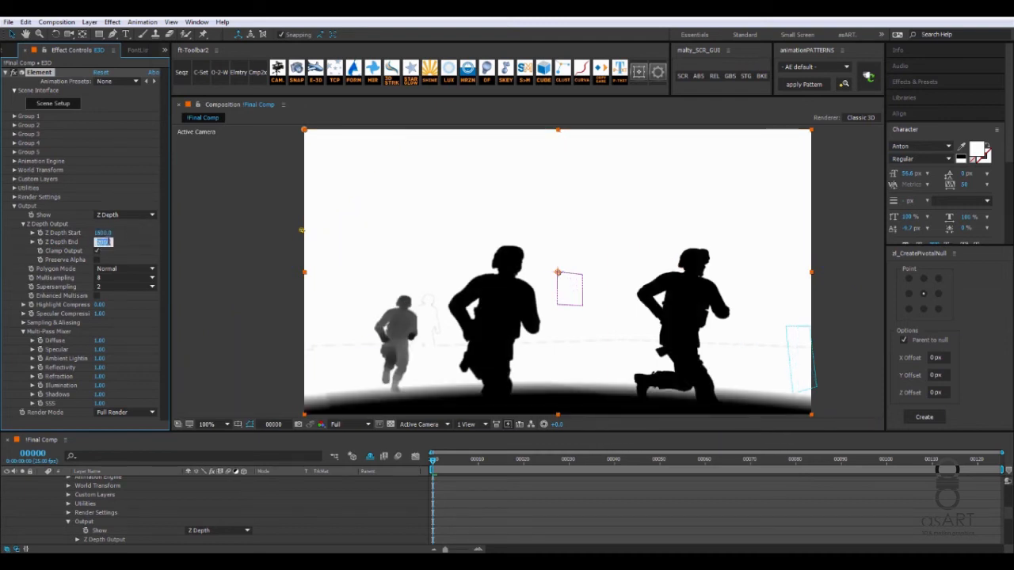
click(103, 242)
text(3200)
click(128, 252)
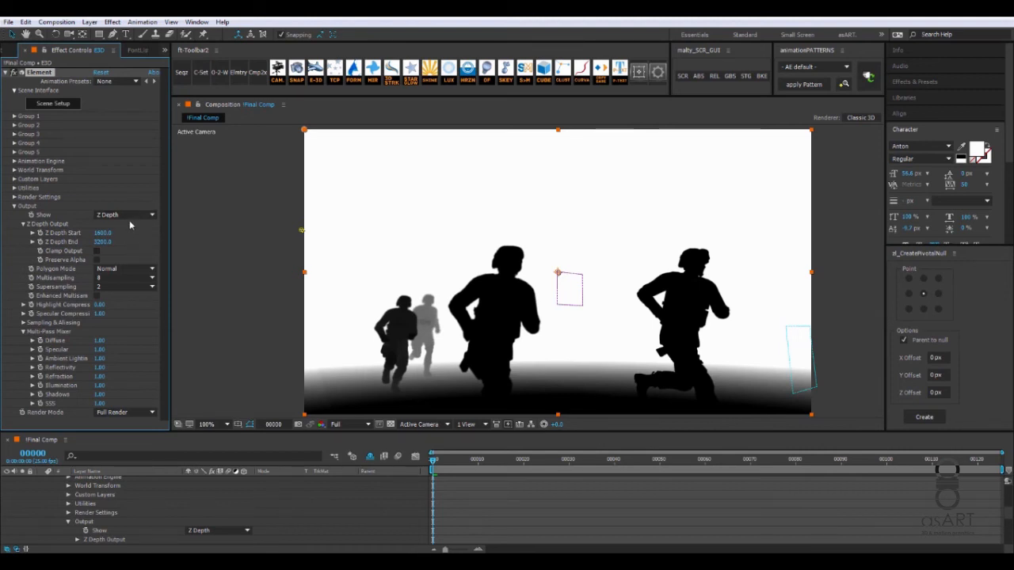
Step: Set the depth pass's Z Depth Start to 1500 and raise its Z Depth End to about 5290
drag(101, 236, 131, 232)
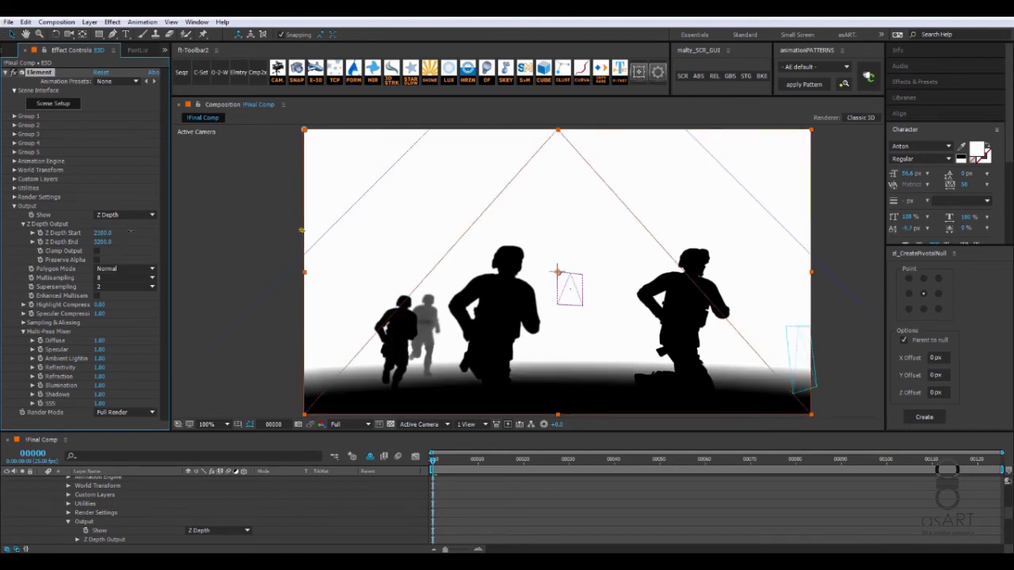
click(103, 232)
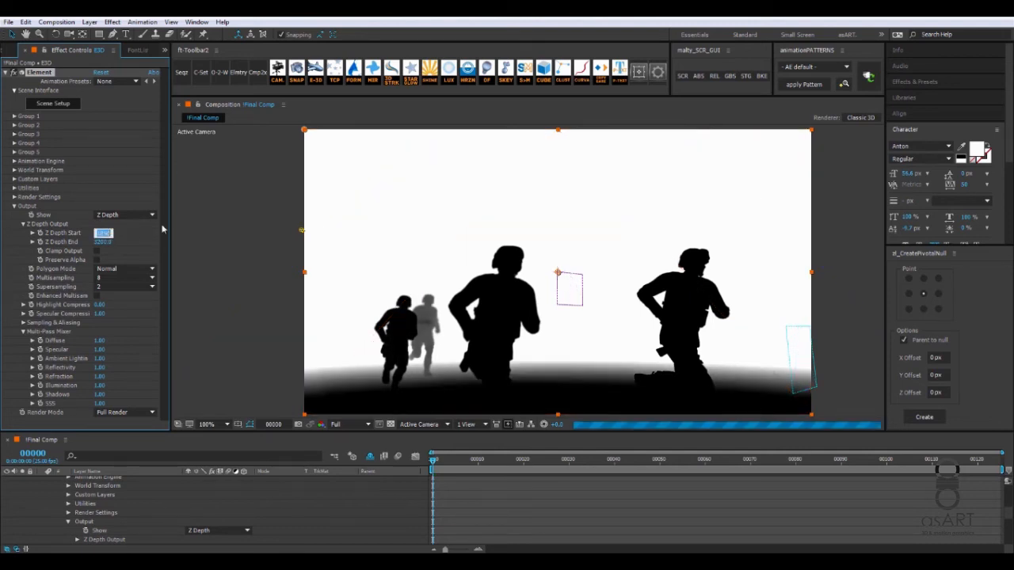
text(1500)
key(Return)
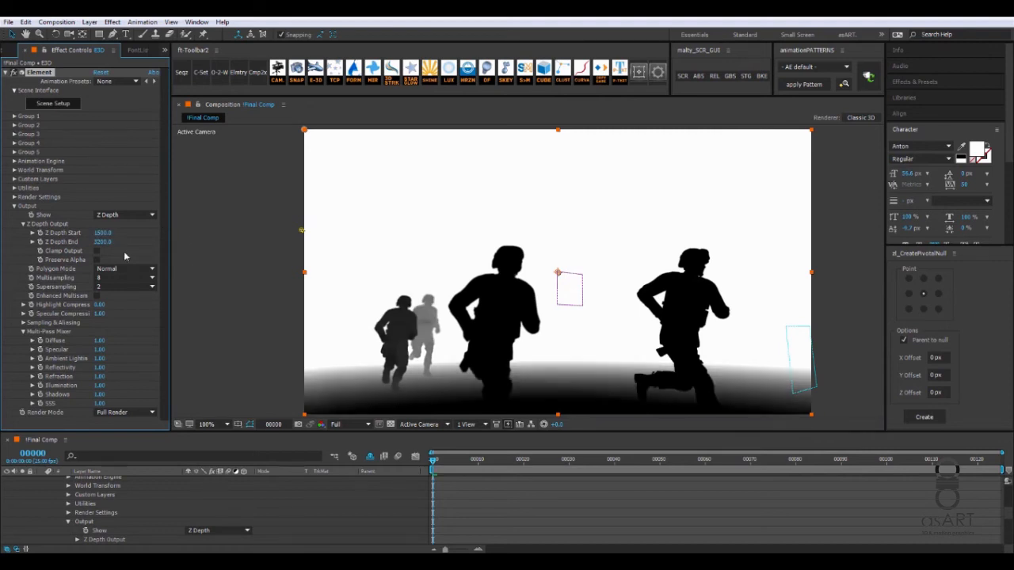
drag(125, 242, 139, 241)
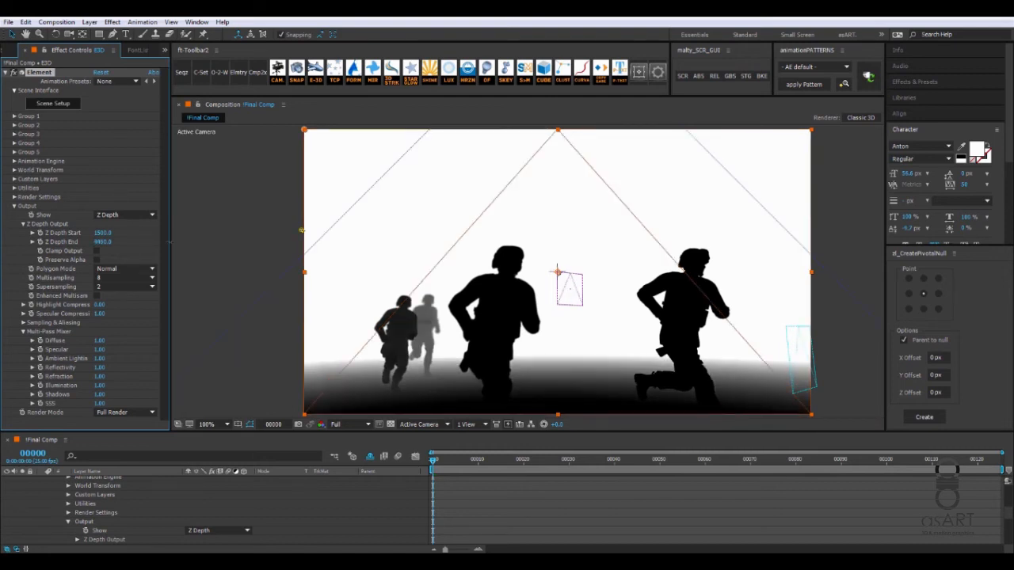
drag(169, 242, 169, 241)
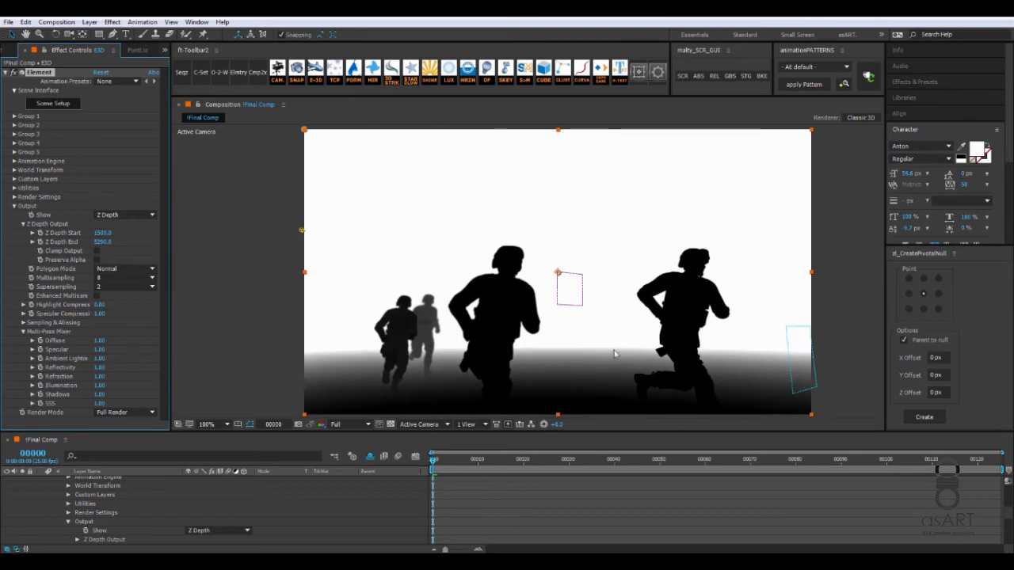
Step: Collapse the depth duplicate and give the original E3D layer beneath it a Luma Inverted track matte from that duplicate
scroll(137, 505, up, 5)
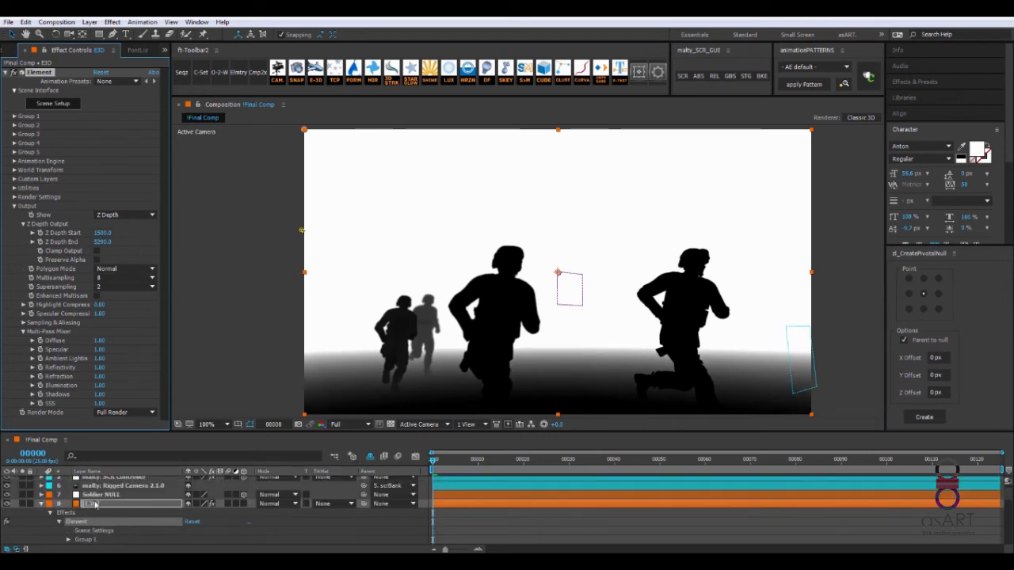
click(42, 504)
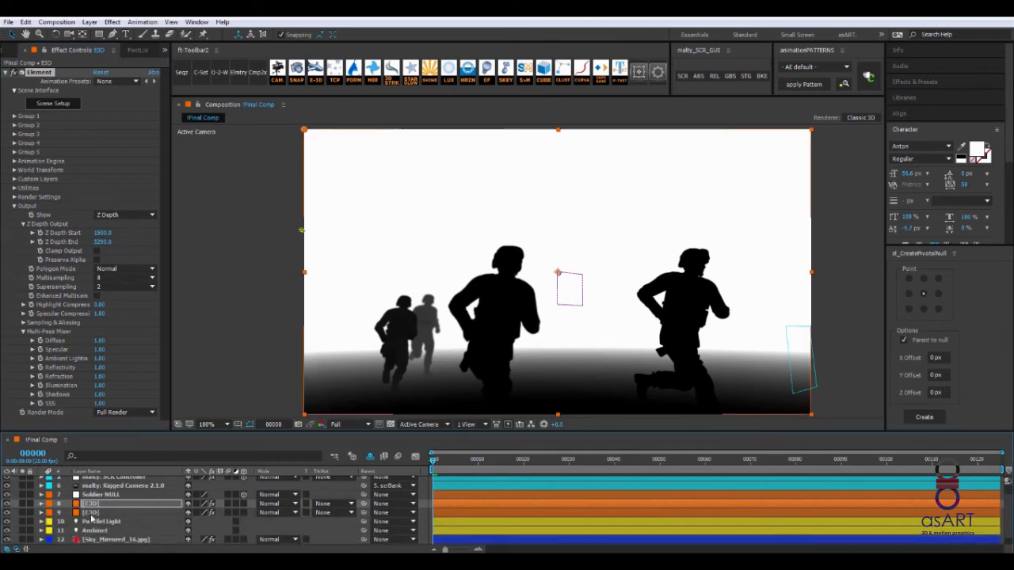
click(92, 514)
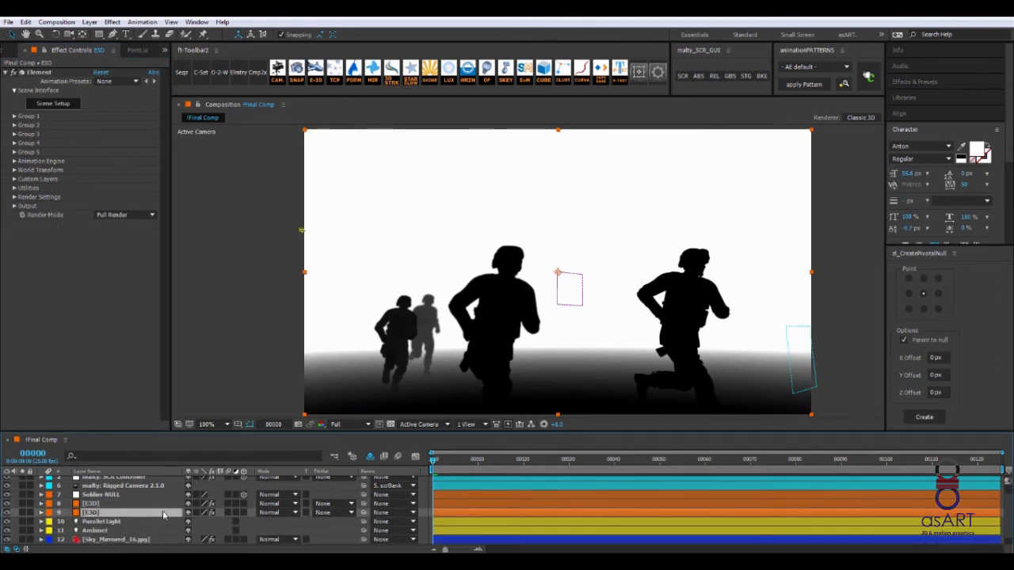
click(327, 513)
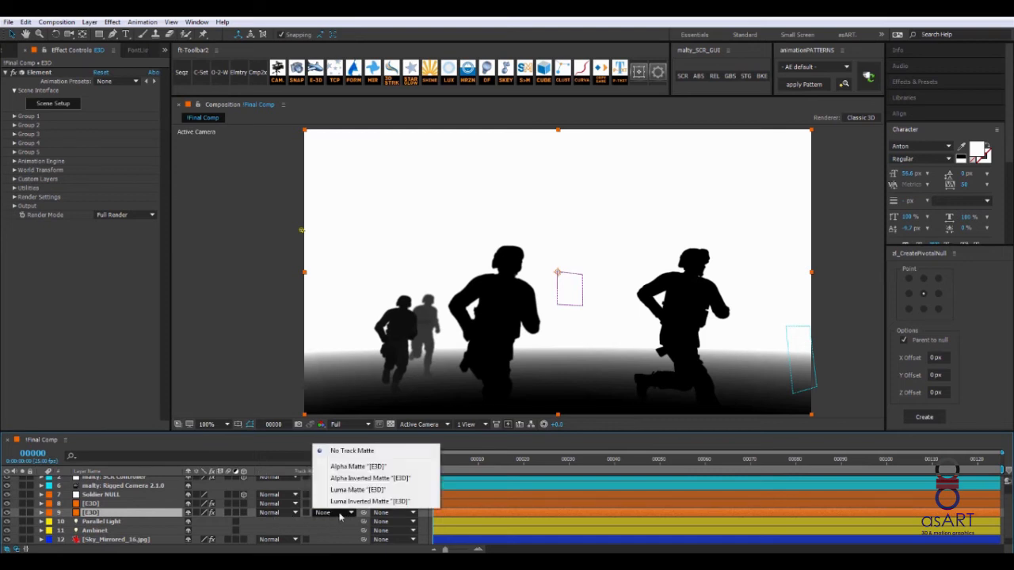
click(388, 502)
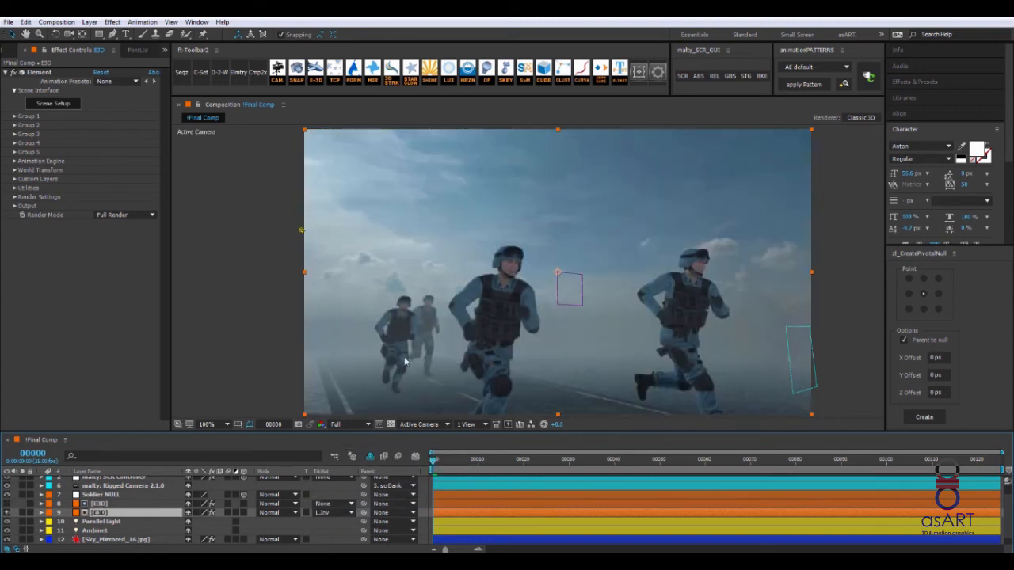
Step: Move the current time to frame 23 and set the composition's preview resolution to Half
drag(435, 461, 539, 467)
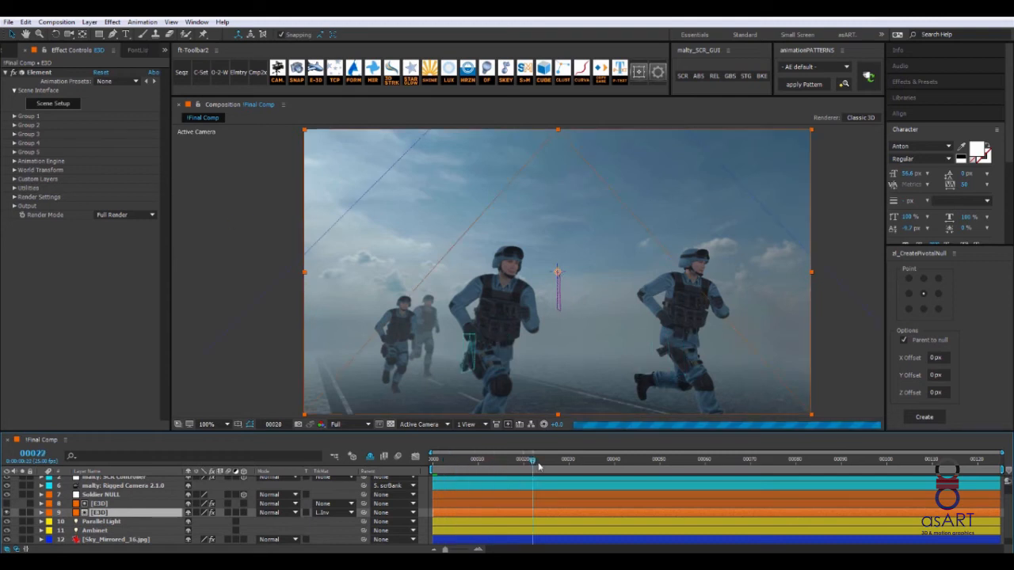
click(340, 424)
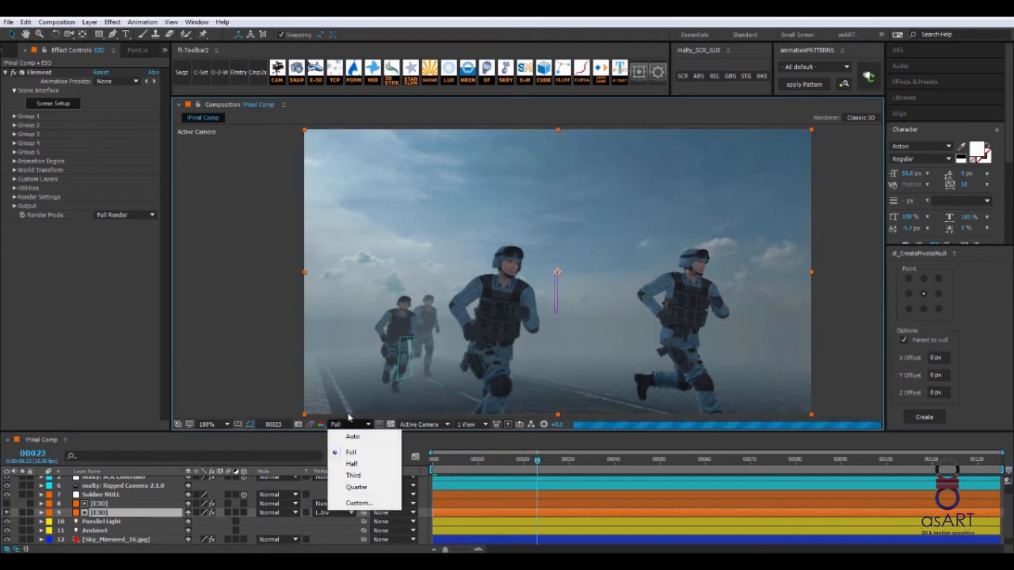
click(353, 465)
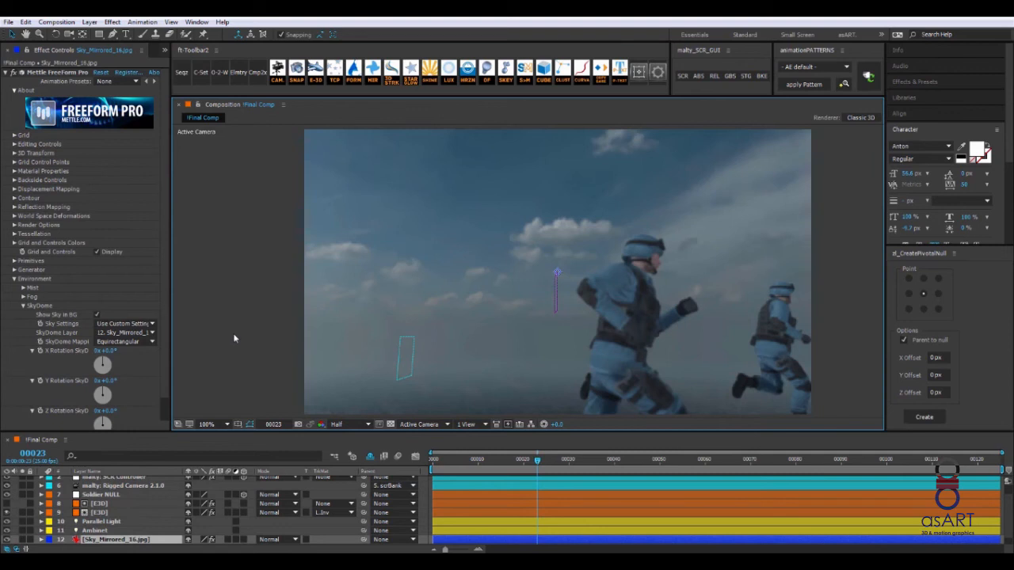
Step: Play back the soldiers shot with its depth matte and return to the first frame
key(ctrl+shift+h)
key(space)
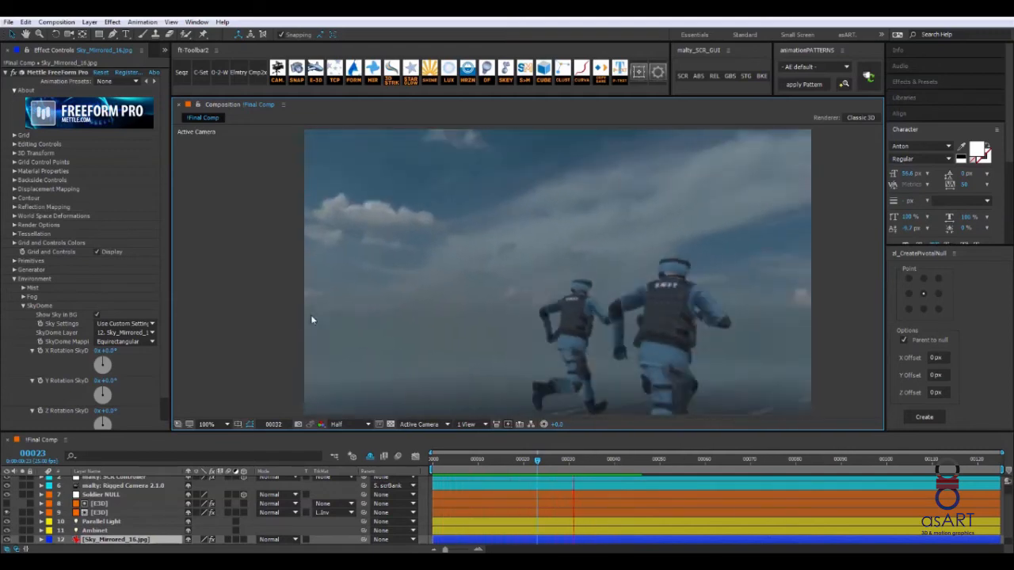
key(space)
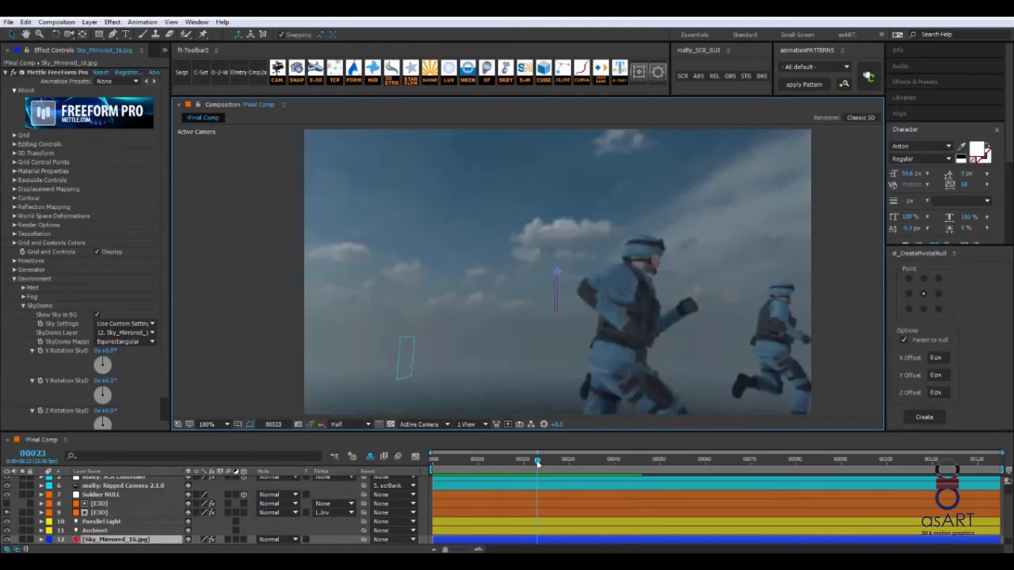
drag(537, 463, 416, 456)
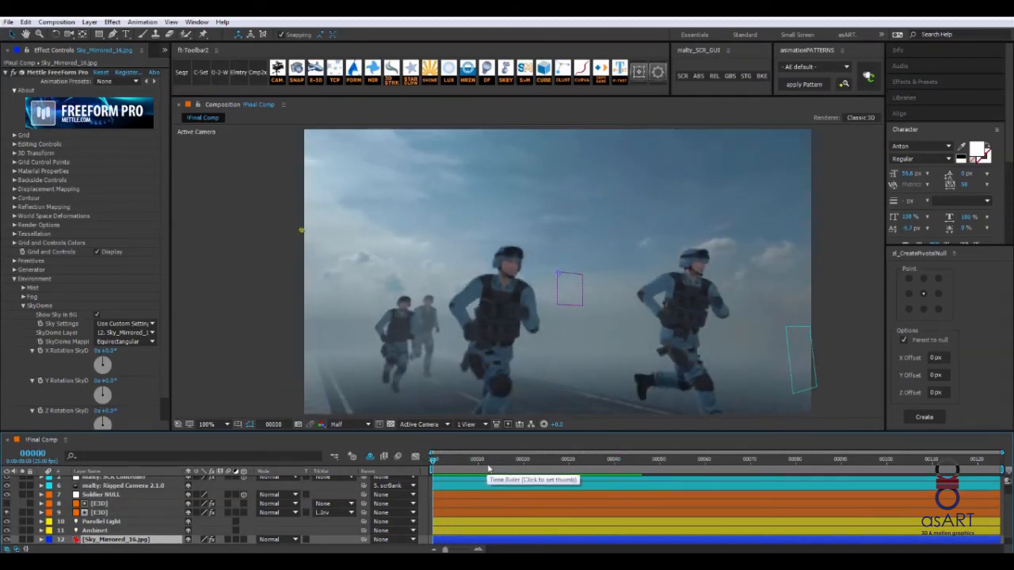
key(comma)
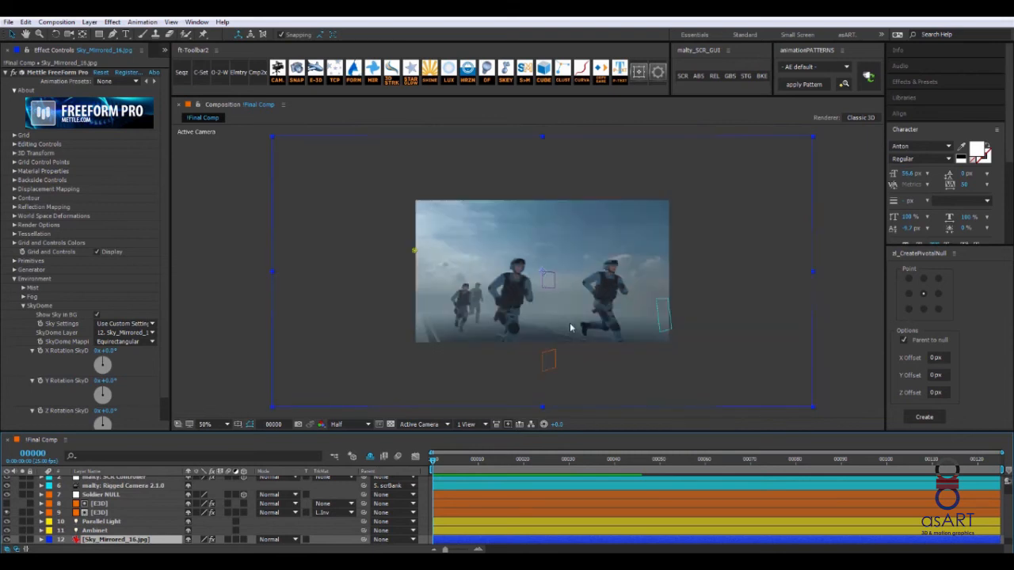
key(period)
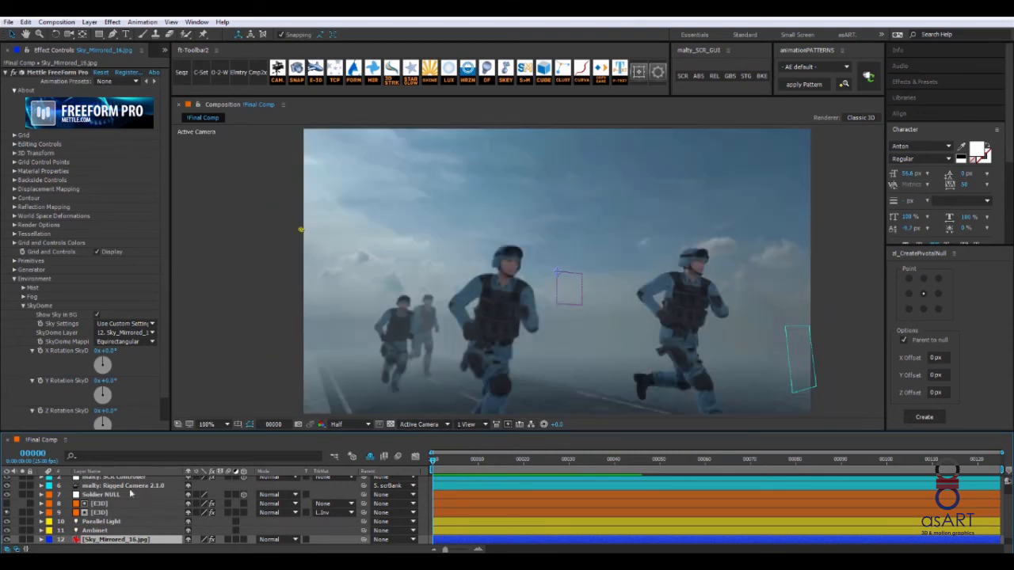
Step: Create a text layer reading SWAT in the composition
scroll(138, 517, up, 2)
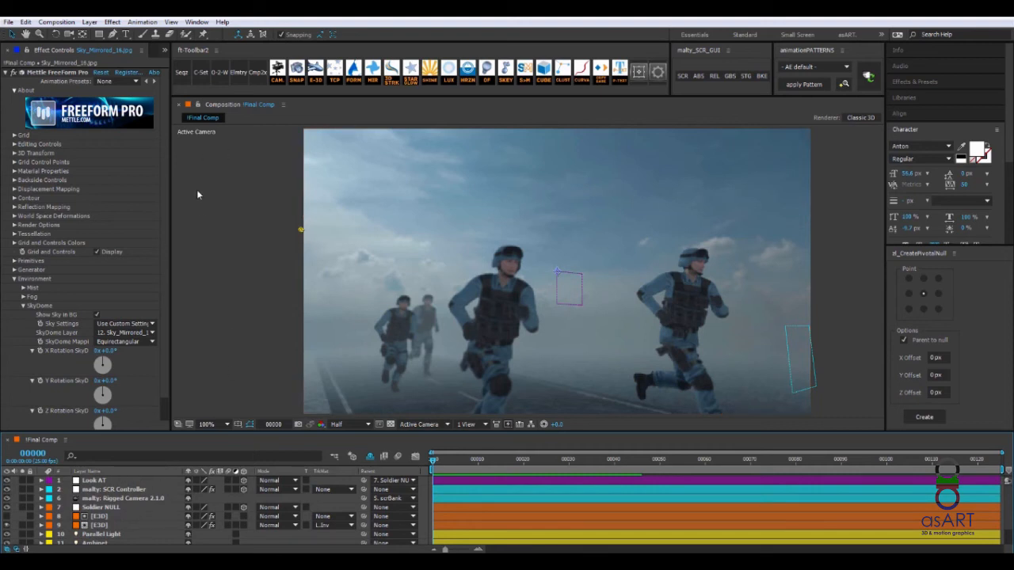
key(comma)
right_click(210, 206)
mouse_move(219, 209)
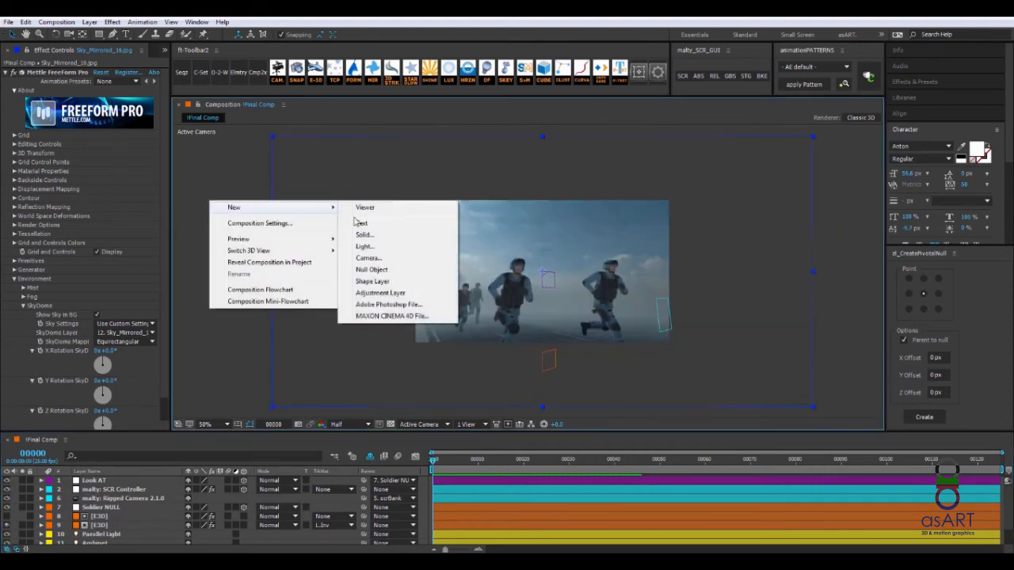
click(361, 222)
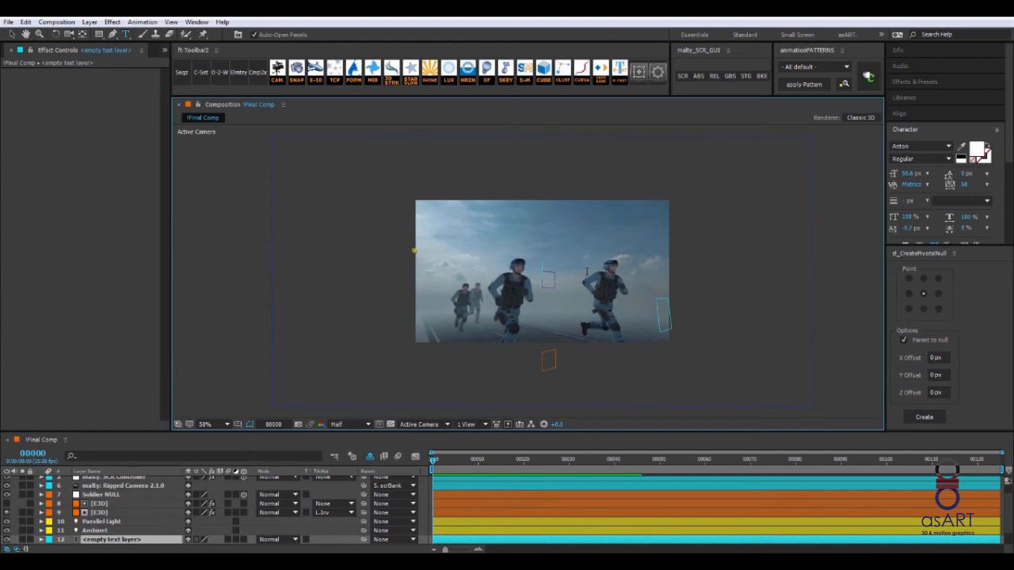
text(SWAT)
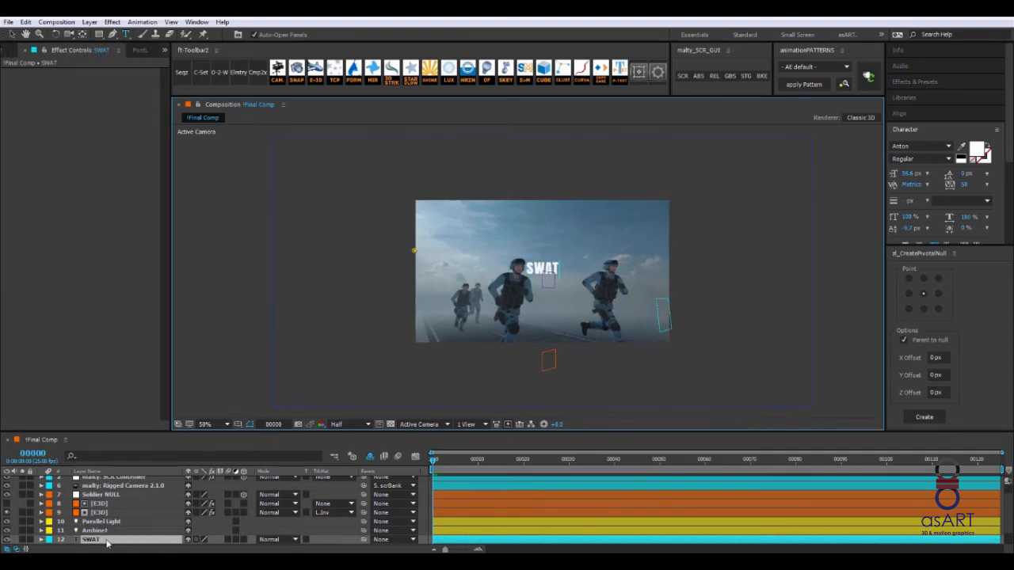
Step: Bring the SWAT text layer above all other layers and scale it up to nearly three times its size
drag(107, 543, 135, 484)
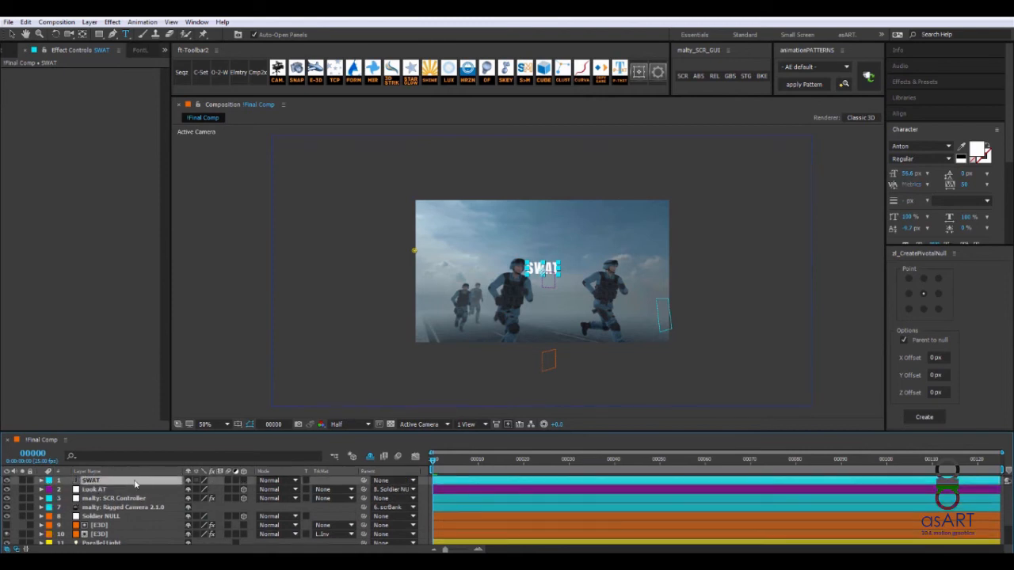
key(v)
click(560, 267)
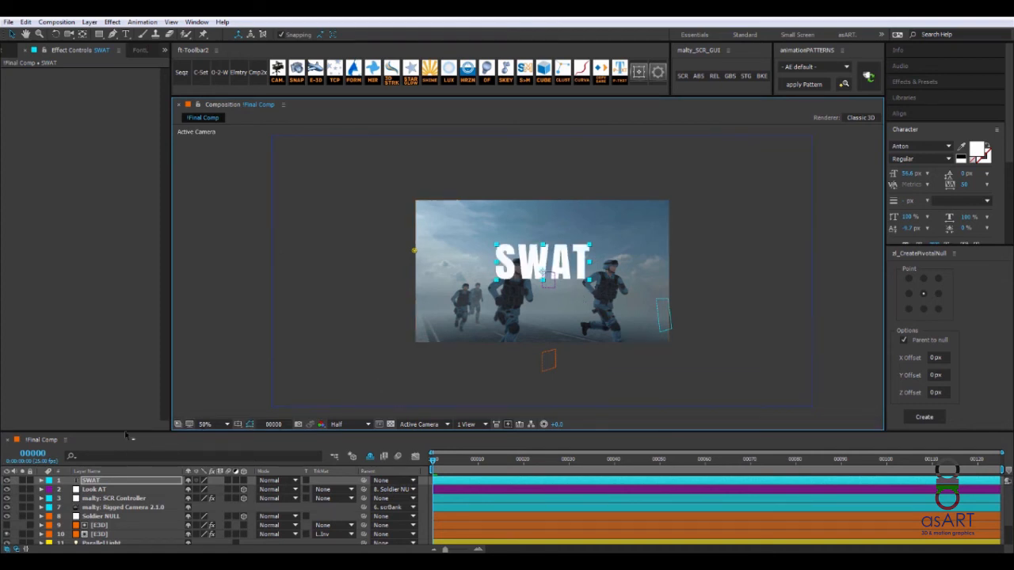
Step: Add a gray, comp-sized solid named "Saber - Title" above the SWAT text layer
click(101, 483)
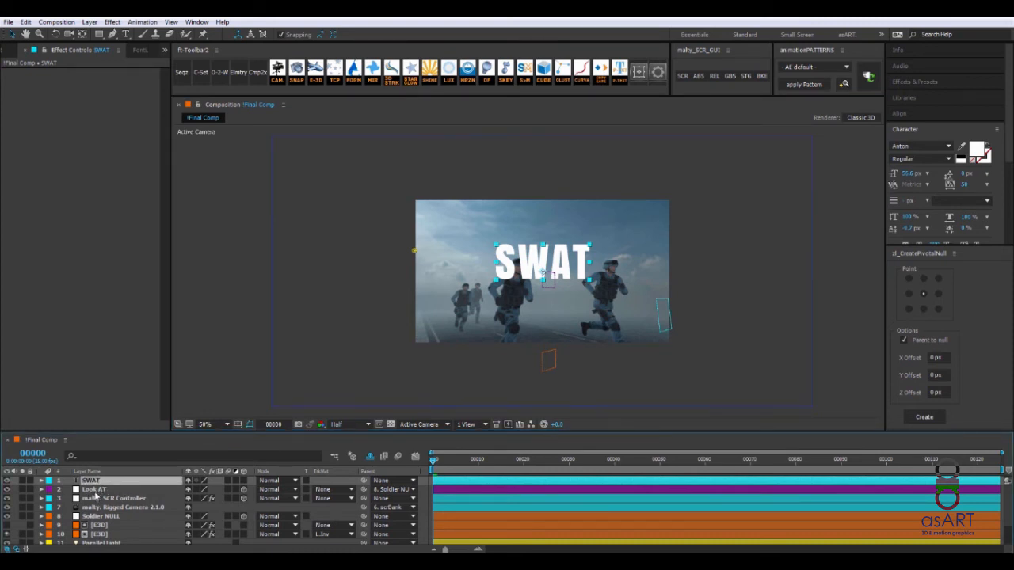
right_click(200, 327)
mouse_move(213, 336)
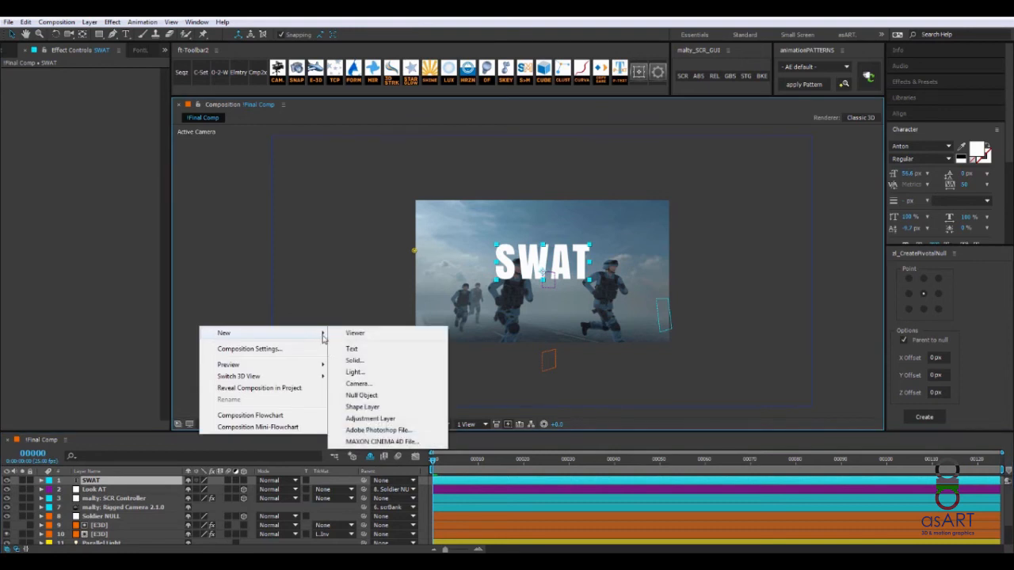
click(354, 360)
click(532, 315)
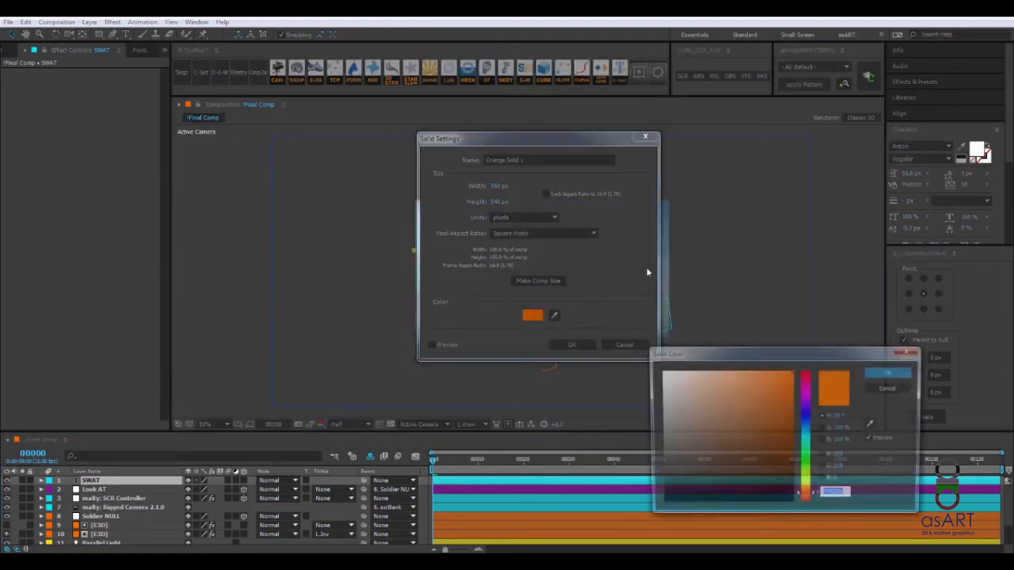
click(659, 430)
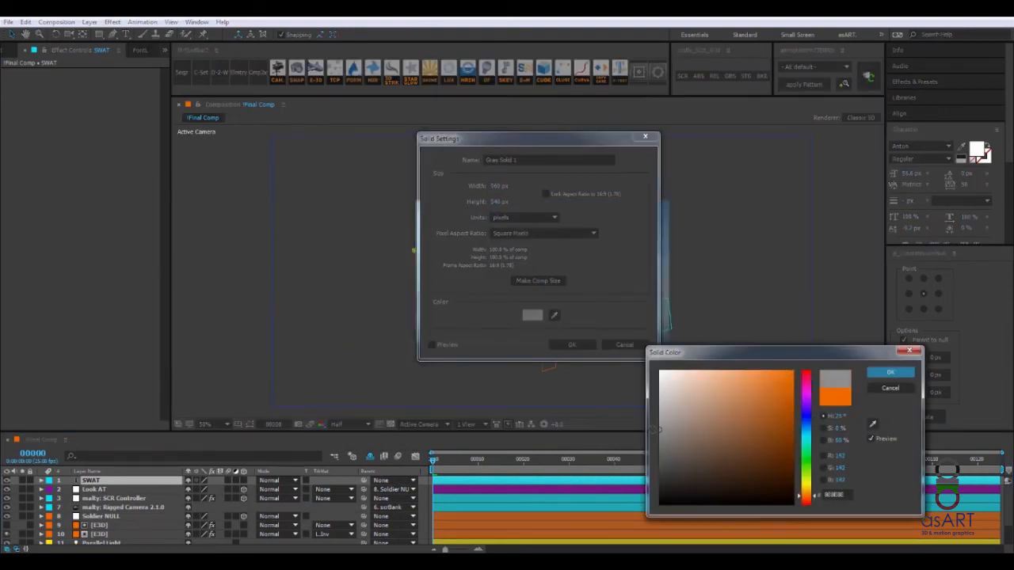
click(886, 372)
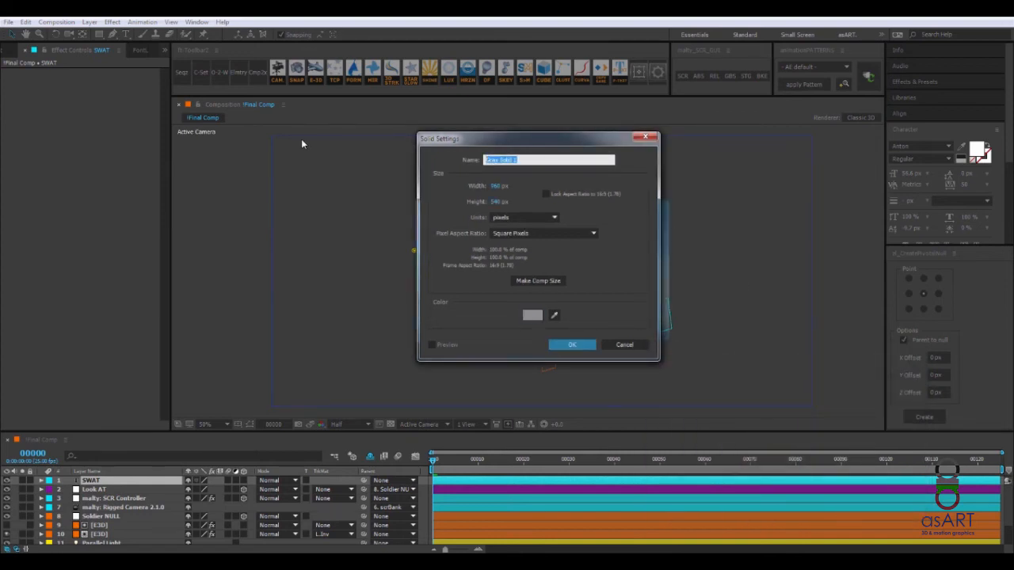
text(Saber - Title)
key(Return)
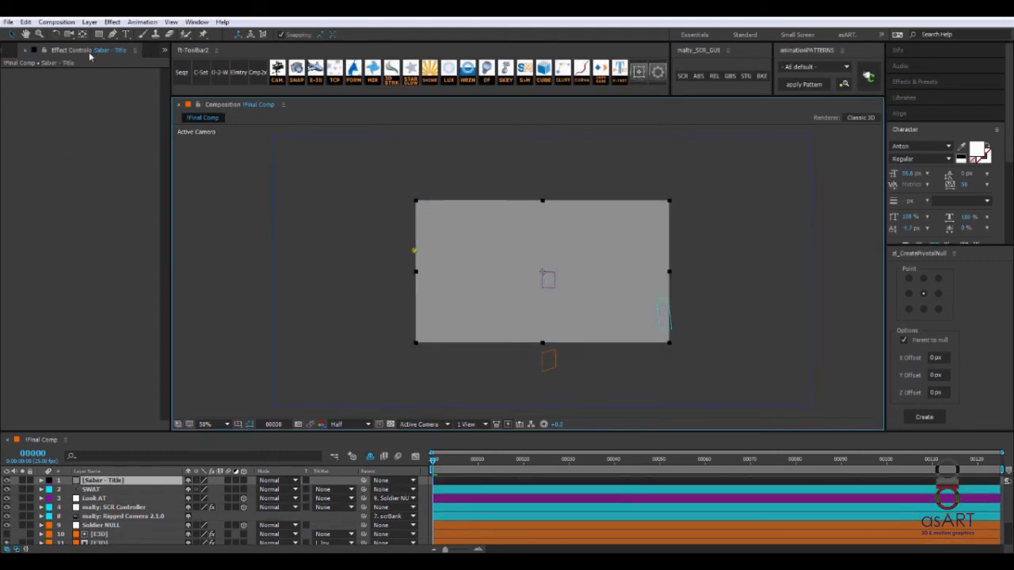
Step: Apply the Video Copilot Saber effect to the Saber - Title solid
right_click(46, 92)
mouse_move(136, 528)
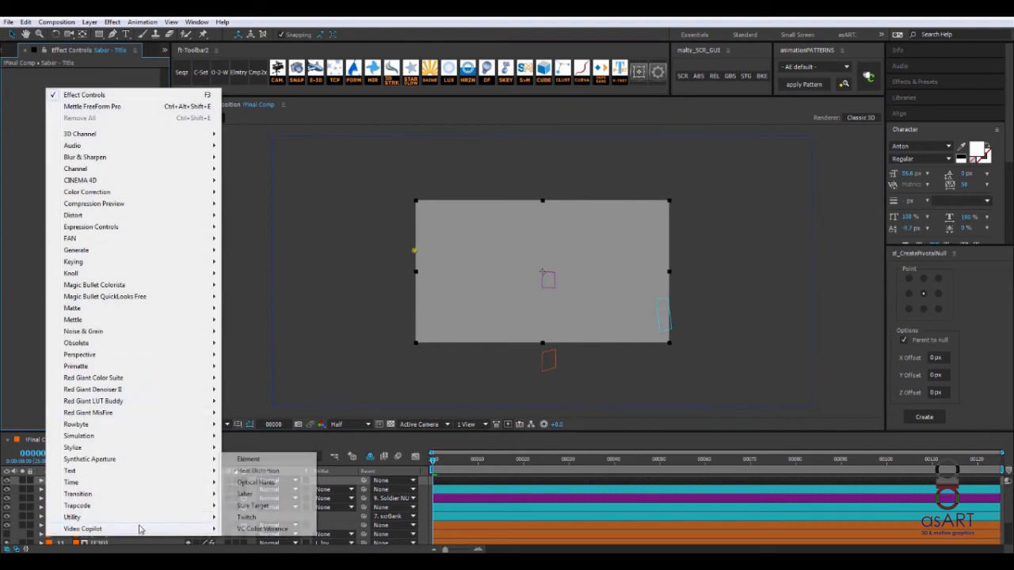
click(262, 493)
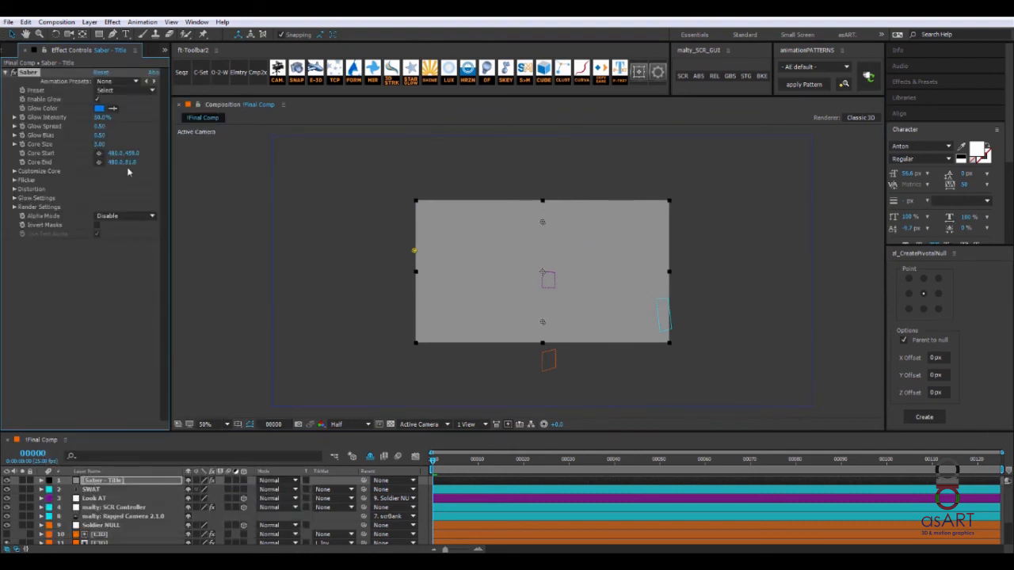
Step: Set the Saber core type to Text Layer and use the SWAT layer as its source
click(15, 171)
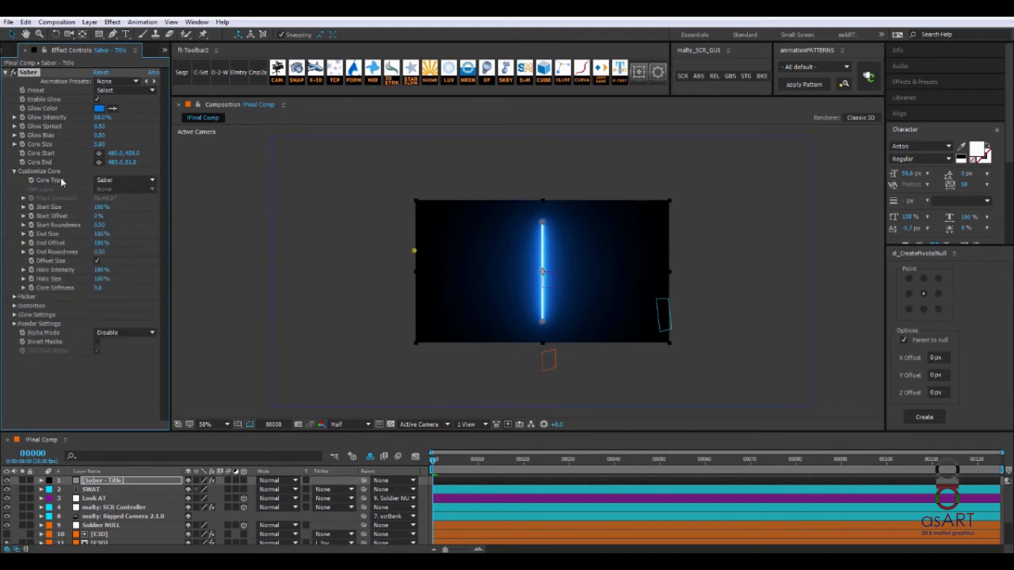
click(125, 180)
click(126, 215)
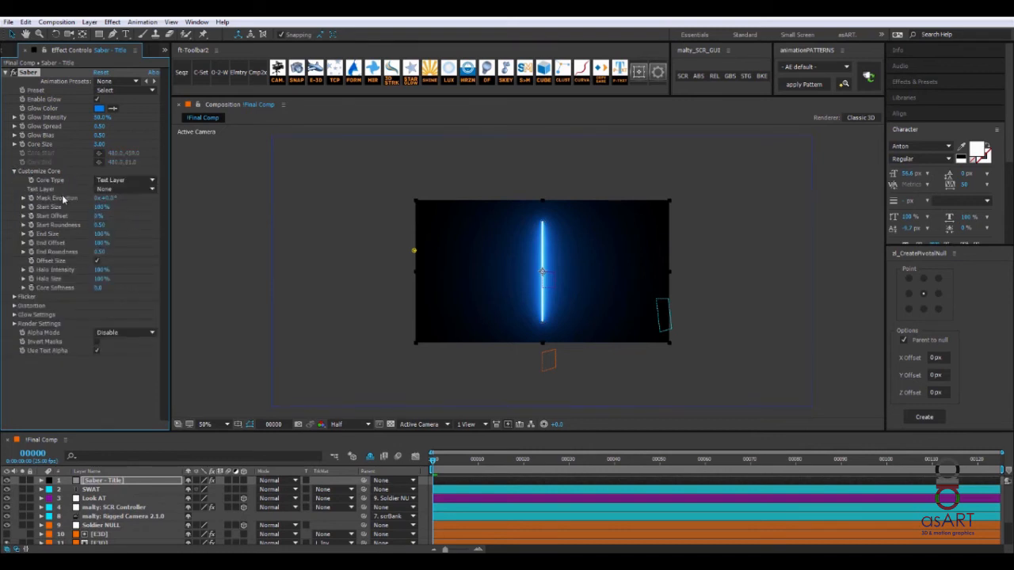
click(126, 189)
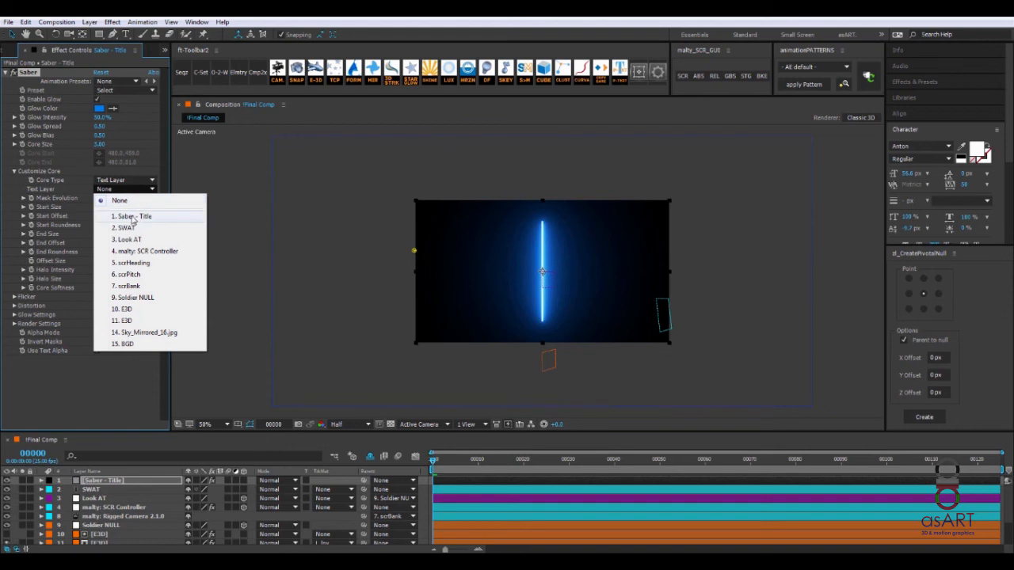
click(130, 228)
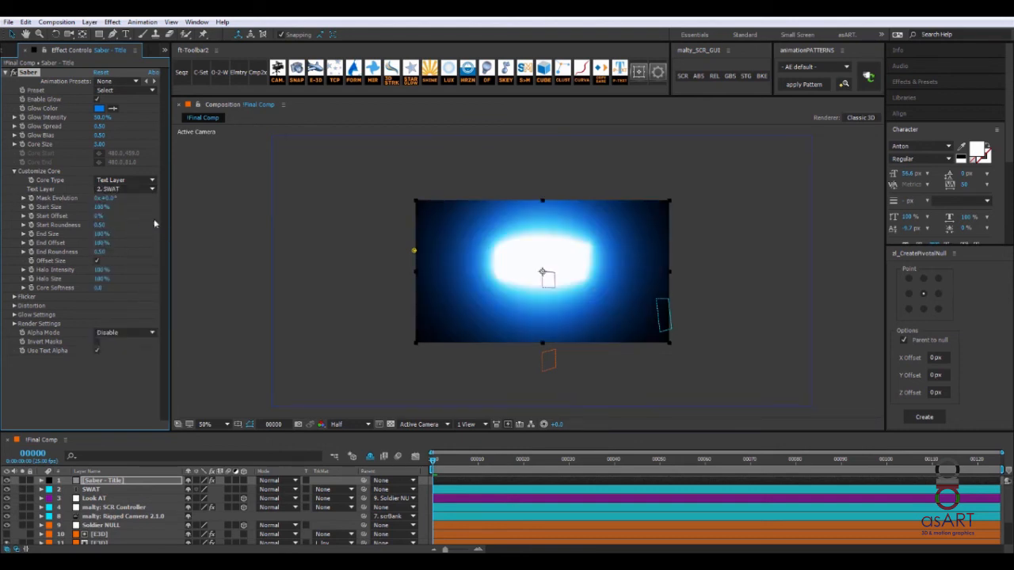
Step: Apply the Thin preset to the Saber effect and reduce its glow intensity to 12%
click(126, 92)
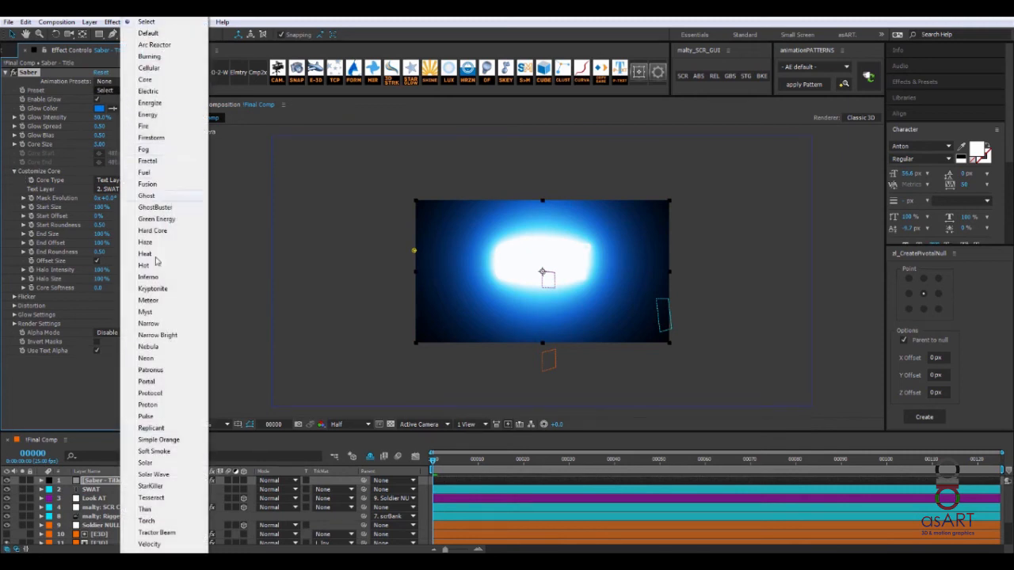
click(159, 511)
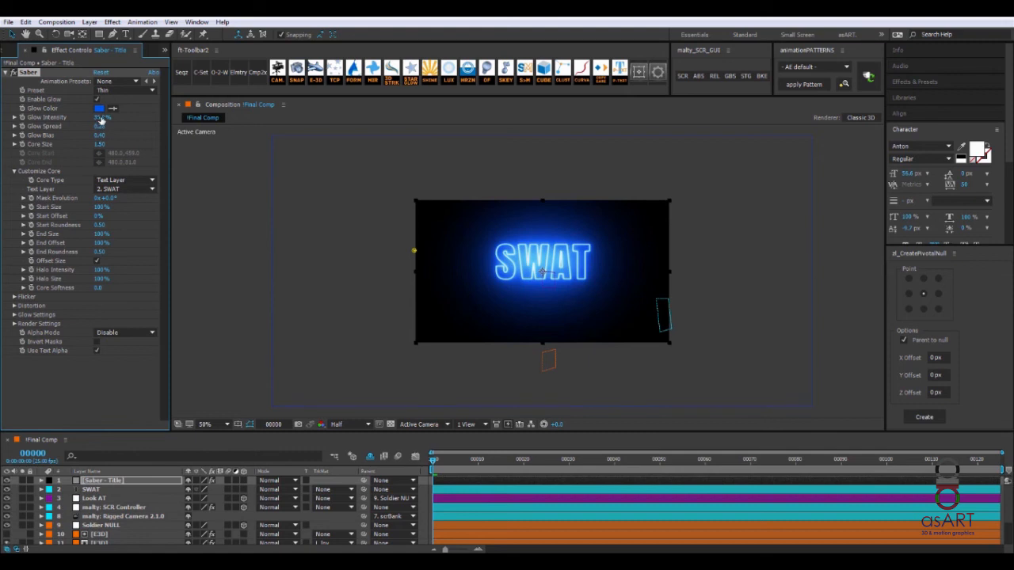
drag(101, 116, 88, 116)
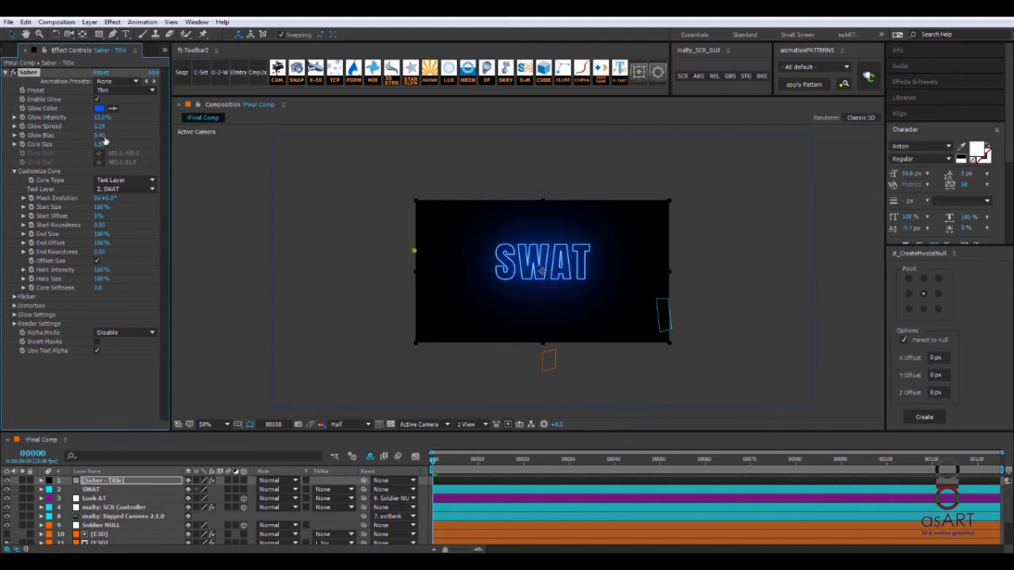
Step: Change the Saber glow color to light gray D9D9D9
click(98, 108)
mouse_move(689, 441)
mouse_down()
mouse_move(658, 397)
mouse_move(613, 396)
mouse_up()
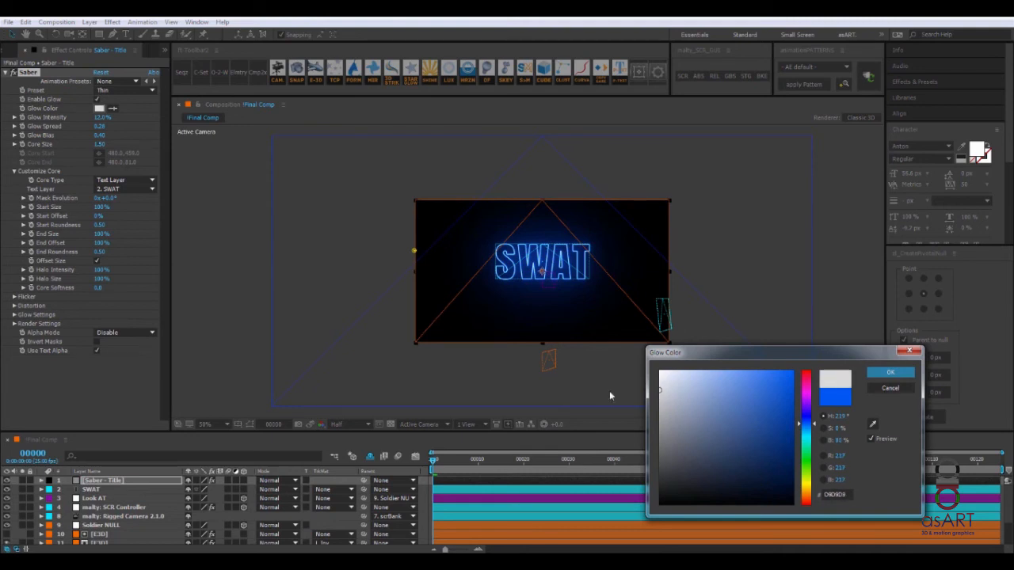
click(888, 372)
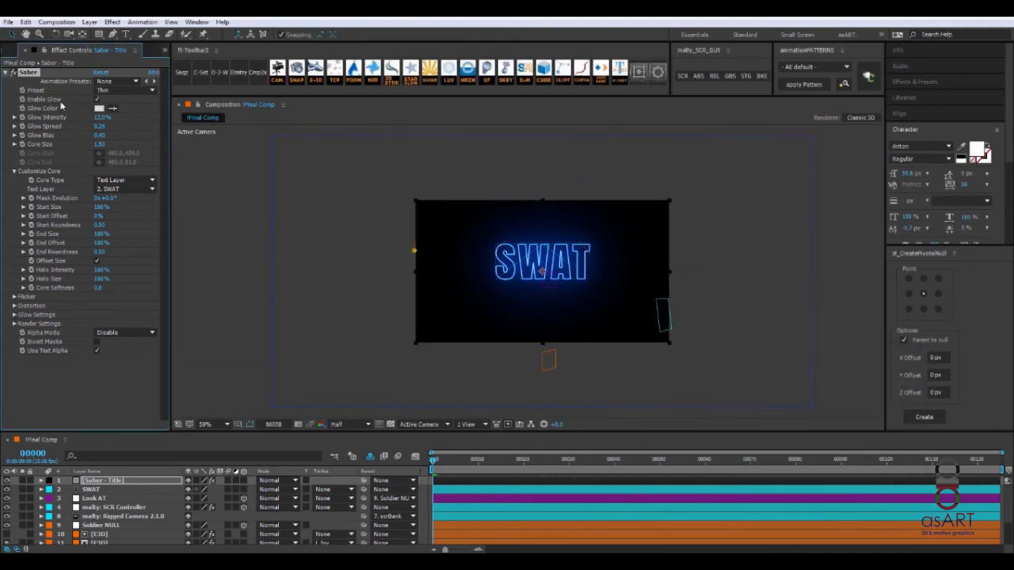
Step: Add VC Color Vibrance to the Saber - Title solid, with Fill Empty BG enabled and Matte Alpha set to On
click(6, 74)
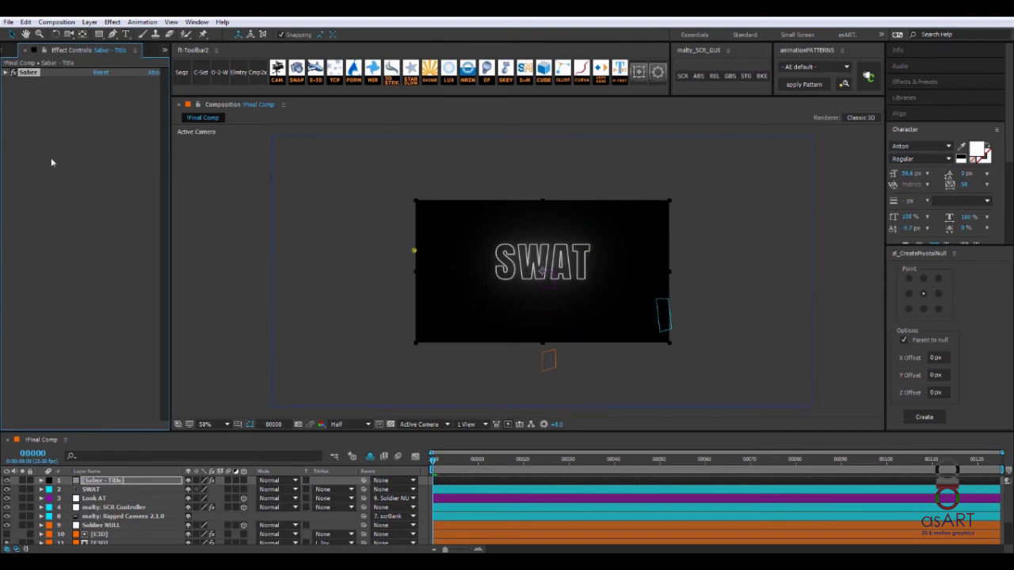
right_click(50, 157)
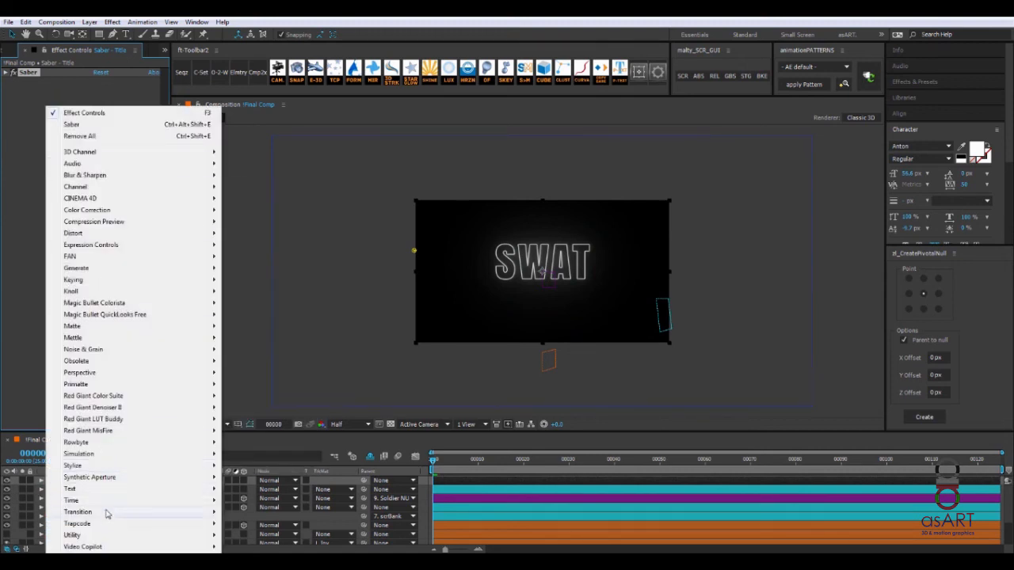
mouse_move(111, 548)
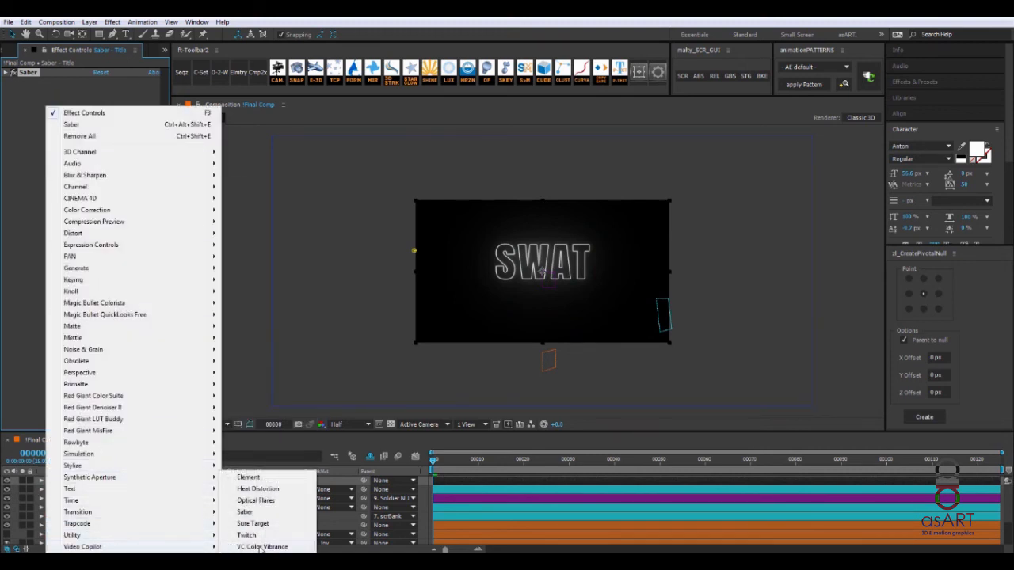
click(261, 547)
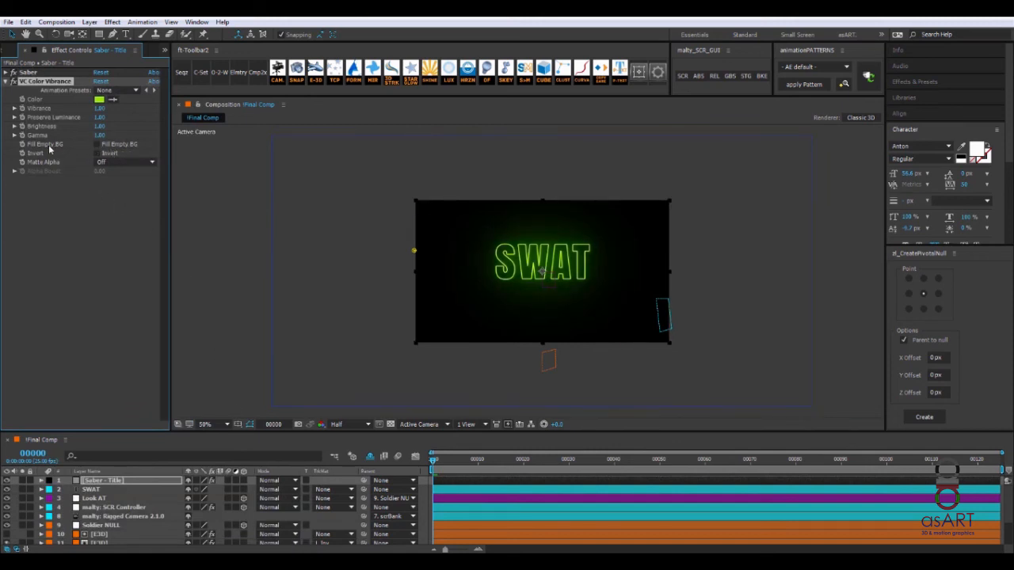
click(97, 146)
click(123, 162)
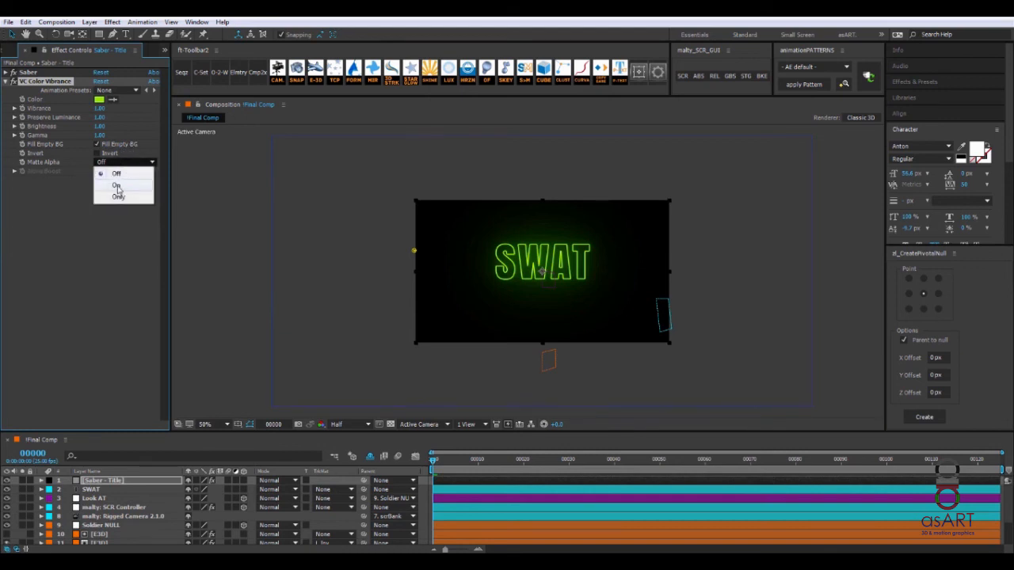
click(118, 187)
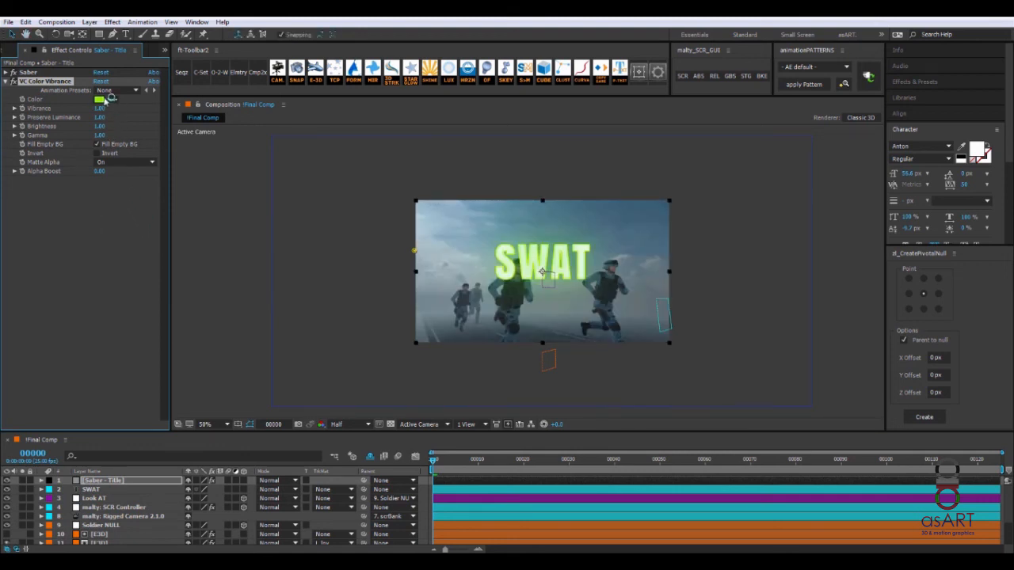
Step: Change the VC Color Vibrance color to a fully saturated orange
click(99, 100)
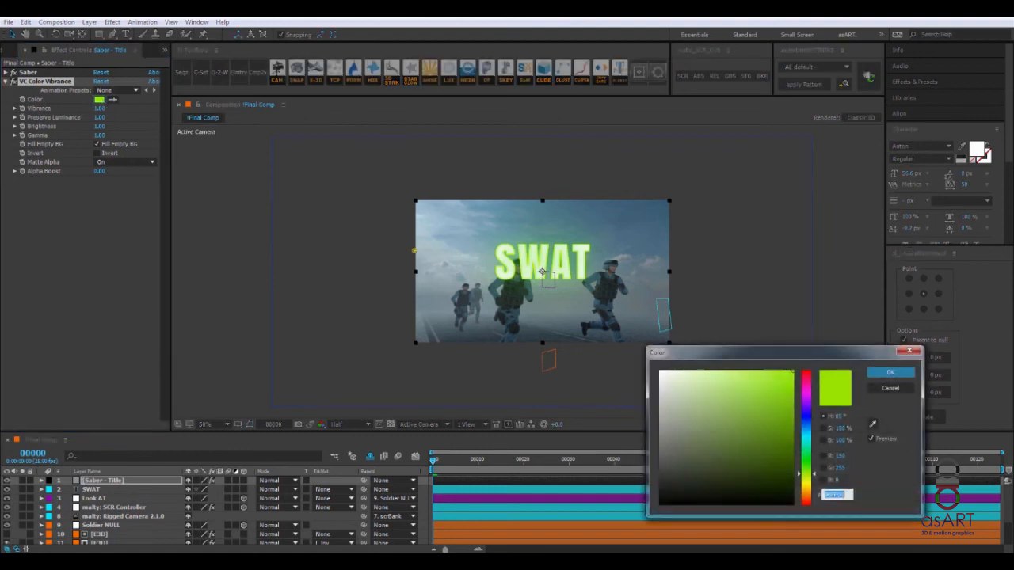
drag(677, 399, 658, 396)
click(807, 495)
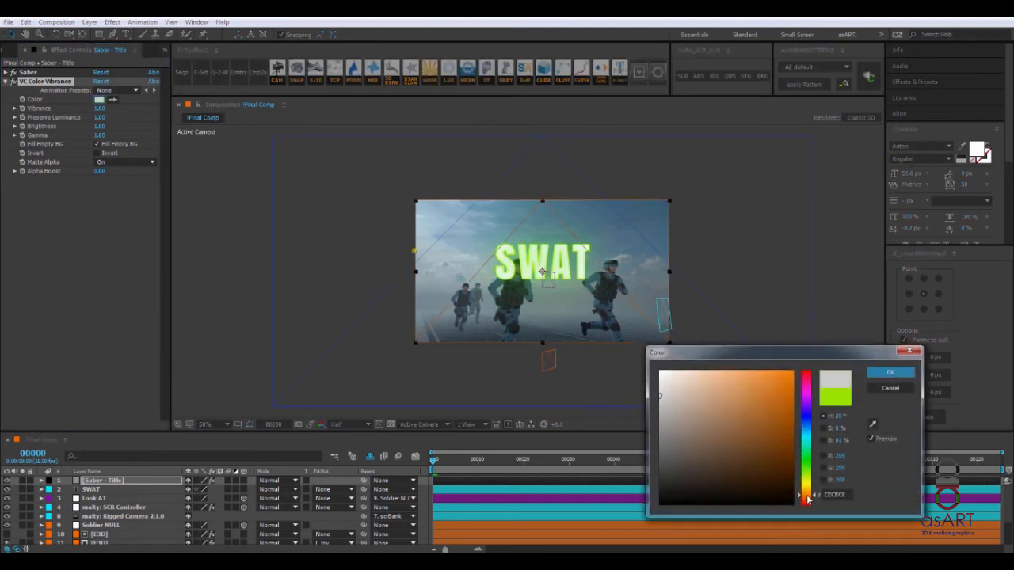
drag(781, 400, 800, 364)
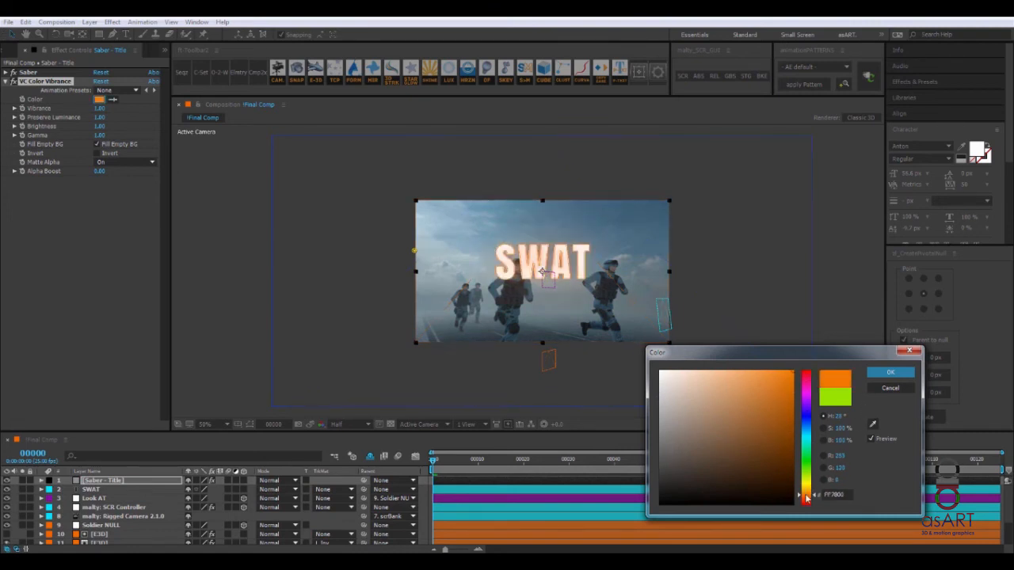
click(891, 372)
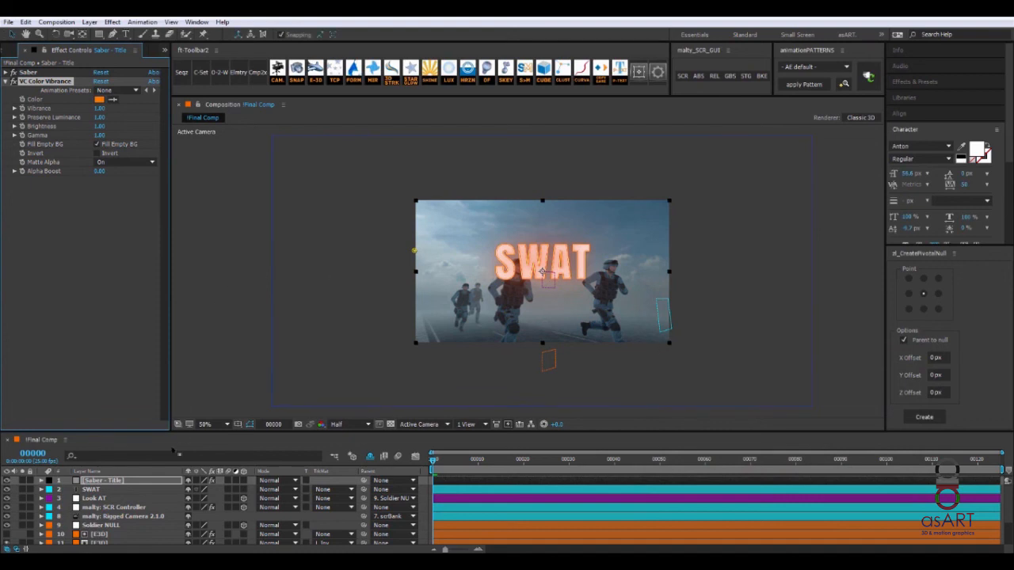
Step: Add an adjustment layer named Blur between the SWAT text layer and the Look AT layer
click(92, 490)
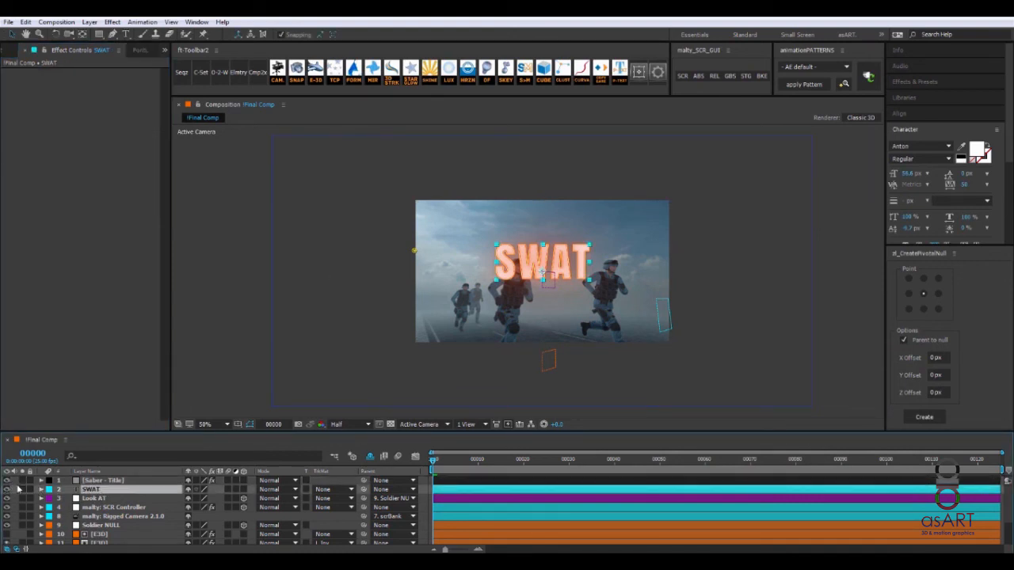
click(93, 499)
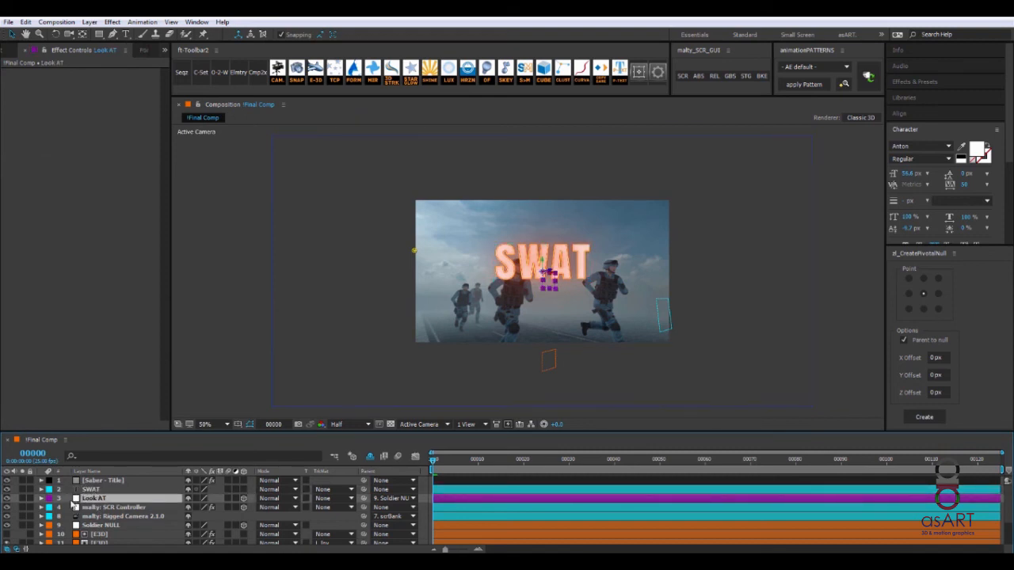
right_click(66, 503)
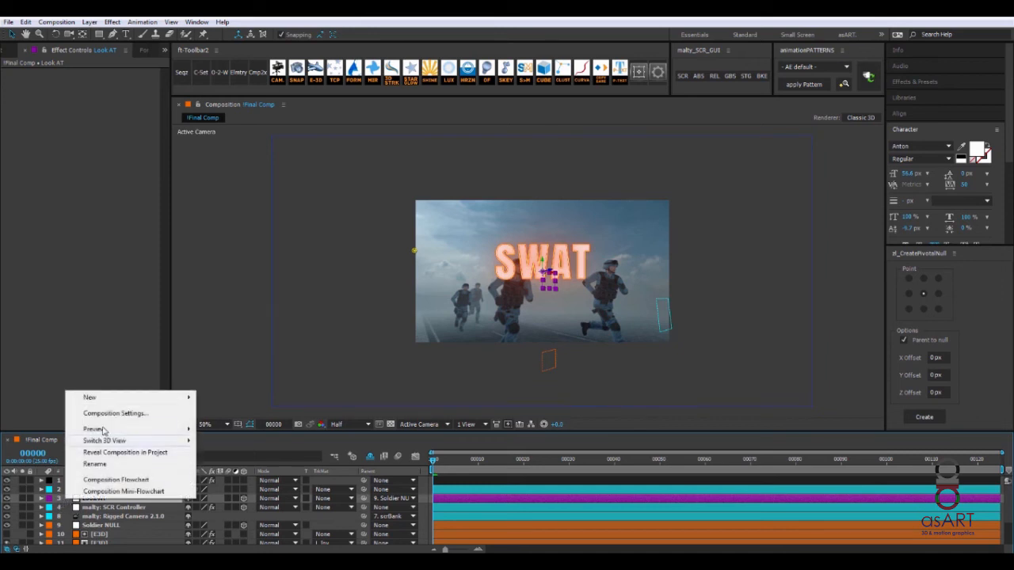
mouse_move(115, 402)
click(66, 509)
click(90, 499)
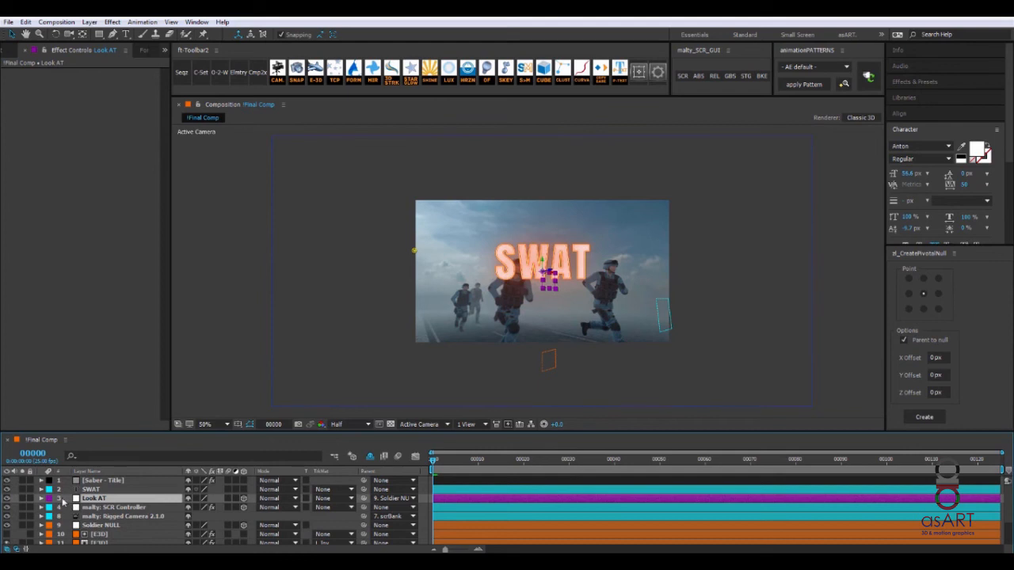
right_click(67, 501)
mouse_move(109, 399)
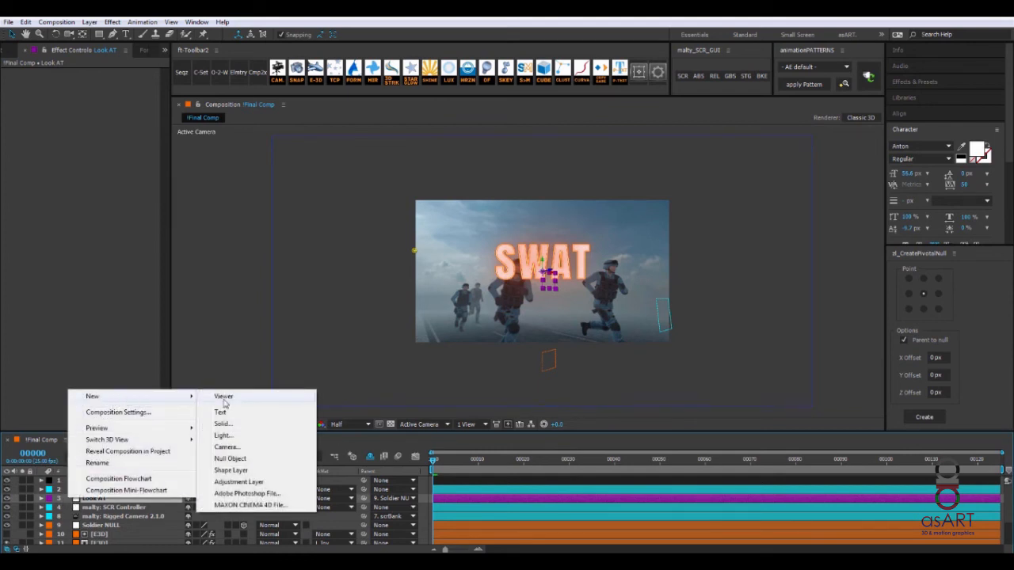
click(261, 484)
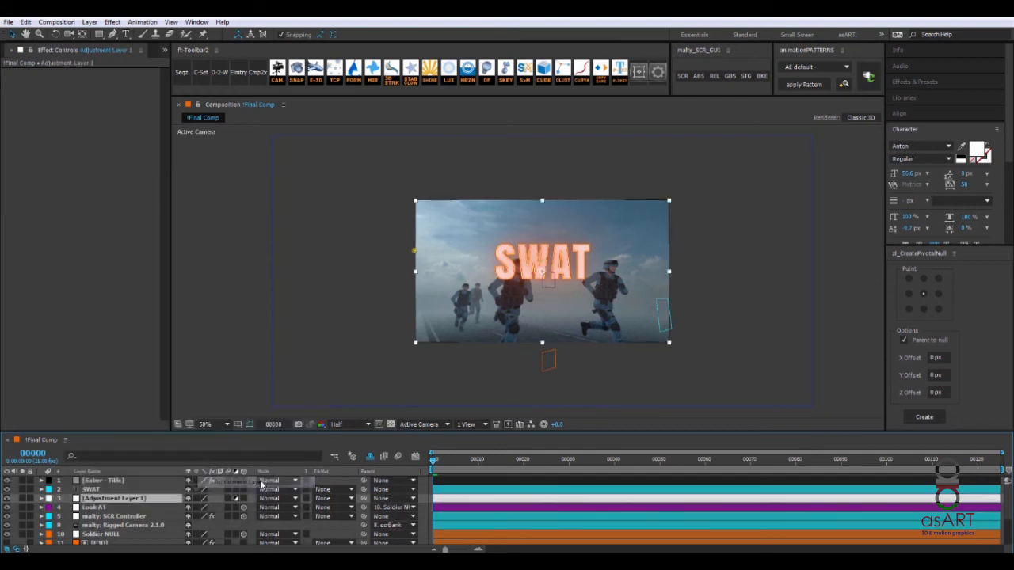
key(Return)
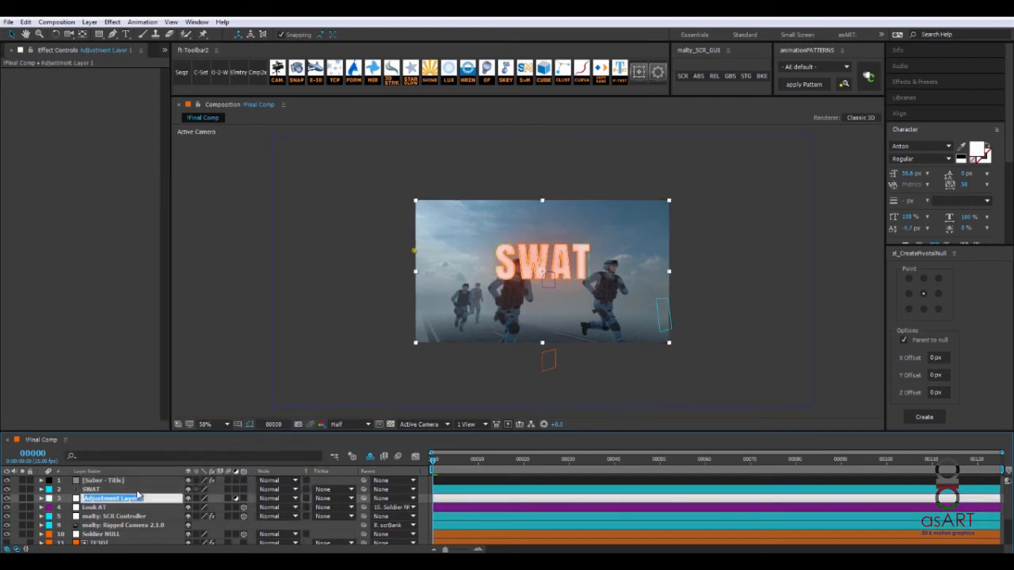
text(Blur)
key(Return)
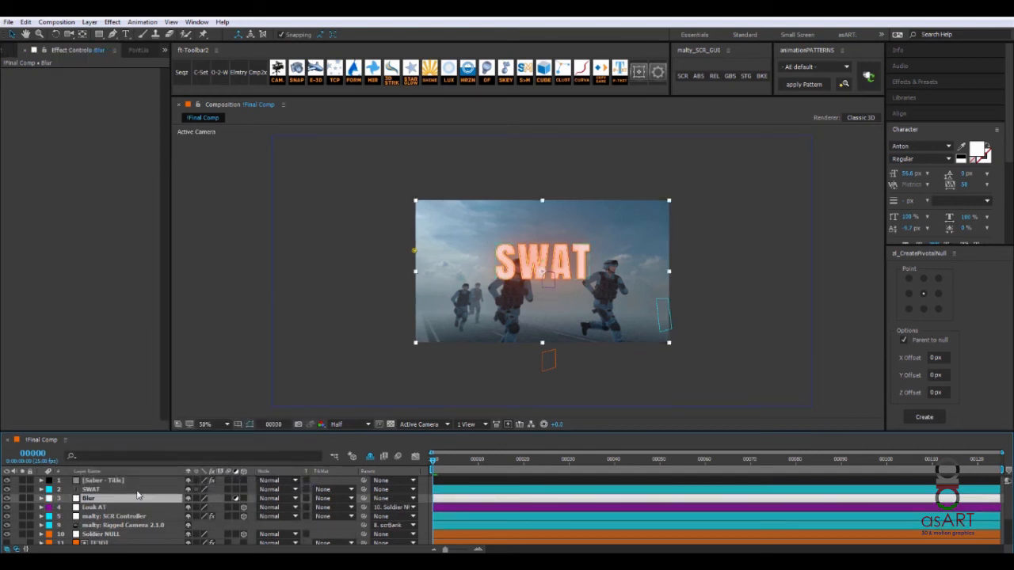
Step: Set the Blur layer's track matte to Alpha Inverted Matte "SWAT"
click(329, 498)
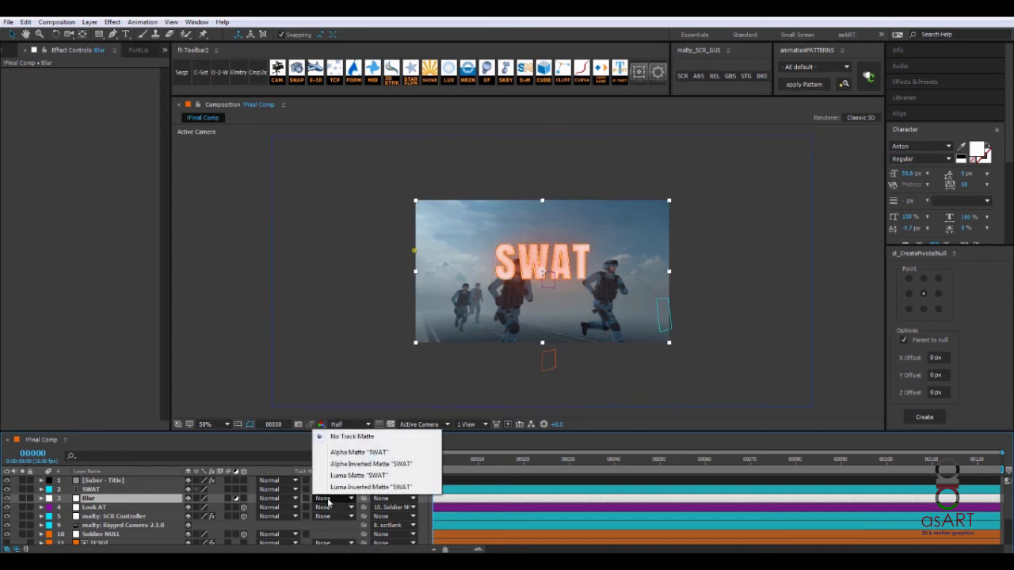
click(347, 464)
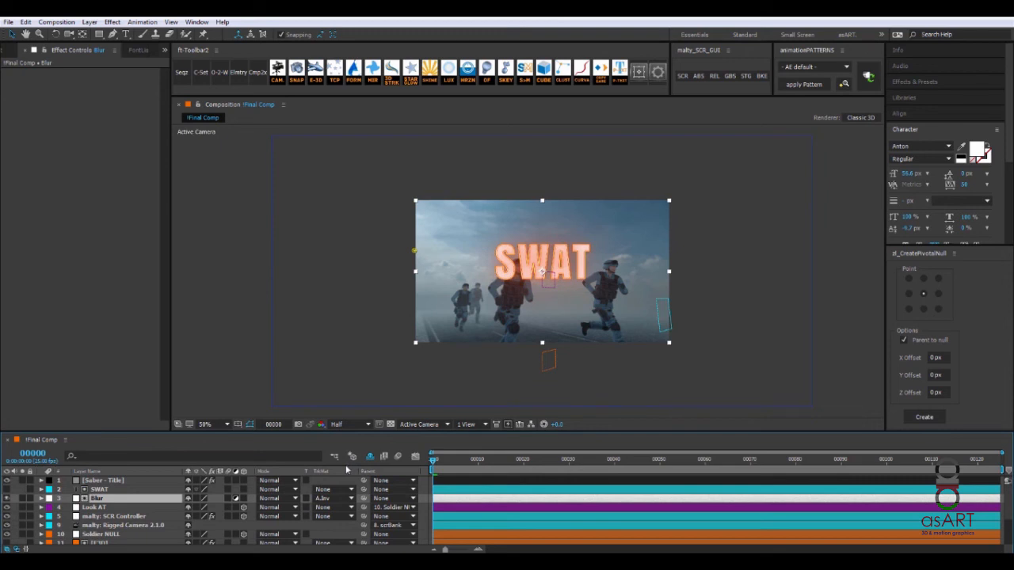
click(352, 457)
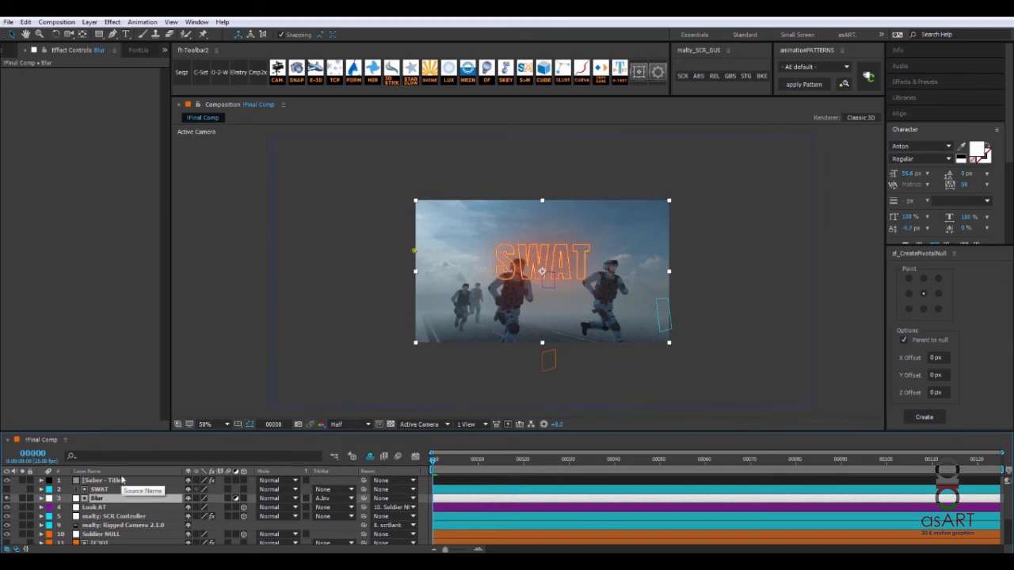
Step: Apply Fast Blur to the Blur adjustment layer and set a Blurriness keyframe at frame 90
right_click(49, 108)
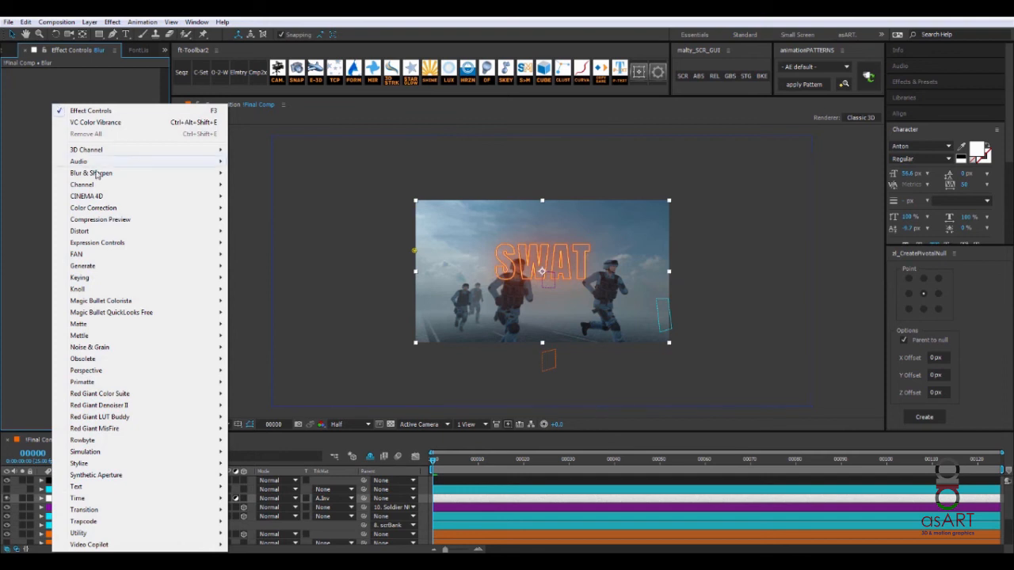
mouse_move(101, 179)
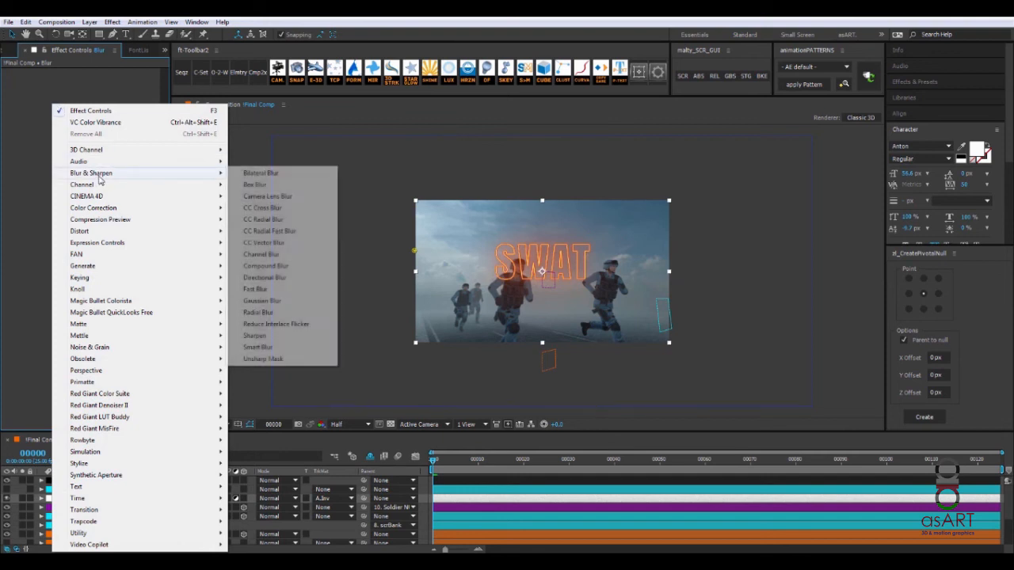
click(255, 289)
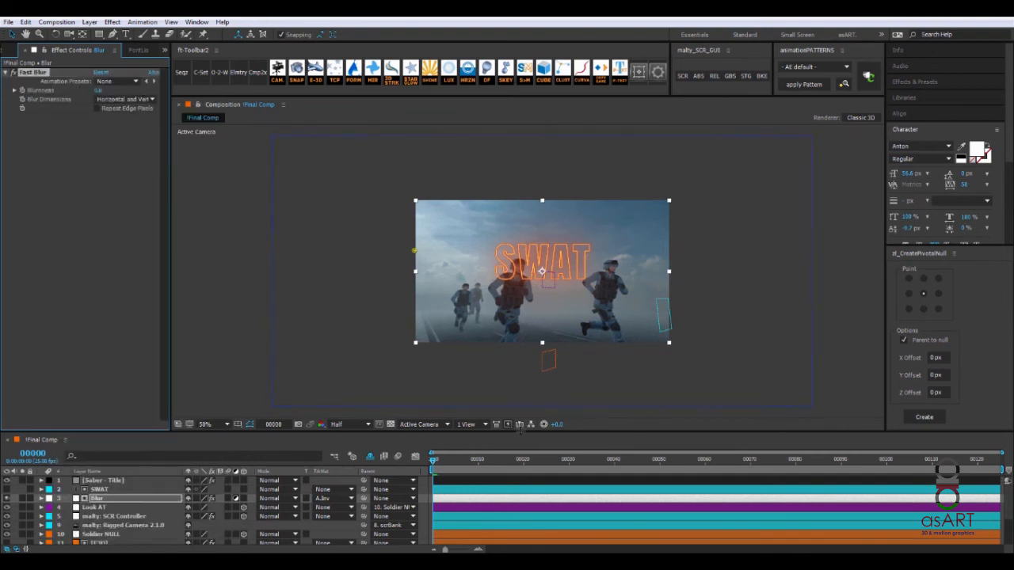
drag(434, 463, 842, 482)
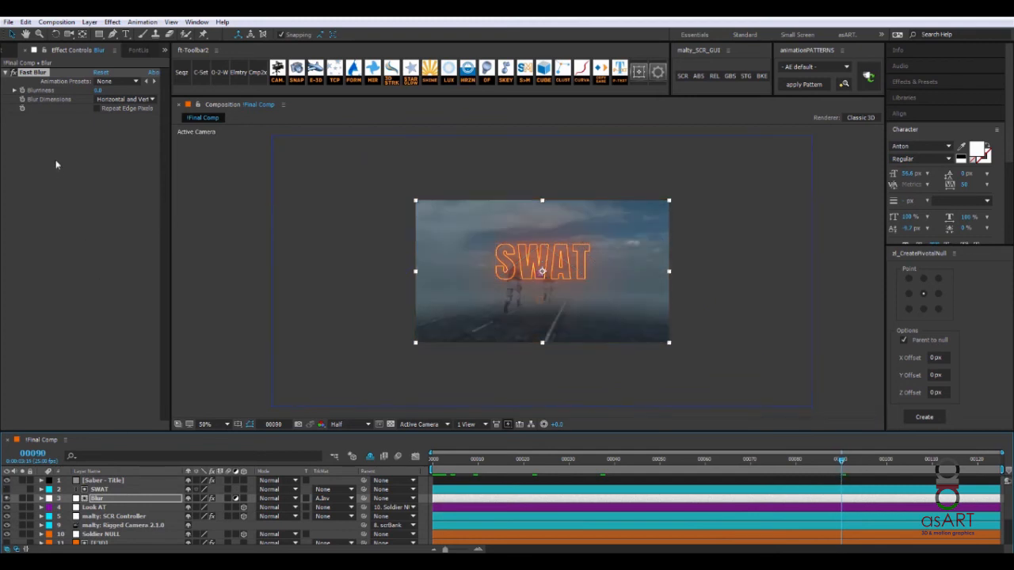
click(22, 91)
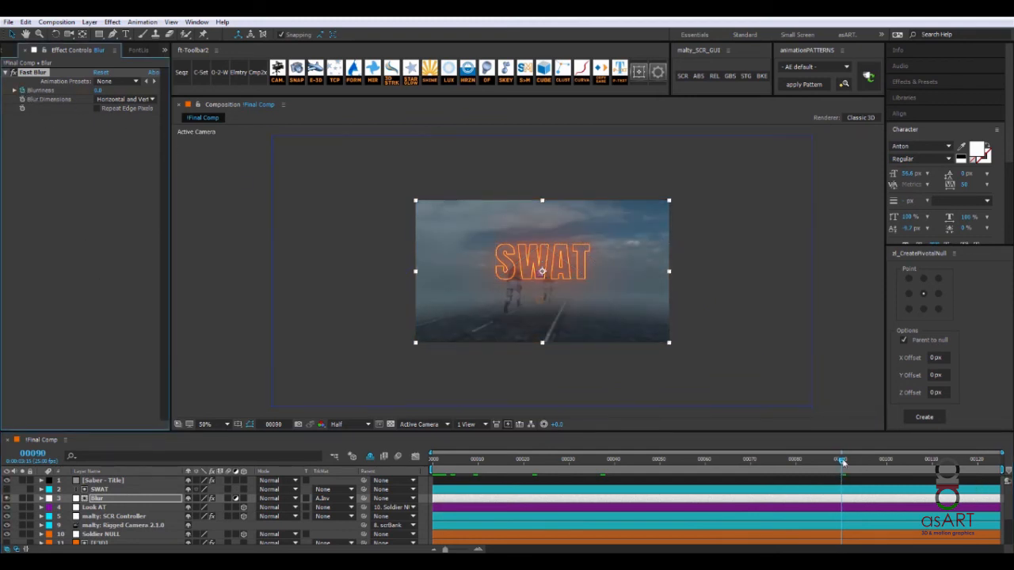
Step: Add a second Fast Blur Blurriness keyframe of 39 on the Blur layer at frame 120
drag(842, 462, 977, 476)
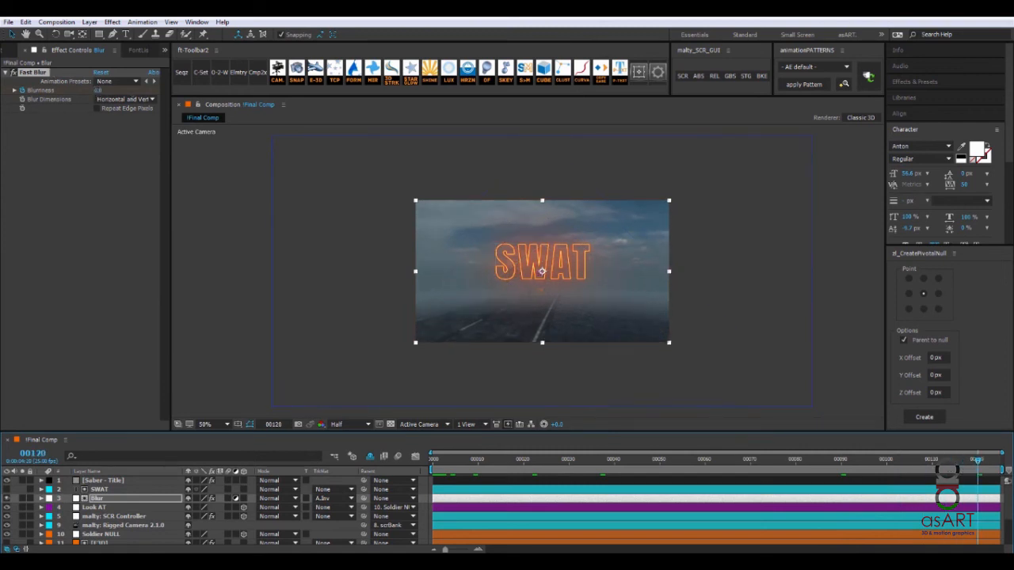
drag(98, 90, 164, 102)
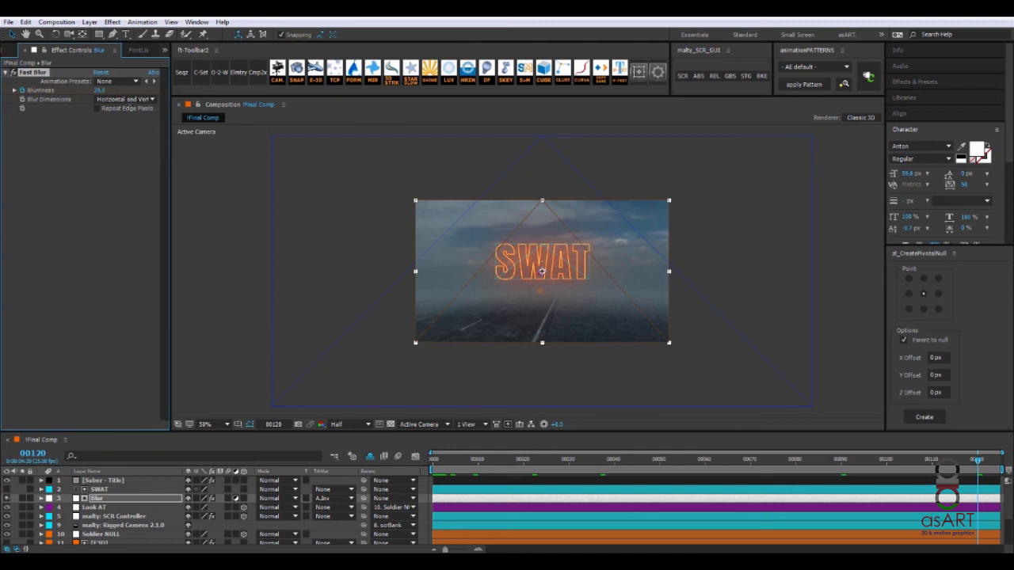
click(508, 424)
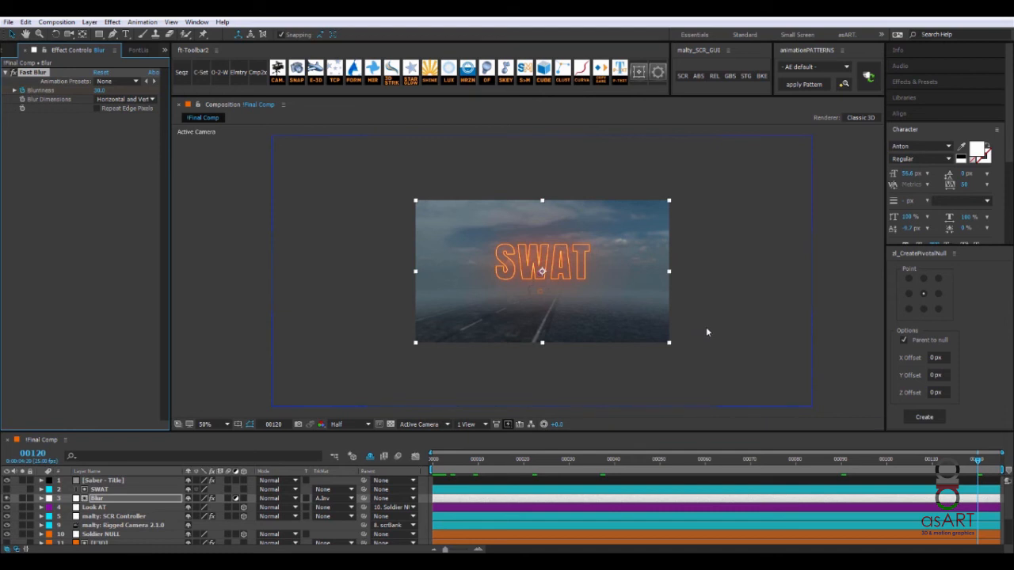
Step: Enable Repeat Edge Pixels for Fast Blur and display the composition at 100% magnification and Full resolution
key(period)
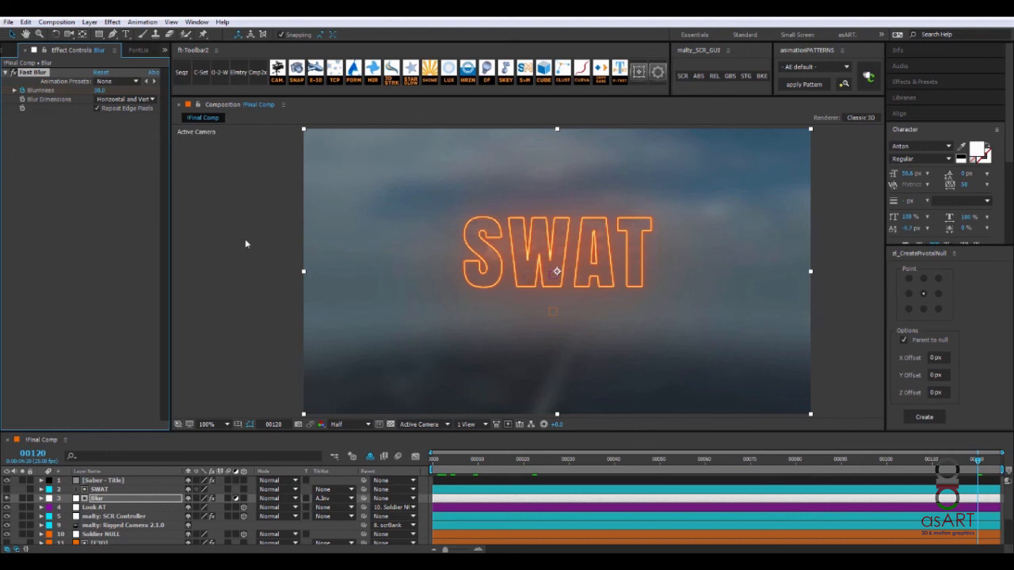
click(337, 424)
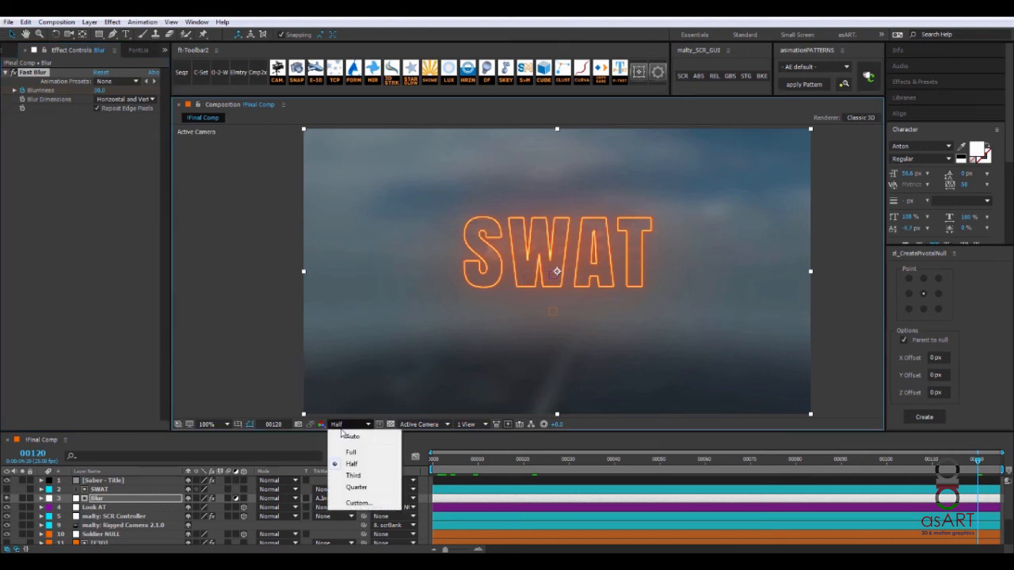
click(349, 449)
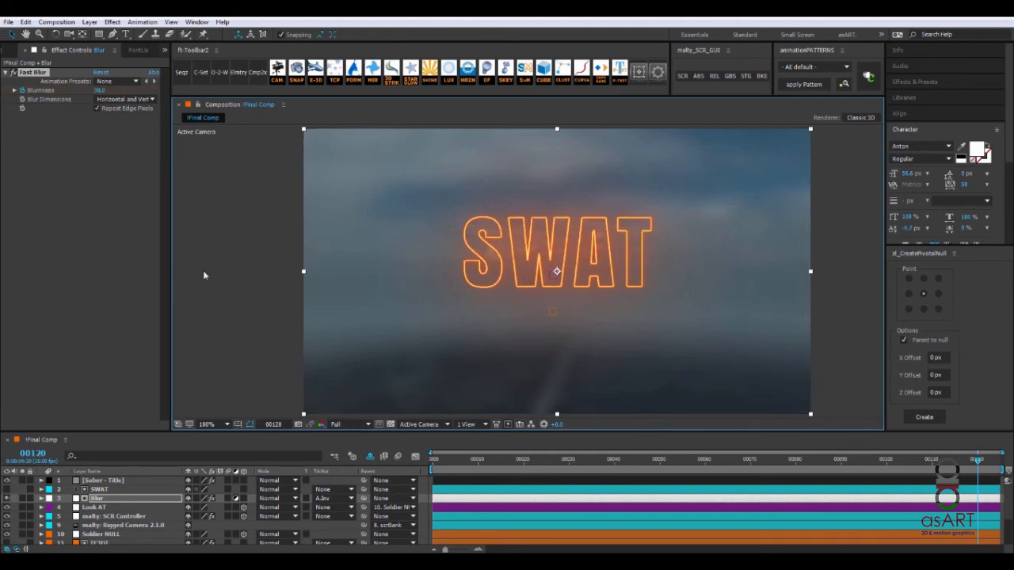
Step: Move the Saber - Title layer below the Blur layer and set Blurriness at frame 120 to 12
click(103, 481)
drag(109, 484, 111, 504)
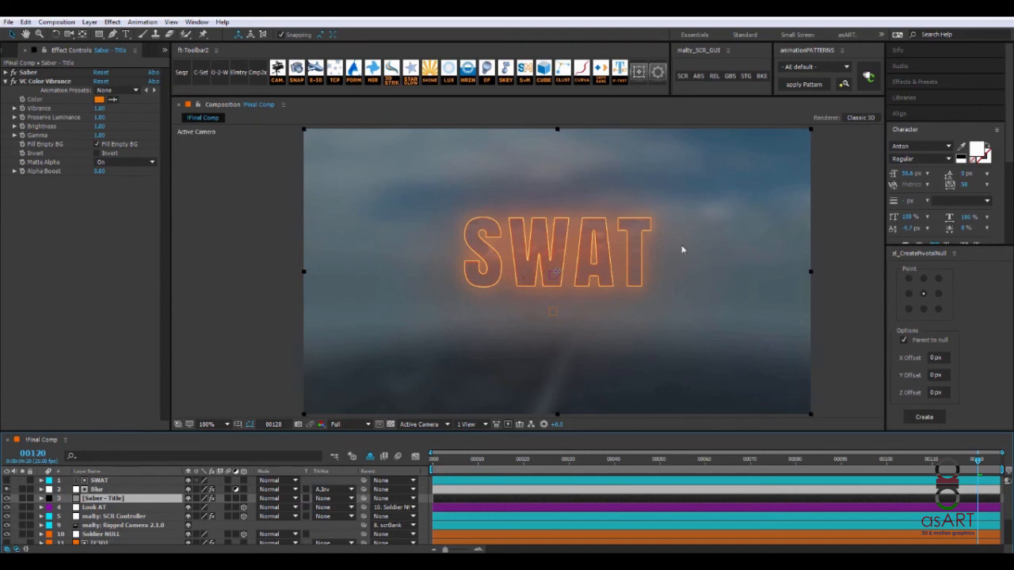
click(132, 489)
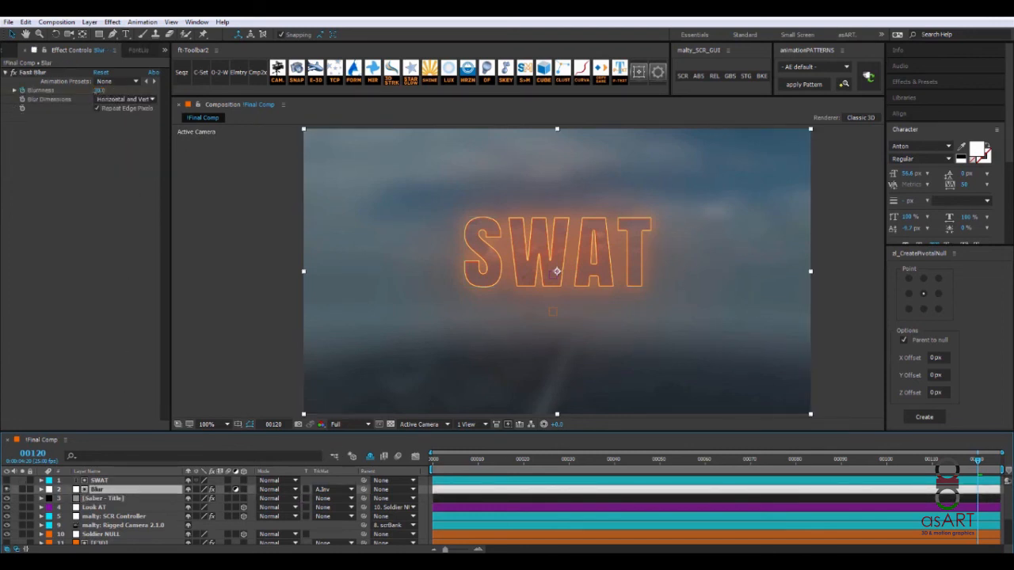
drag(100, 91, 88, 94)
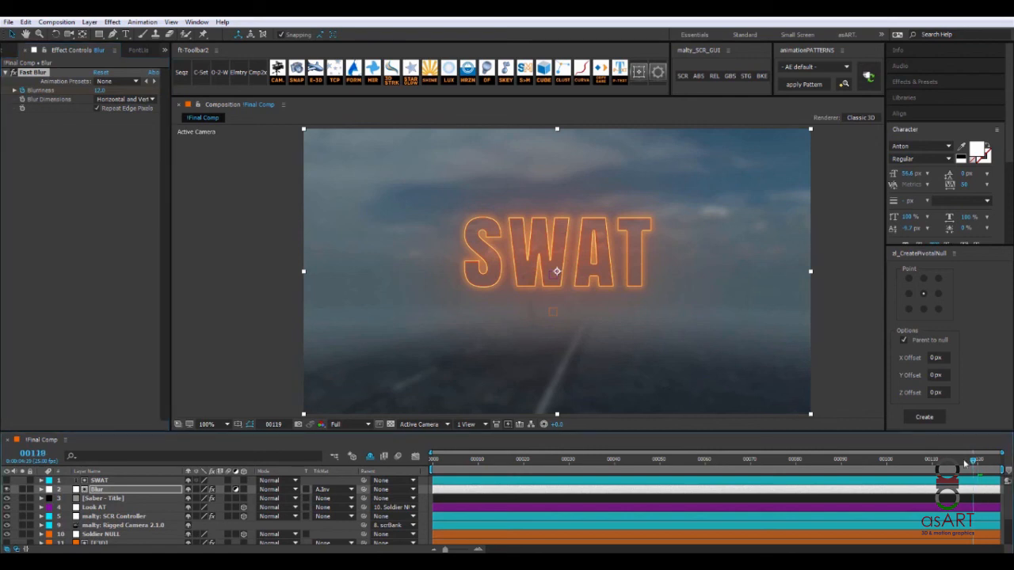
Step: Reveal the Blur layer's keyframes and shift both Blurriness keyframes earlier, to frames 62 and 92
drag(979, 464, 795, 466)
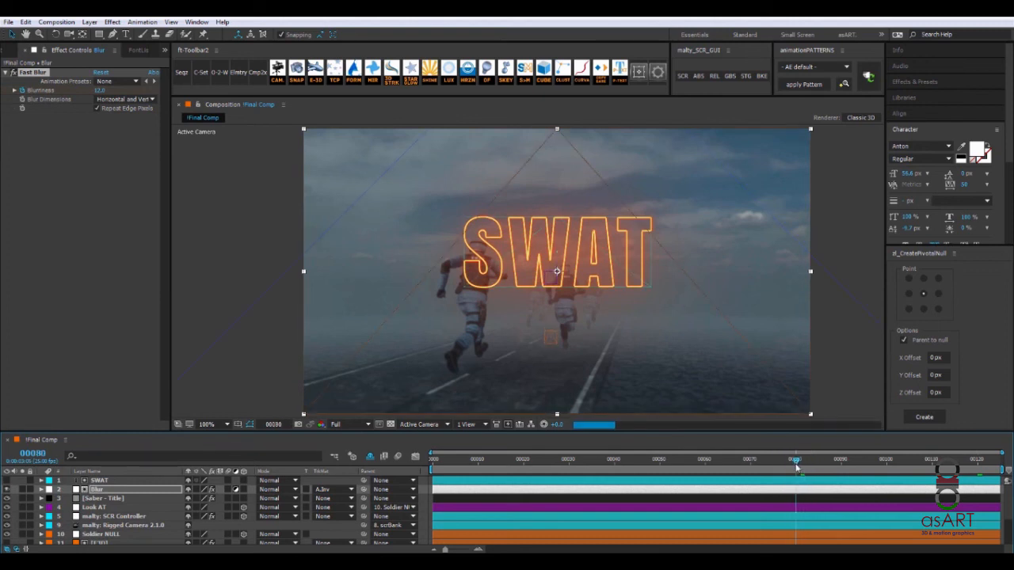
click(122, 500)
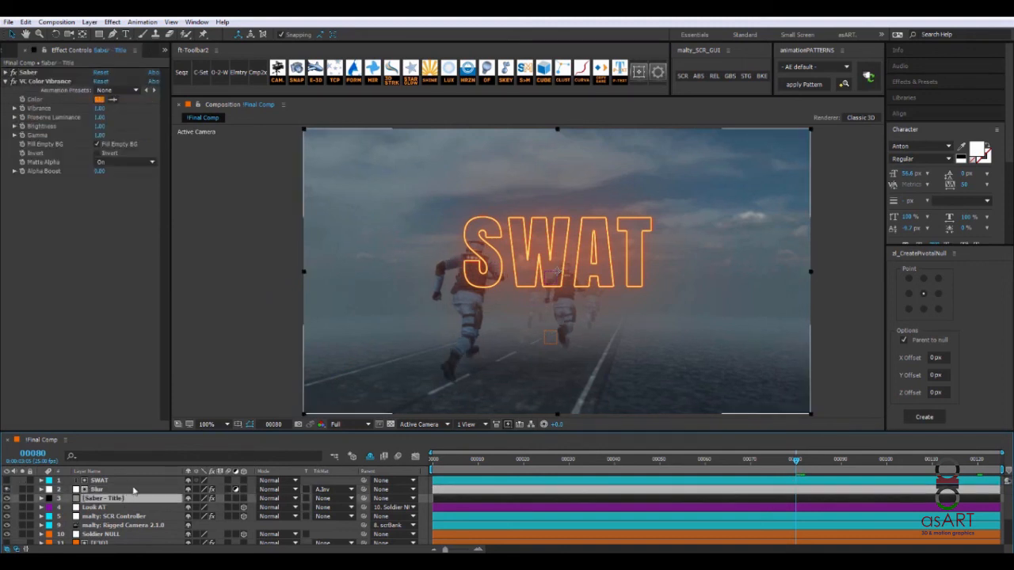
click(101, 489)
key(u)
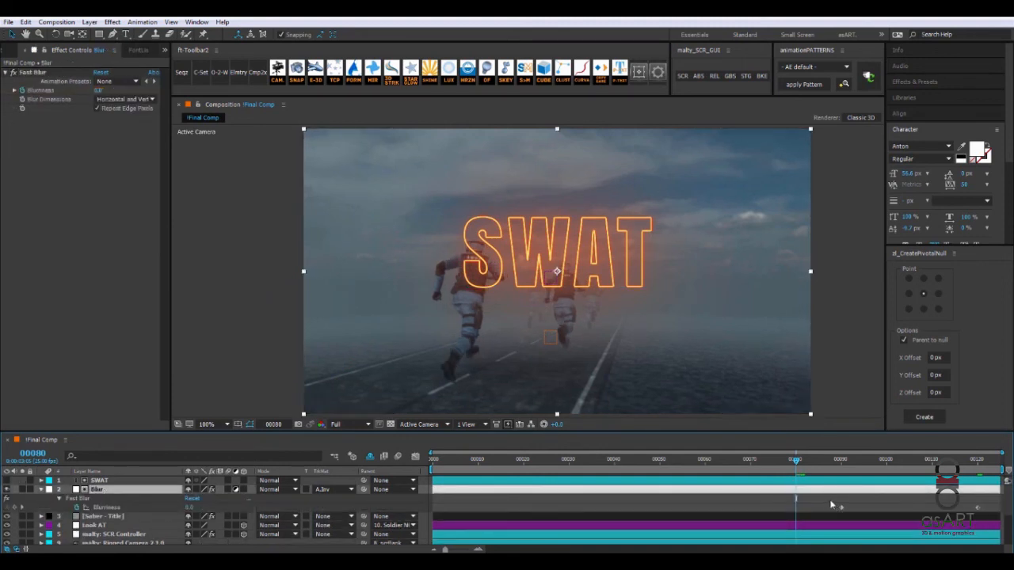
drag(777, 509, 849, 512)
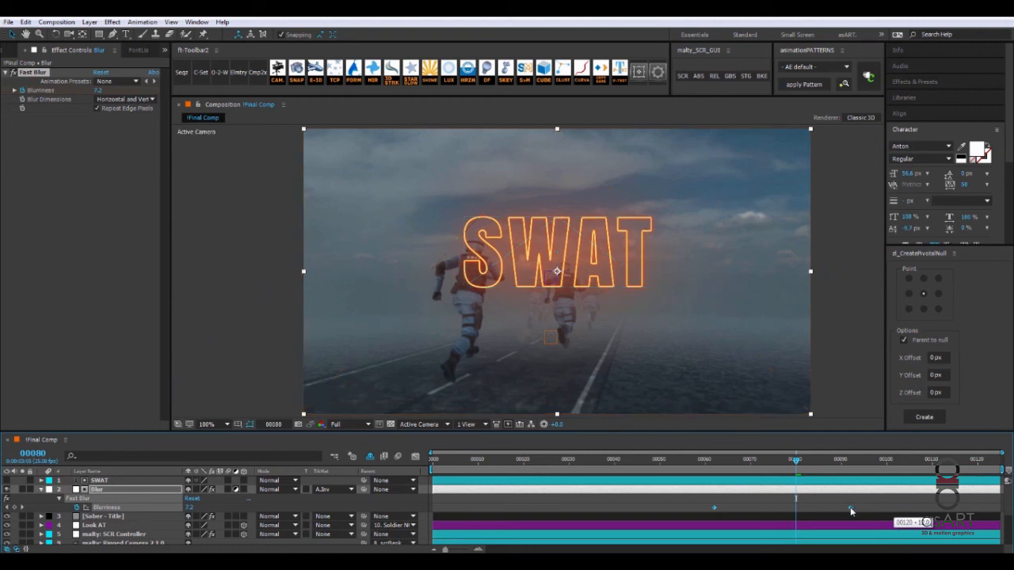
drag(851, 511, 852, 511)
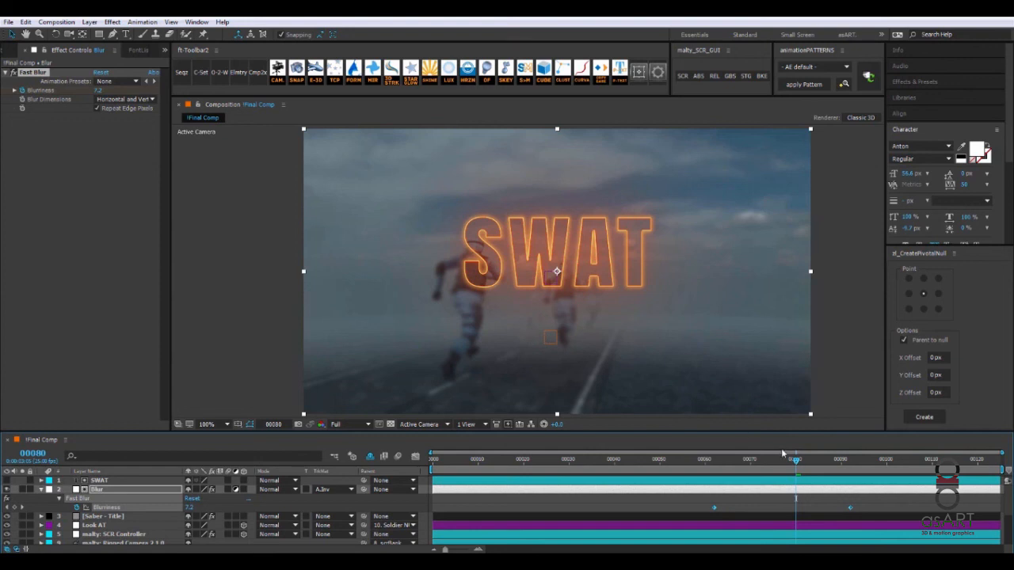
Step: Keyframe the Start Offset of Saber on the Saber - Title layer at 100% on frame 62
drag(797, 462, 720, 469)
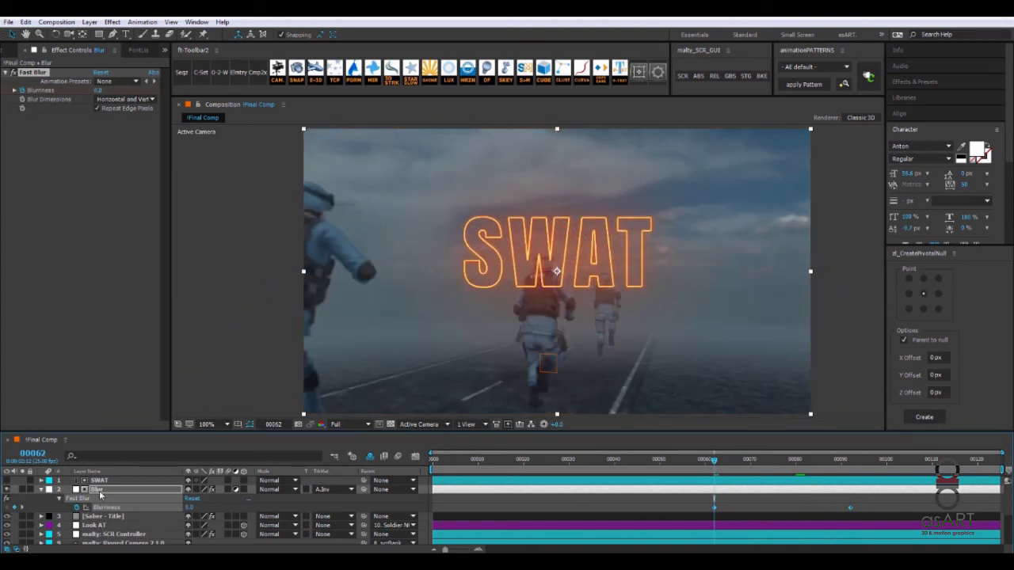
click(42, 490)
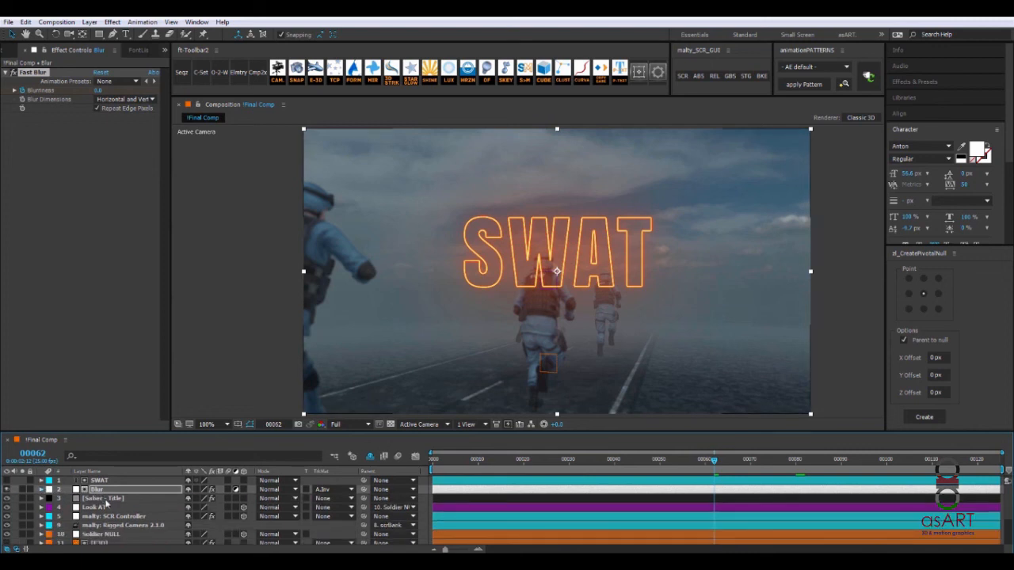
click(111, 498)
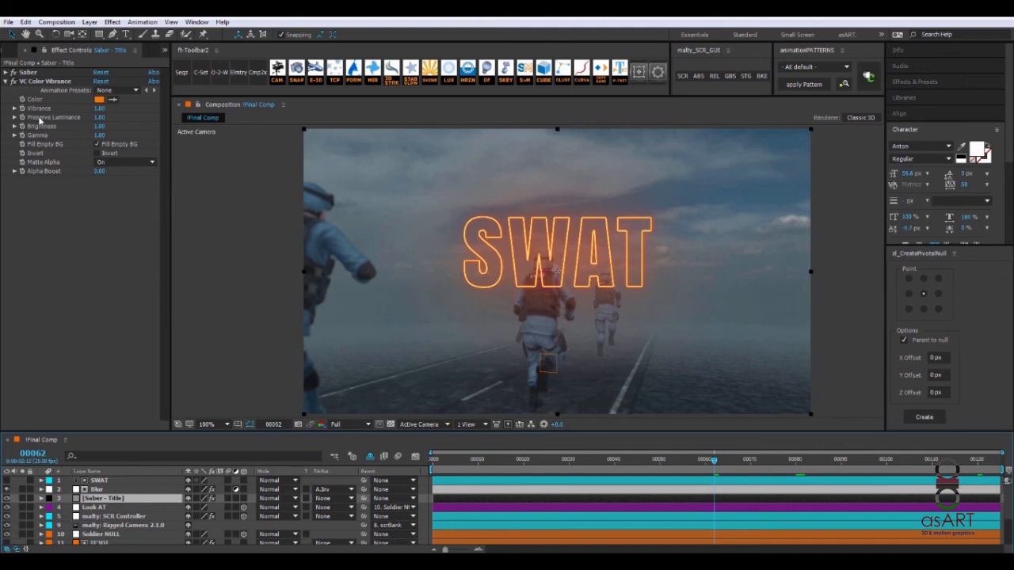
click(6, 80)
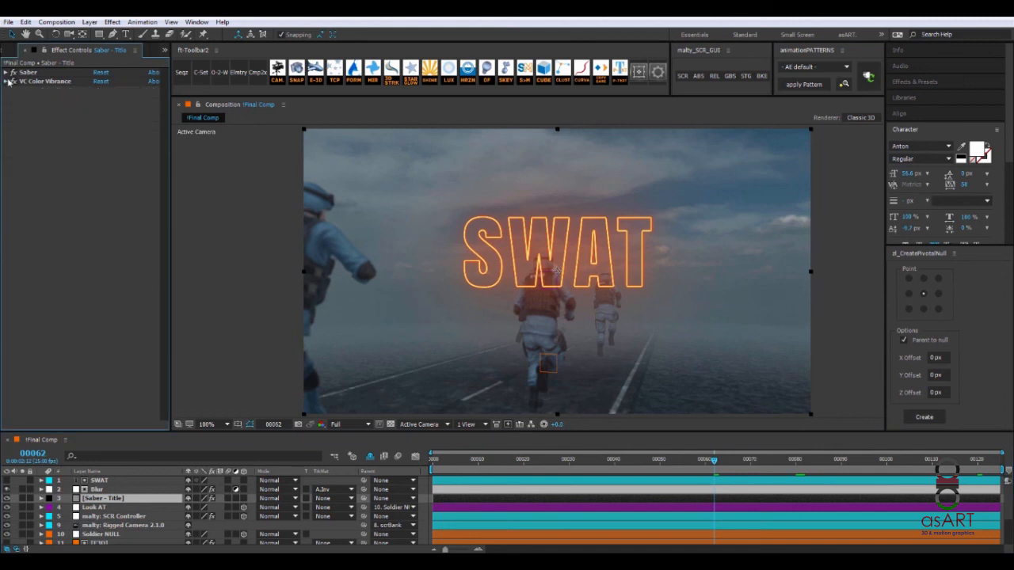
click(5, 72)
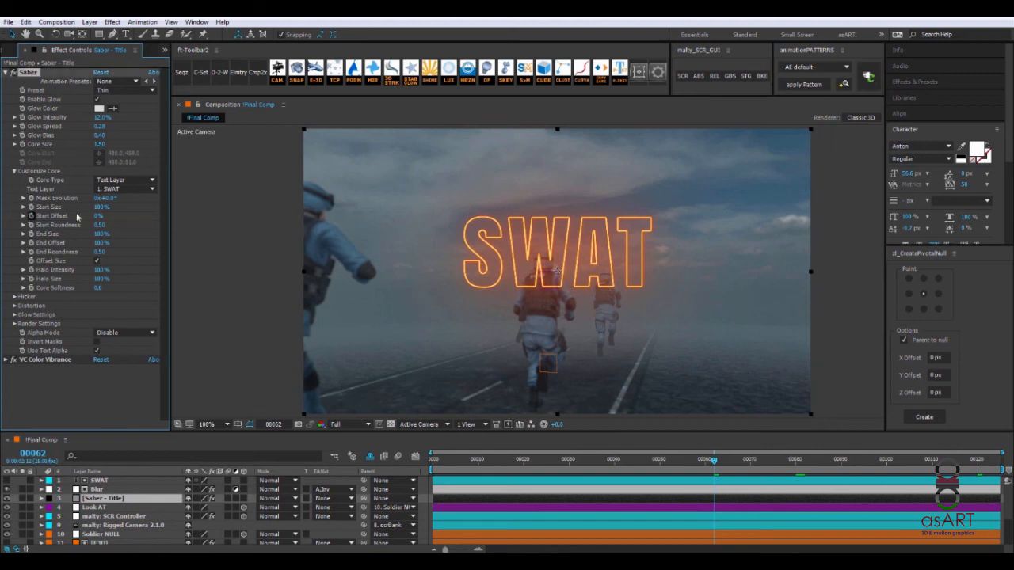
click(33, 216)
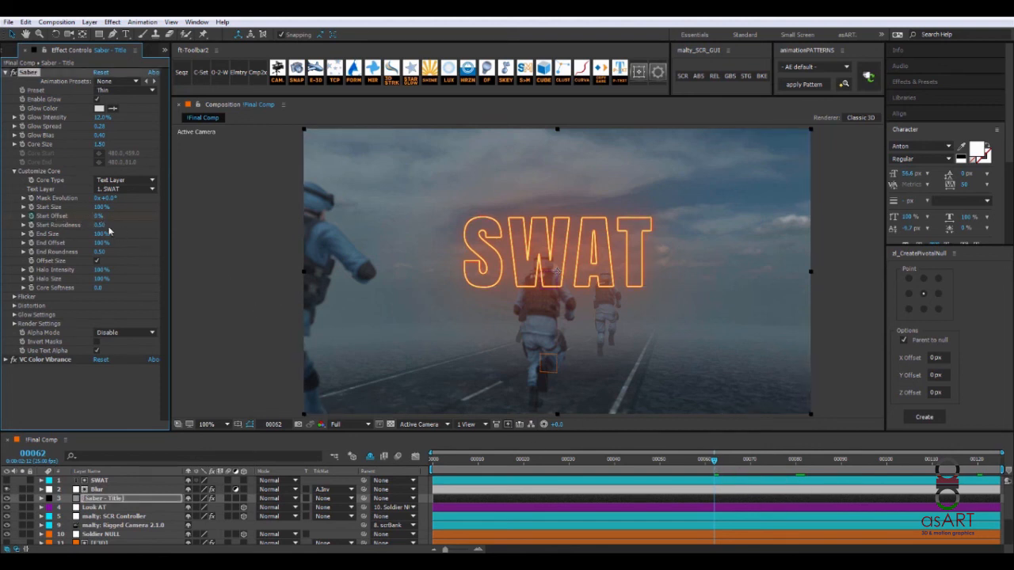
drag(145, 217, 182, 219)
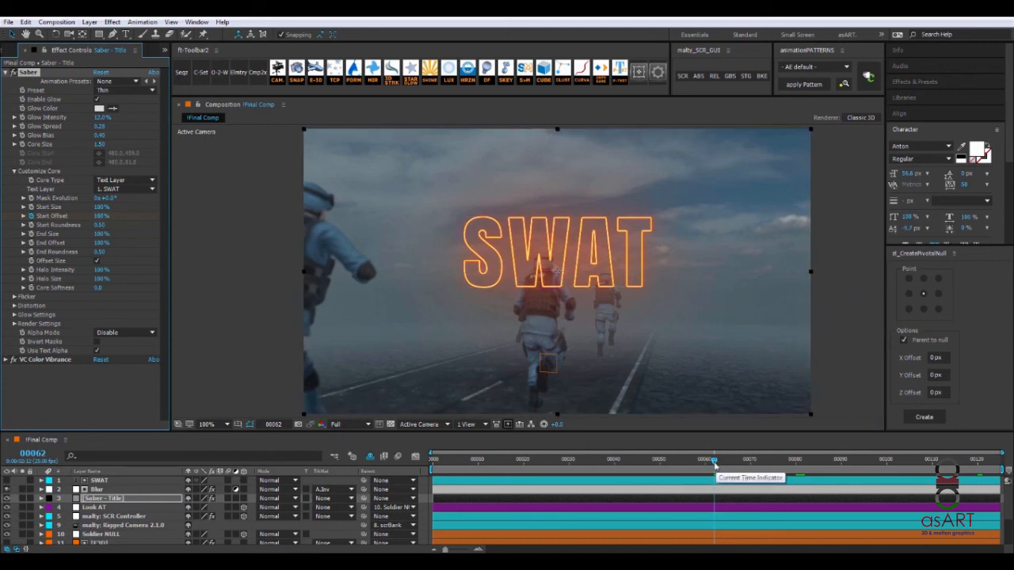
Step: Set Saber's Start Offset to 0% at frame 87 and scrub back to check the title write-on
drag(716, 465, 796, 481)
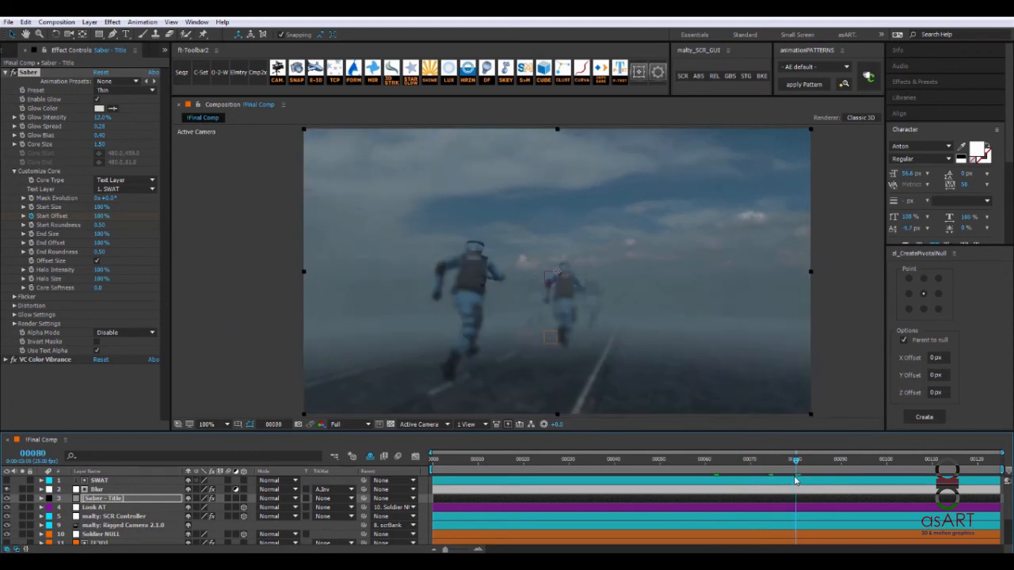
drag(796, 481, 827, 479)
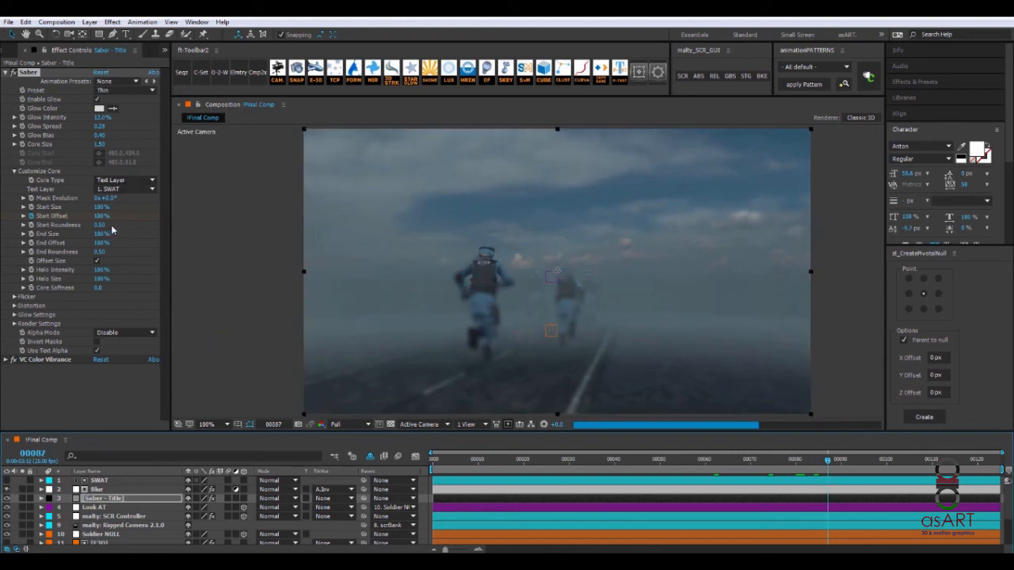
drag(101, 215, 64, 216)
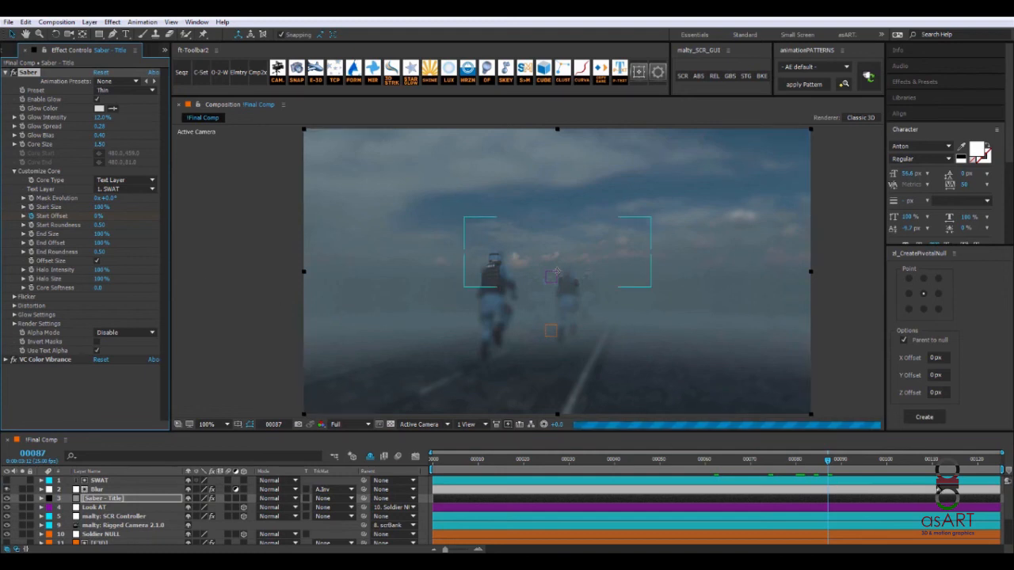
drag(828, 459, 779, 462)
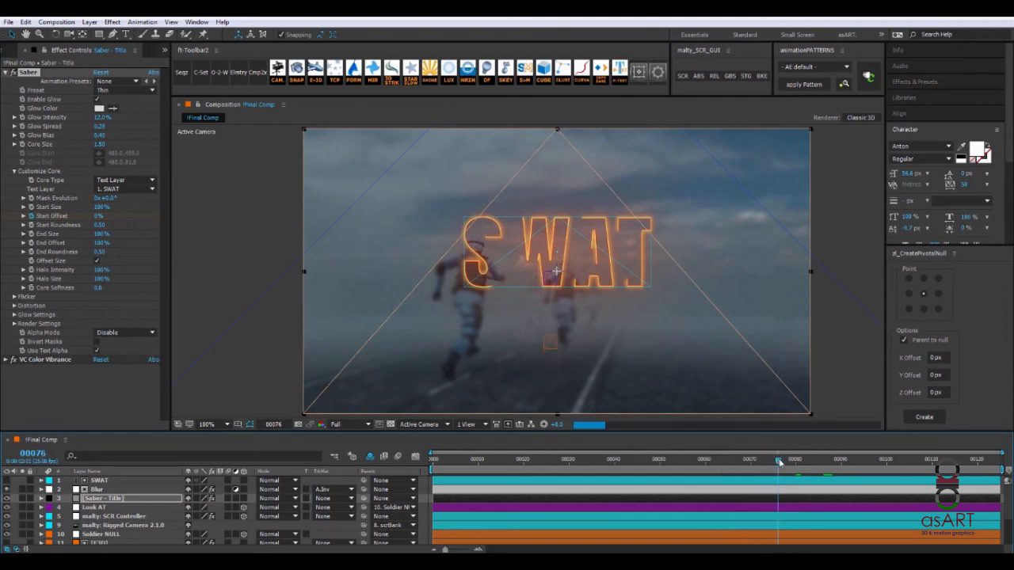
Step: Reveal the Blur and Saber - Title keyframes and align the last Blurriness keyframe with the last Start Offset keyframe at frame 87
click(113, 499)
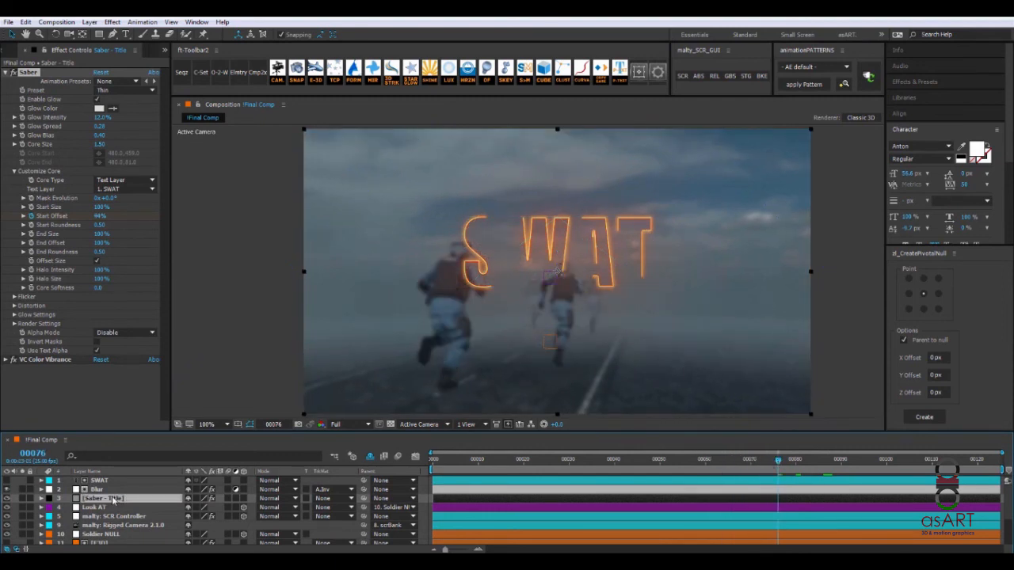
ctrl+click(111, 490)
key(u)
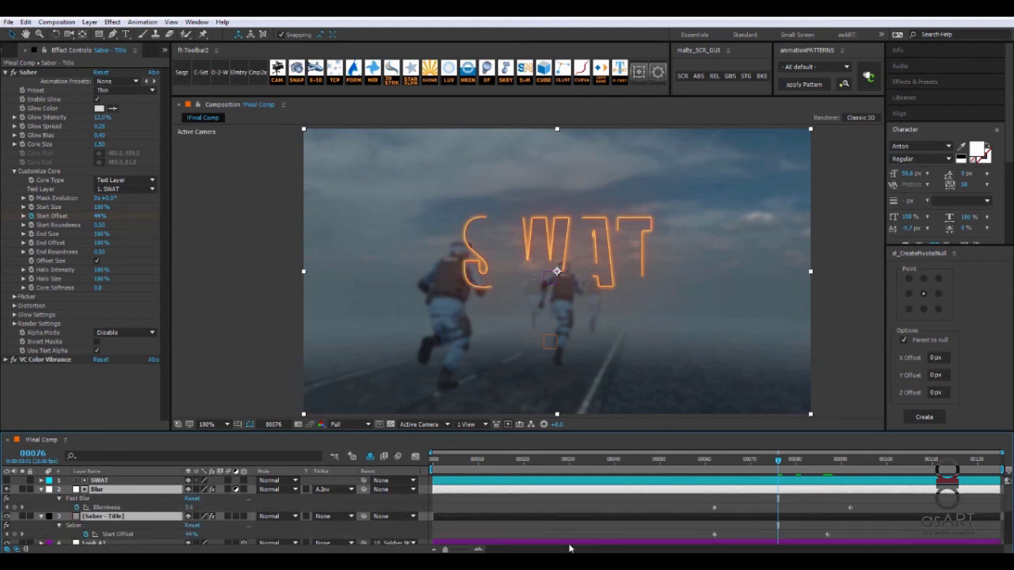
click(850, 508)
drag(840, 514, 829, 513)
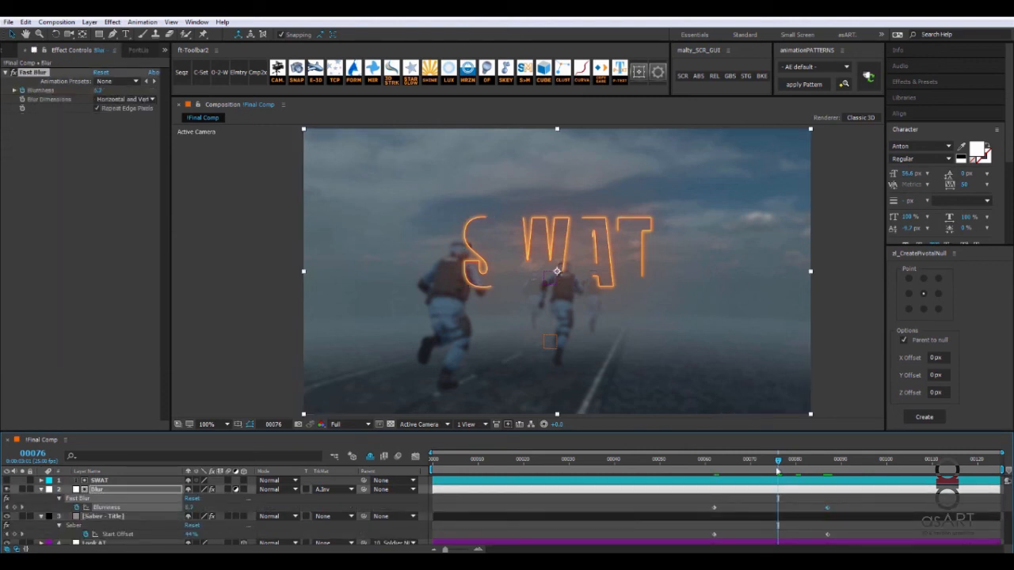
Step: Return to frame 57, deselect the layers and preview the title and blur animation
drag(779, 461, 692, 469)
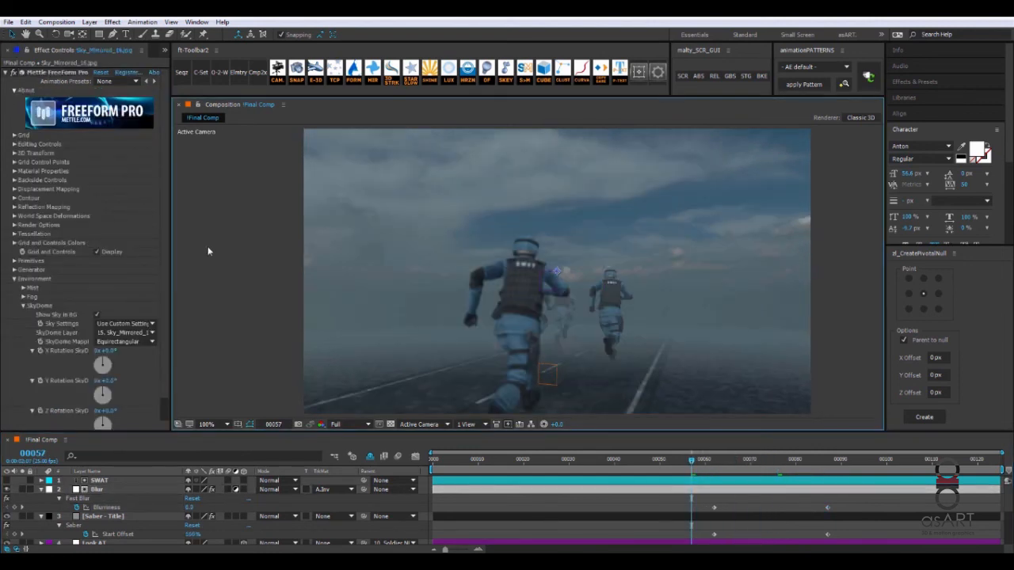
click(208, 251)
key(space)
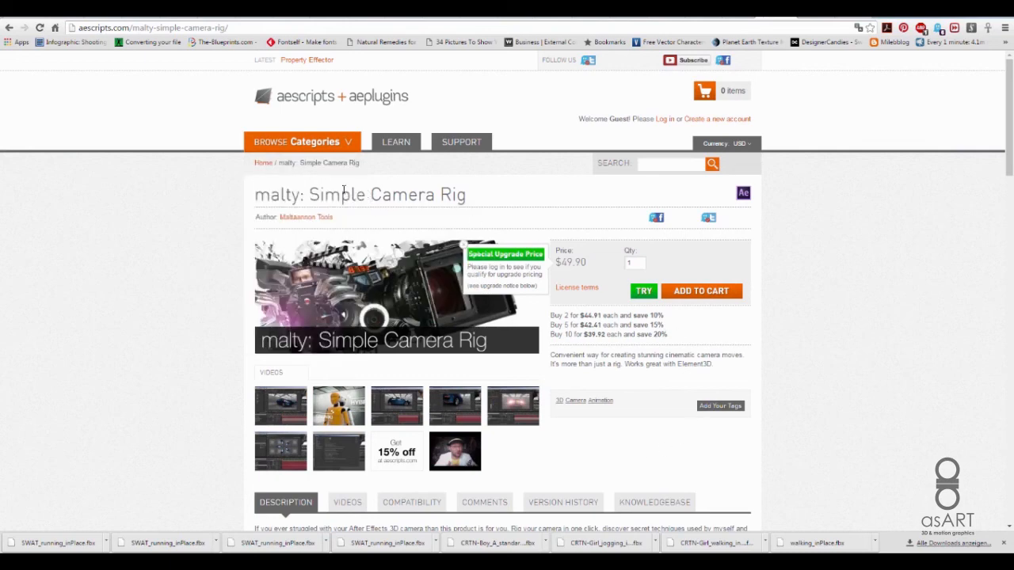
Step: Highlight the Simple Camera Rig product name, view Mettle's FreeForm product page, and switch back to After Effects
drag(311, 194, 468, 195)
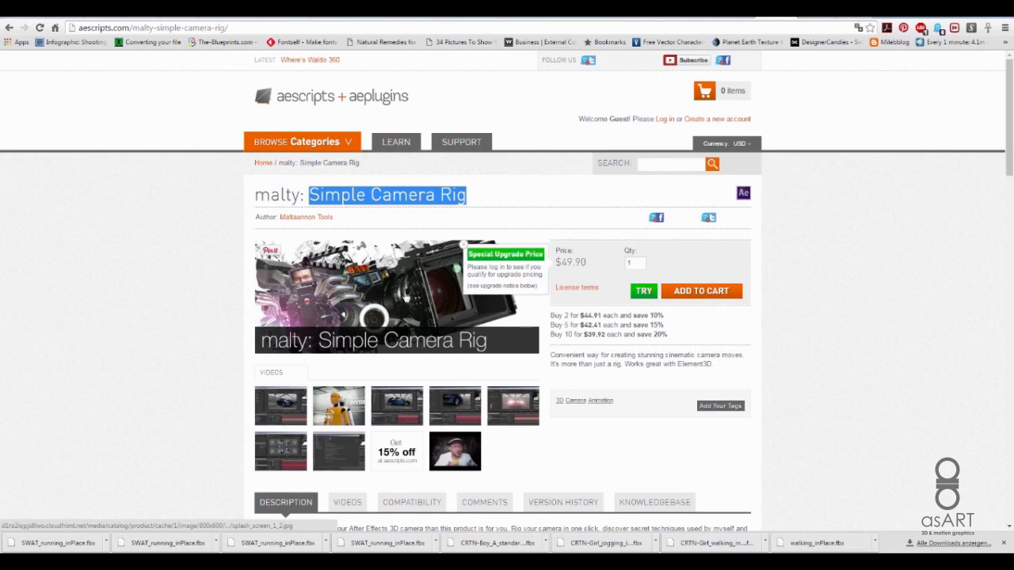
click(812, 15)
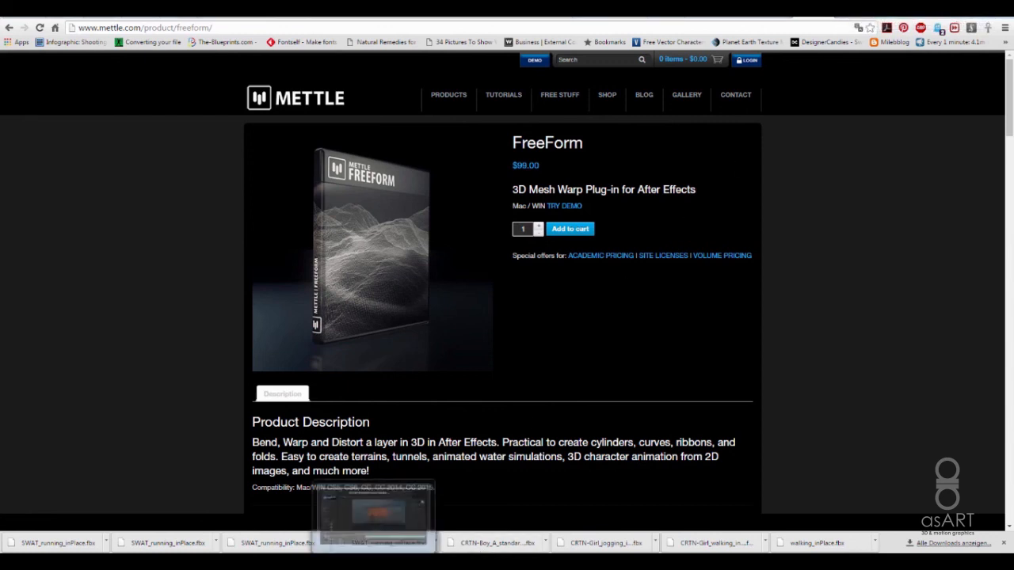
click(374, 554)
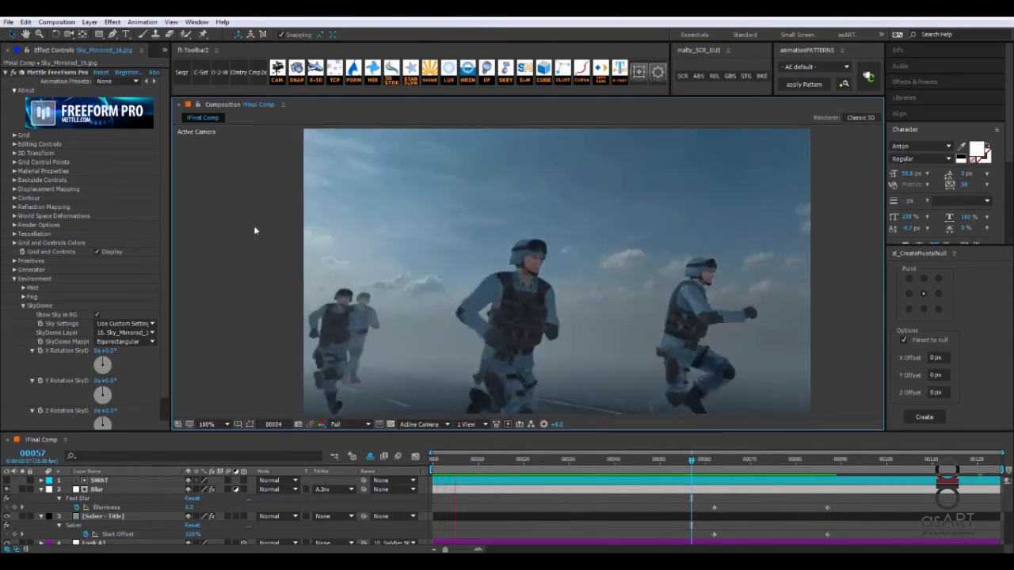
Step: Stop the preview and collapse the keyframed properties of the Blur and Saber - Title layers
key(space)
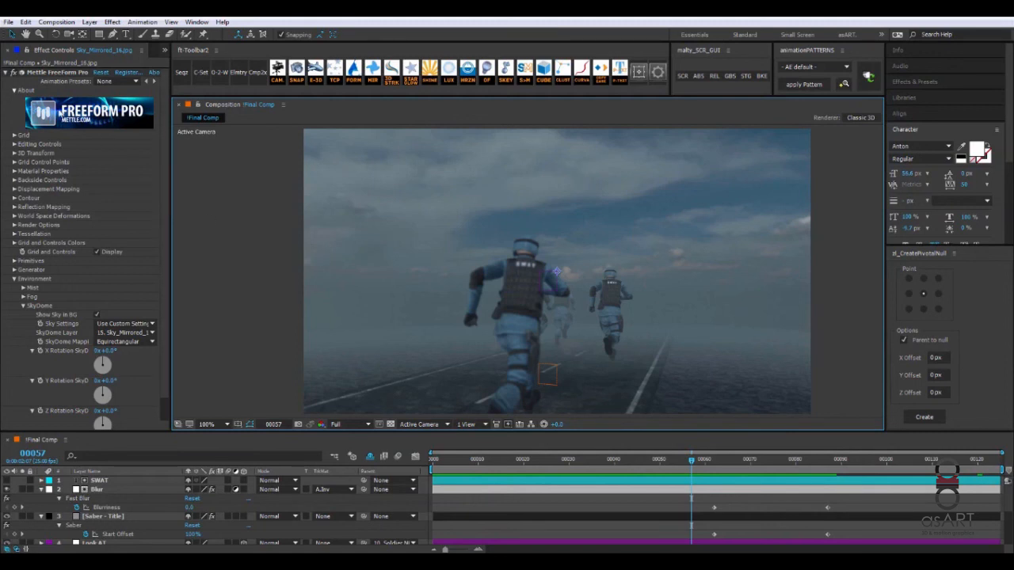
click(42, 490)
click(42, 499)
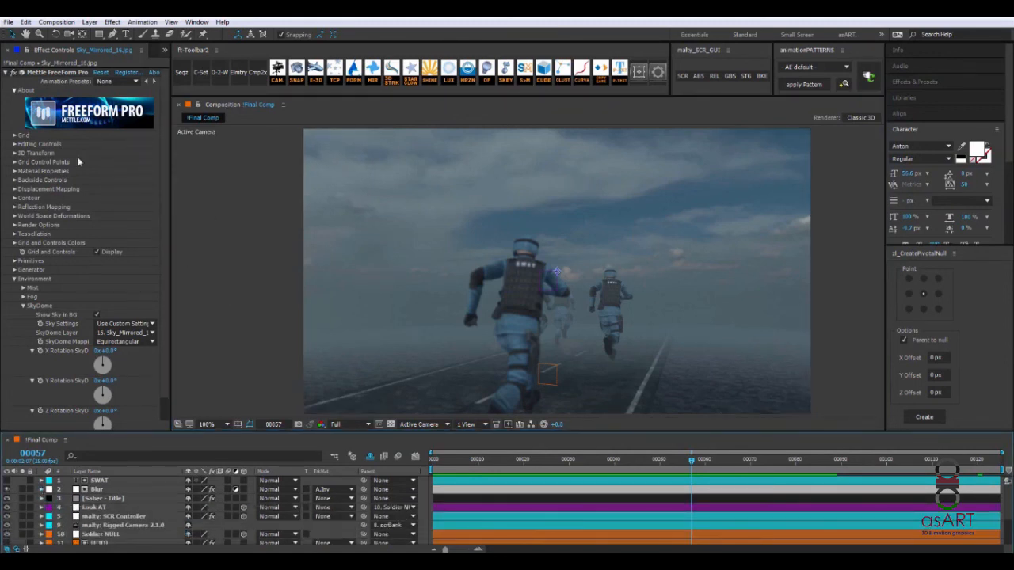
Step: Collapse and disable the Mettle FreeForm Pro effect on the Sky_Mirrored_16.jpg layer
click(5, 74)
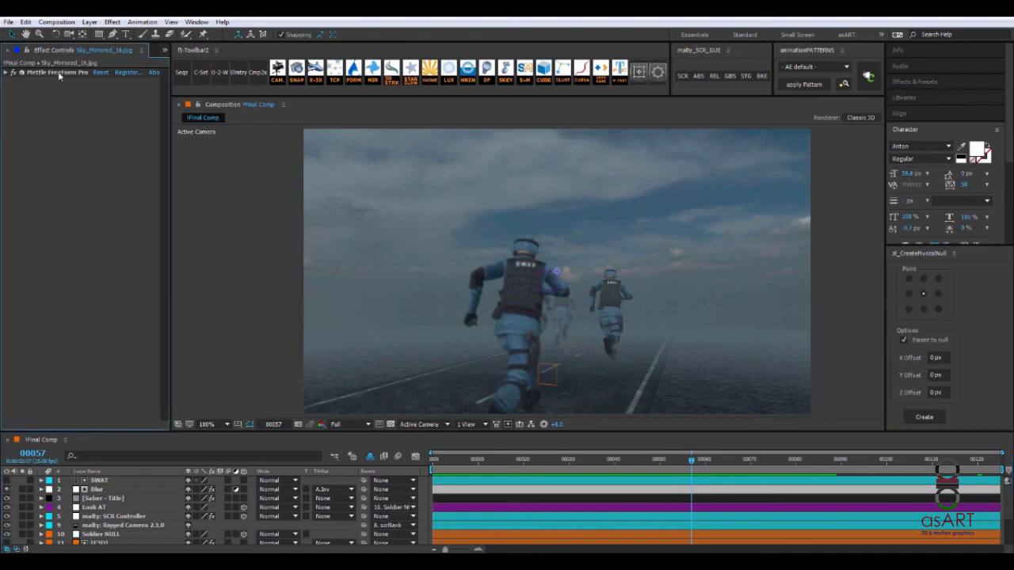
click(58, 71)
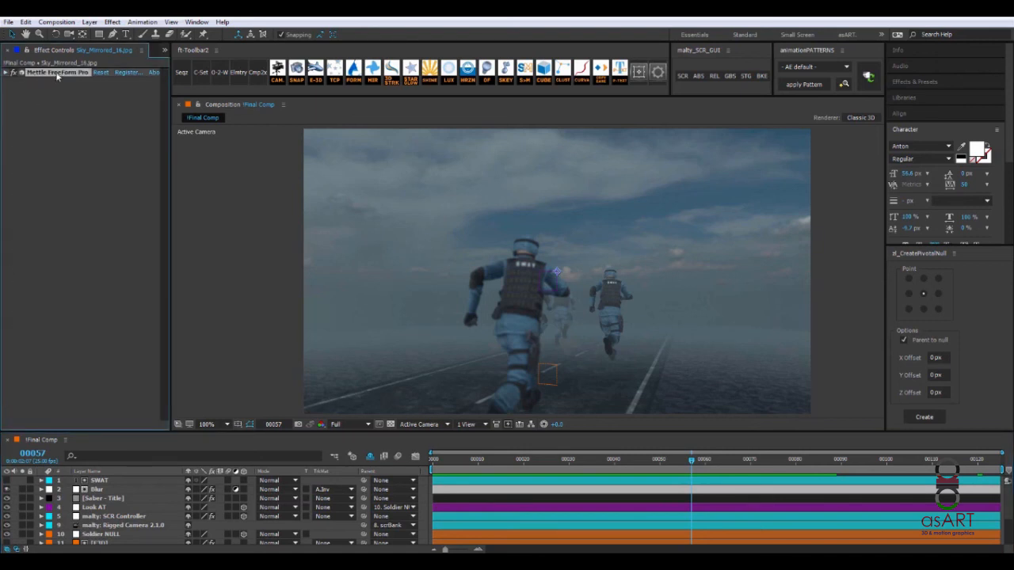
click(13, 73)
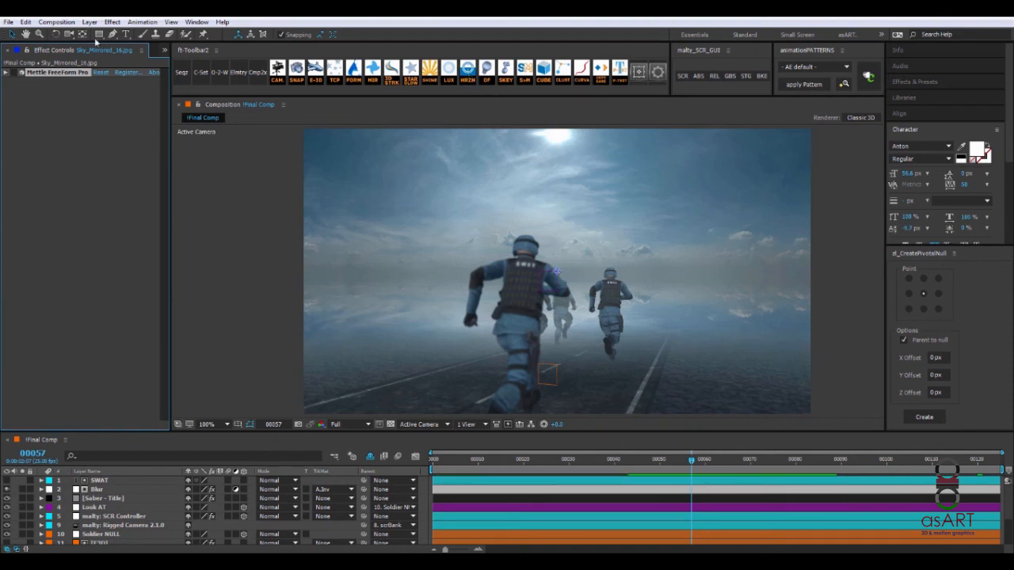
Step: Apply Trapcode Horizon to the sky layer and set its Image Map layer to Sky_Mirrored_16.jpg
right_click(51, 111)
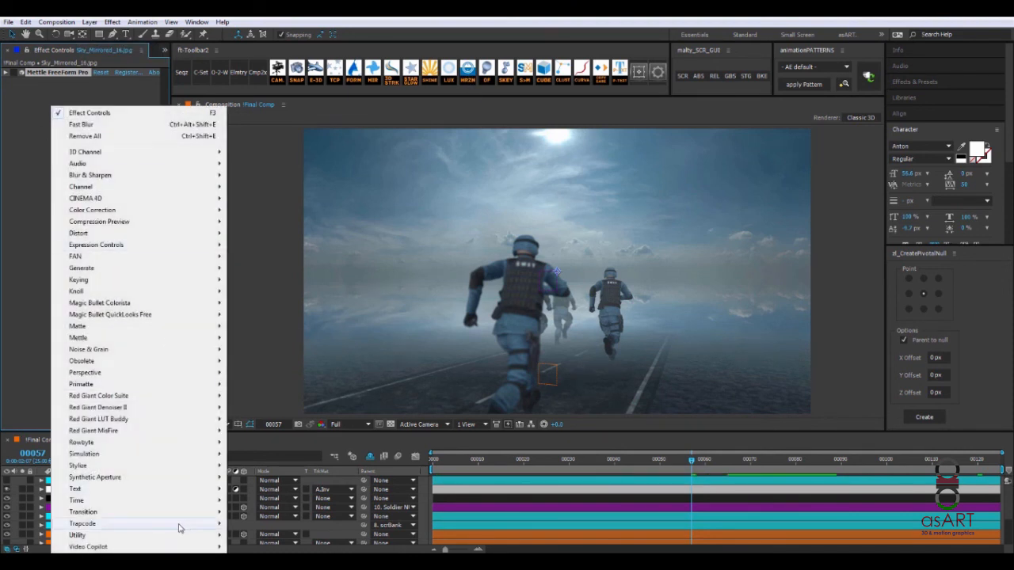
mouse_move(182, 527)
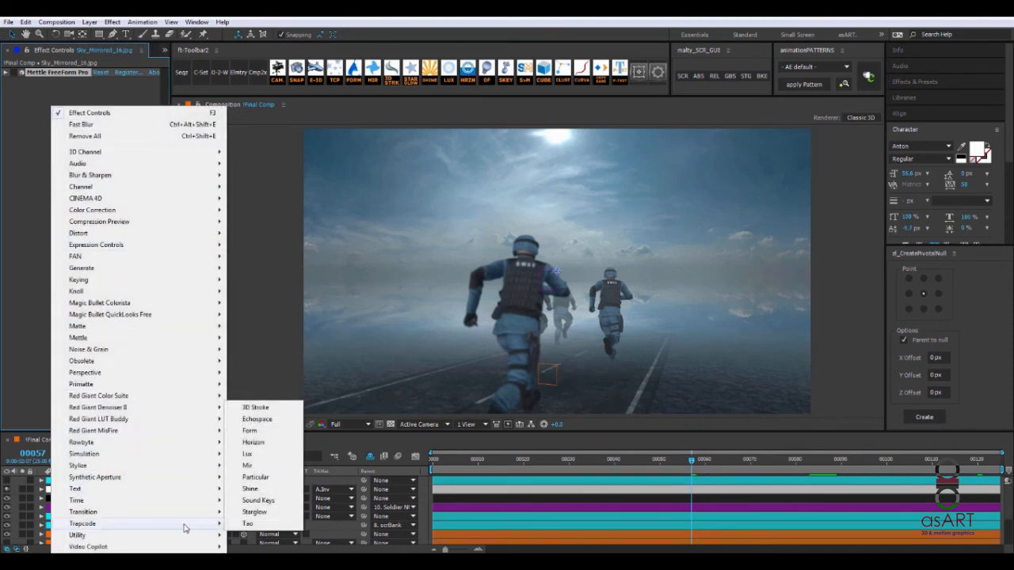
click(261, 445)
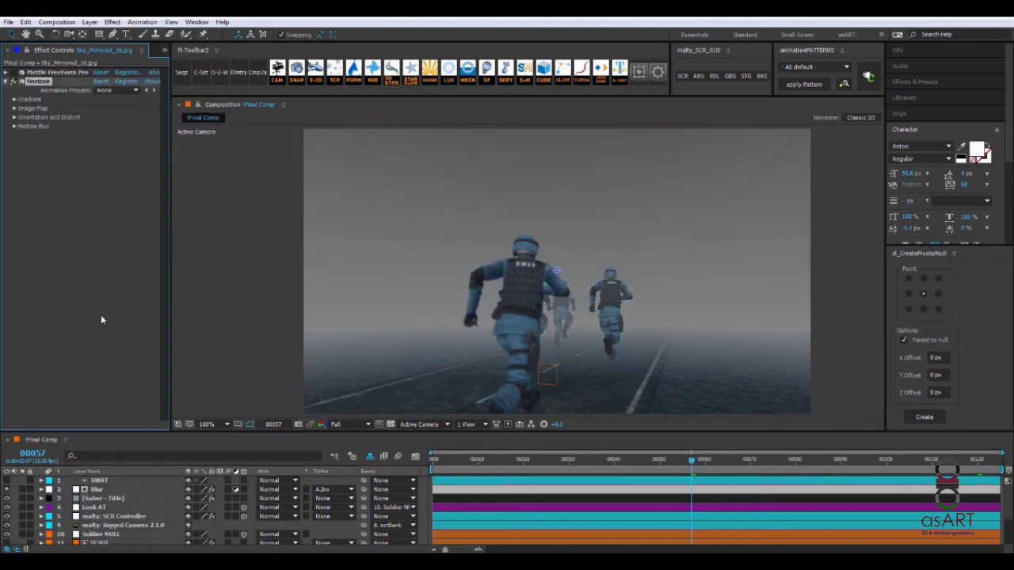
click(14, 108)
click(131, 117)
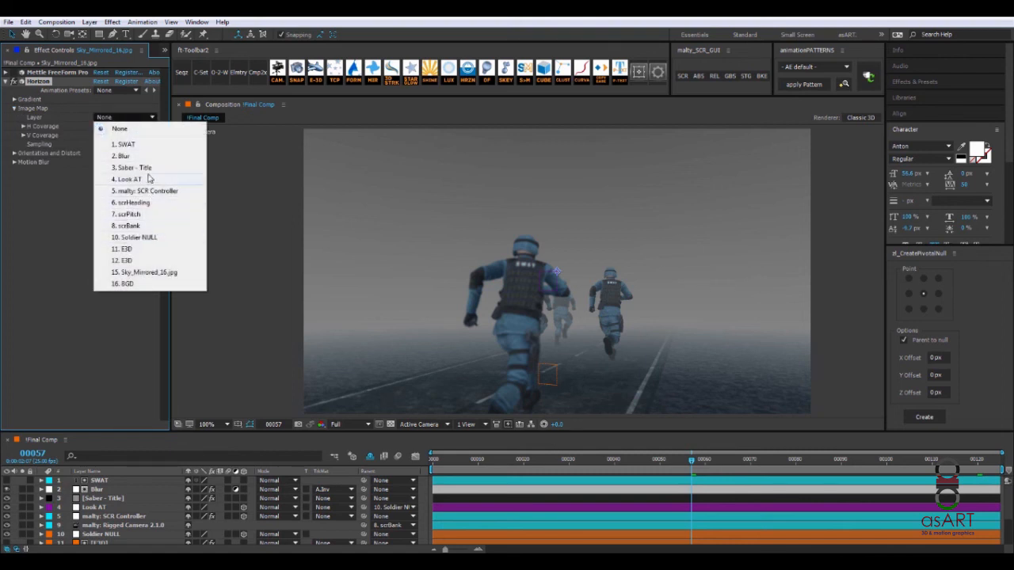
click(143, 272)
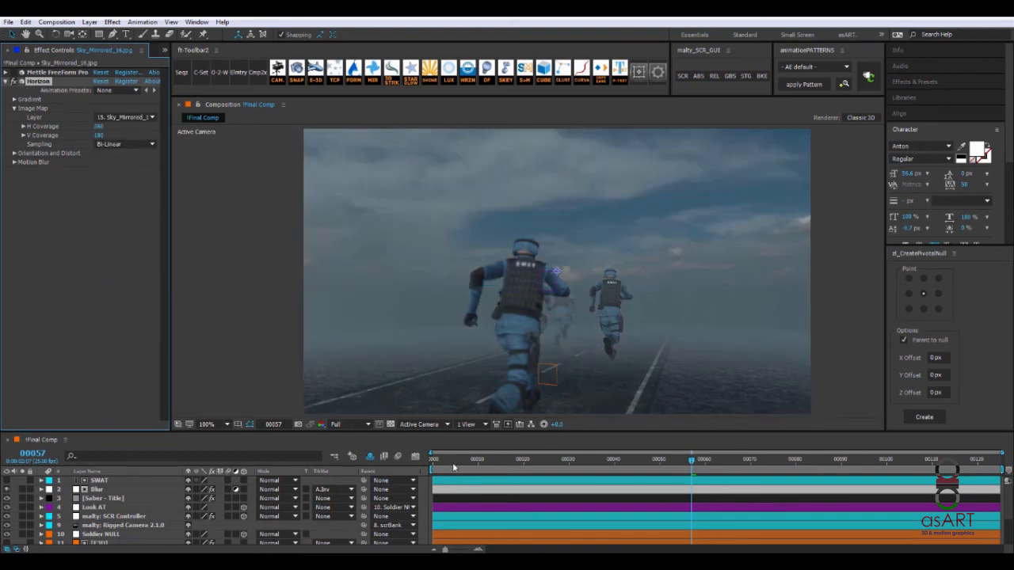
Step: Preview the composition from its first frame and scrub through the timeline to check the Horizon sky
click(437, 461)
key(space)
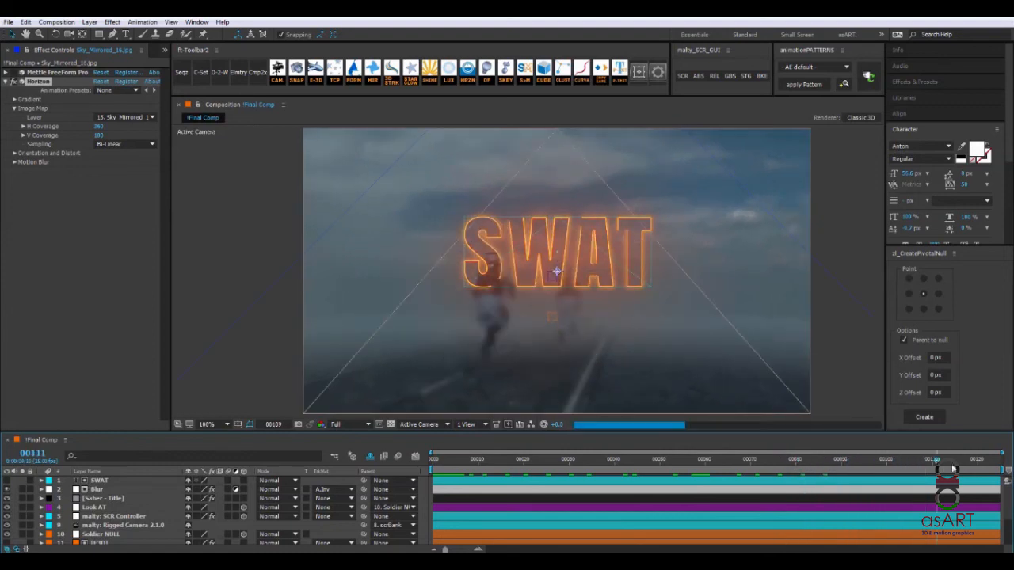
drag(1004, 472, 430, 461)
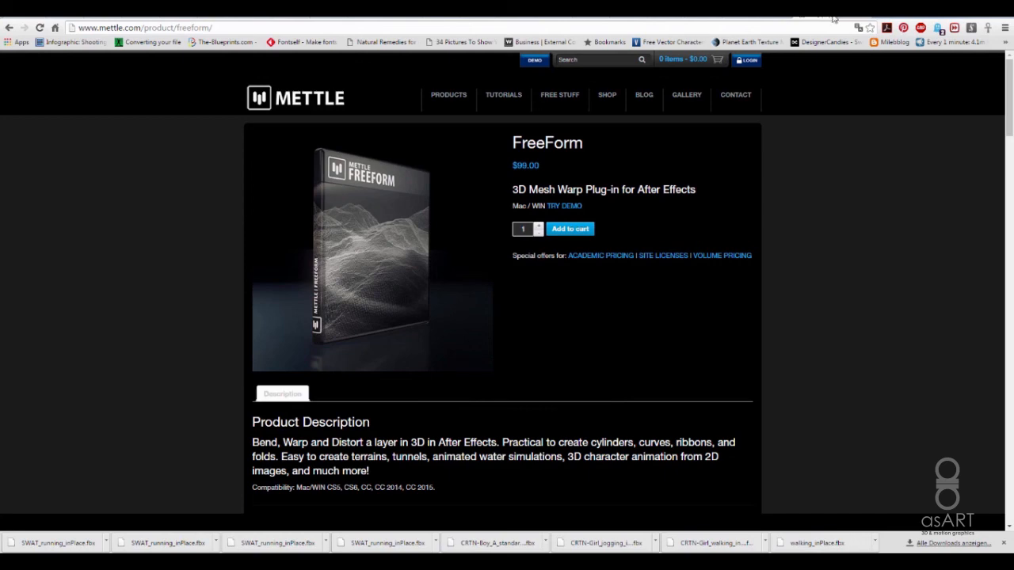
Step: Switch to the browser, view Red Giant's Trapcode Horizon product page and show the site's product list
click(850, 17)
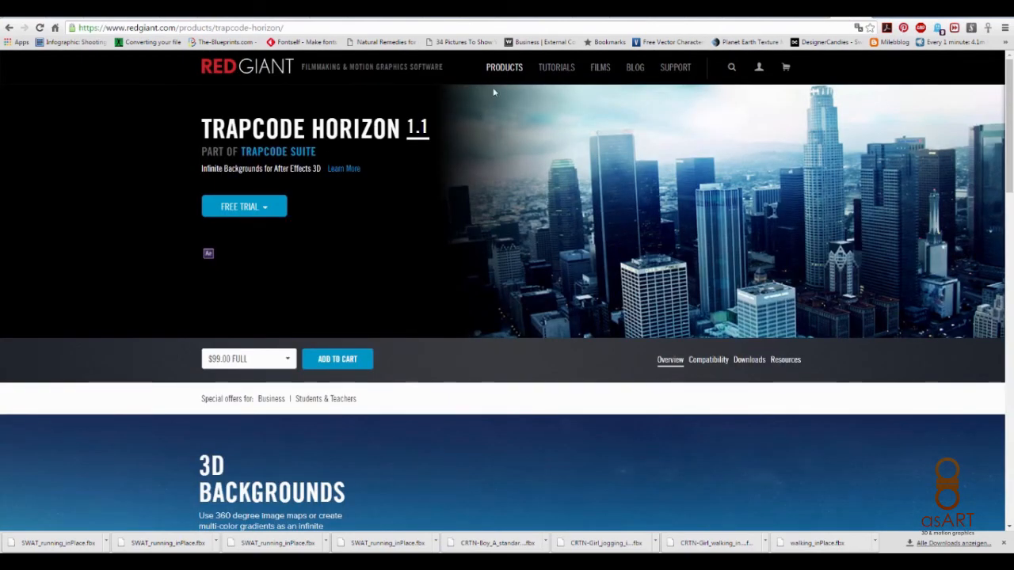
mouse_move(506, 70)
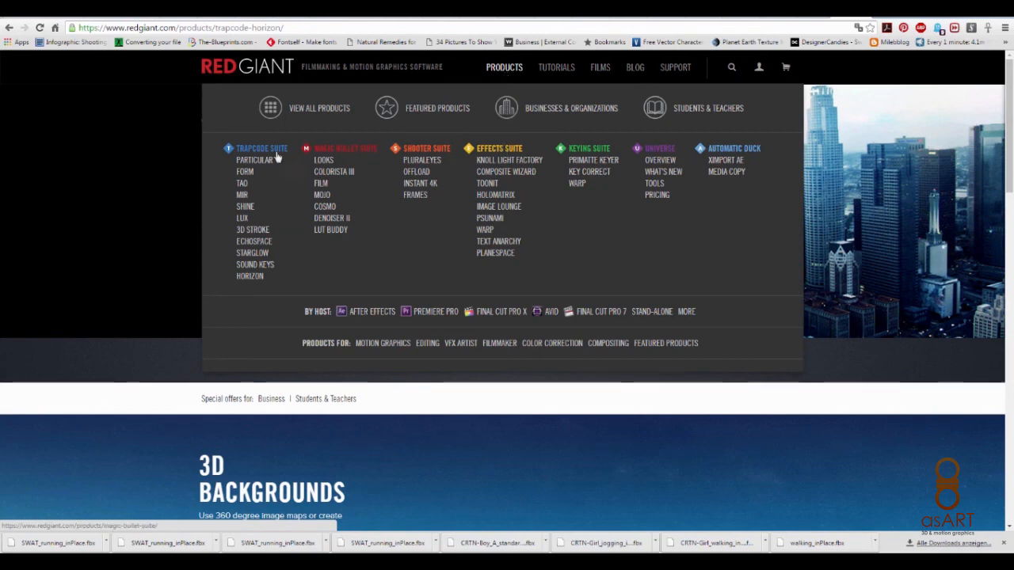